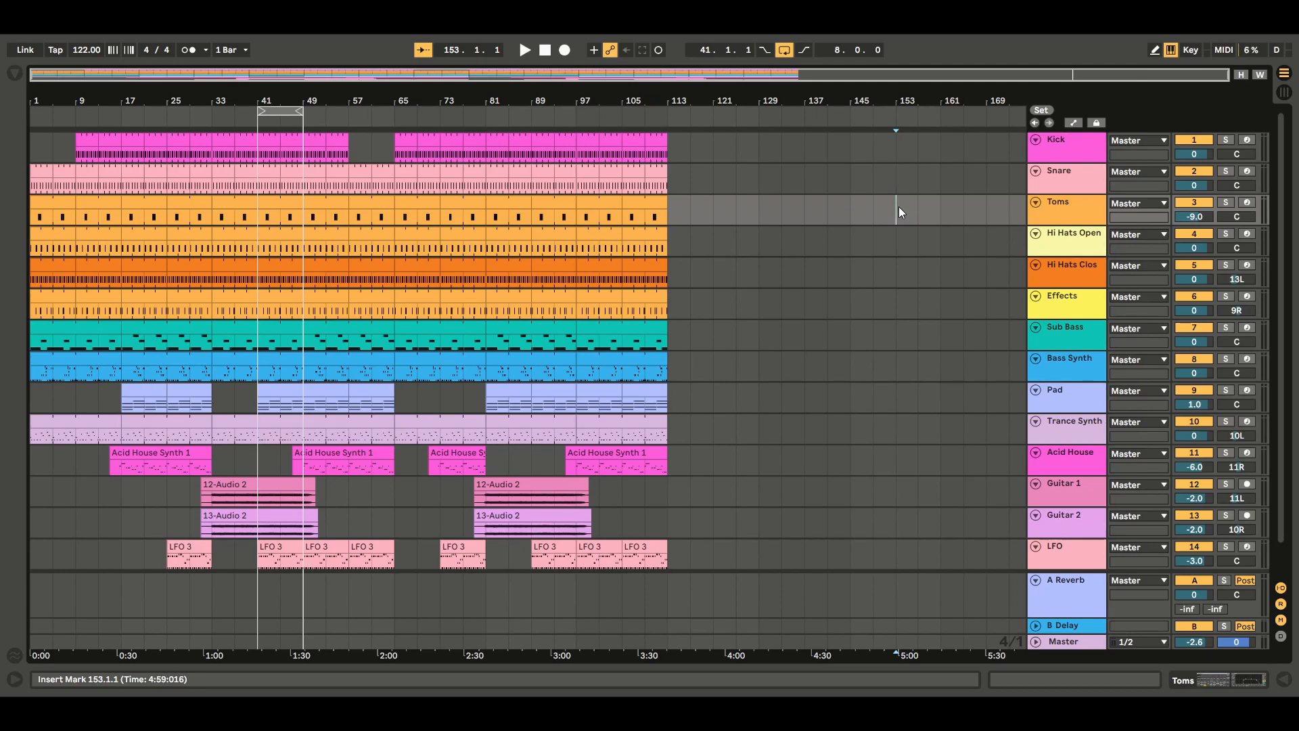
Extend the loop to 16 bars, from bar 41 to bar 57, and select its contents across all tracks.
left_click(1286, 93)
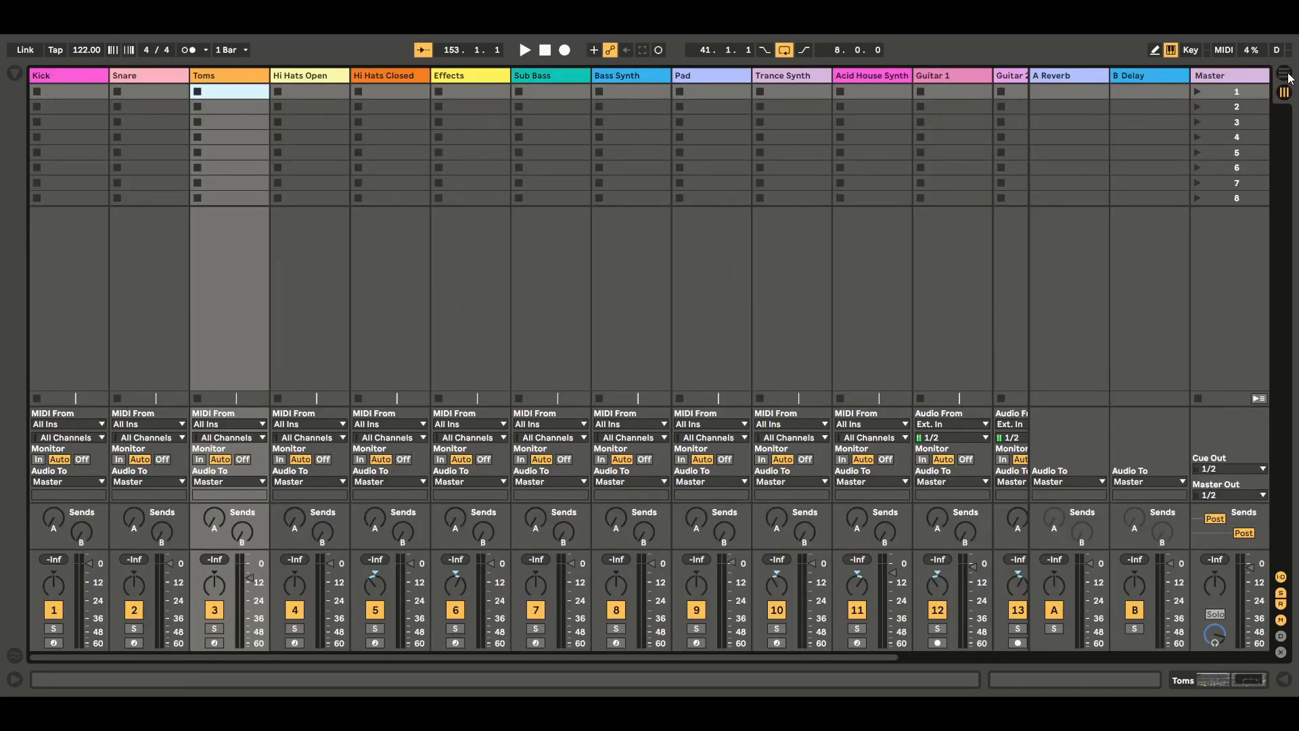
left_click(1285, 74)
left_click_drag(294, 111, 338, 112)
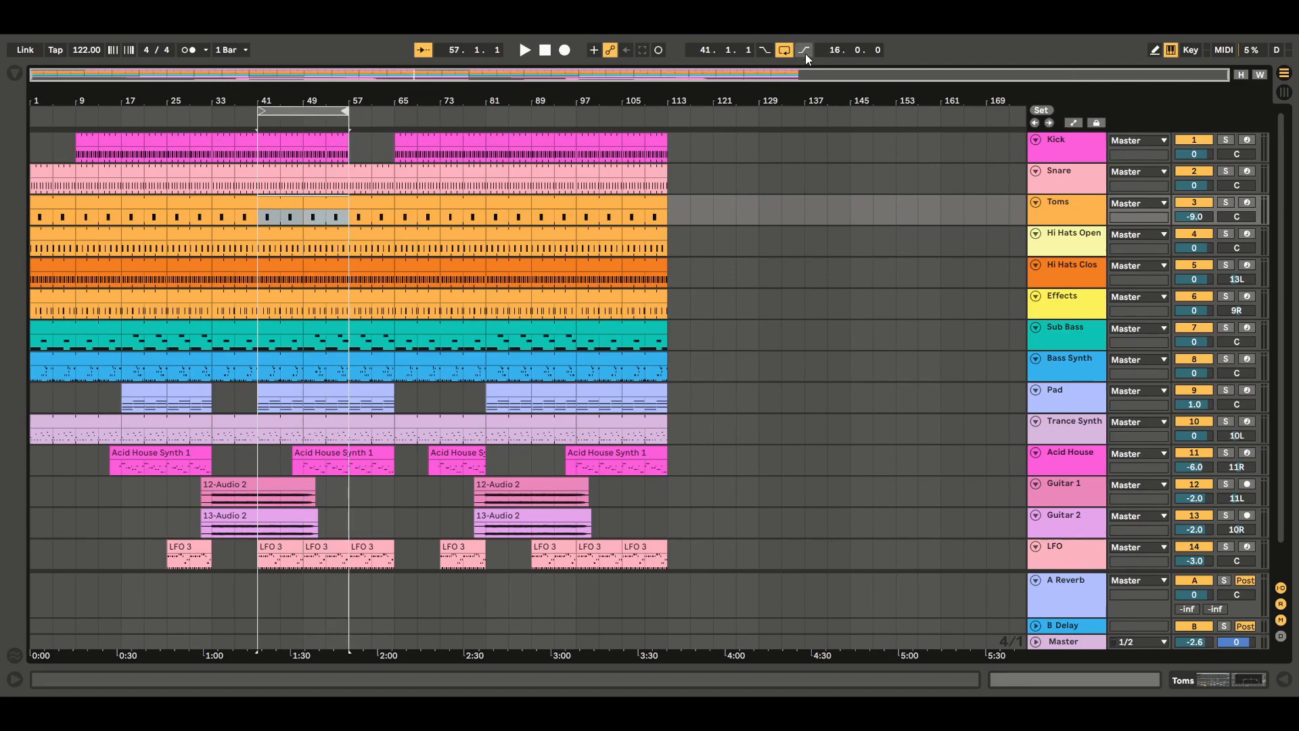
left_click(785, 52)
left_click(255, 114)
left_click(321, 112)
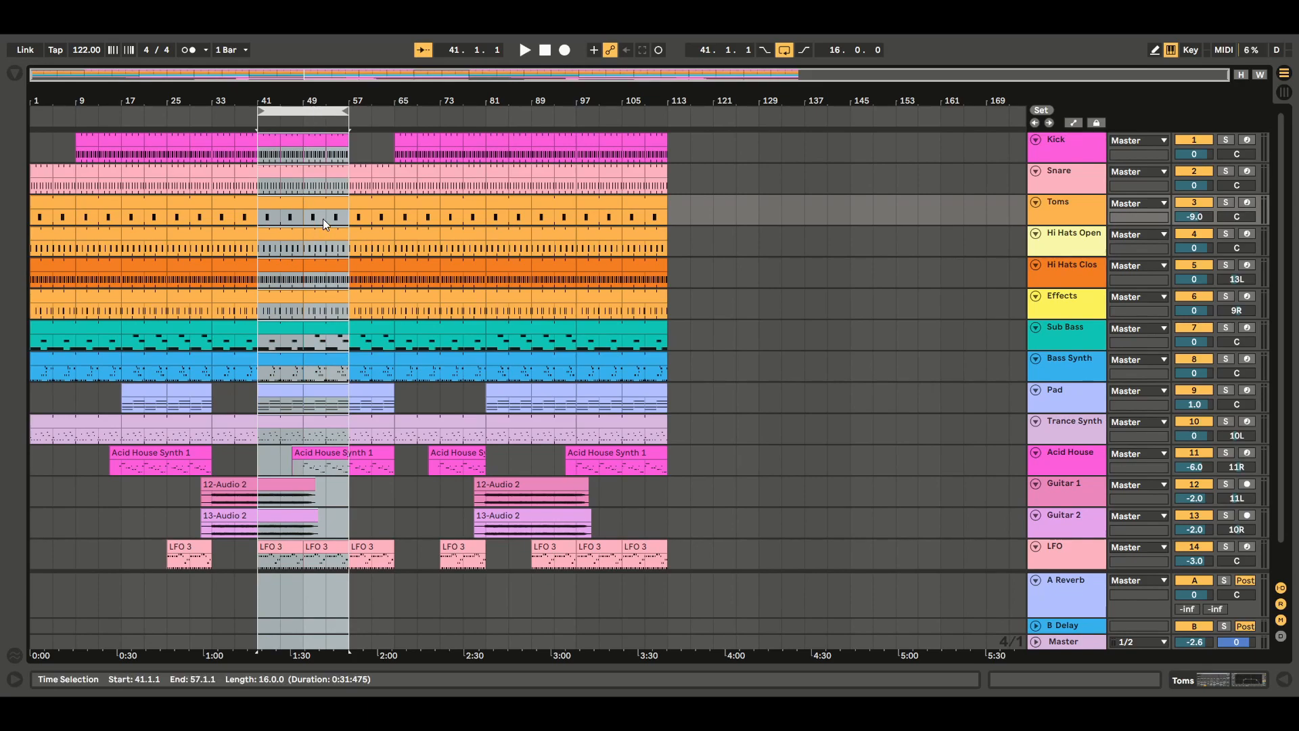
left_click(761, 175)
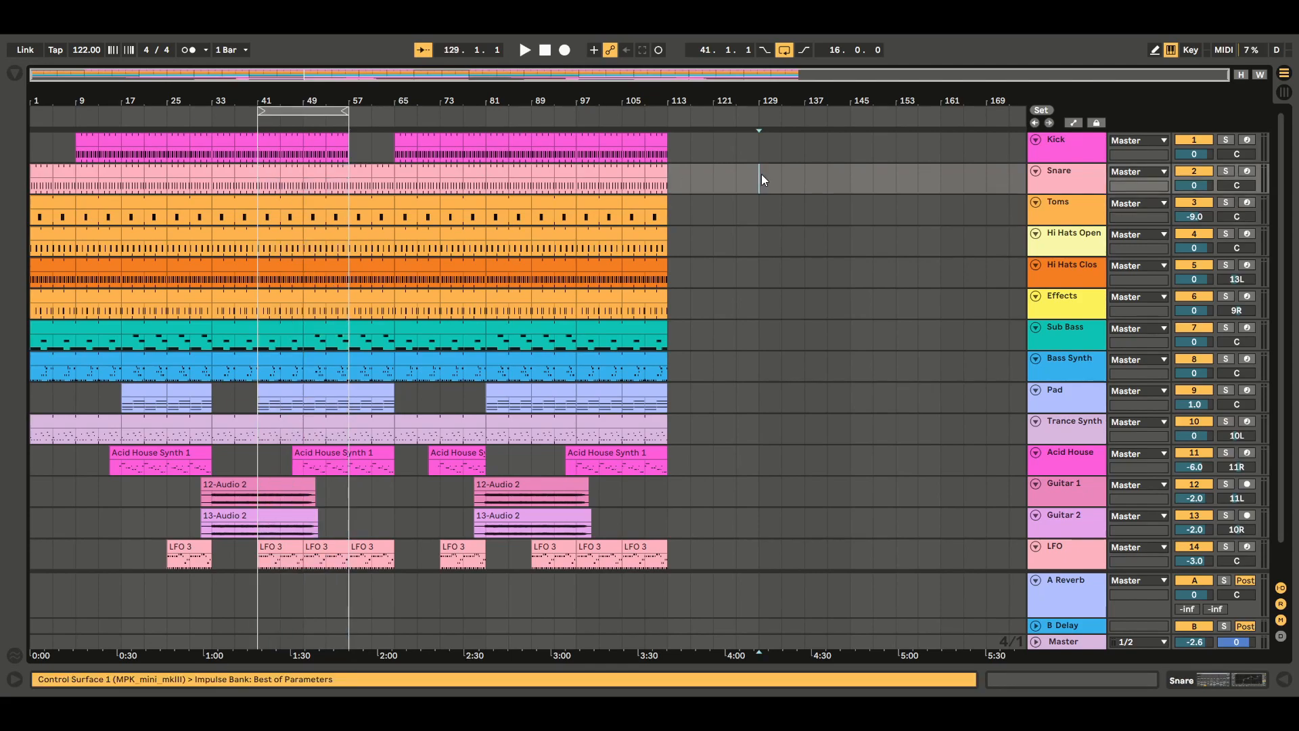
left_click(312, 112)
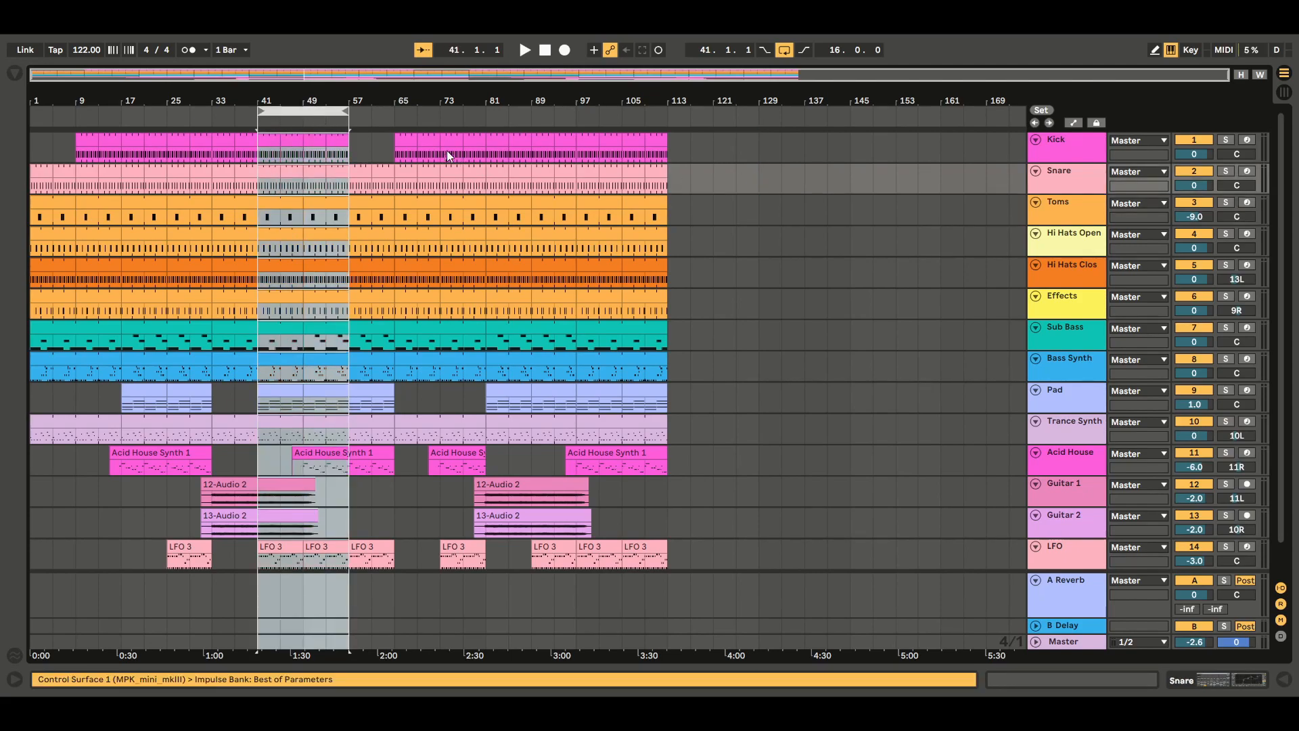
Add the Spectrum audio effect to the Master track and set the Master volume to -4.6 dB.
left_click(14, 75)
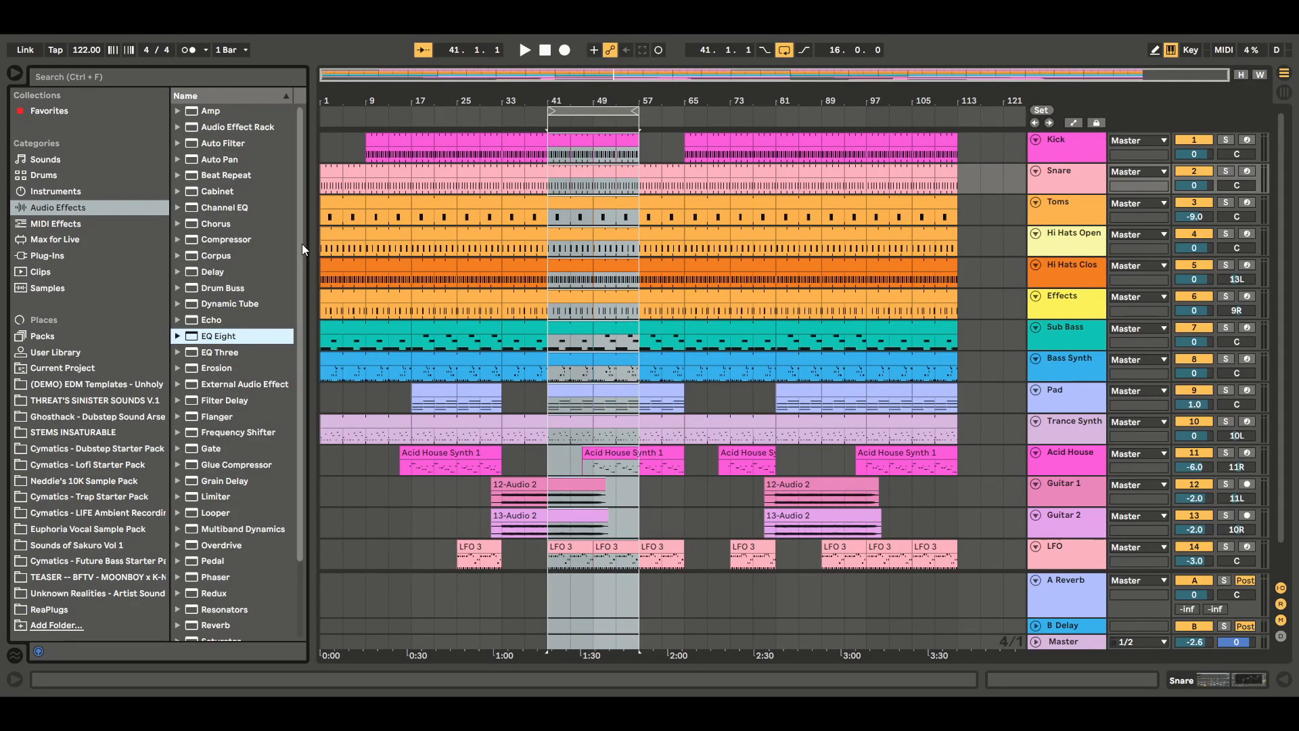
left_click_drag(302, 244, 298, 372)
left_click(216, 568)
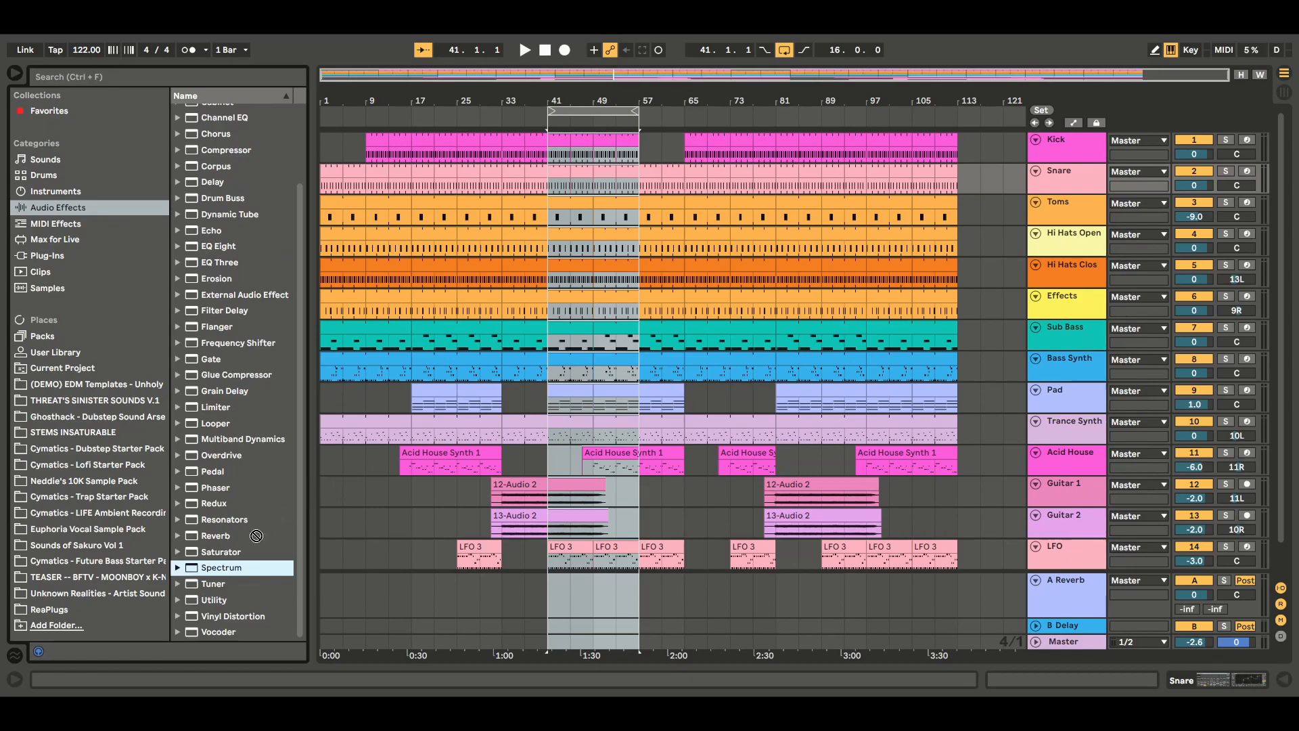
left_click(1285, 93)
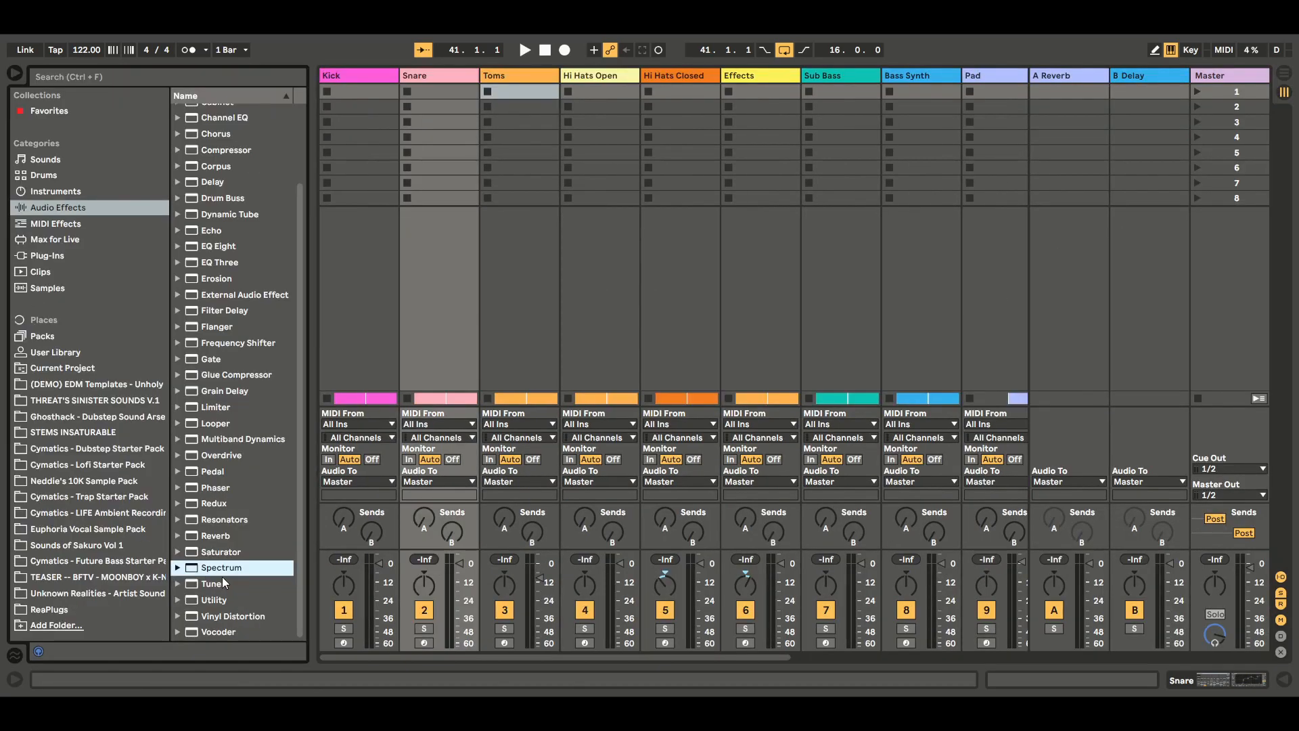
left_click_drag(1040, 269, 1231, 84)
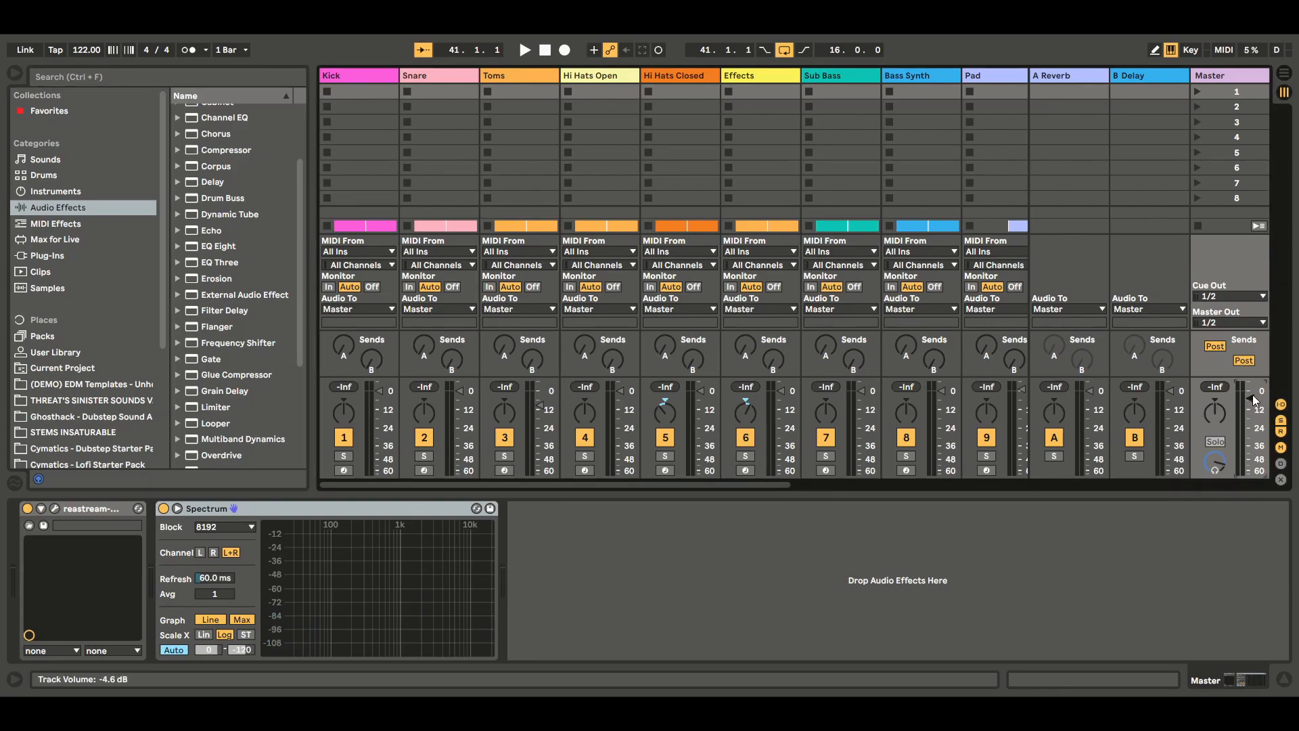
left_click(1284, 680)
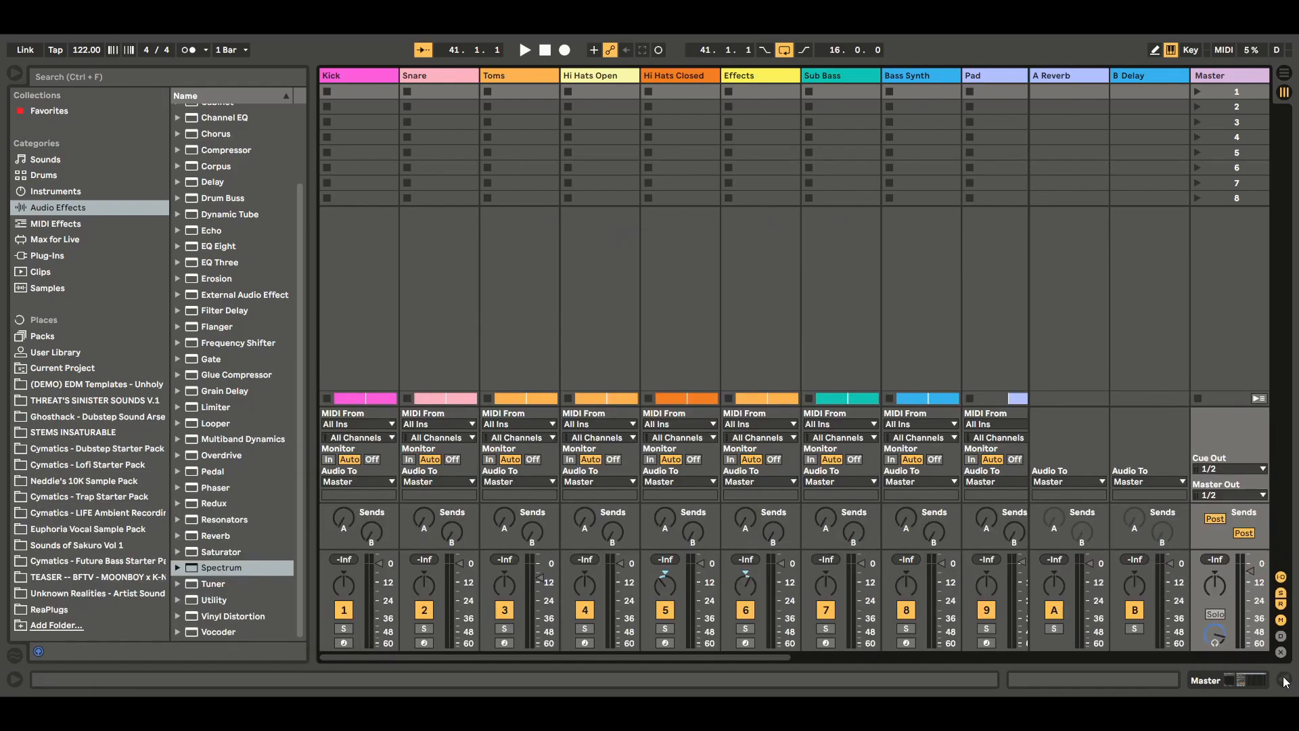
Return to the Arrangement view and listen to the selected loop from bar 41.
left_click(14, 76)
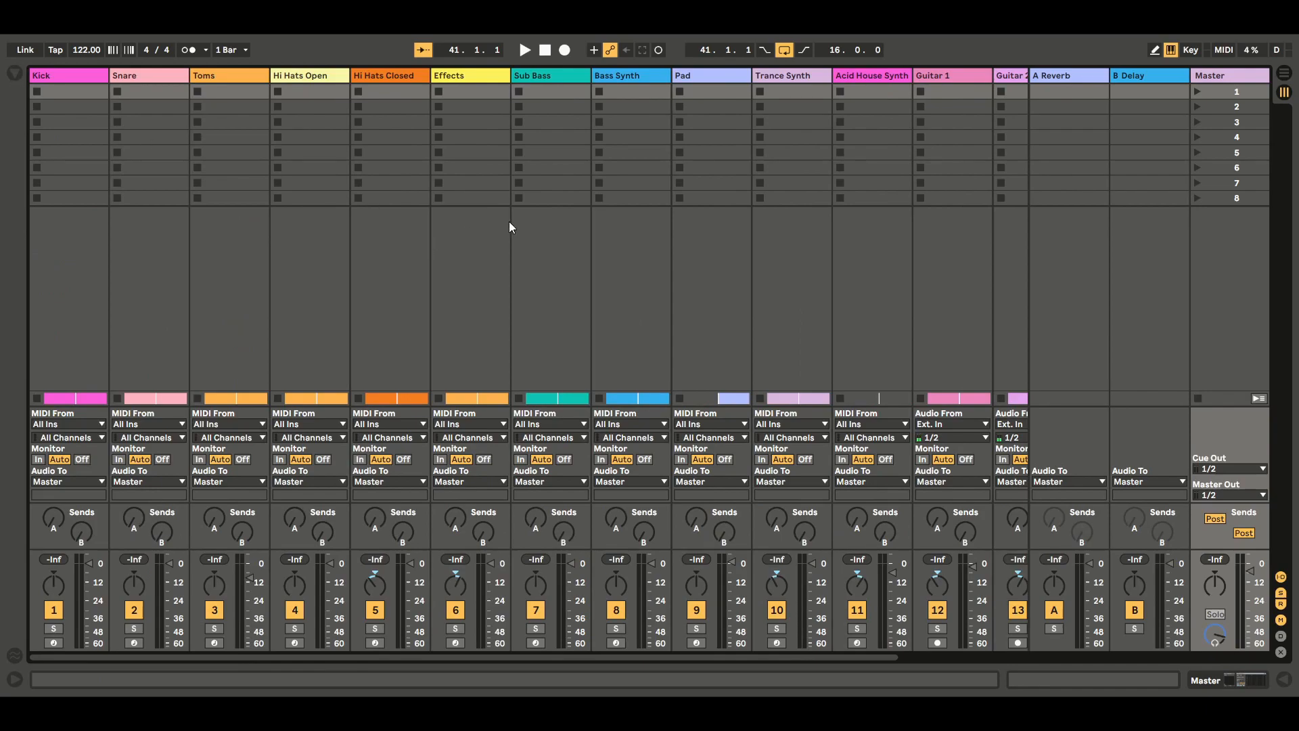
left_click(1286, 74)
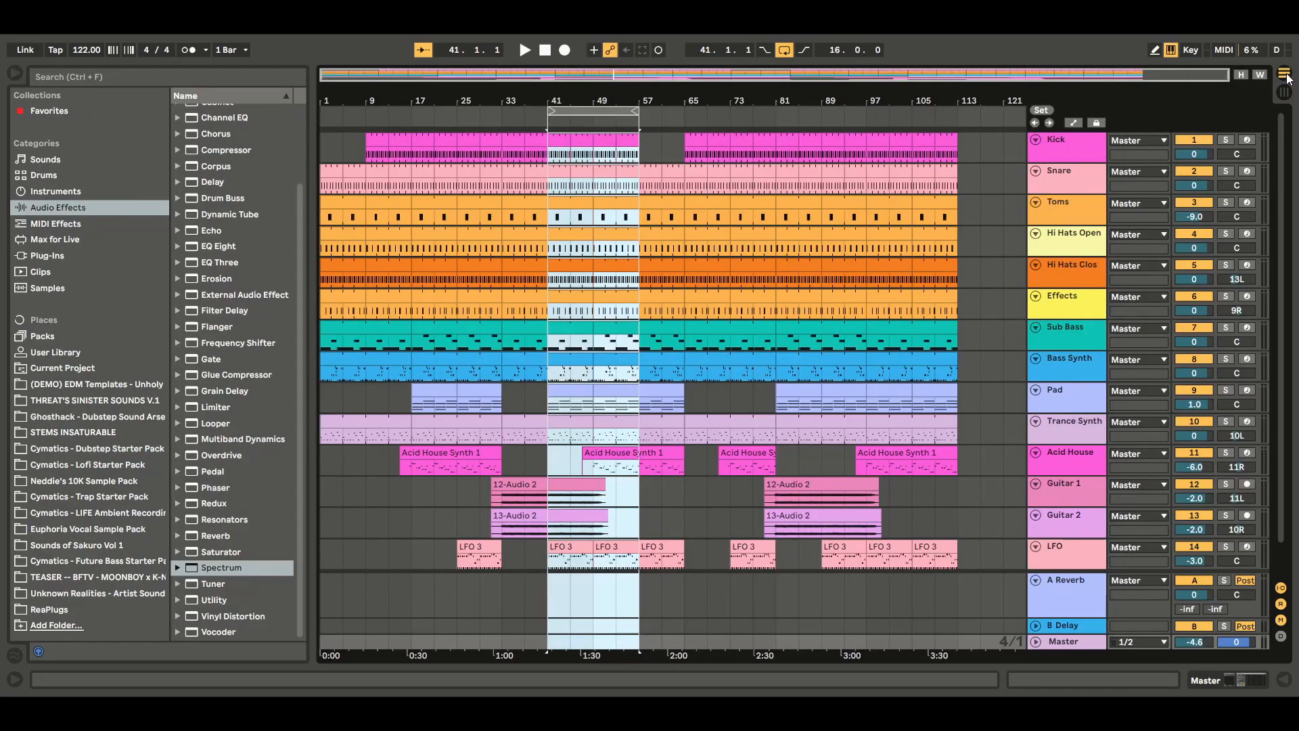
left_click(524, 51)
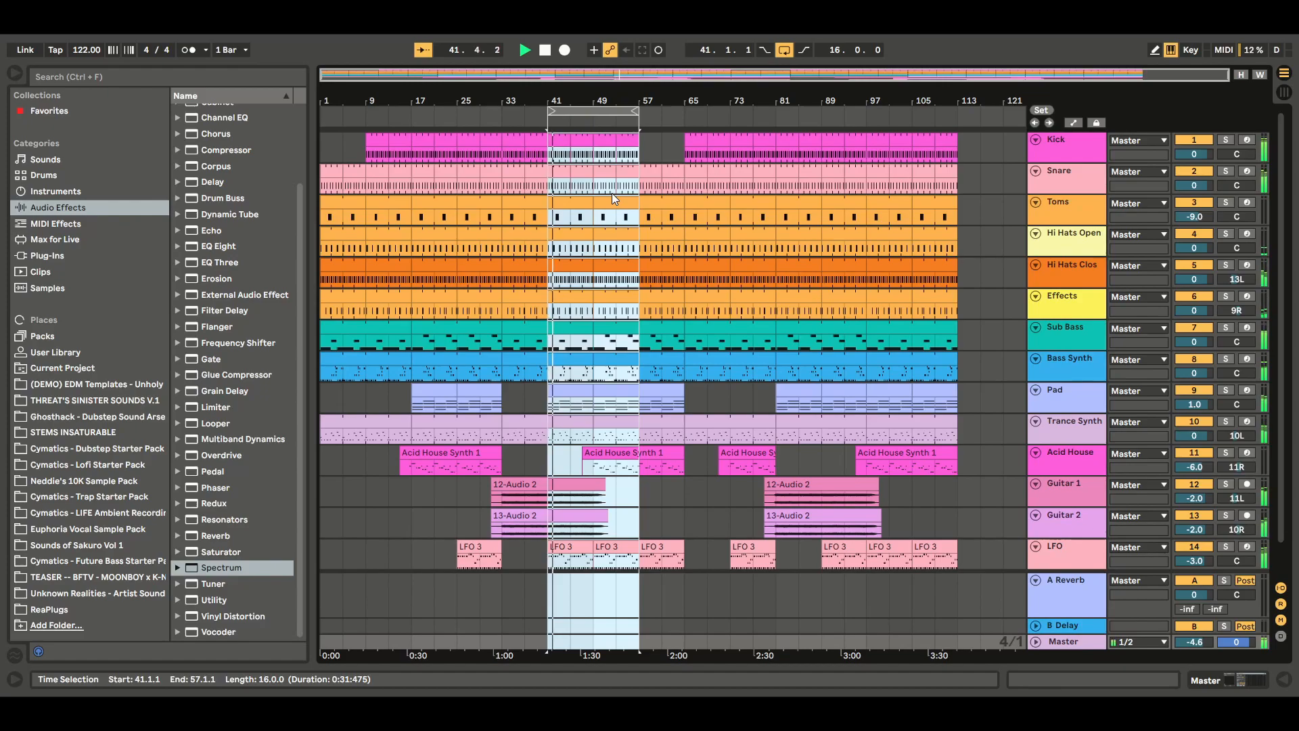
left_click(546, 51)
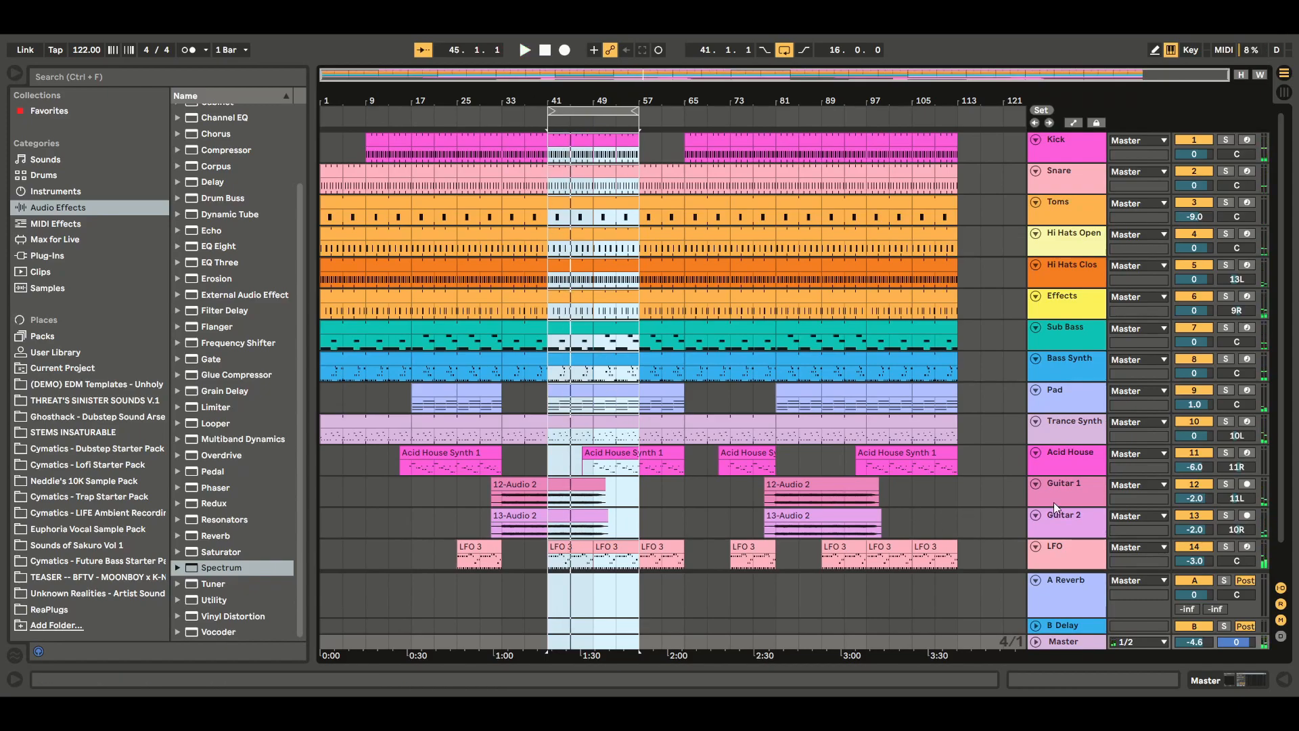
Set the Guitar 1 volume to -1.0 dB and Guitar 2 to 0 dB in the Session mixer and play the loop.
double_click(1071, 493)
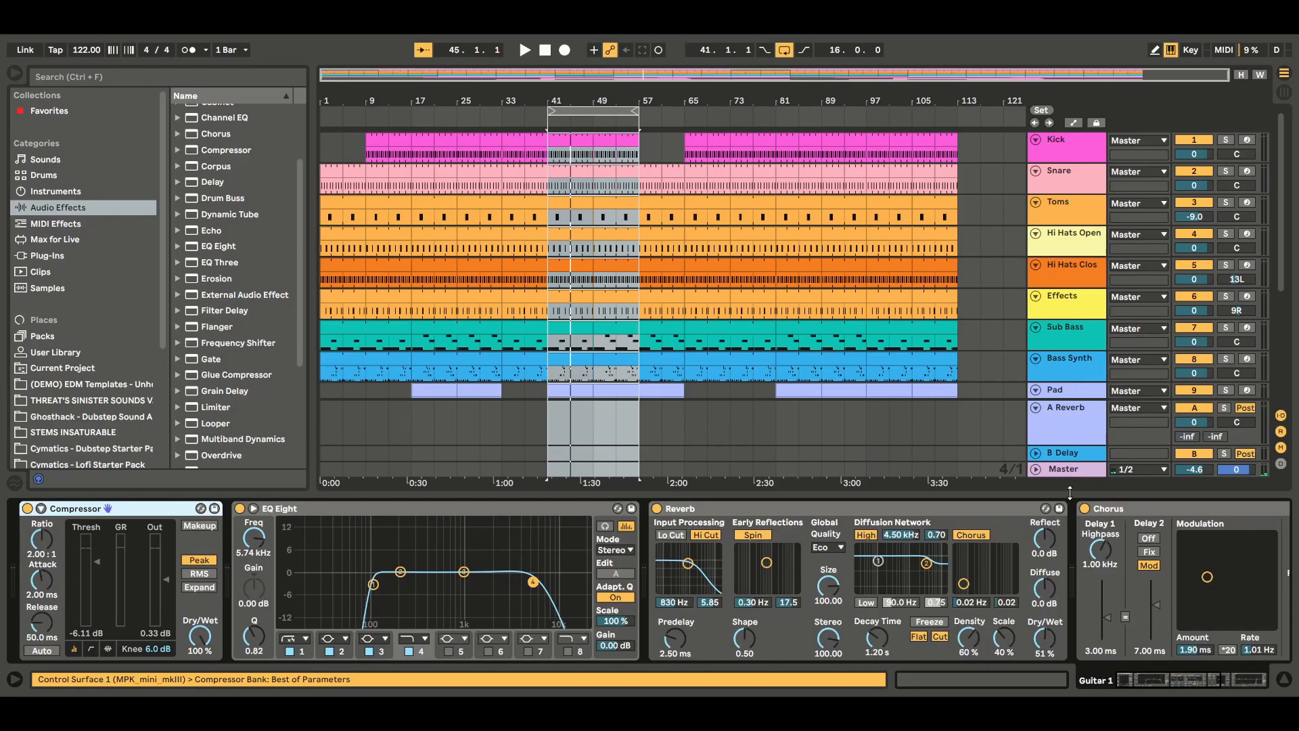
key("Tab")
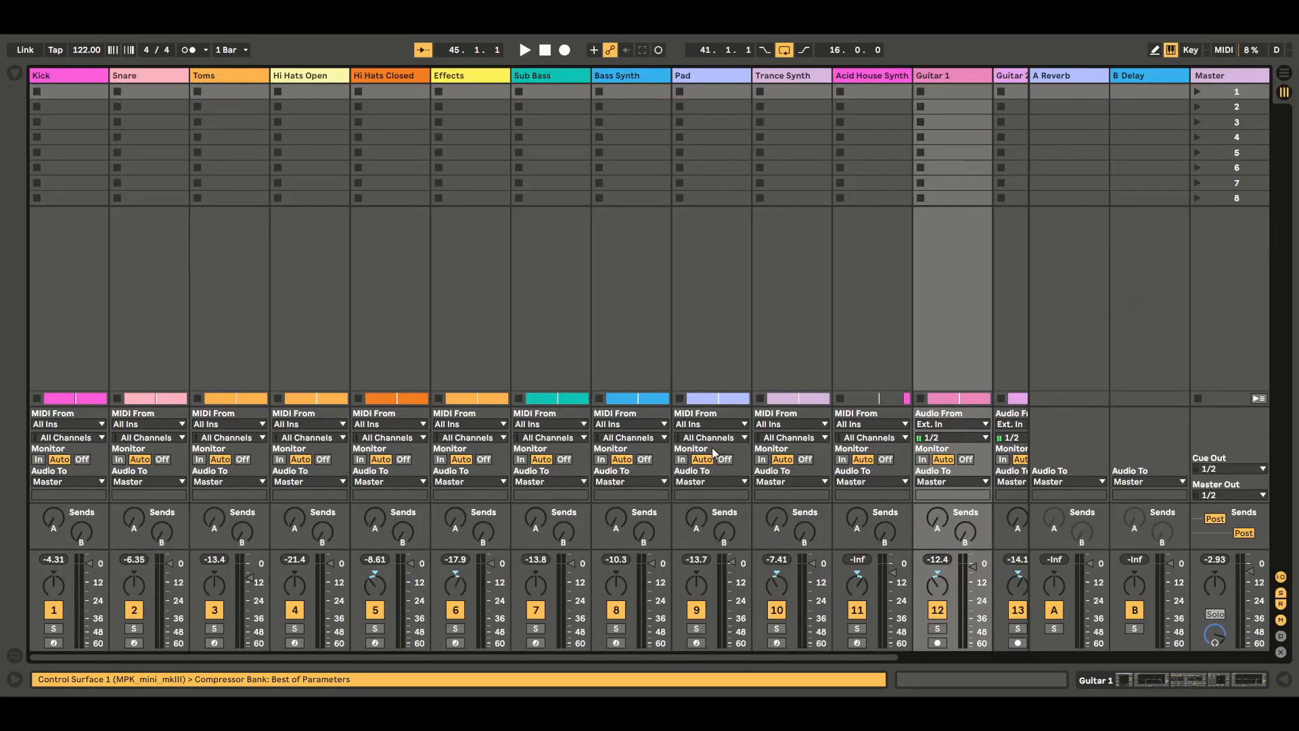
left_click_drag(771, 655, 987, 650)
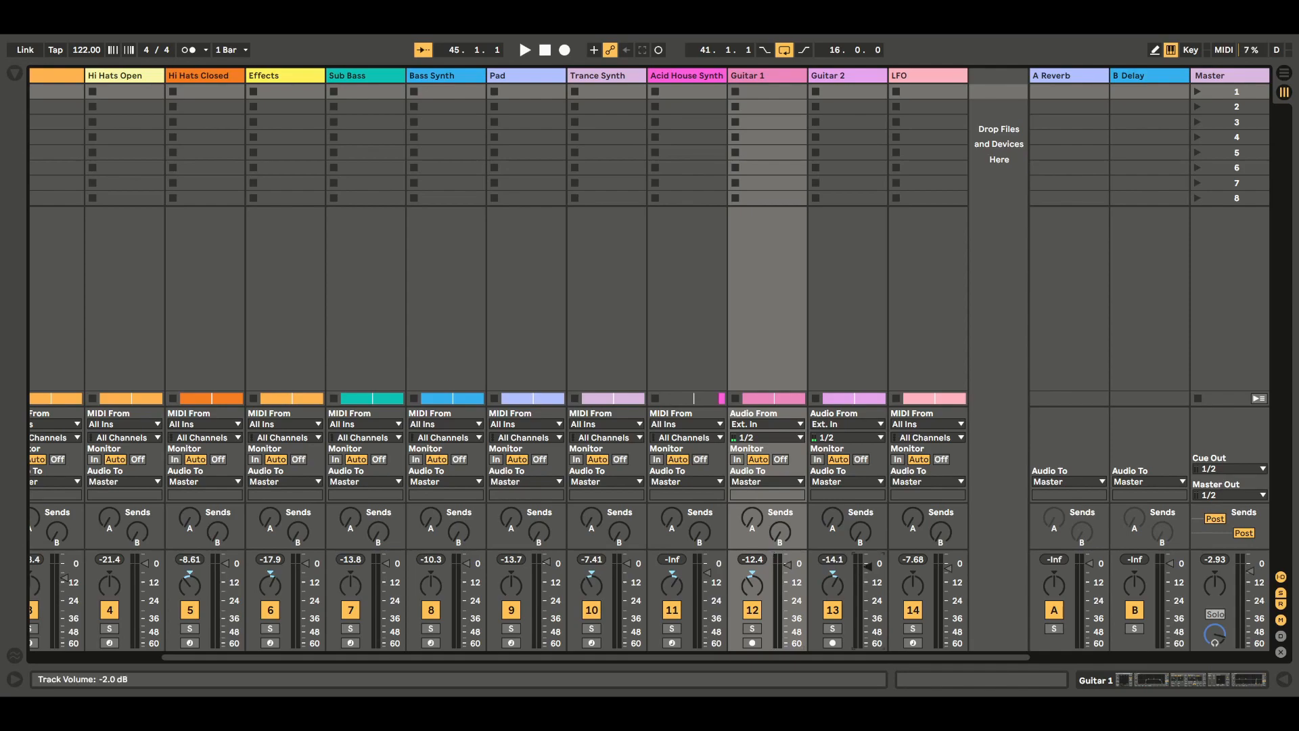
left_click(525, 50)
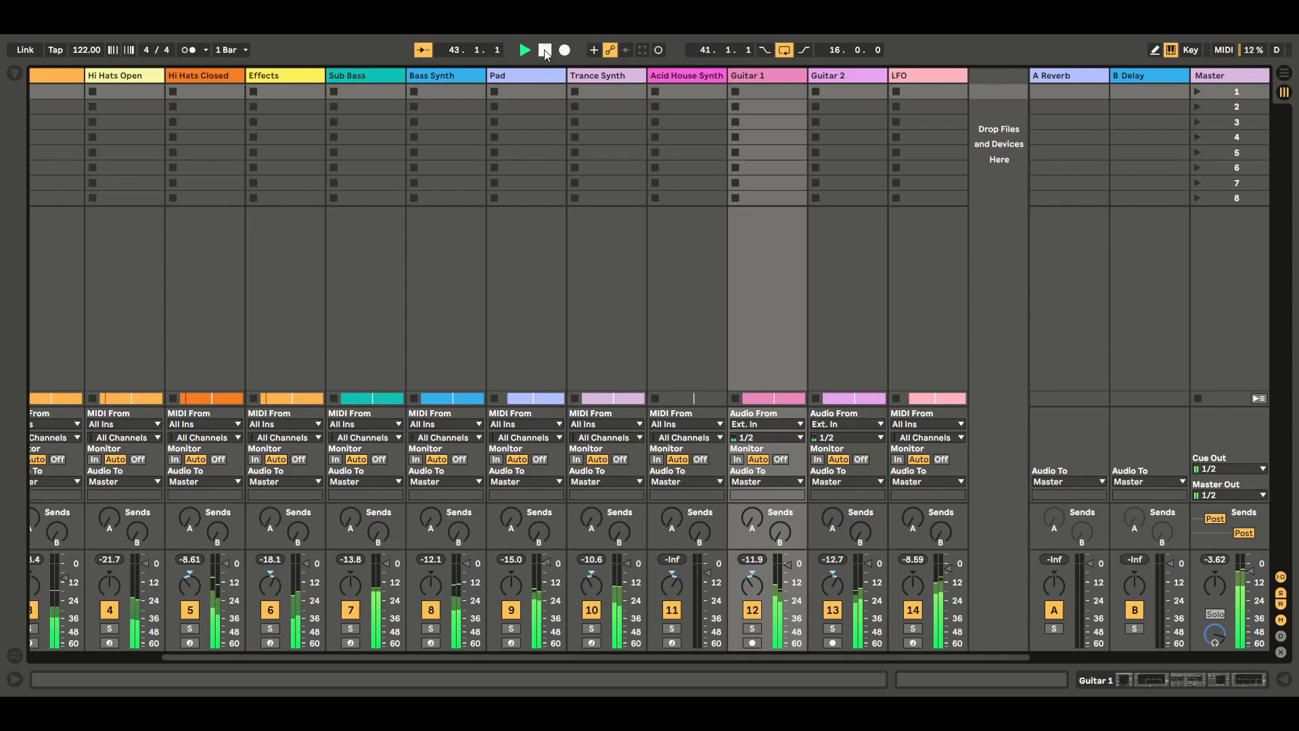
left_click(545, 51)
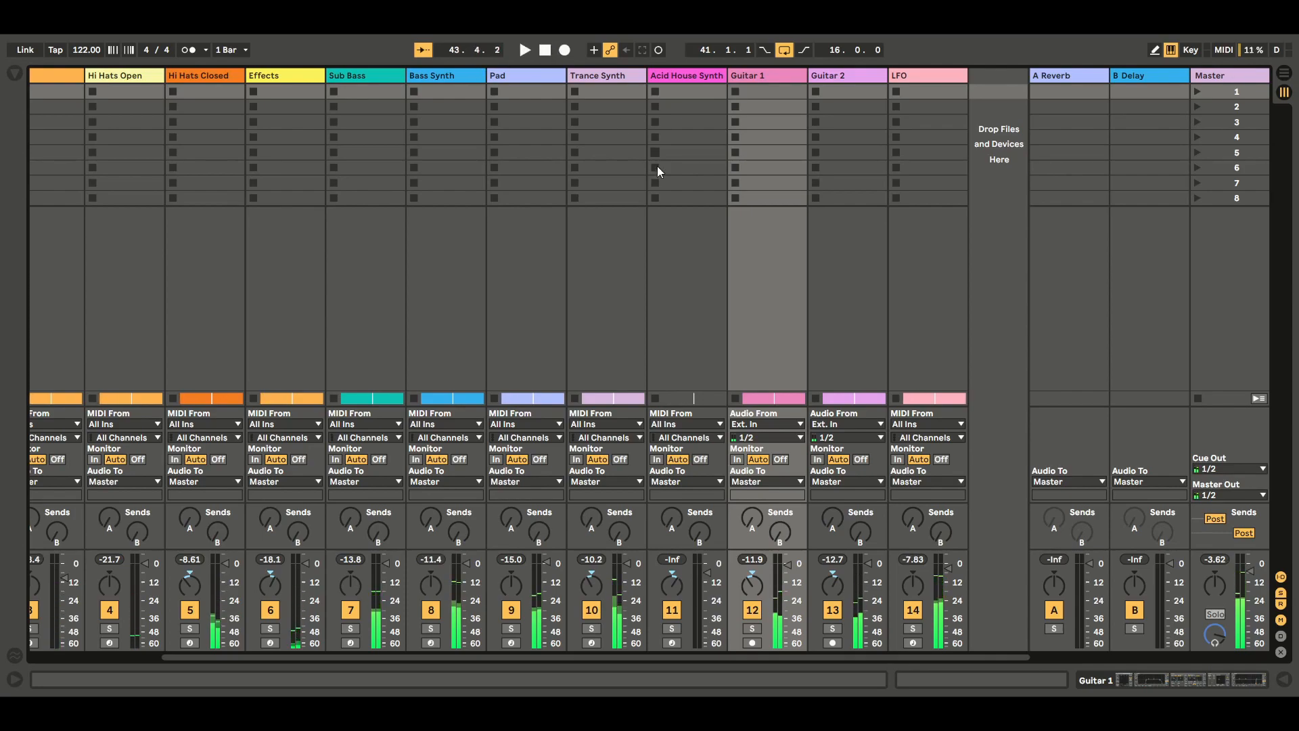
Turn band 1 of Guitar 1's last EQ Eight into a low-cut filter at about 230 Hz and audition the track soloed.
double_click(775, 76)
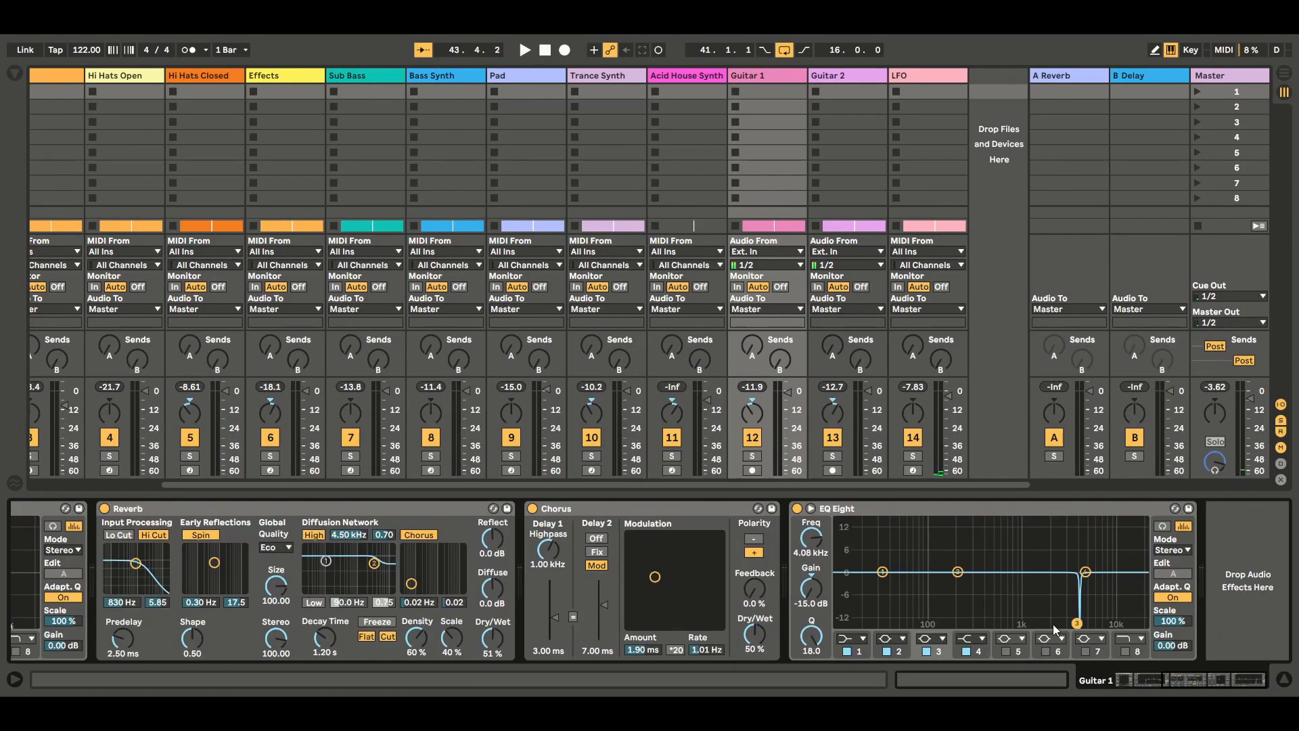
left_click(882, 572)
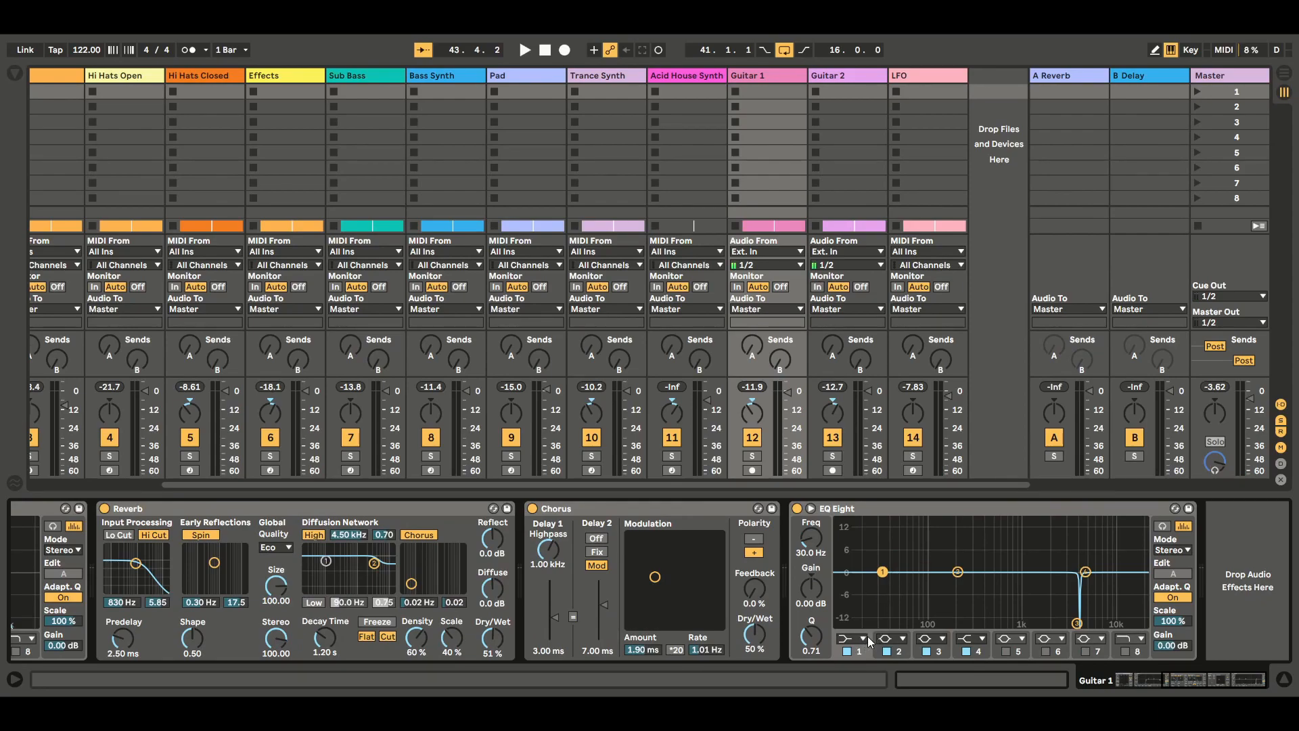
left_click(850, 540)
left_click_drag(883, 585, 963, 587)
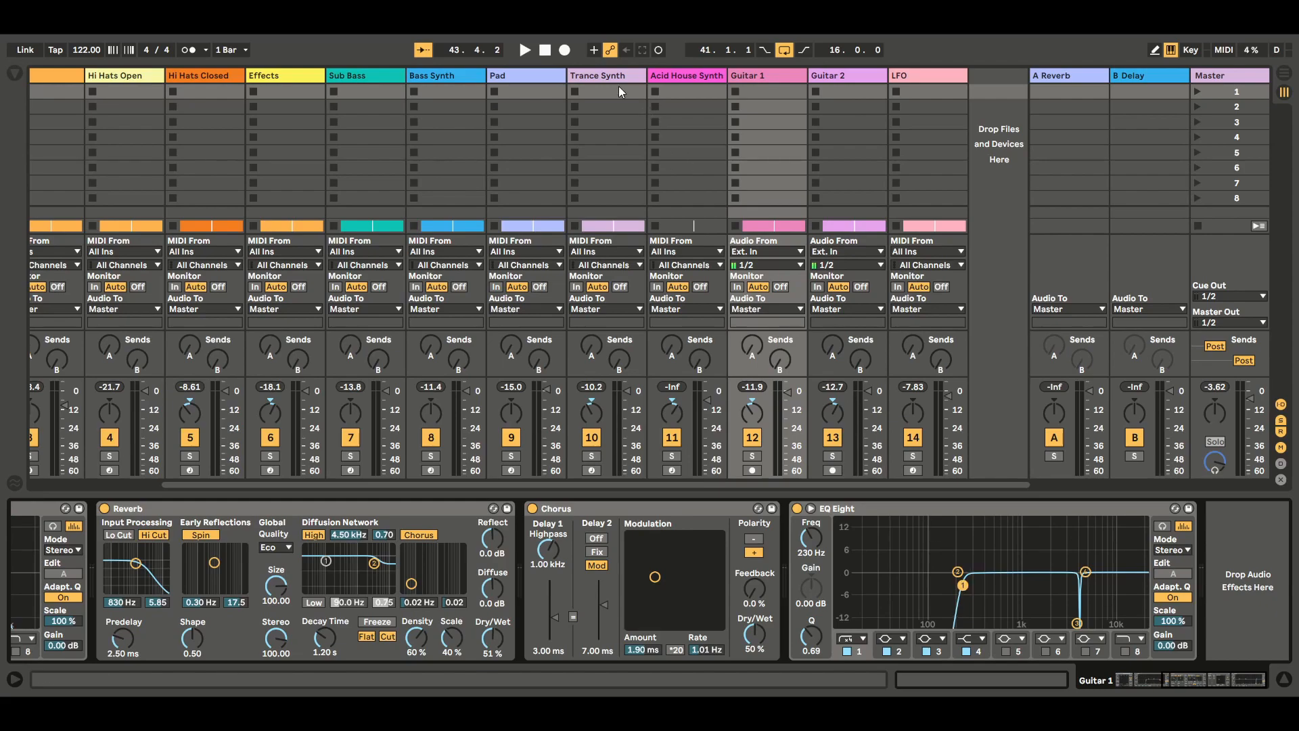
left_click(525, 50)
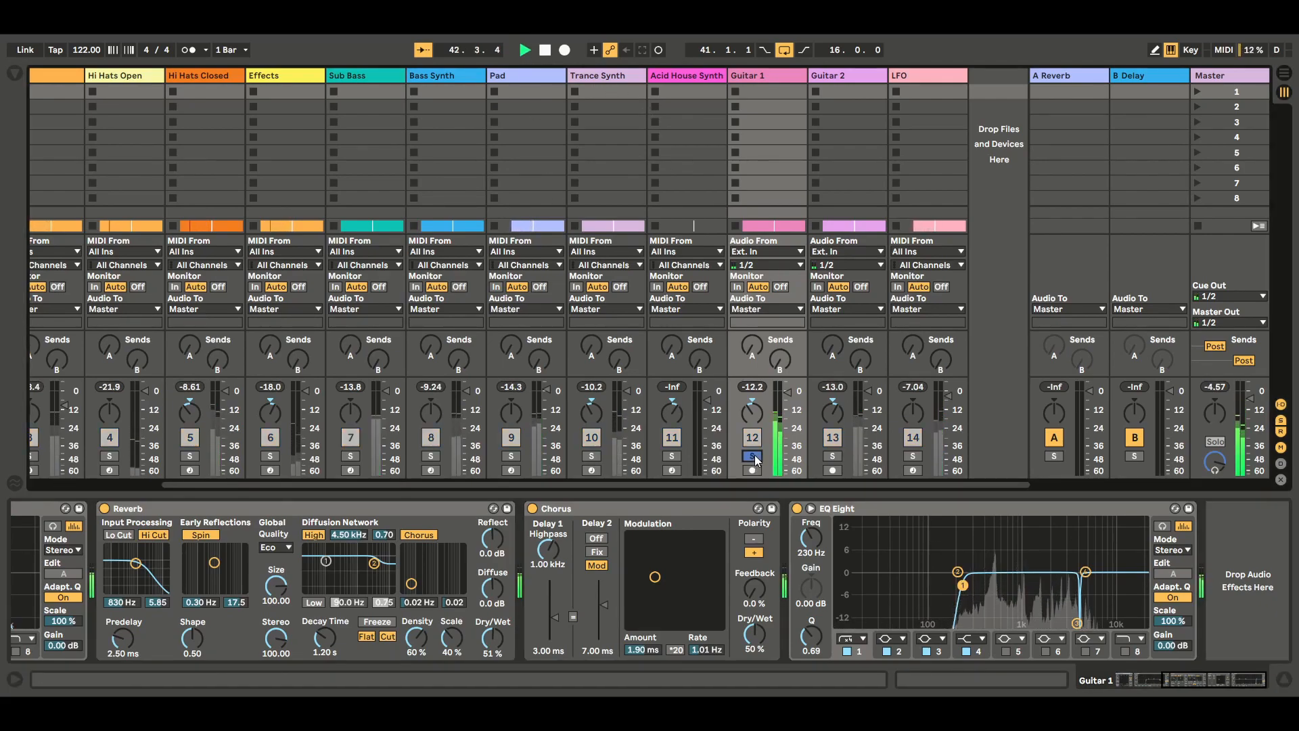
left_click(545, 50)
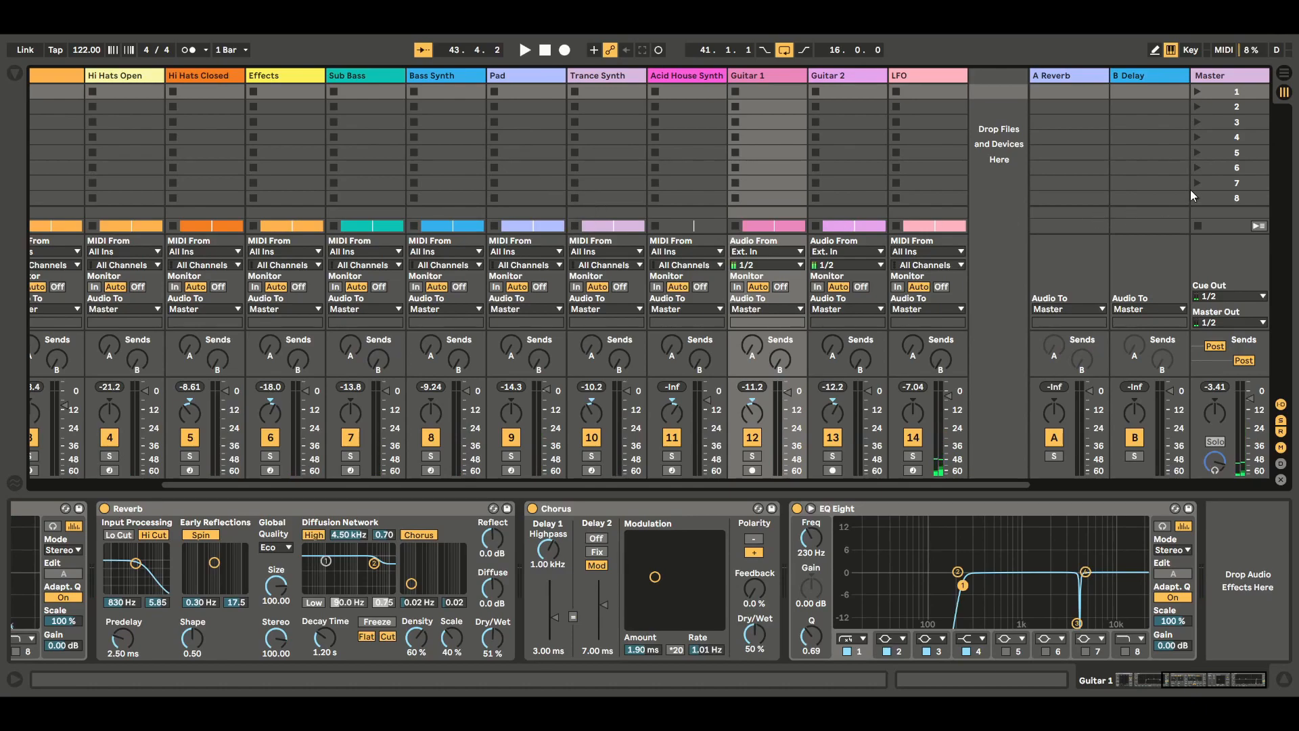
Boost band 2 of Guitar 2's last EQ Eight by about 3.81 dB at 200 Hz.
left_click(857, 75)
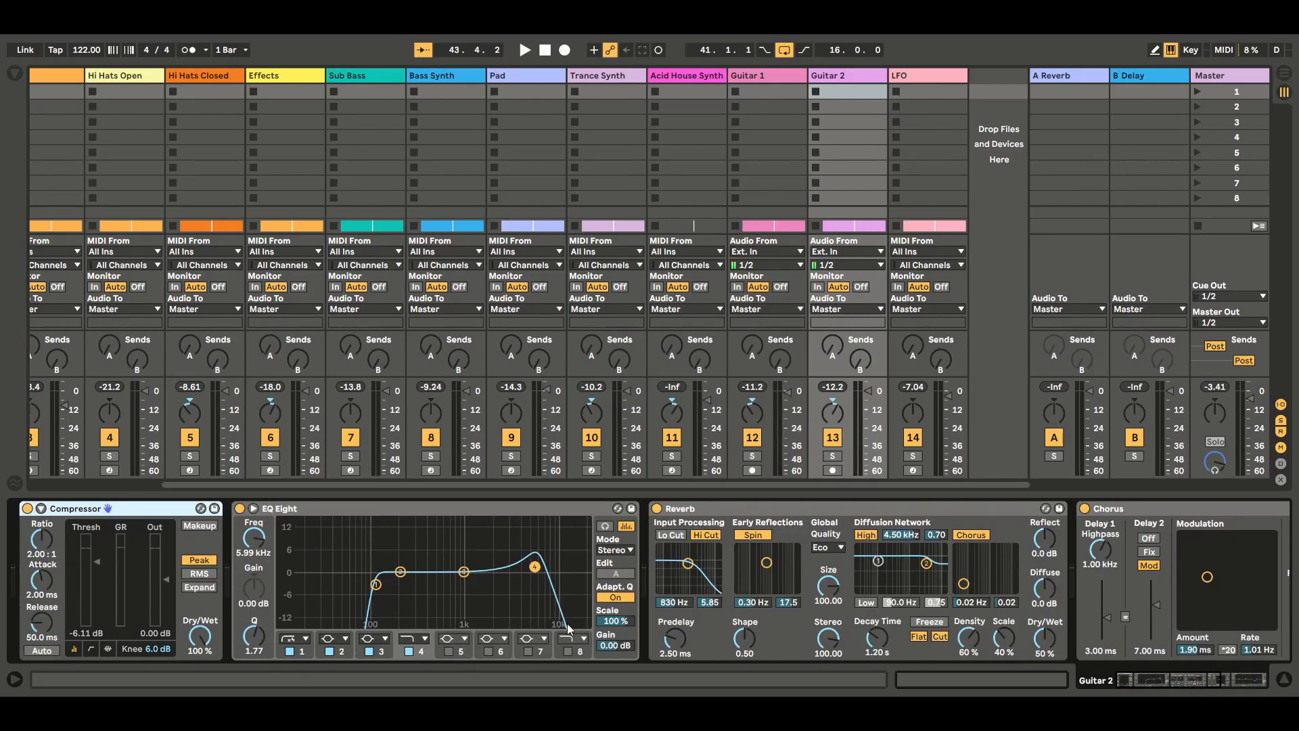
left_click_drag(1178, 685, 1269, 678)
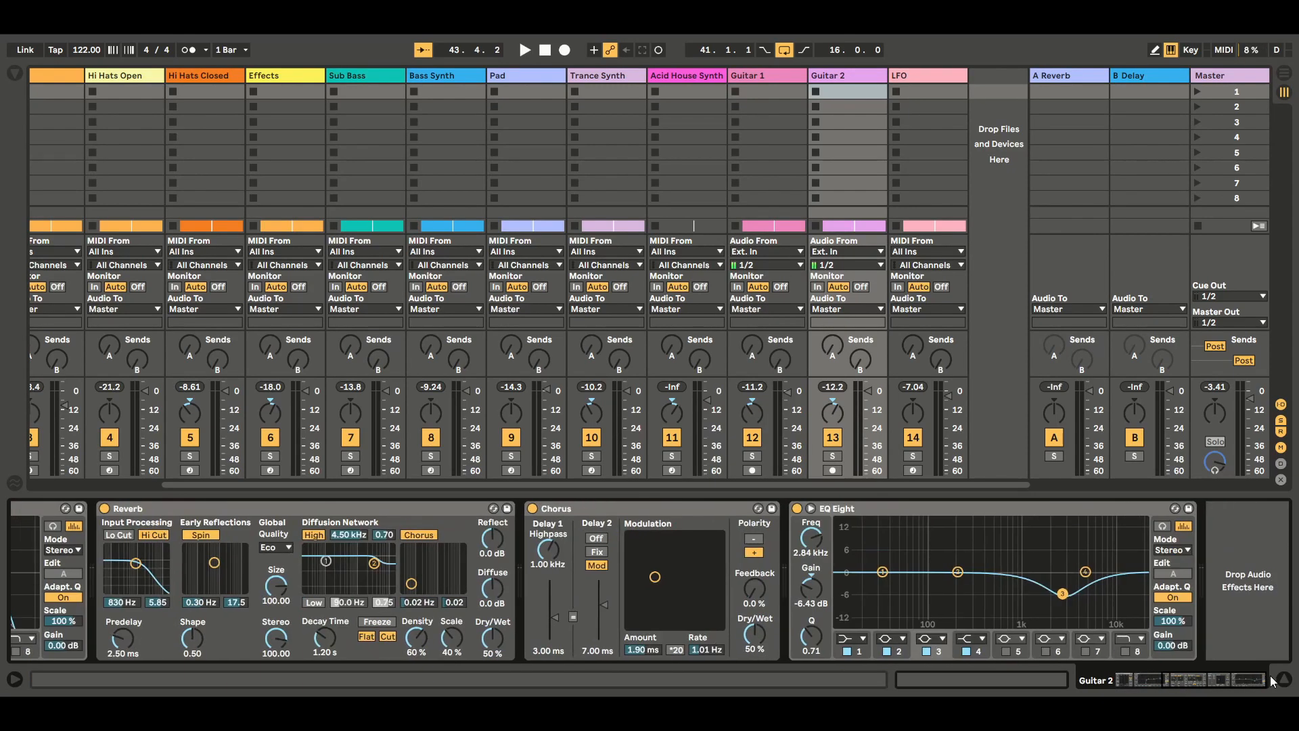
left_click(961, 571)
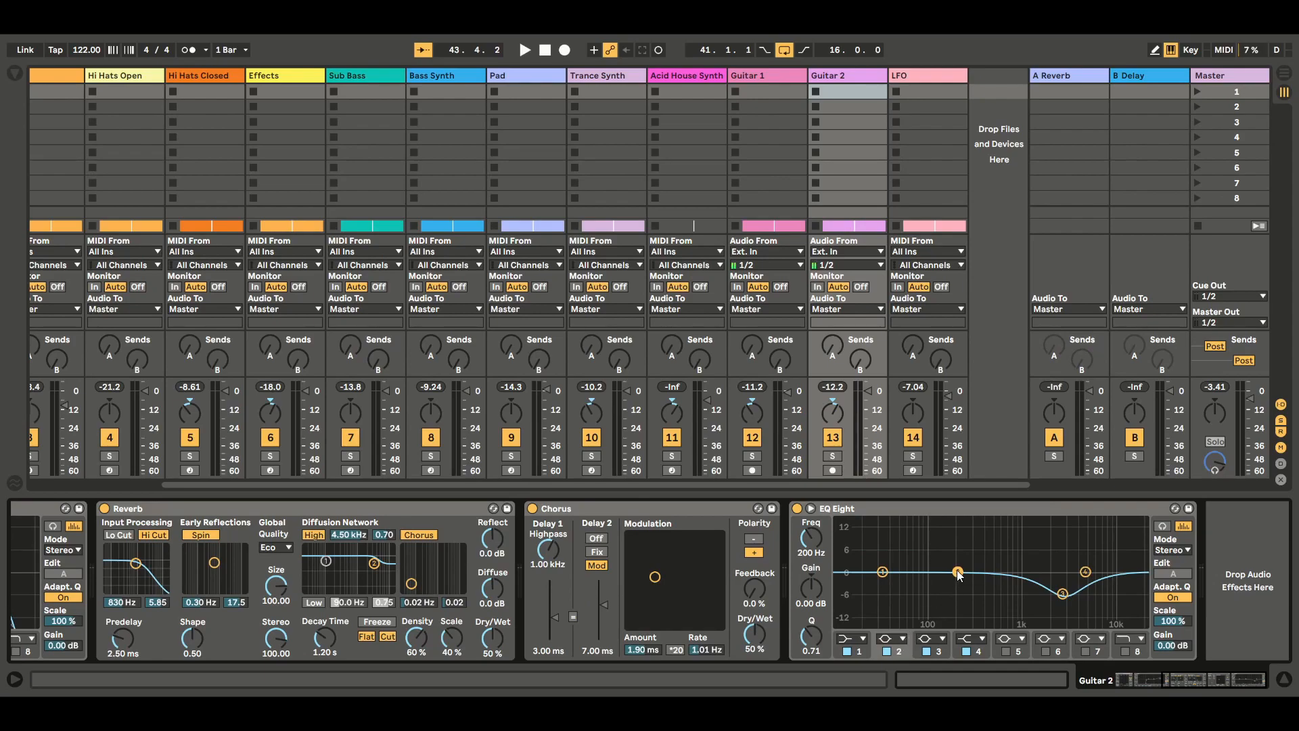
left_click_drag(960, 574, 957, 559)
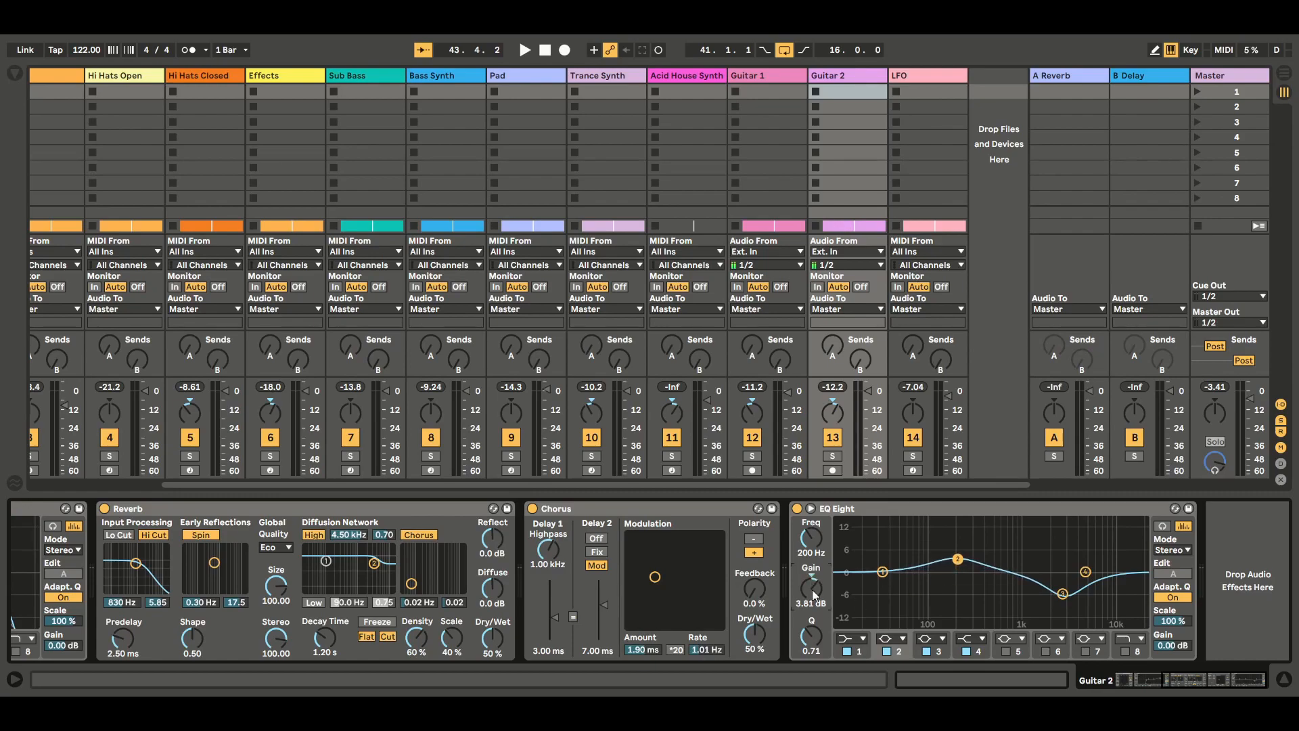
Play the loop with Guitar 2 soloed and unsoloed, and return the playhead to the start of the song.
left_click(524, 50)
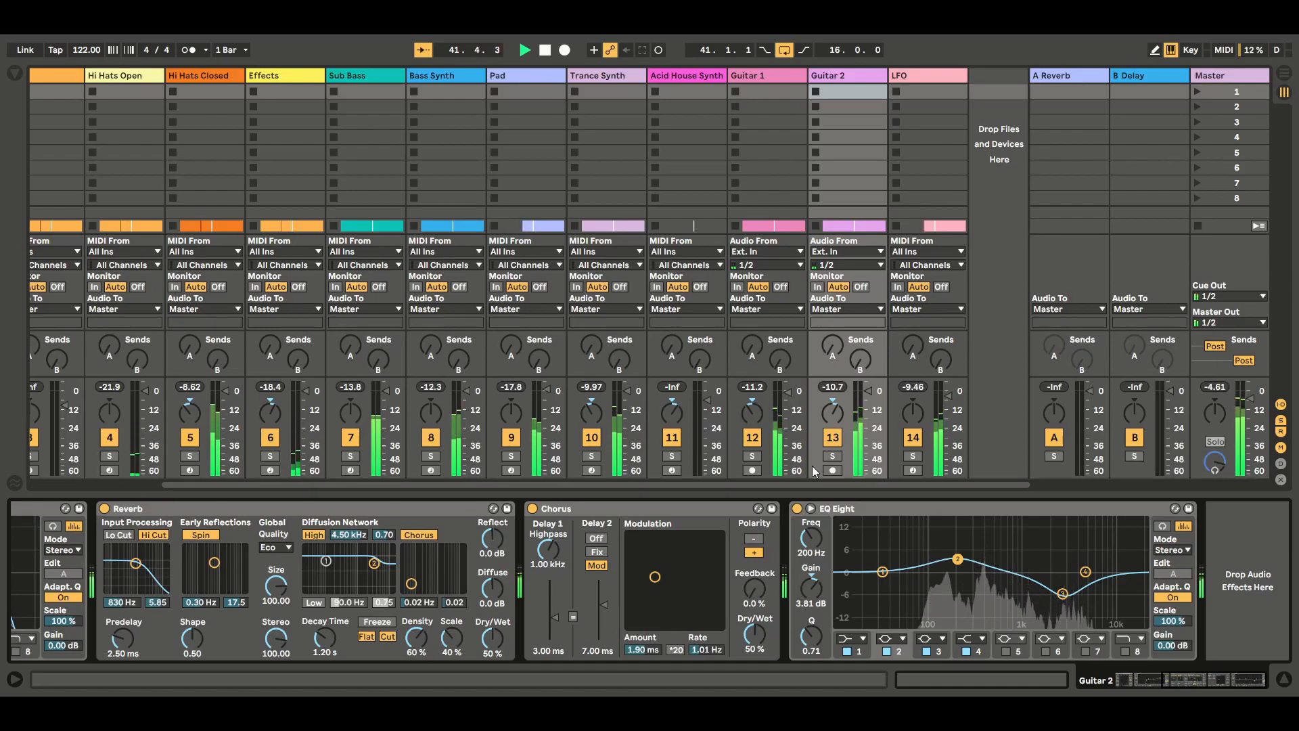
left_click(832, 456)
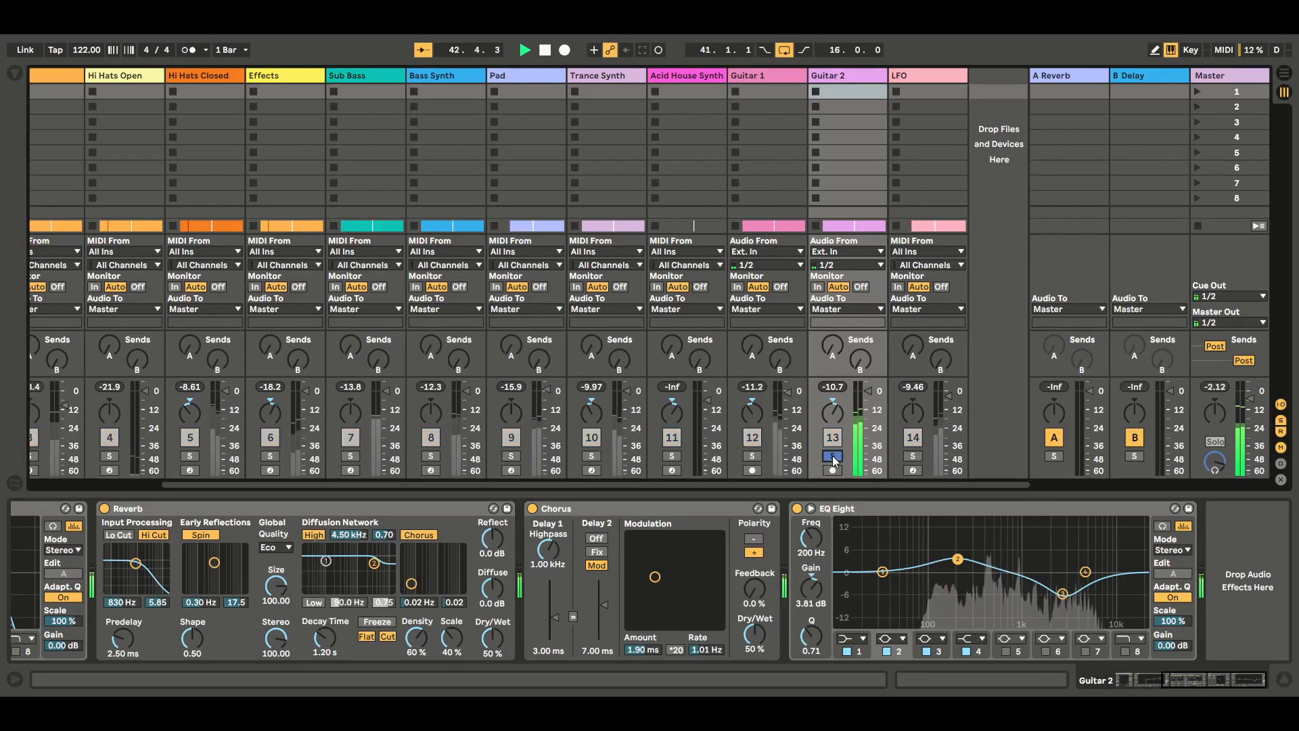
left_click(833, 456)
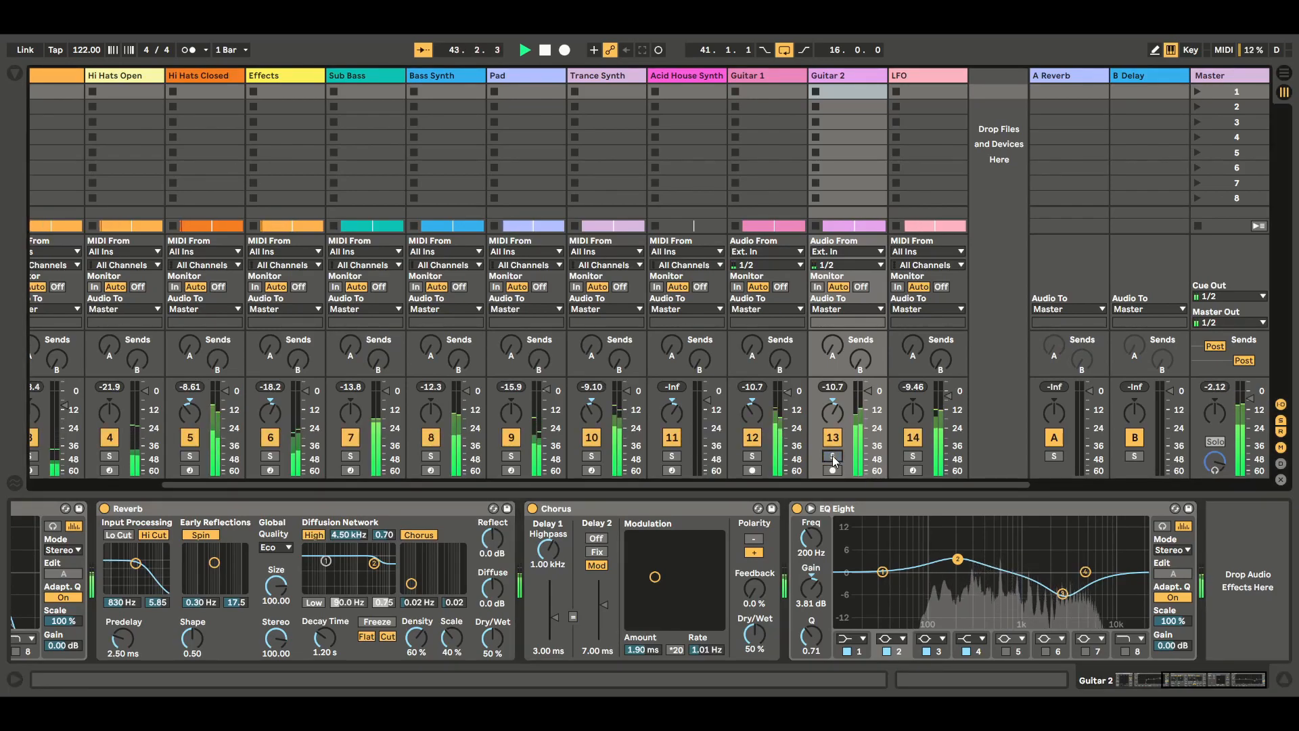
double_click(545, 51)
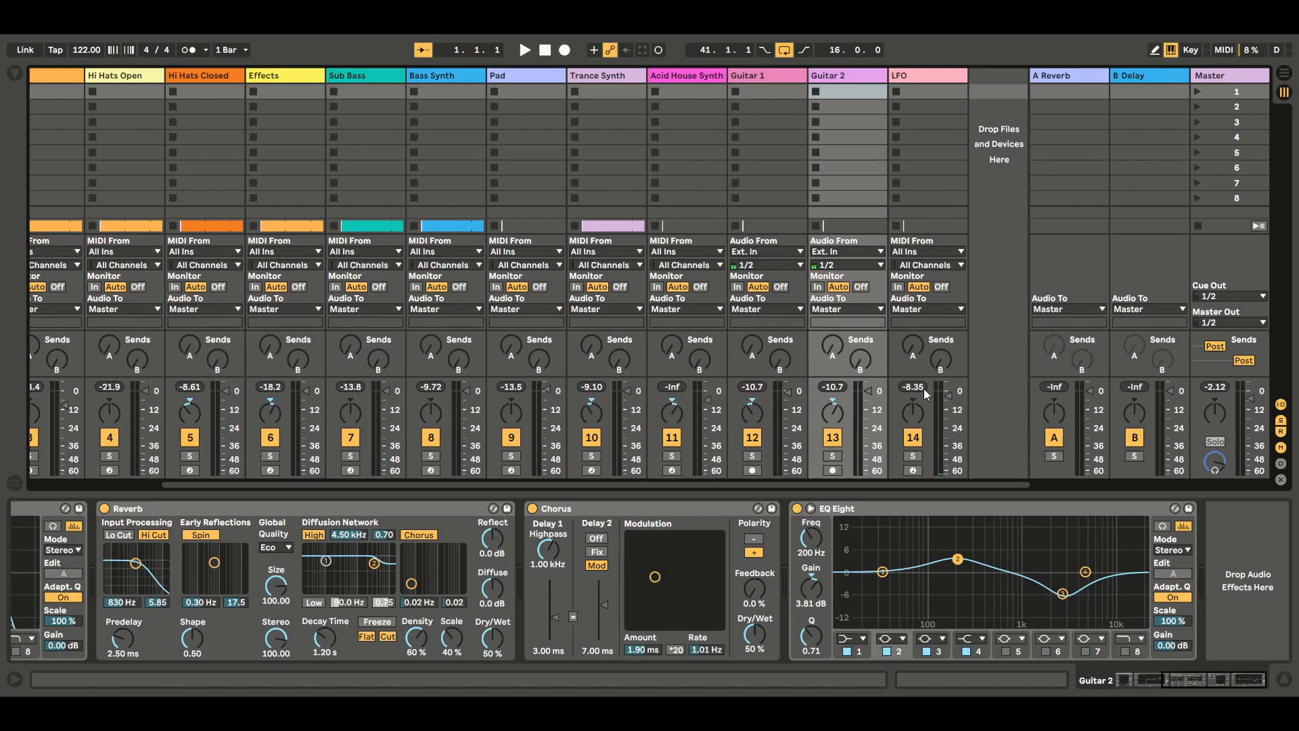
Return to the Arrangement view with the device chain hidden so that all tracks are shown.
key("ctrl+alt+l")
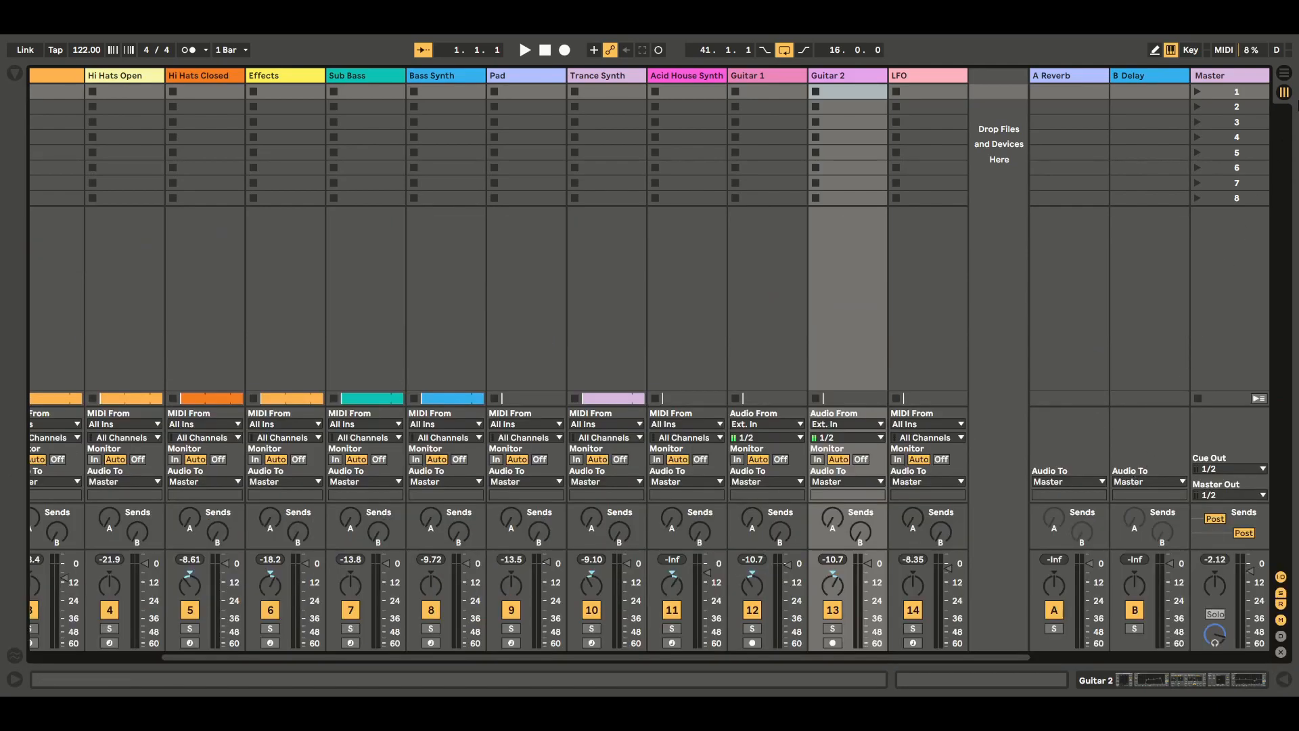
left_click(1284, 72)
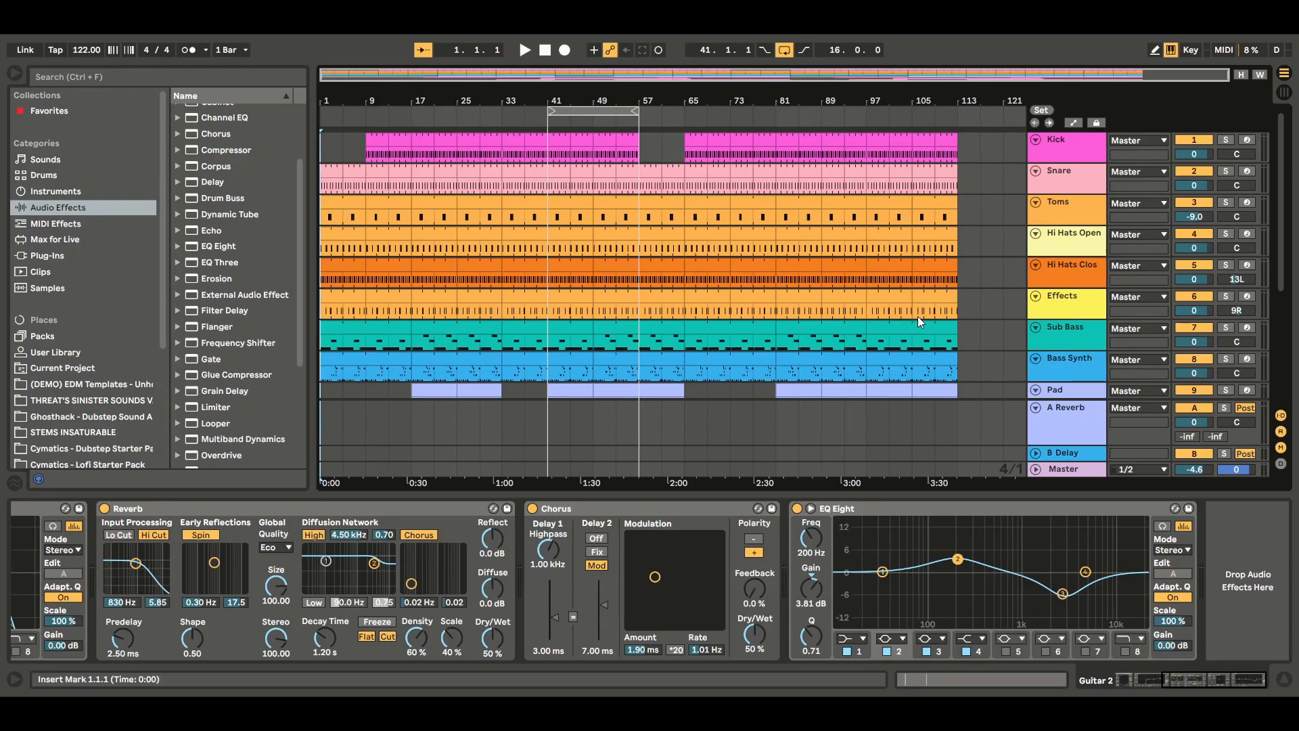
left_click(1284, 679)
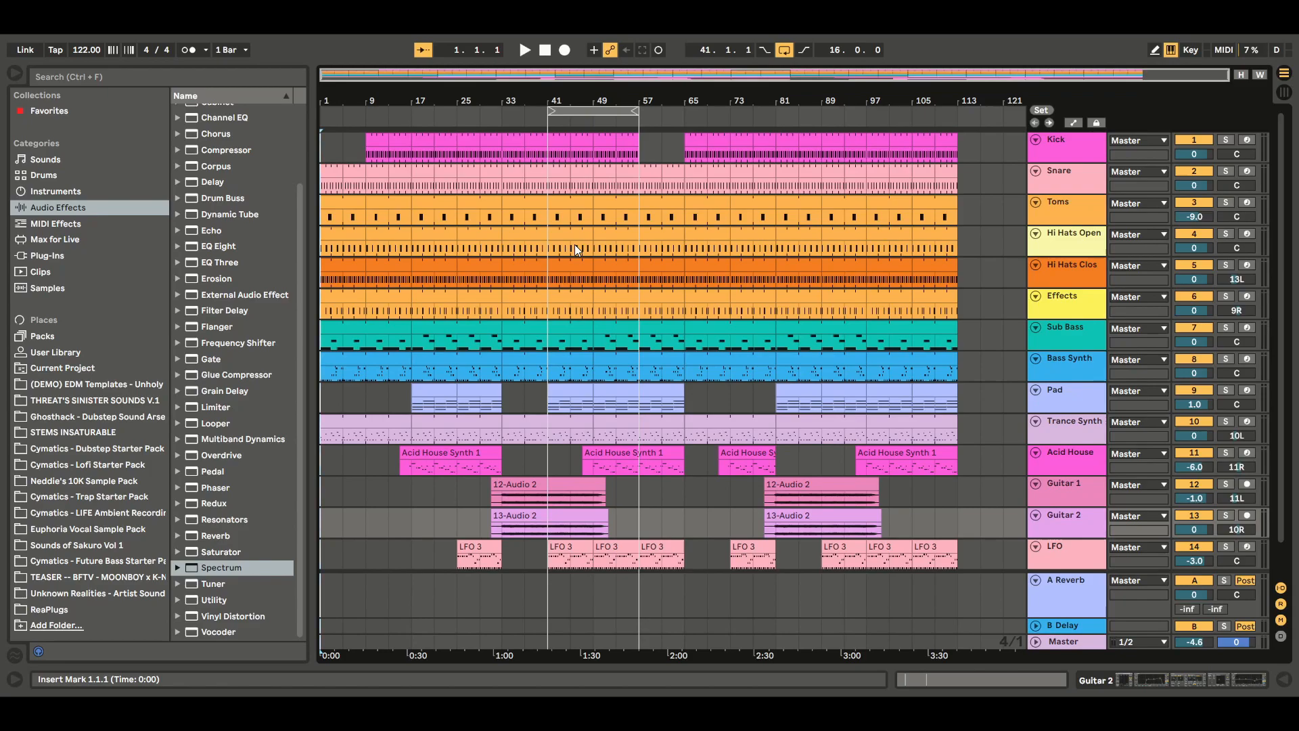
Delete the Kick clips from bar 9 to bar 25.
left_click_drag(366, 145, 383, 143)
key("Delete")
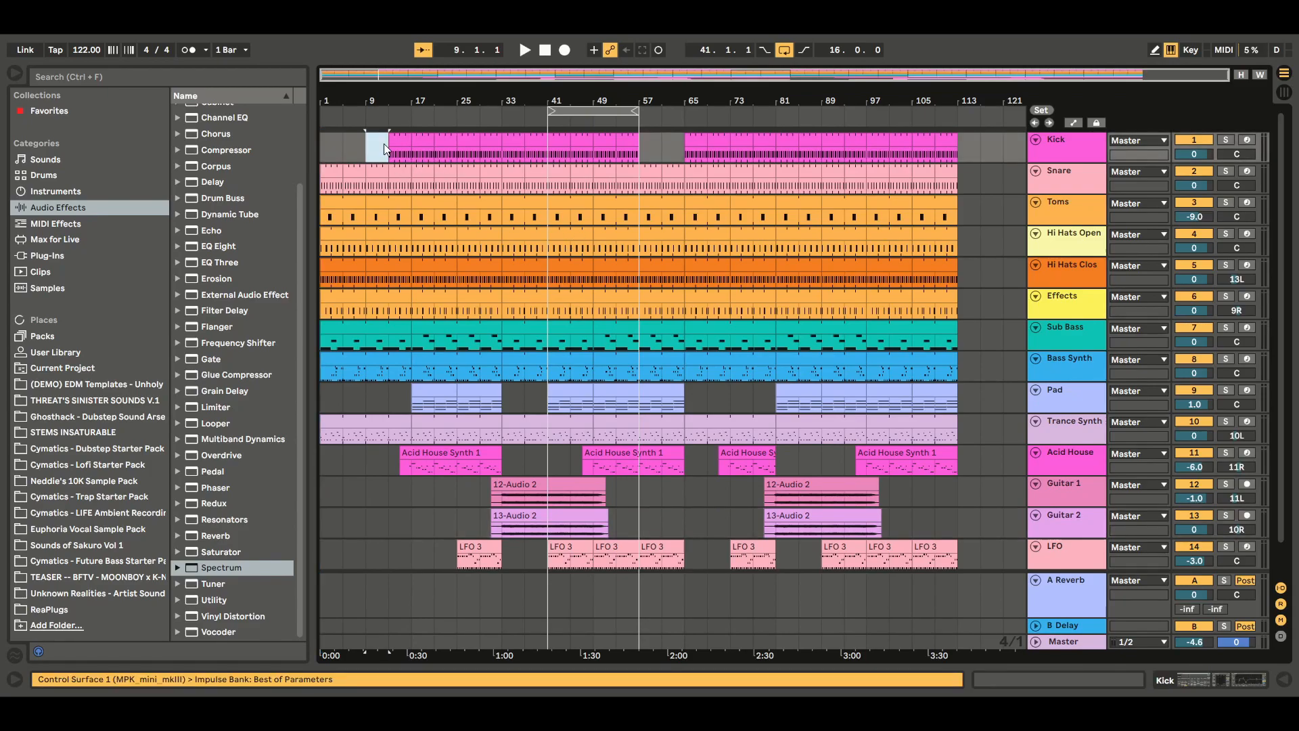
left_click_drag(391, 148, 457, 147)
key("Delete")
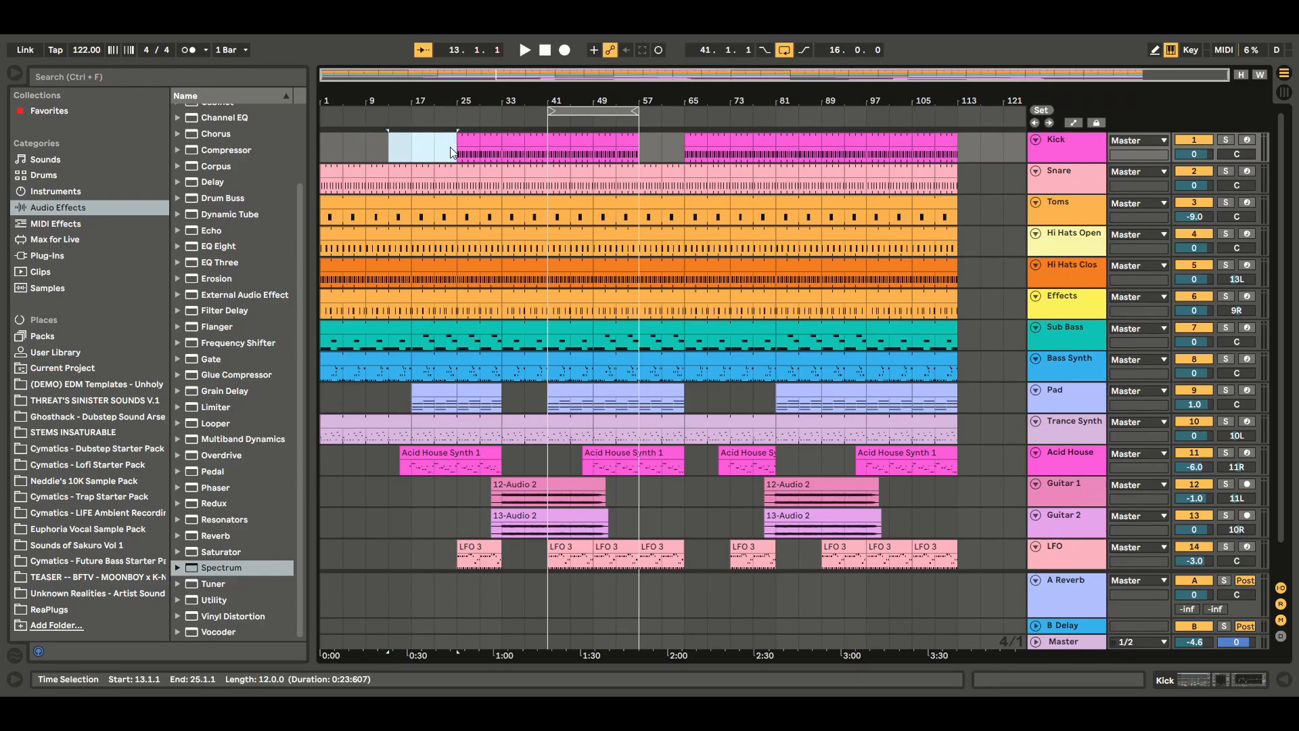
Delete the Snare and Toms clips from bar 1 to bar 25.
left_click_drag(323, 185, 449, 182)
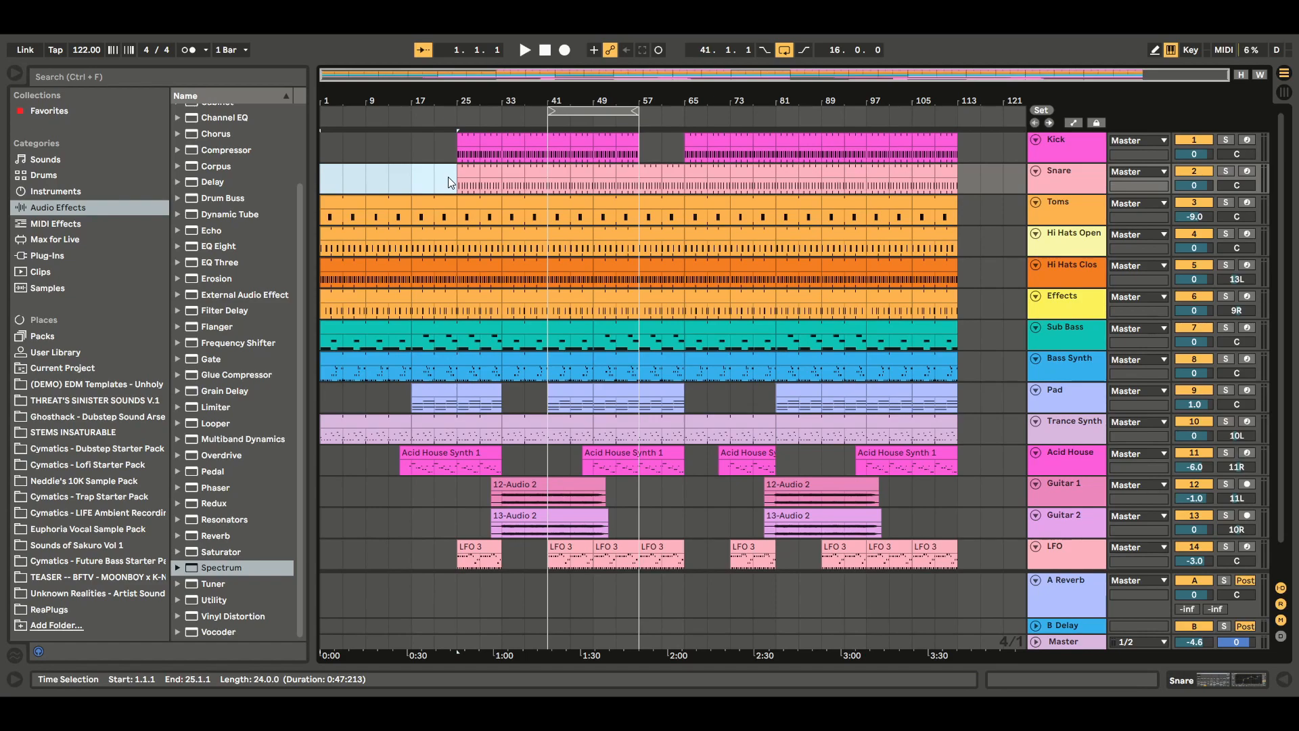
left_click_drag(322, 217, 453, 217)
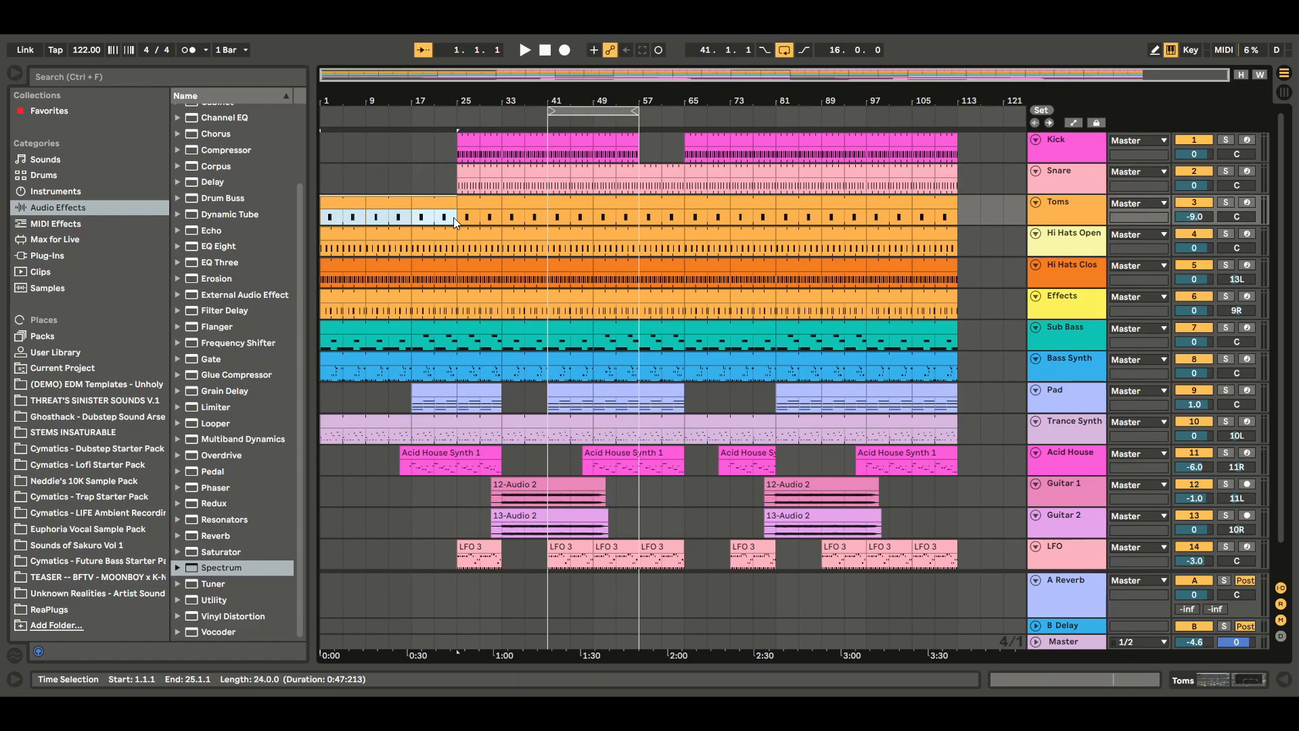
key("Delete")
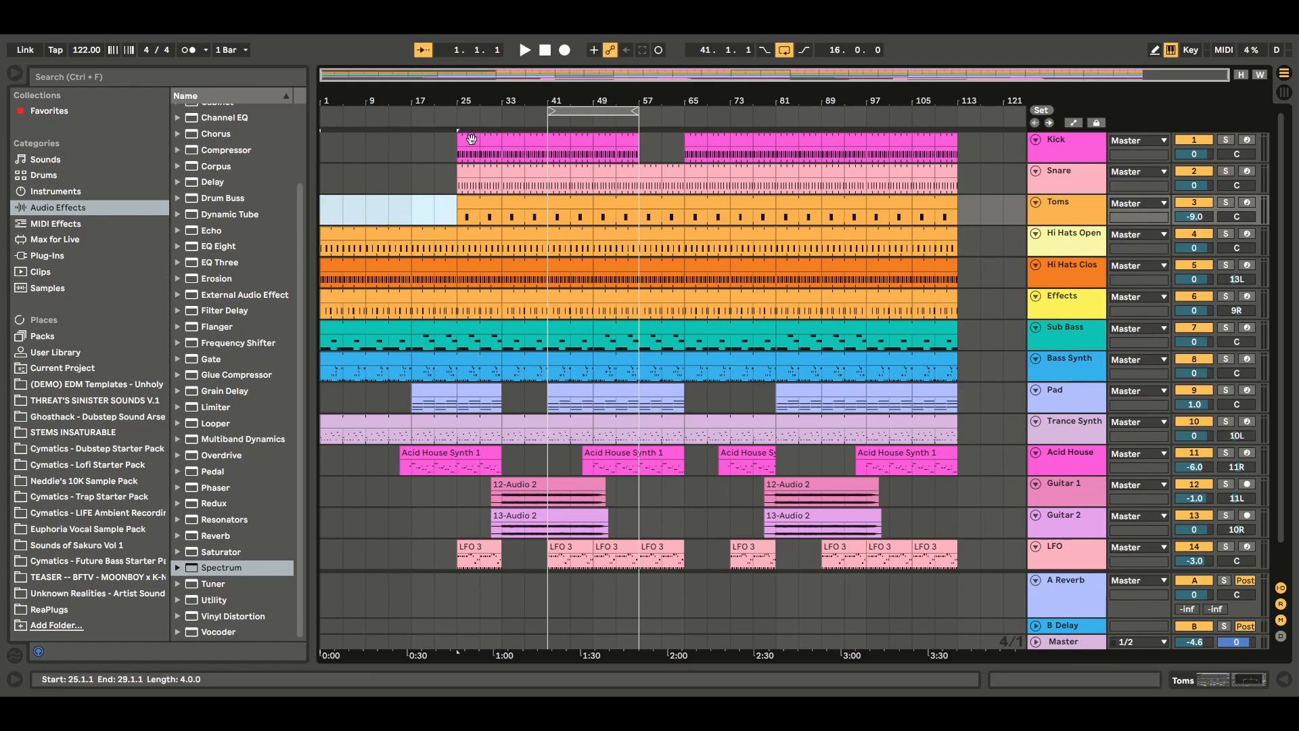
Delete the Kick from bar 25 to bar 33 and play the song from bar 21.
left_click_drag(461, 154, 497, 156)
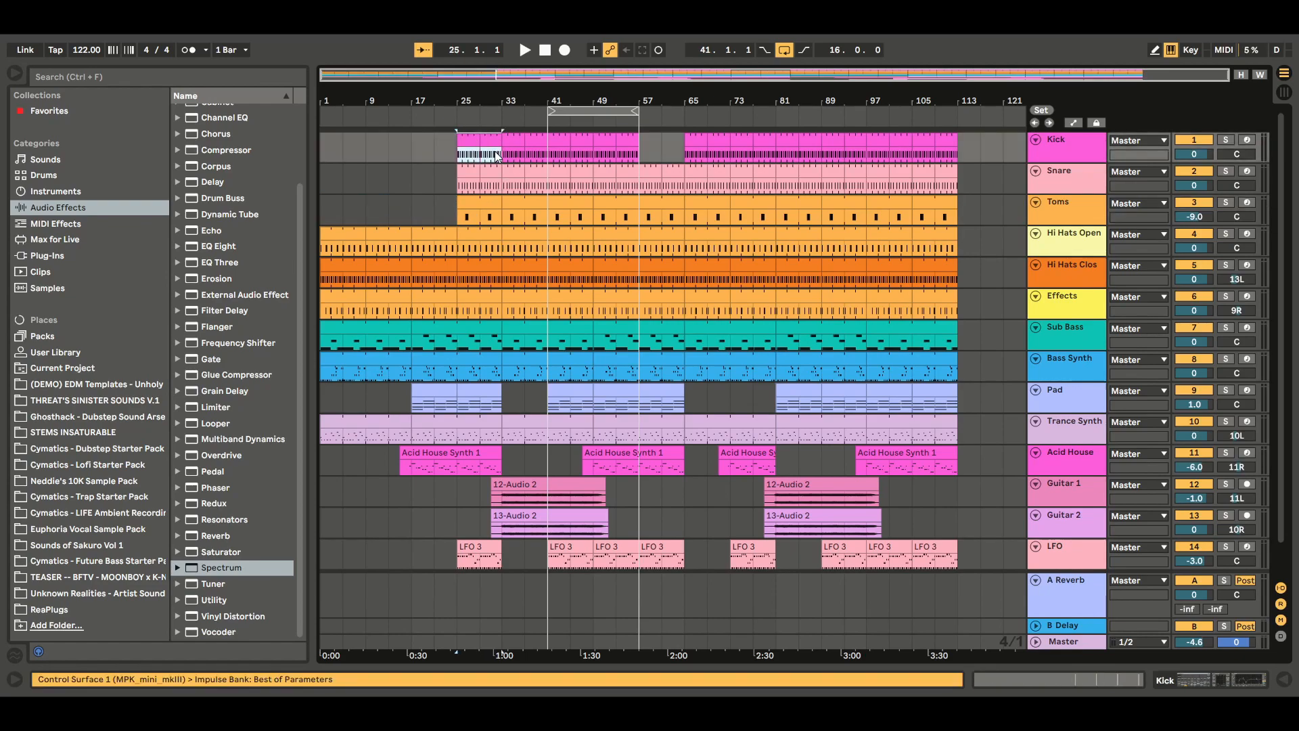
key("Delete")
left_click(438, 185)
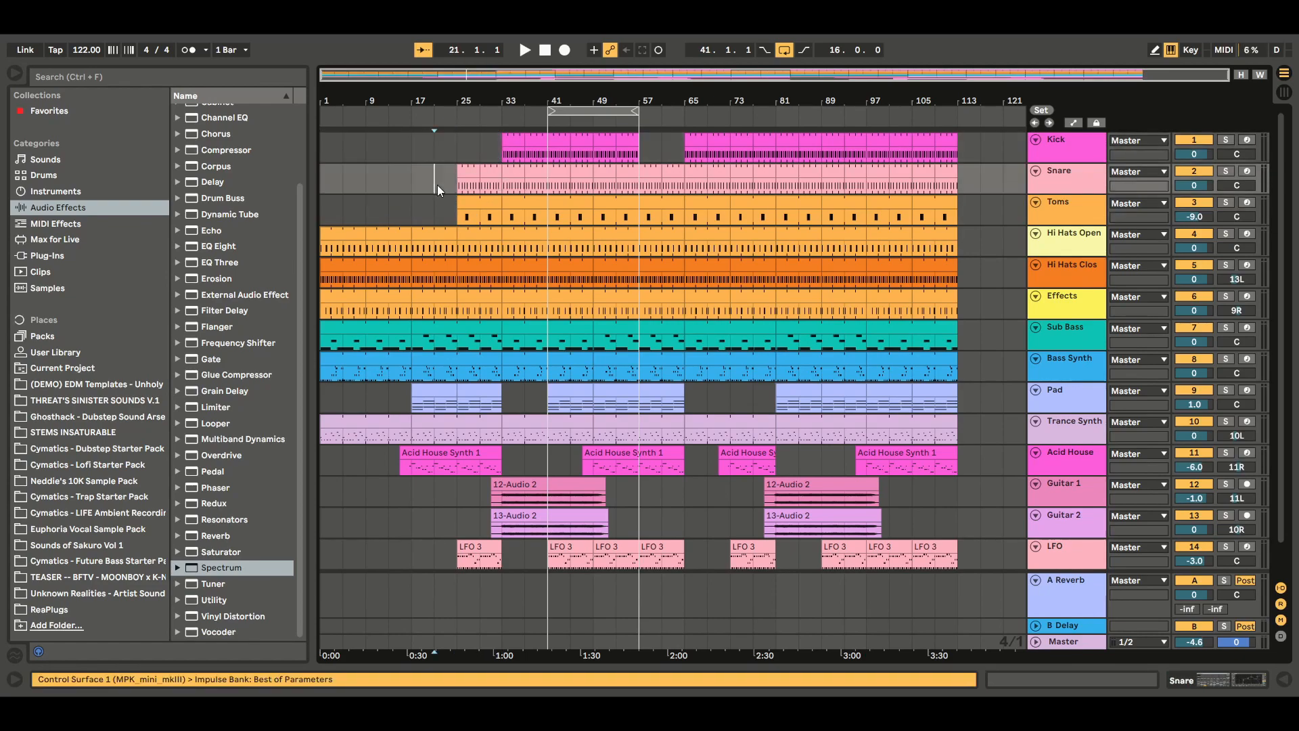
left_click(435, 152)
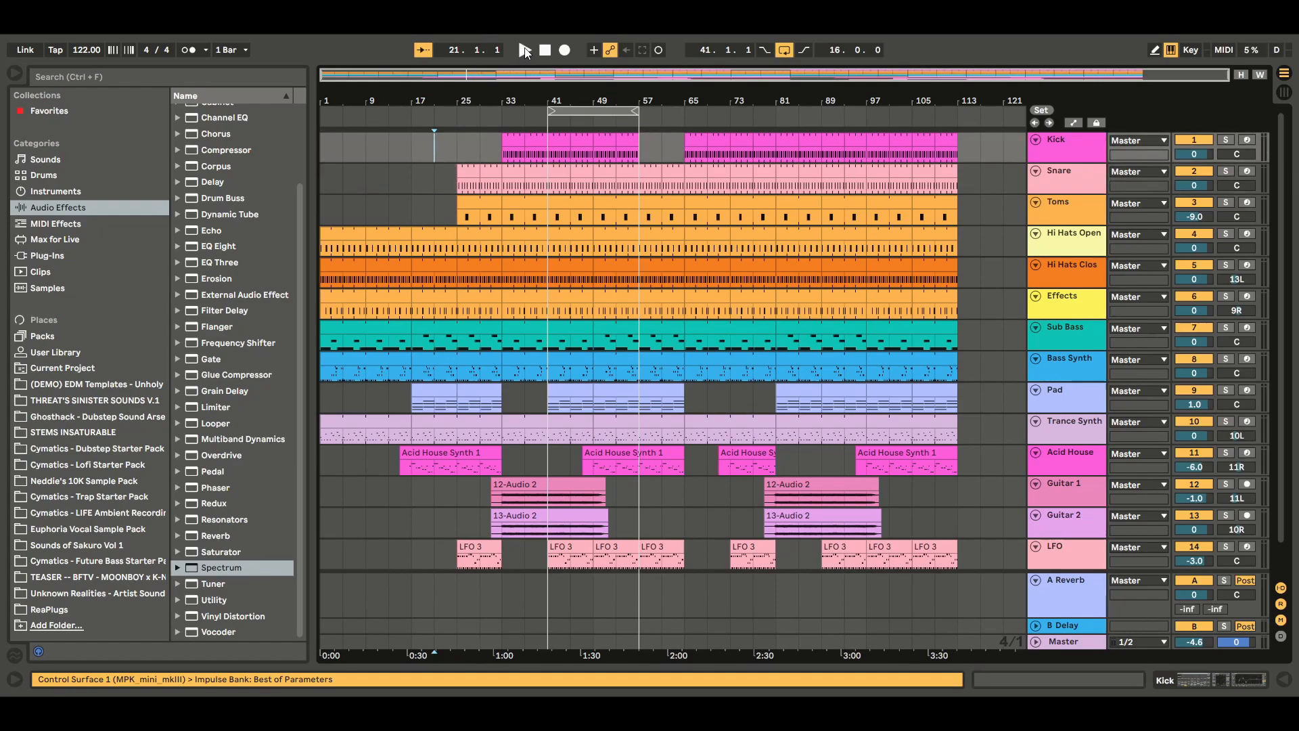
left_click(524, 51)
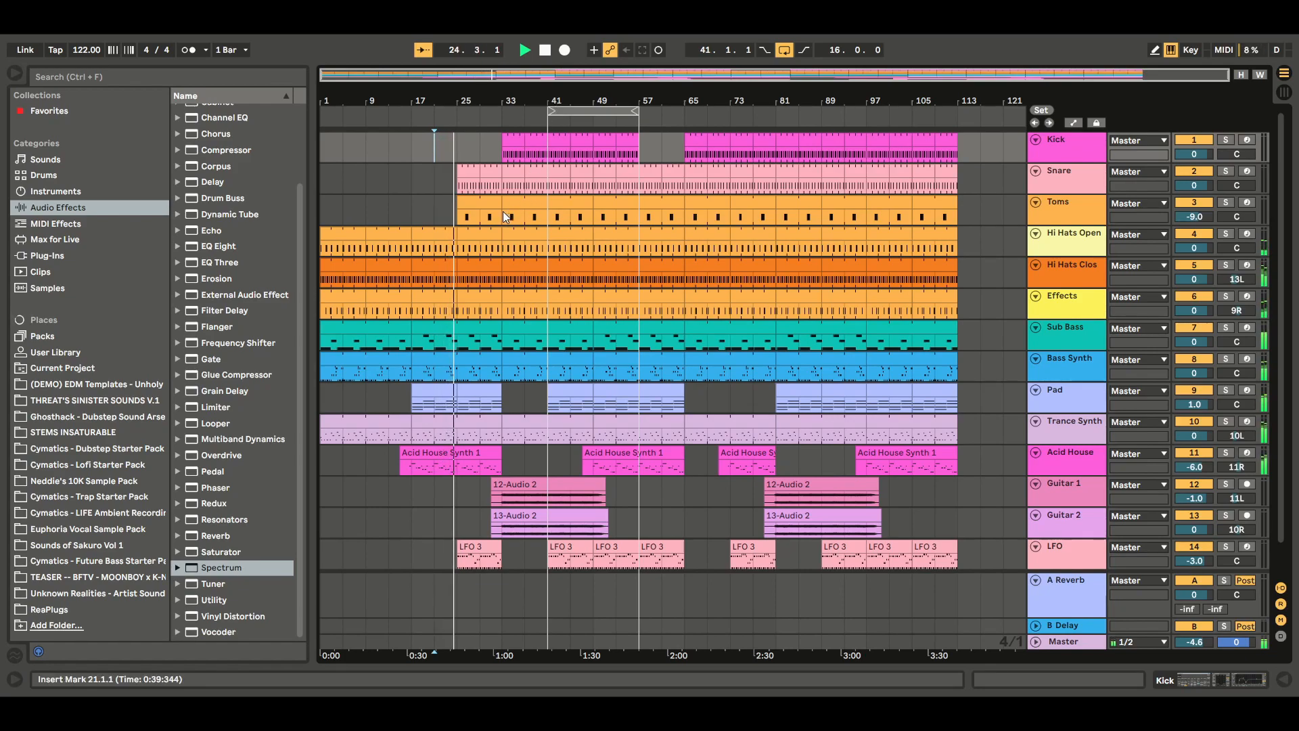
Delete the Toms from bar 25 to bar 41 and stop playback.
left_click(475, 206)
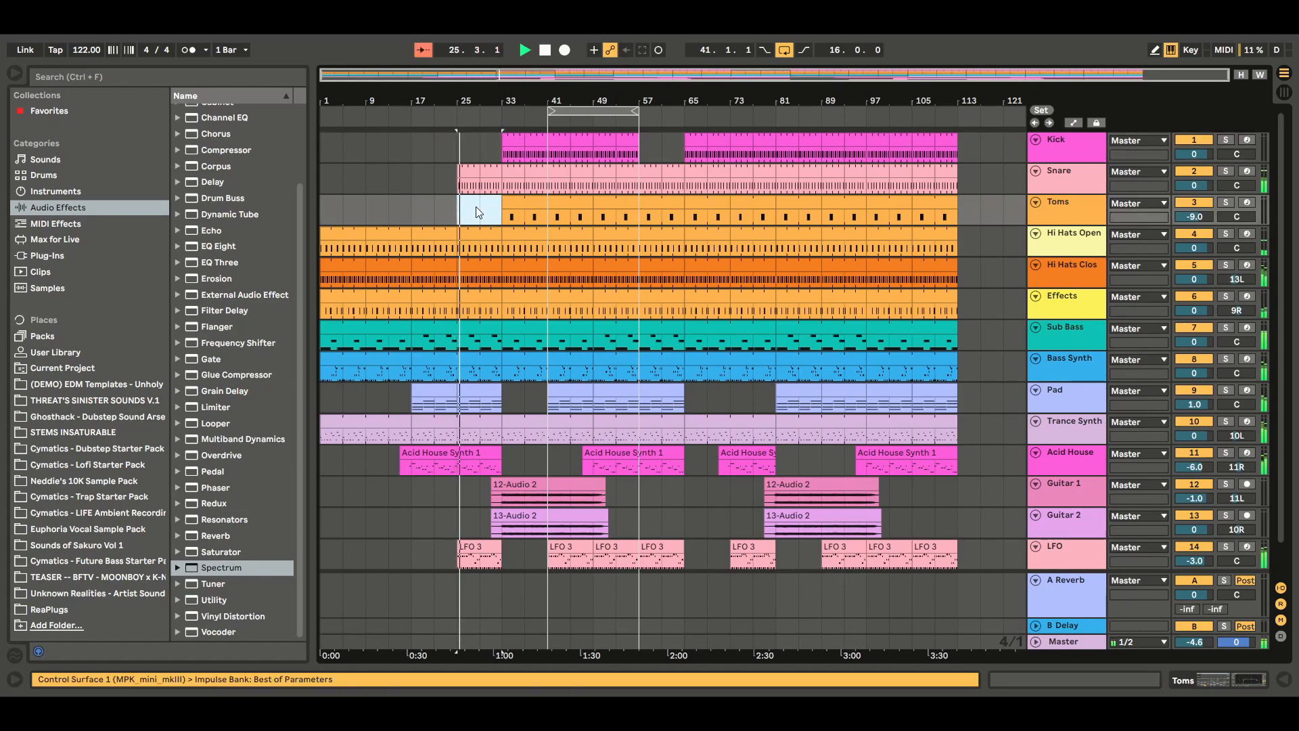
left_click_drag(475, 206, 526, 205)
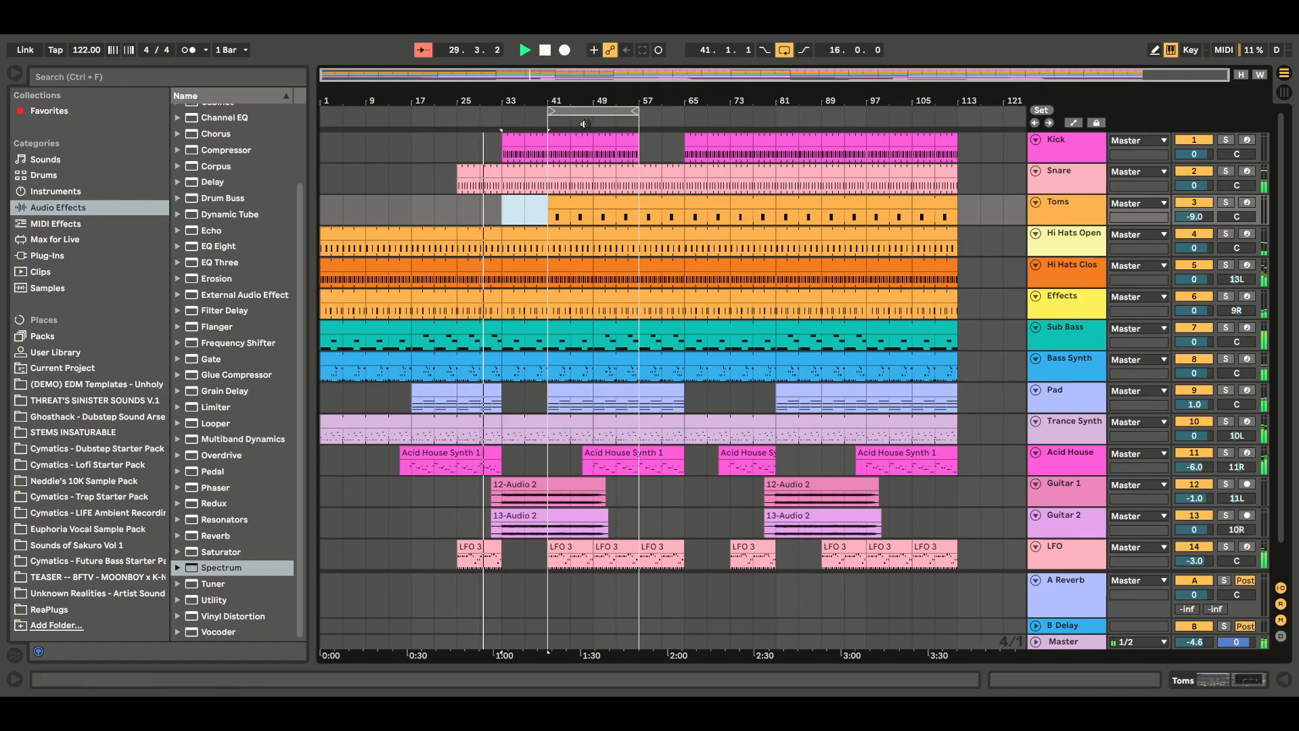
key("space")
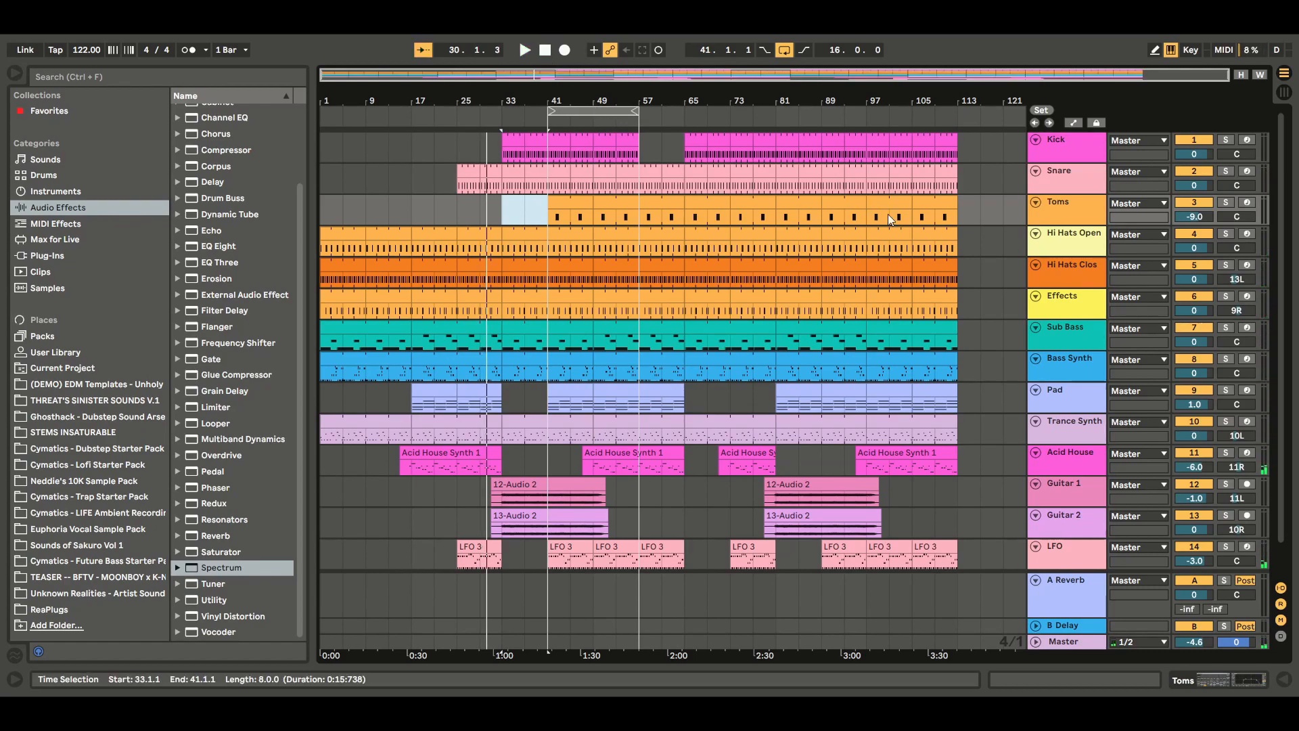
Lower the gain of band 3 in the Snare track's EQ Eight to about -0.71 dB.
double_click(1078, 182)
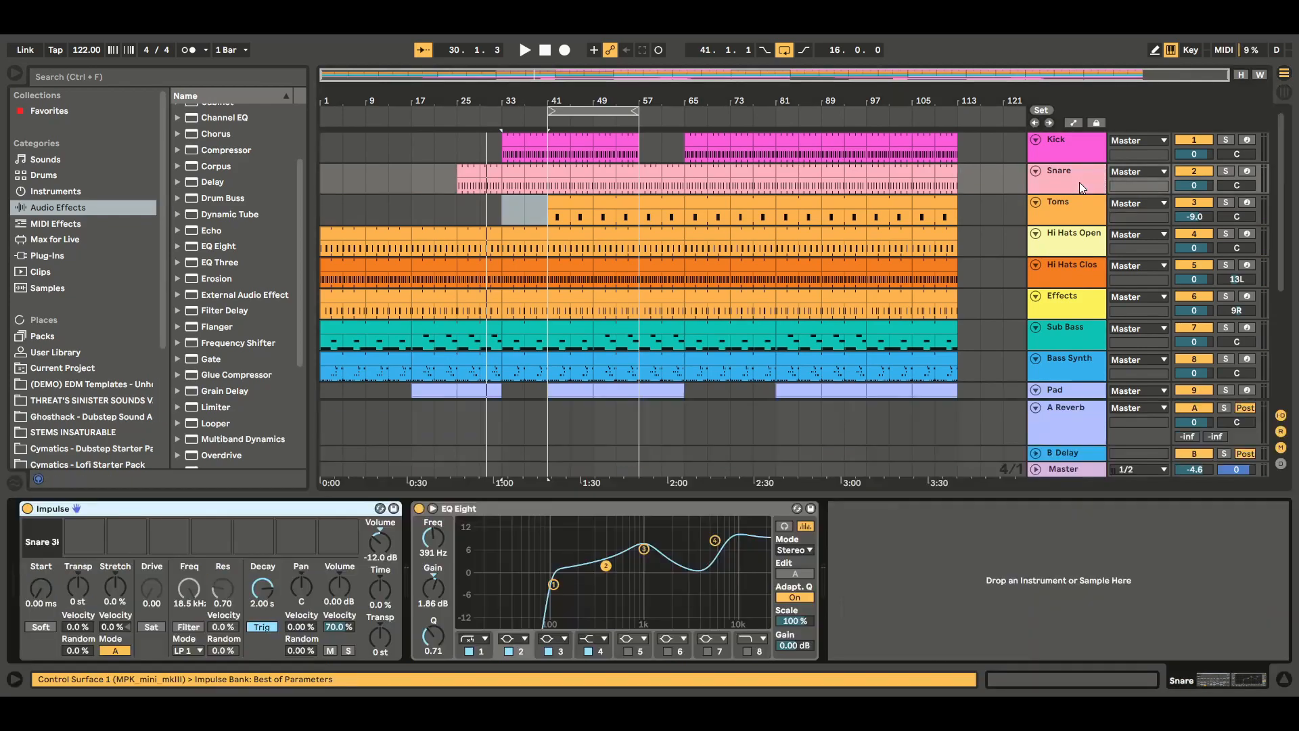
left_click(645, 550)
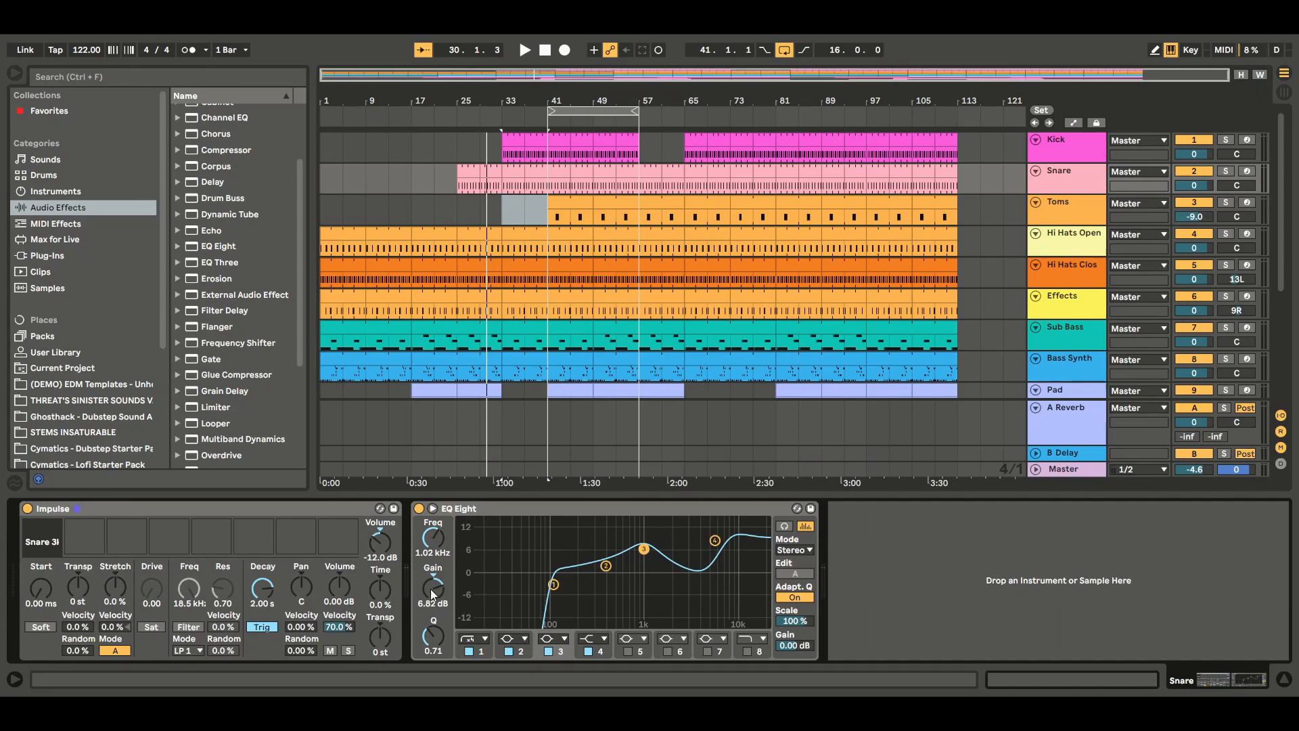
left_click_drag(433, 588, 433, 618)
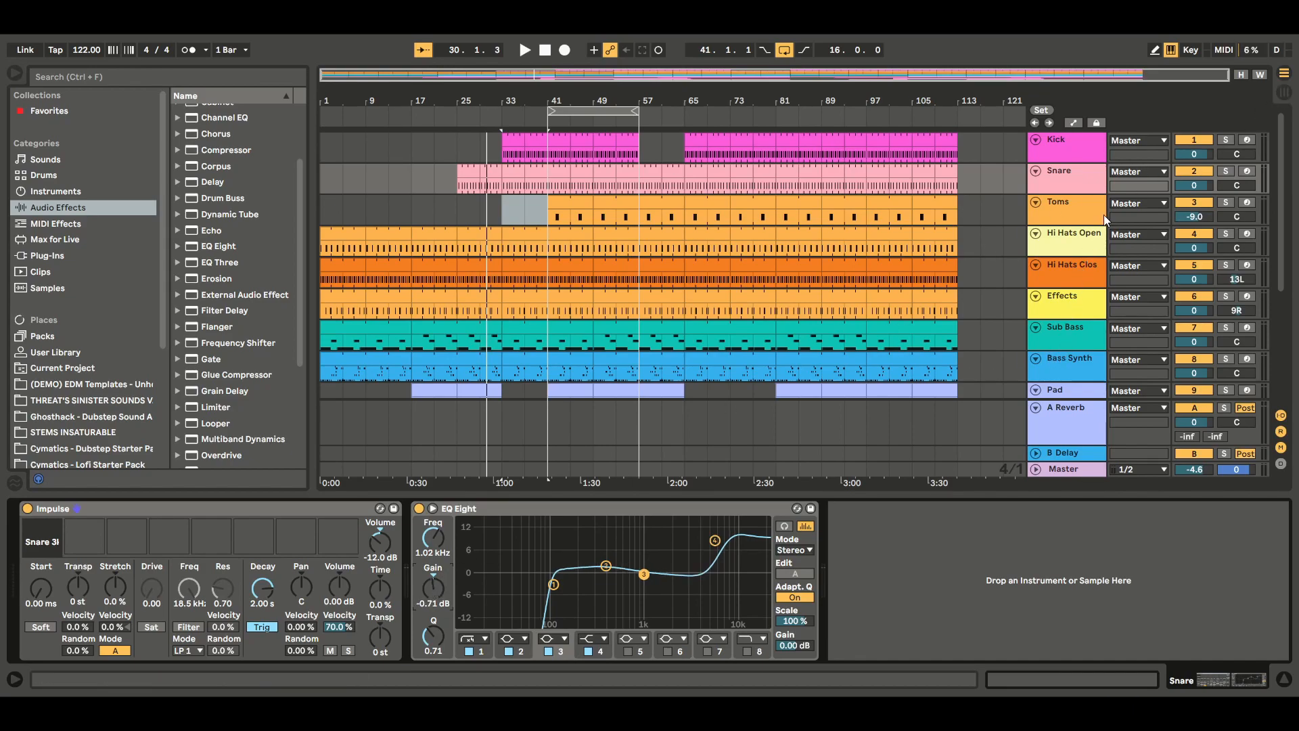
Hide the device chain, switch to the Session view and raise the Snare track's volume to 3.0 dB.
left_click(1036, 172)
left_click(1037, 168)
left_click(1285, 680)
left_click(1285, 94)
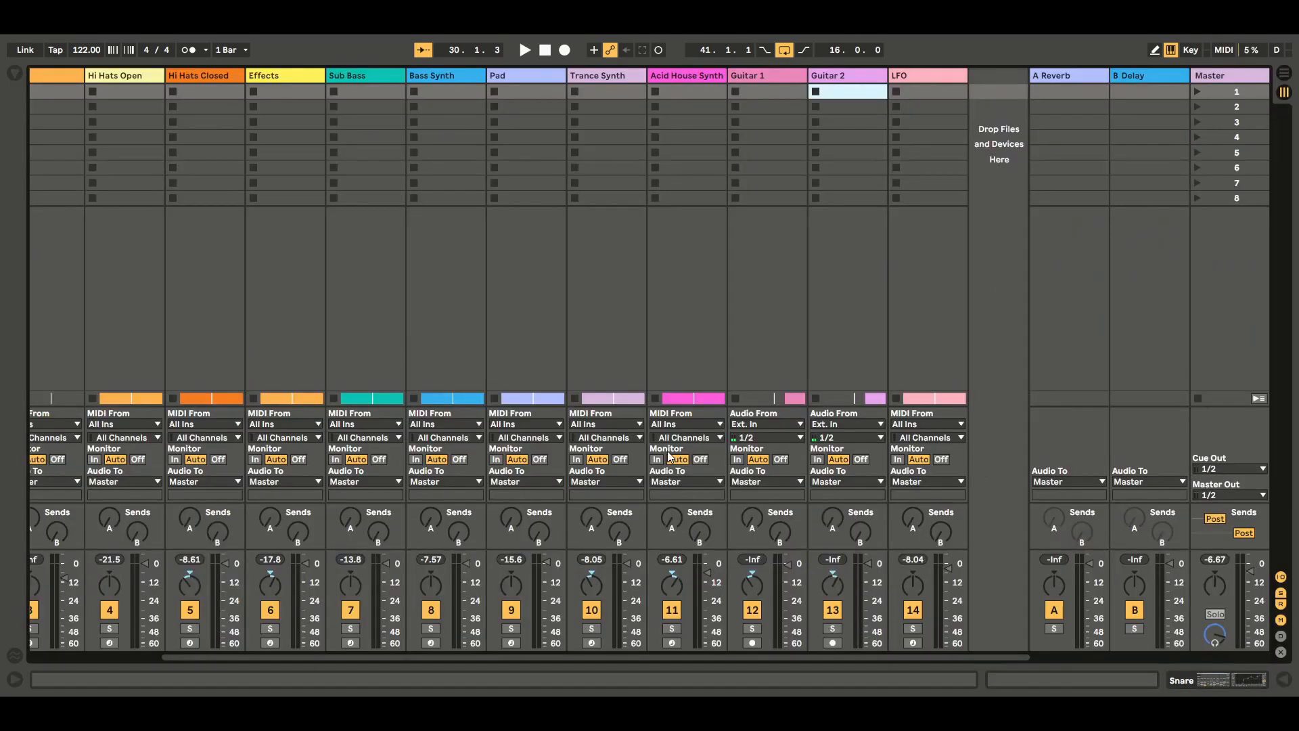
scroll(672, 656, "left", 5)
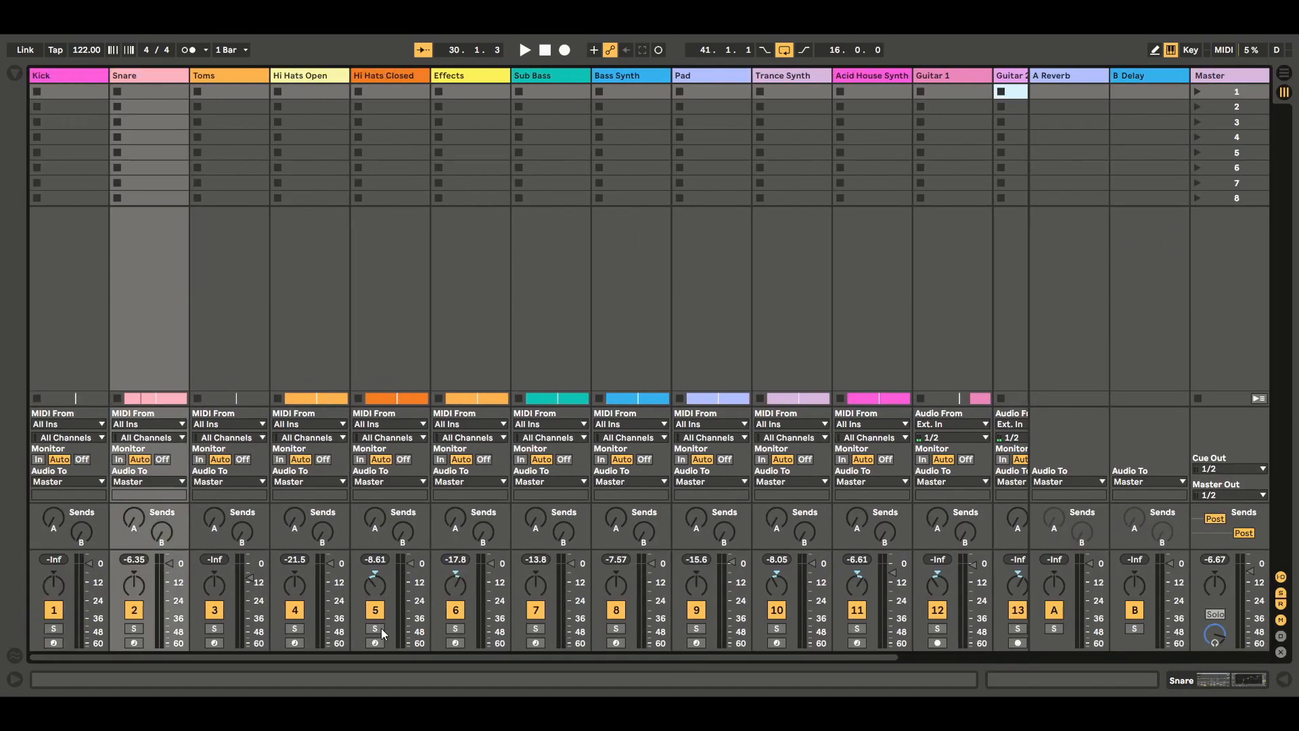
left_click(170, 567)
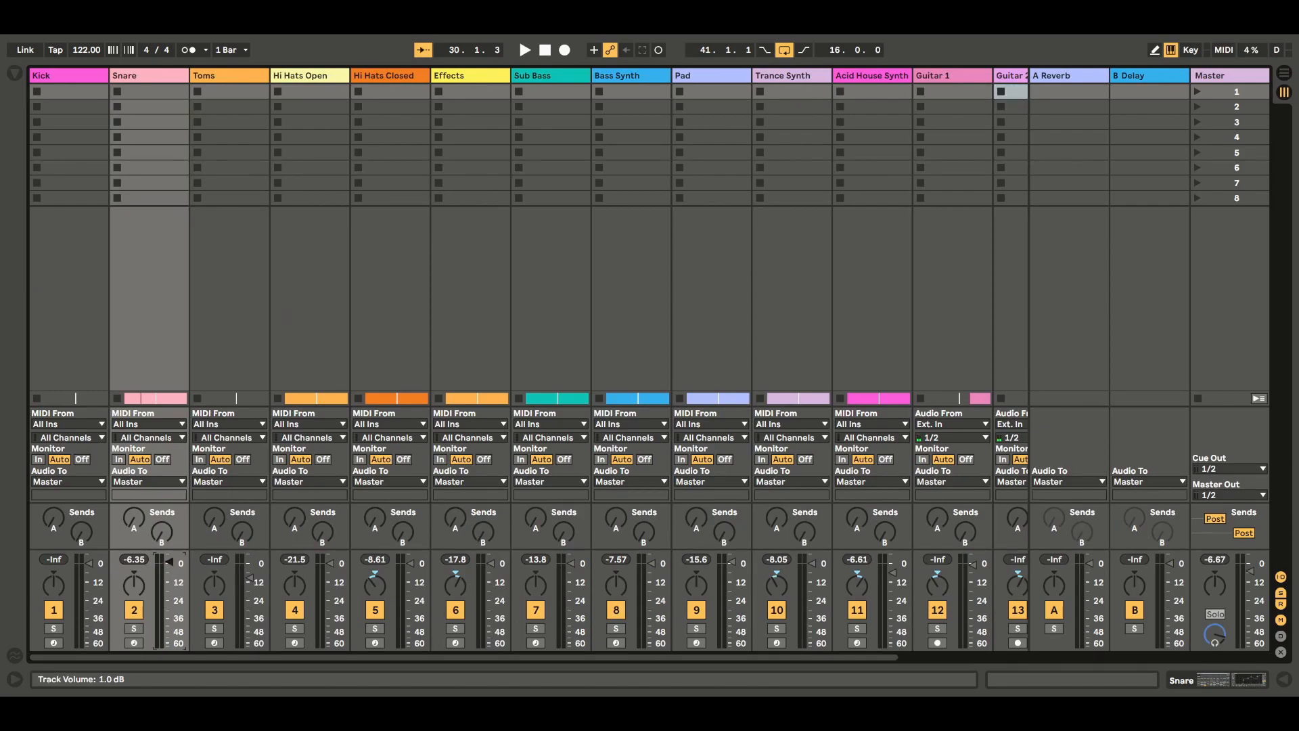
Audition the new Snare level, return the playhead to the start of the song and go back to the Arrangement view.
key("space")
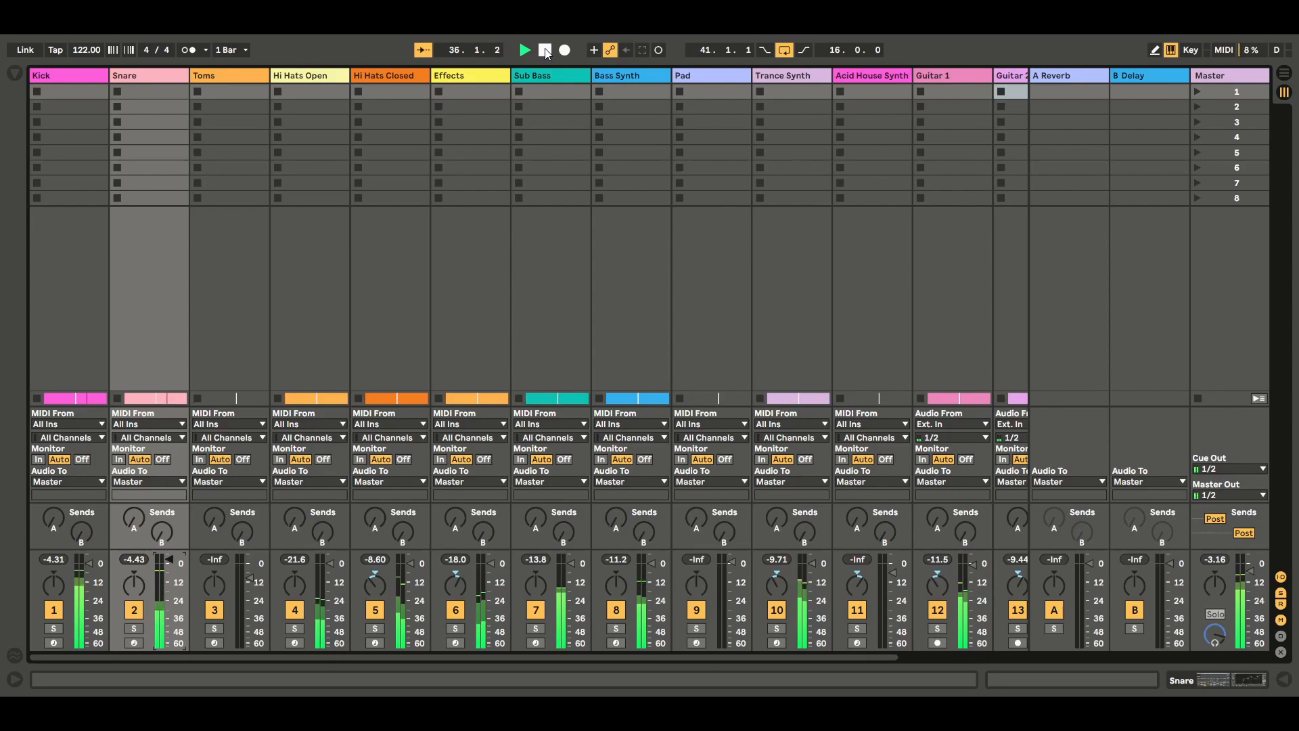
left_click(546, 51)
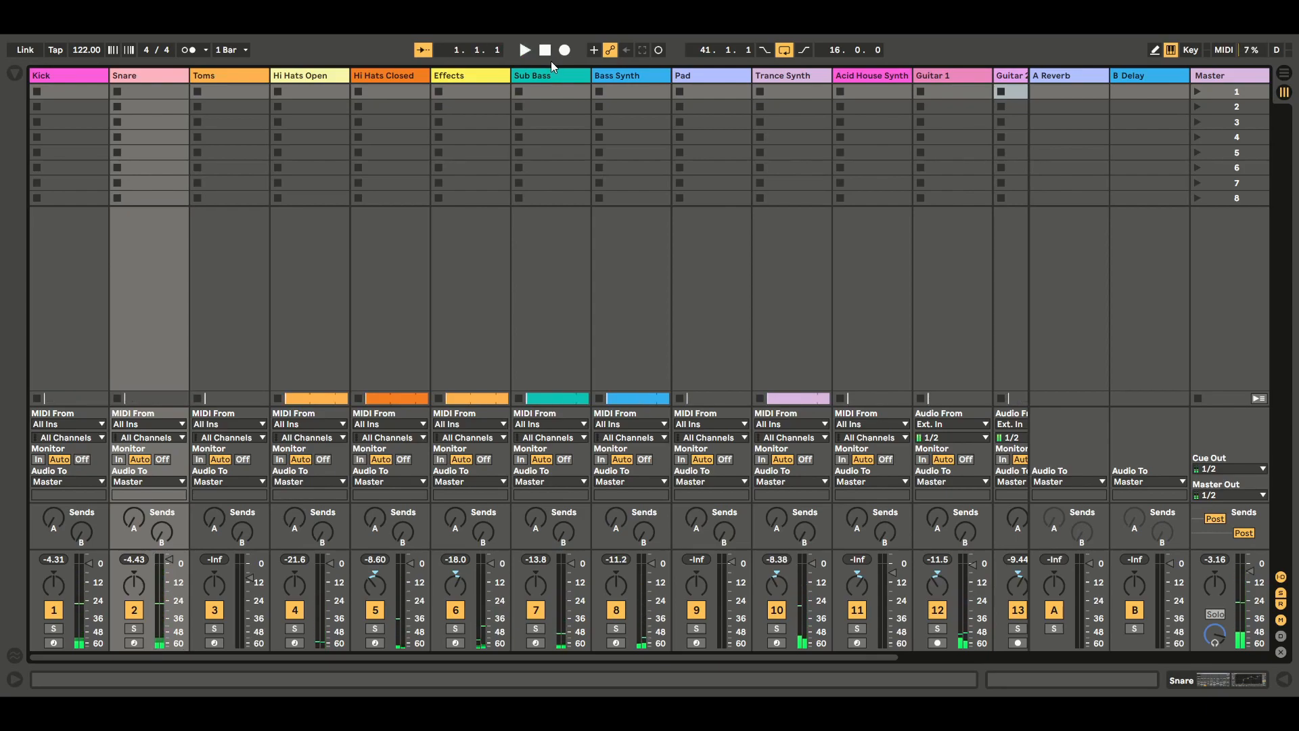
left_click(1284, 73)
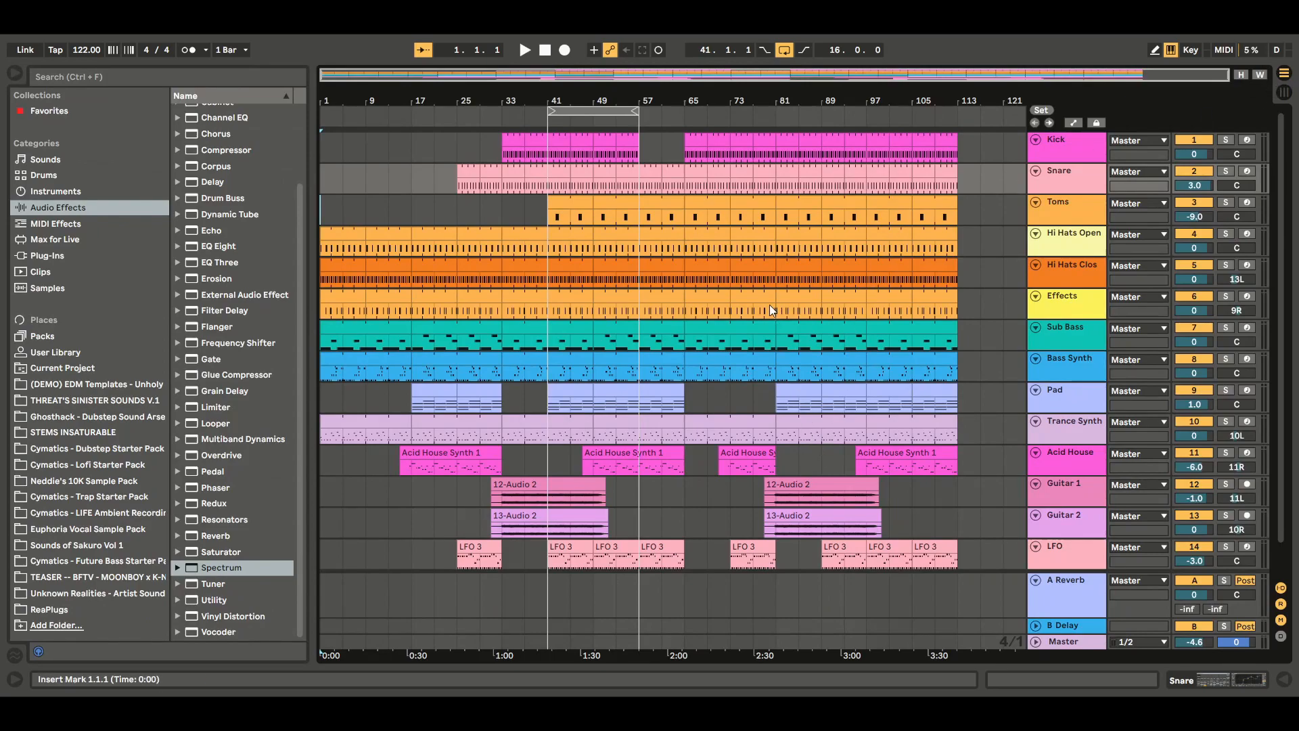
Delete the Kick clips from bar 49 to bar 57.
left_click(634, 141)
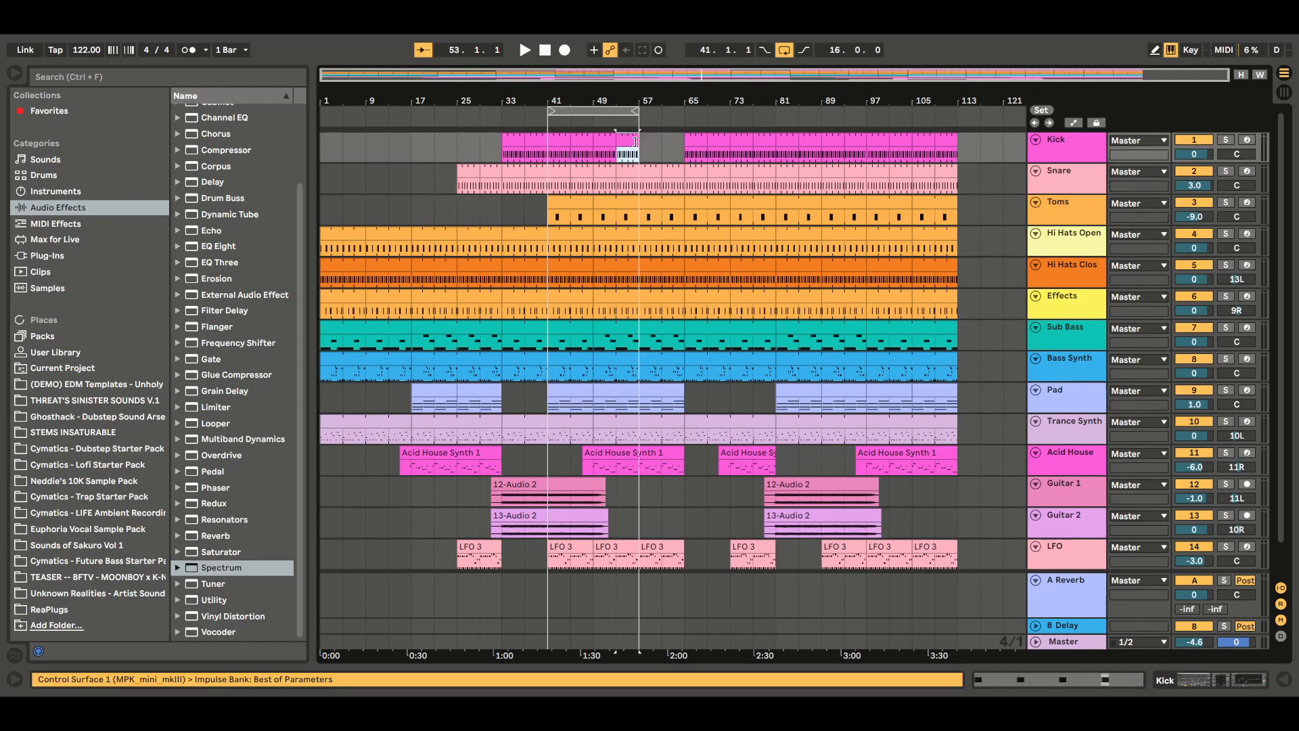
key("Delete")
left_click(602, 139)
key("Delete")
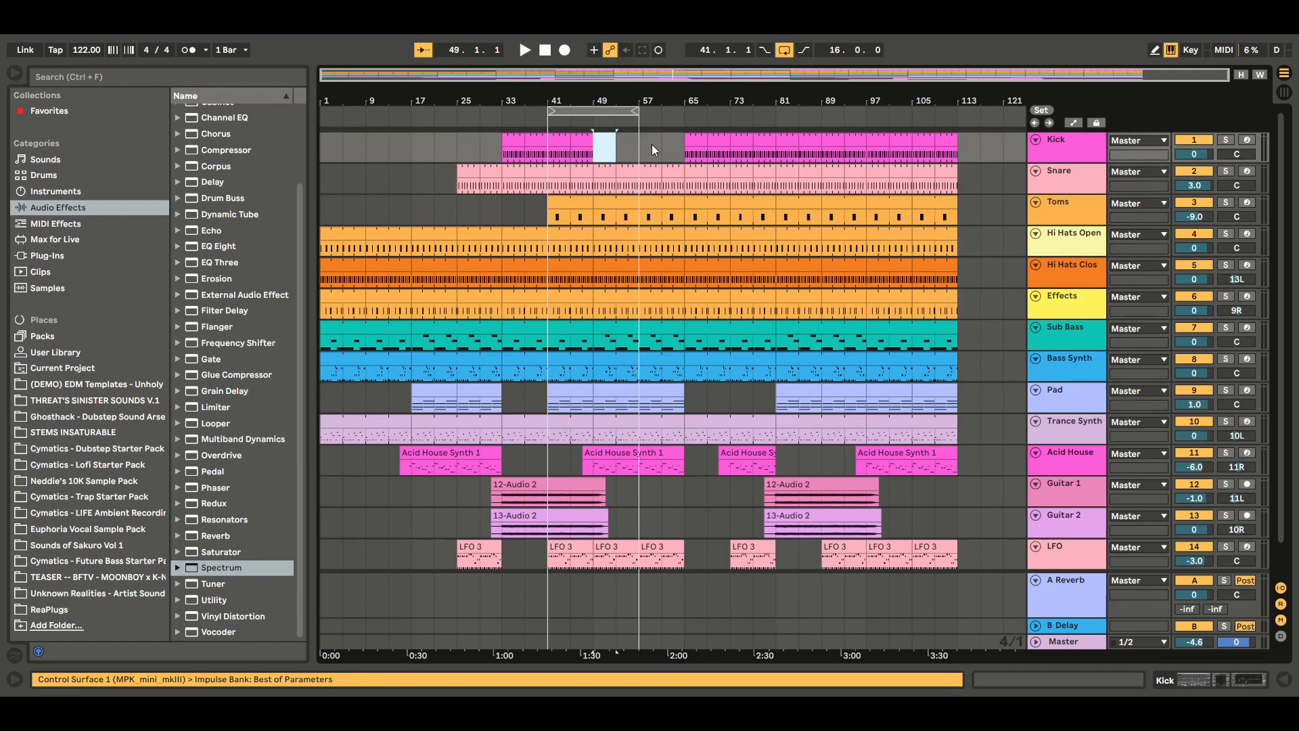
left_click(645, 147)
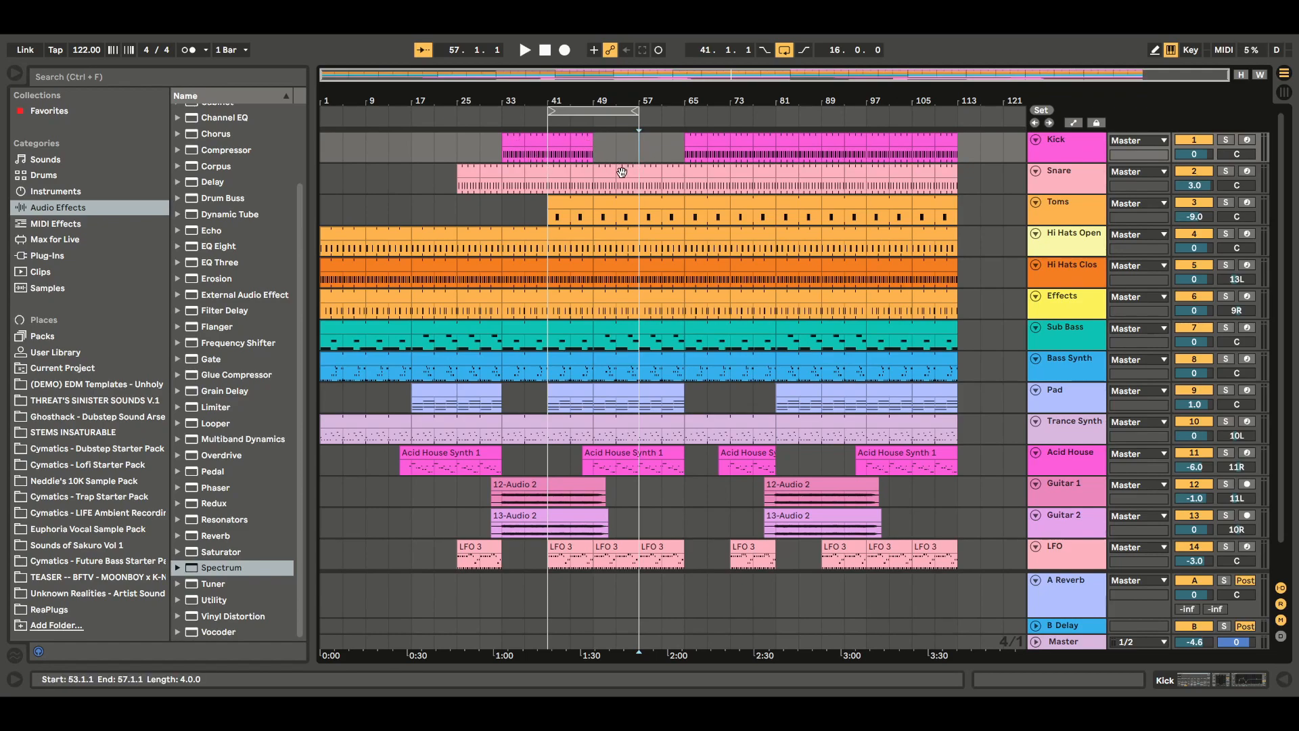
Delete the Snare clips from bar 49 to bar 65 to match the gap in the Kick track.
left_click(601, 174)
left_click_drag(601, 173, 630, 169)
left_click(661, 146)
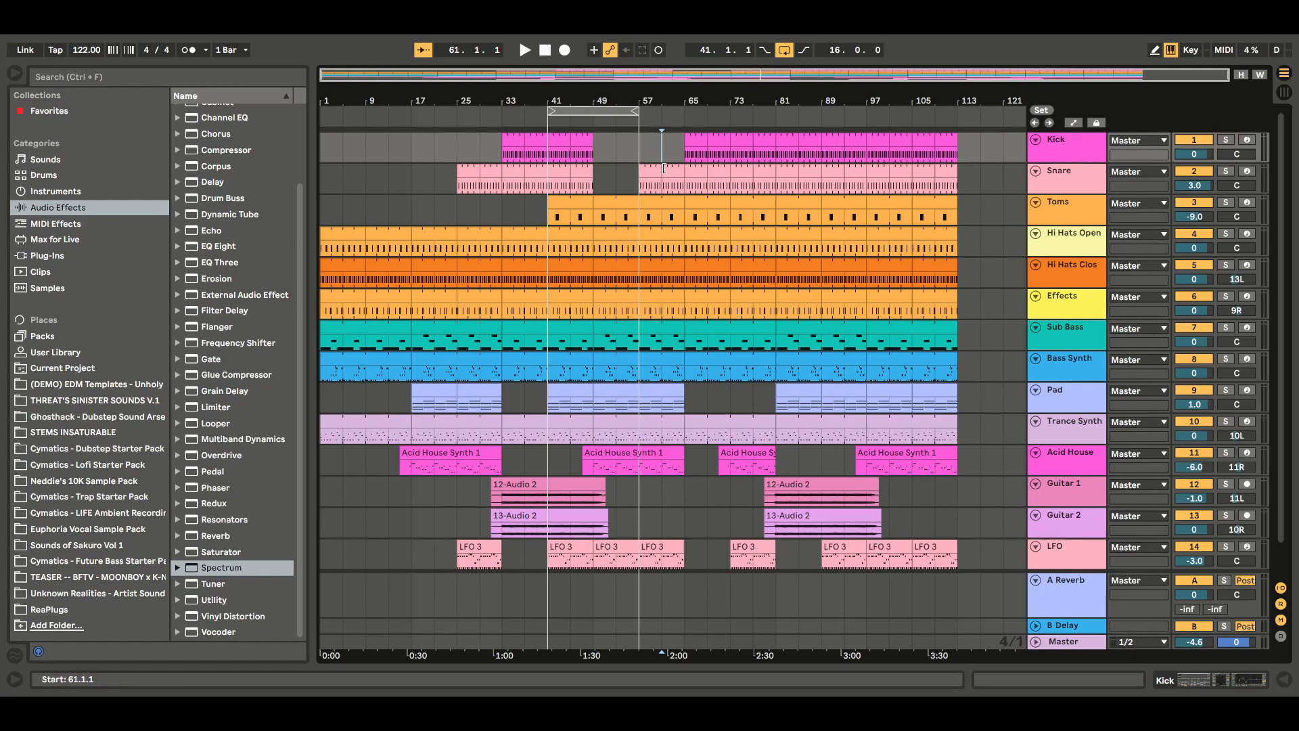
left_click_drag(663, 169, 641, 174)
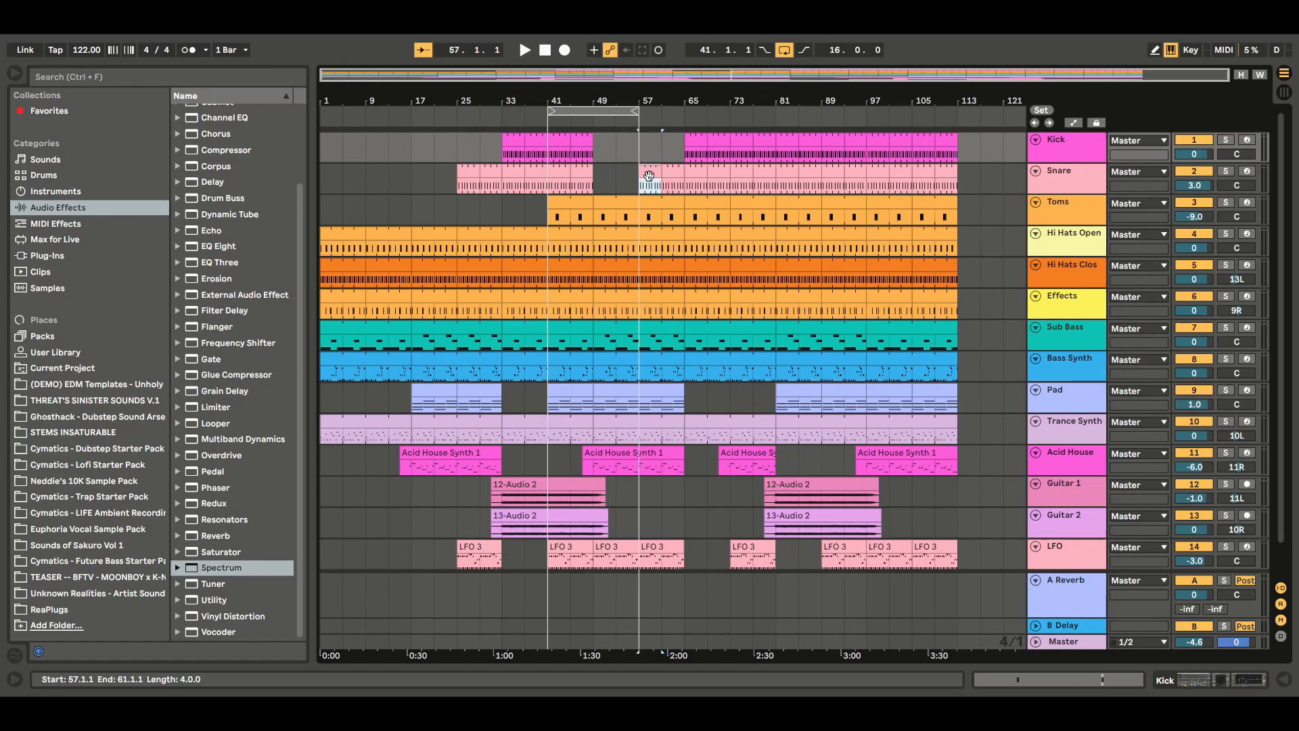
key("Delete")
left_click(670, 174)
key("Delete")
left_click(628, 171)
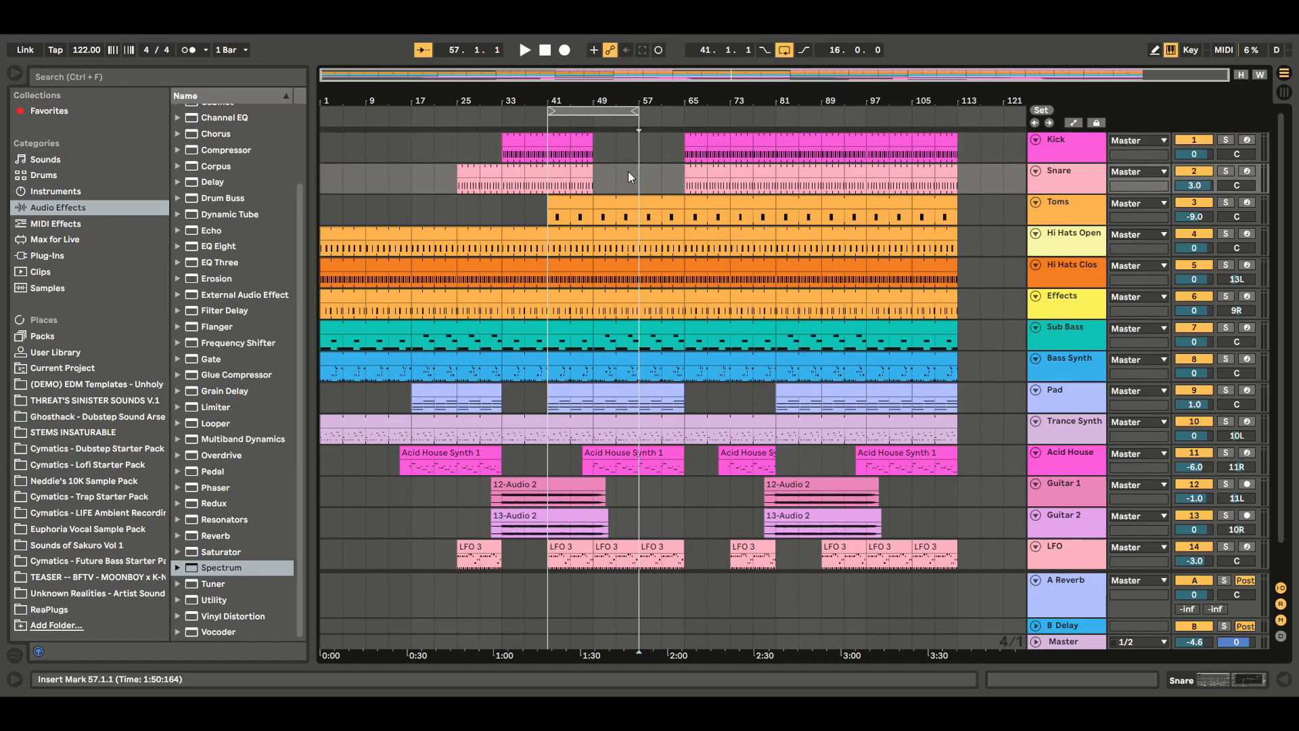
Play the loop from bar 41 with the Effects track soloed and unsoloed, and return the playhead to the start.
left_click(594, 110)
key("space")
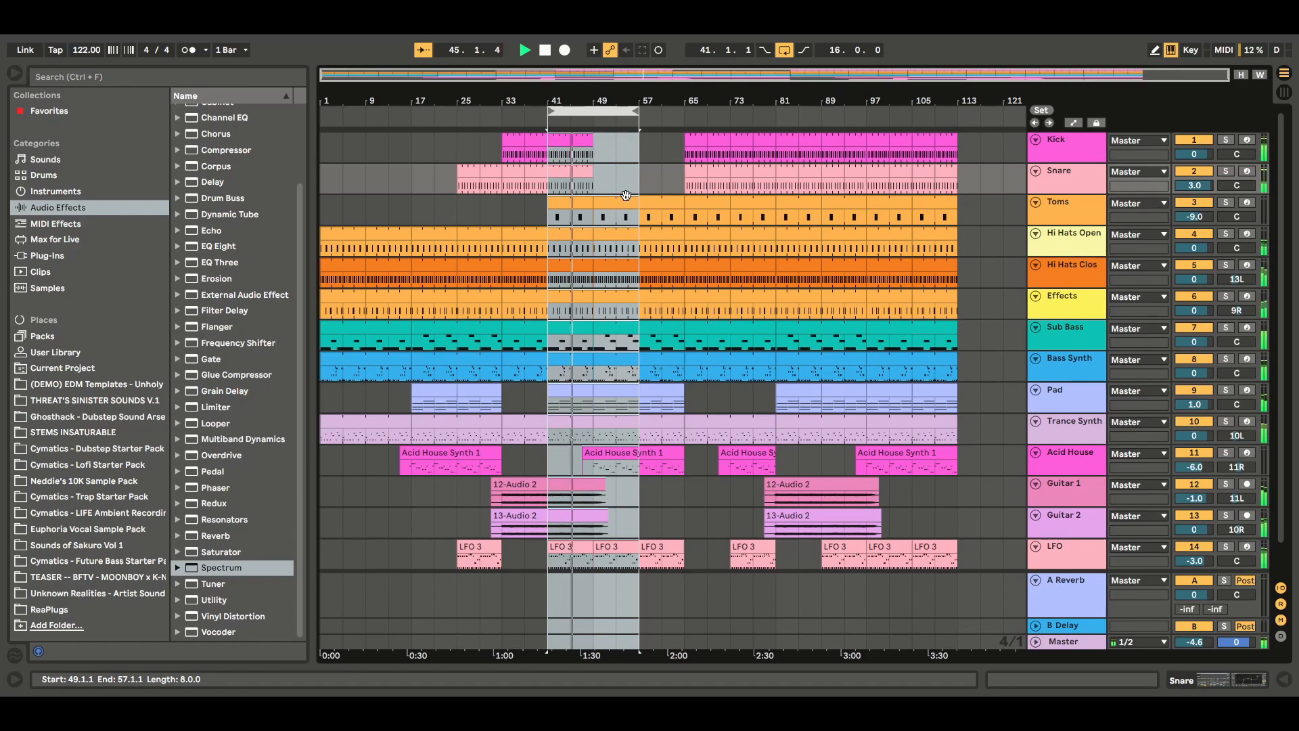
left_click(1226, 296)
left_click(1224, 298)
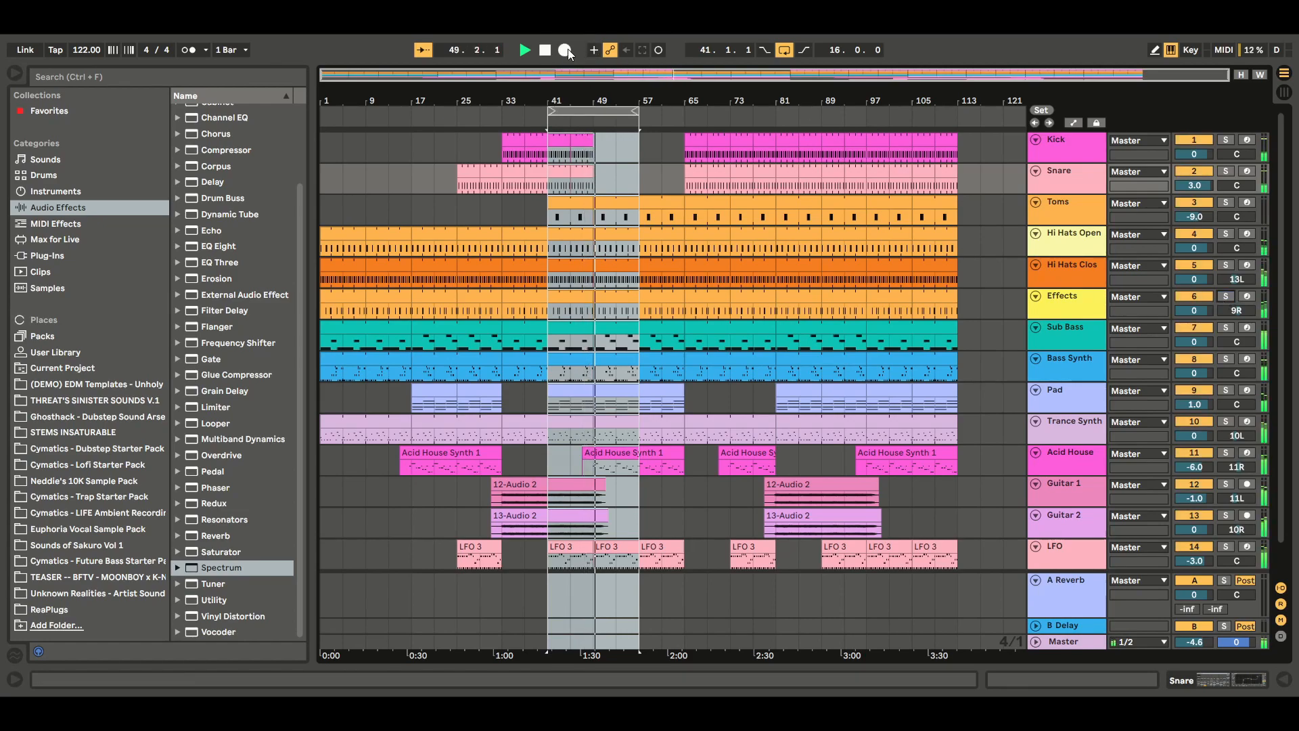
left_click(545, 50)
left_click(546, 51)
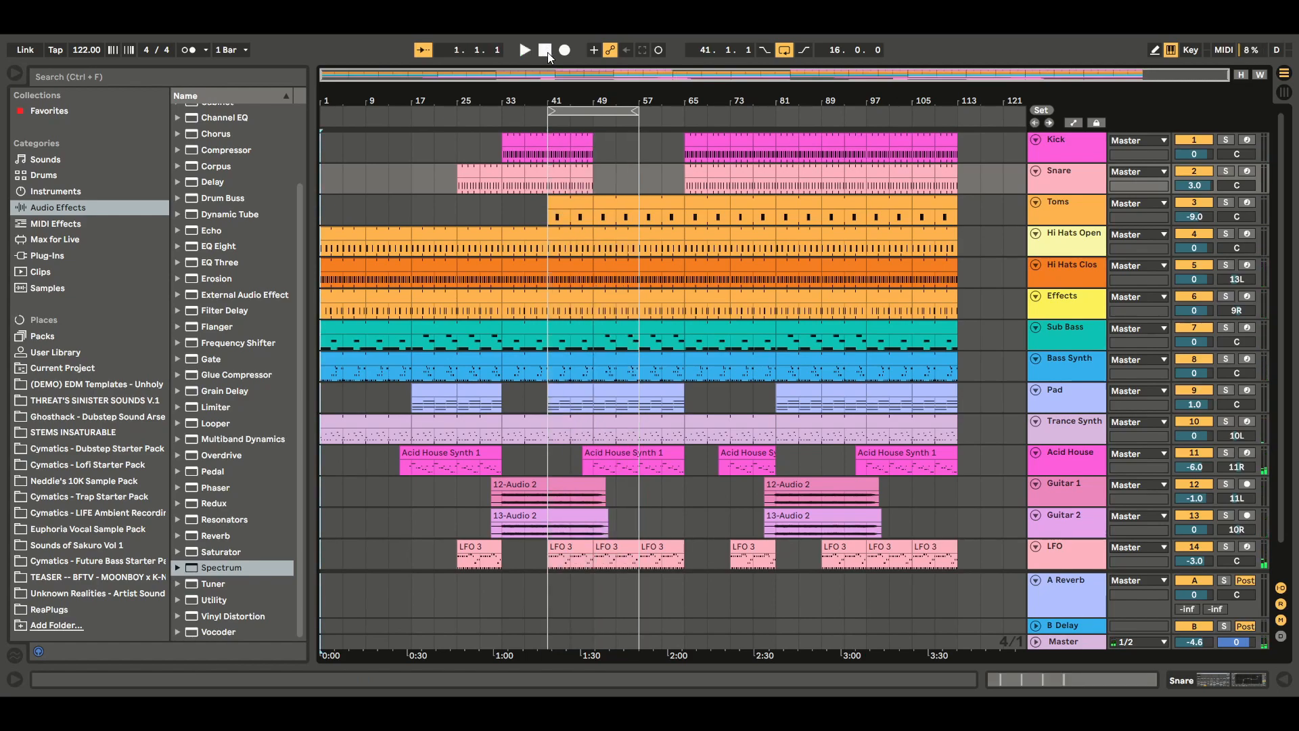
Lower the band 1 low-cut frequency of the Effects track's EQ Eight to about 129 Hz and start playback.
double_click(1087, 312)
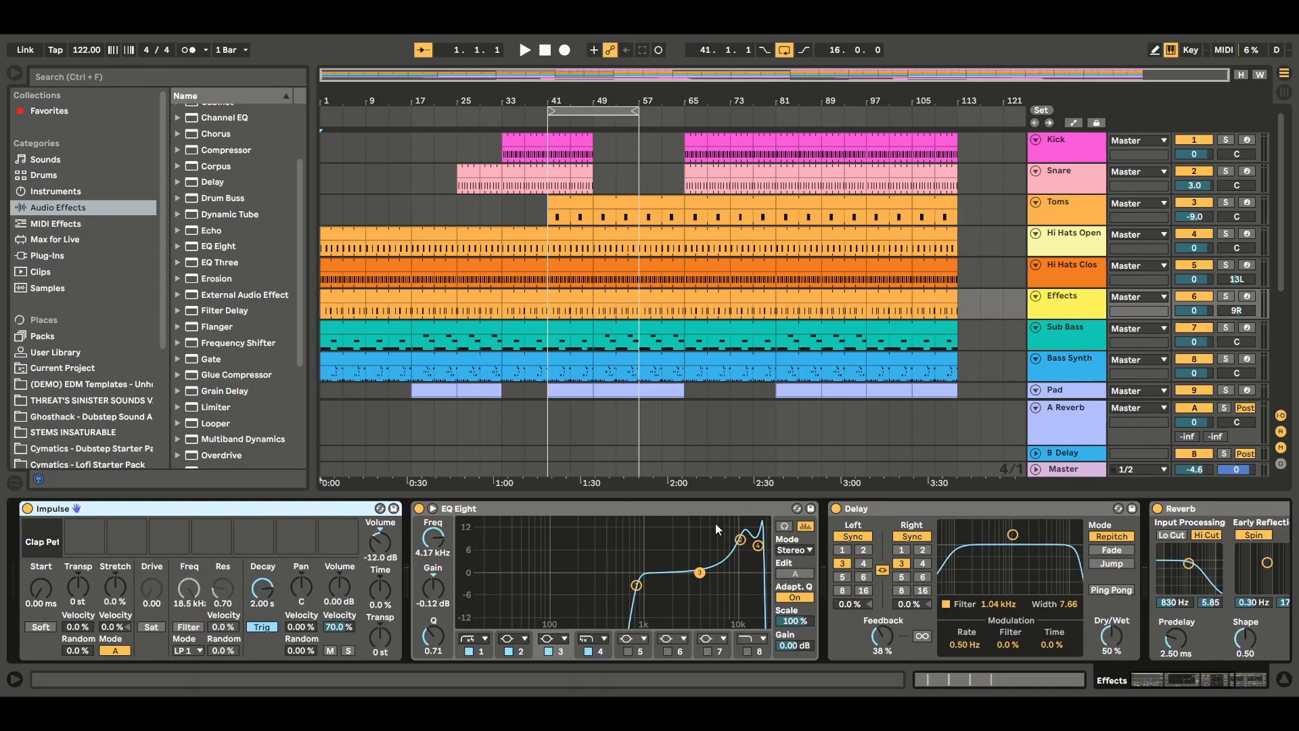
left_click_drag(637, 586, 562, 587)
left_click(524, 50)
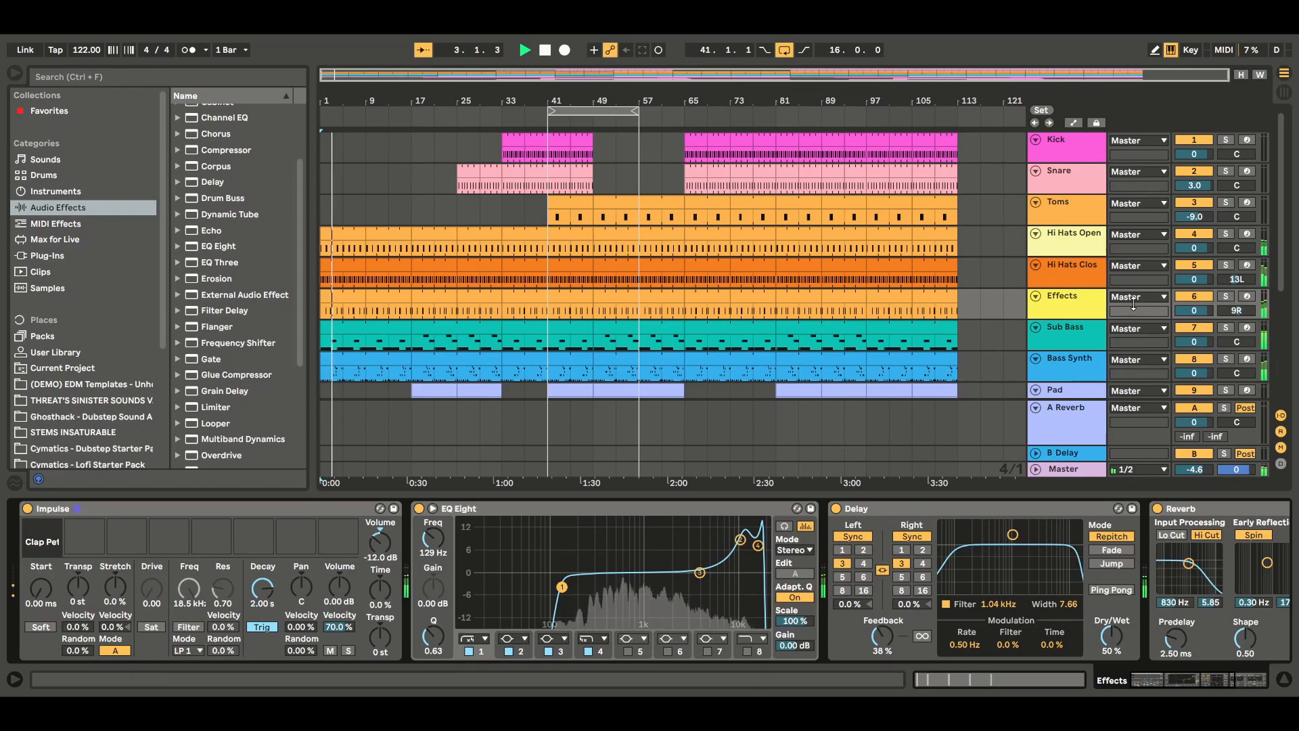
Boost band 3 of the Effects track's EQ Eight by about 5.83 dB at 1.26 kHz and play the loop from bar 41.
left_click_drag(700, 574, 652, 553)
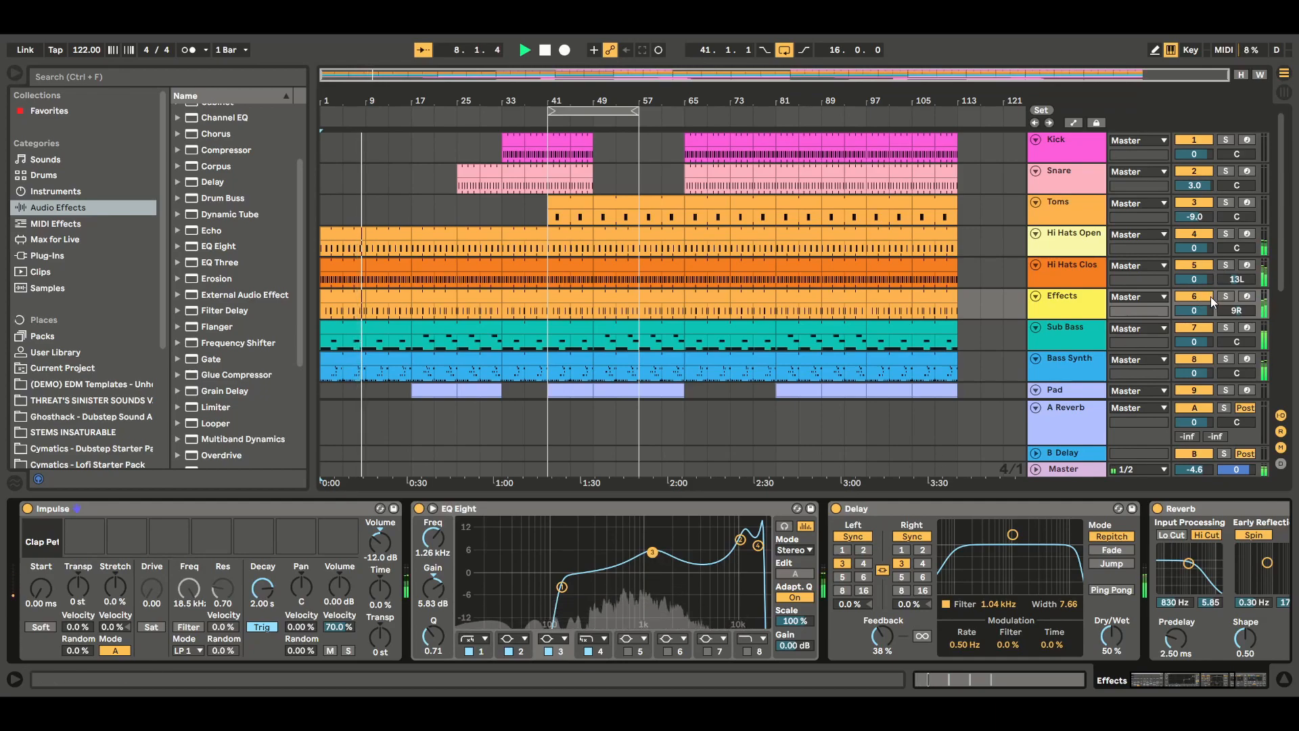
left_click(594, 110)
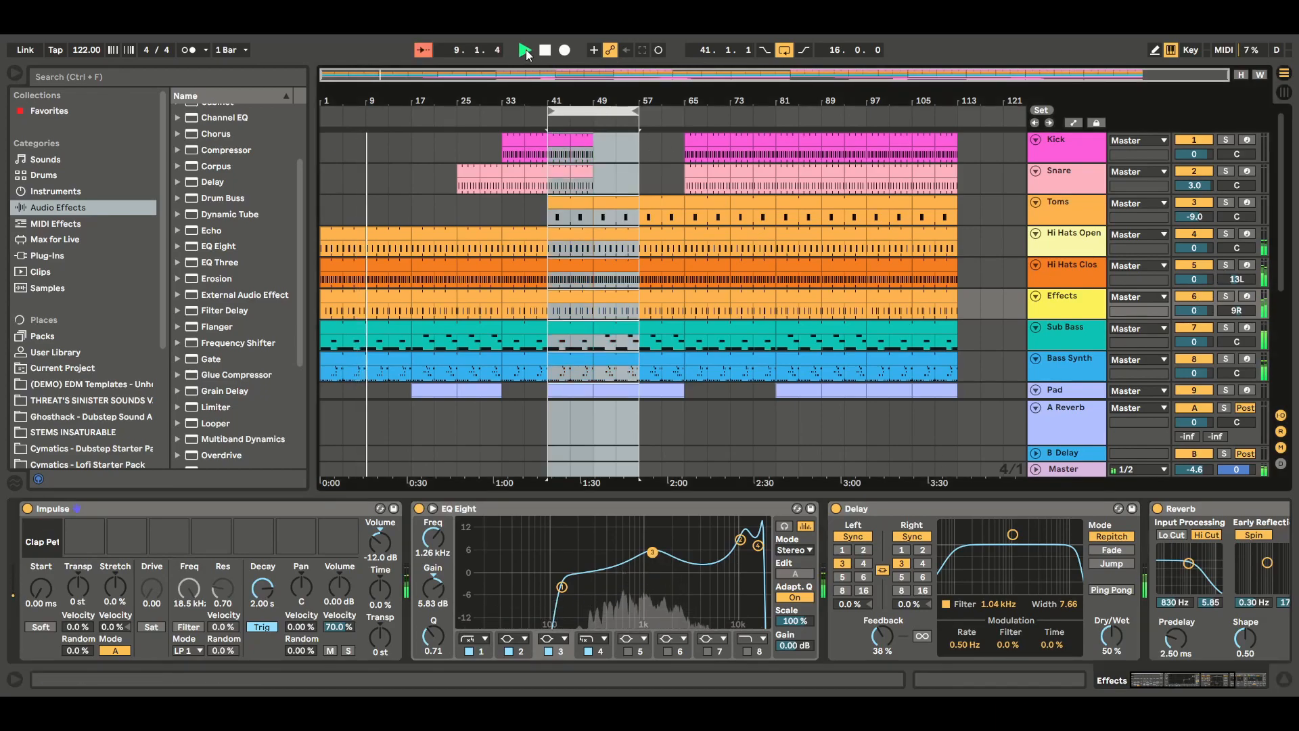
left_click(525, 51)
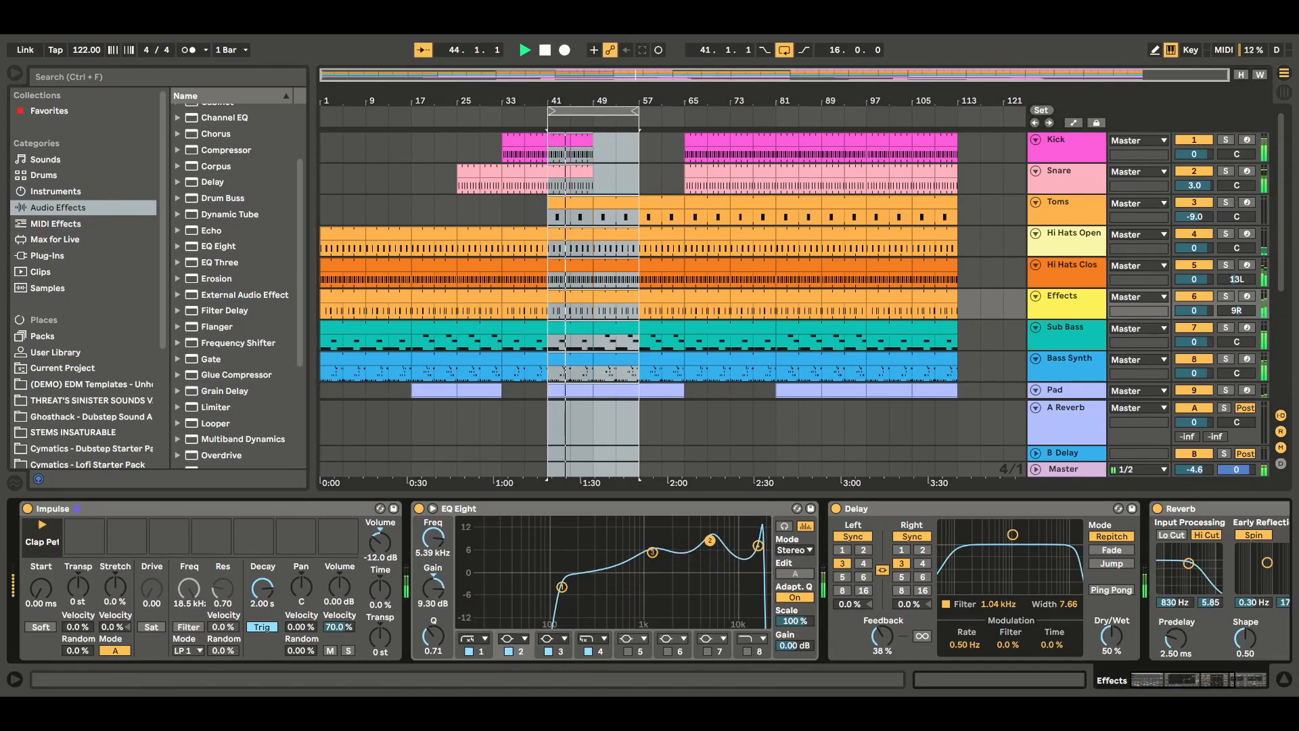
Set the Effects EQ Eight's band 2 to 5.27 kHz at 10.8 dB and band 3 to 1.09 kHz at 6.07 dB, and stop playback.
left_click_drag(760, 548, 709, 535)
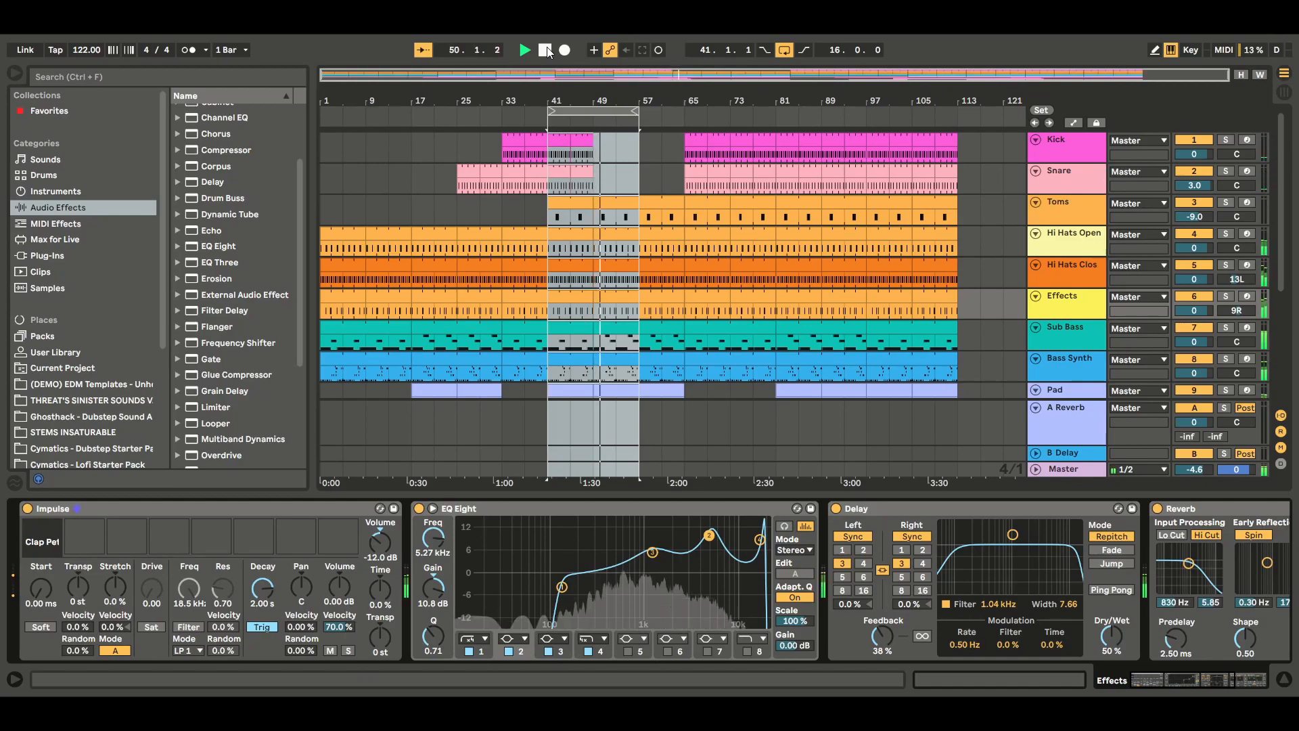
left_click_drag(653, 552, 647, 551)
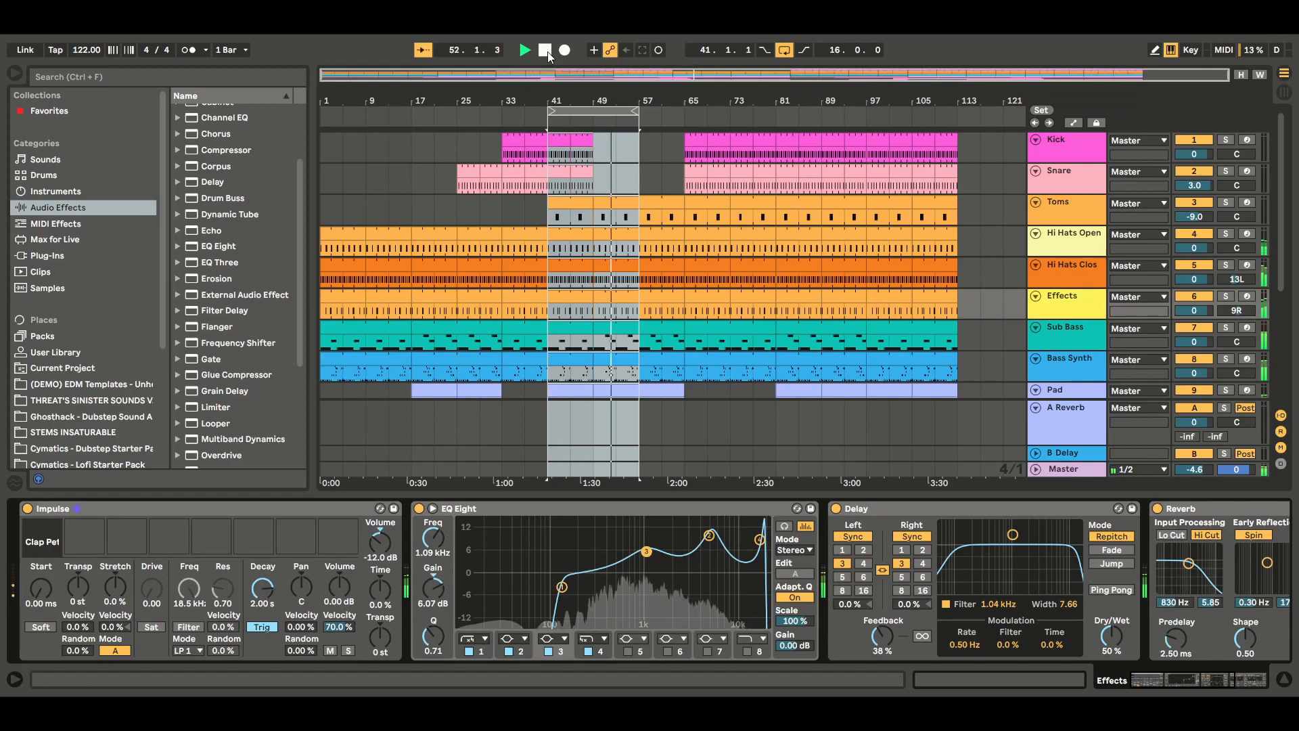
left_click(545, 50)
left_click(545, 50)
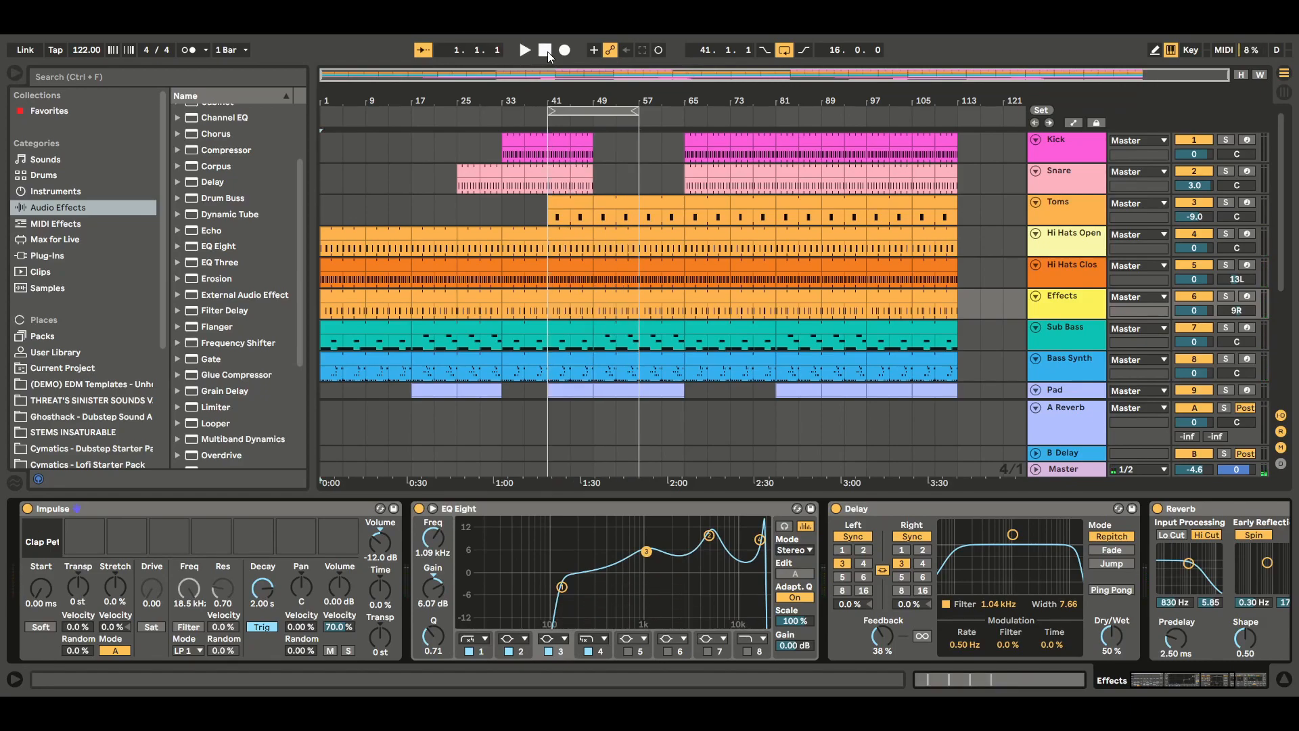
Solo the Pad track, play the loop from bar 41, and lower the Pad's Reverb Dry/Wet to 19%.
left_click(1285, 680)
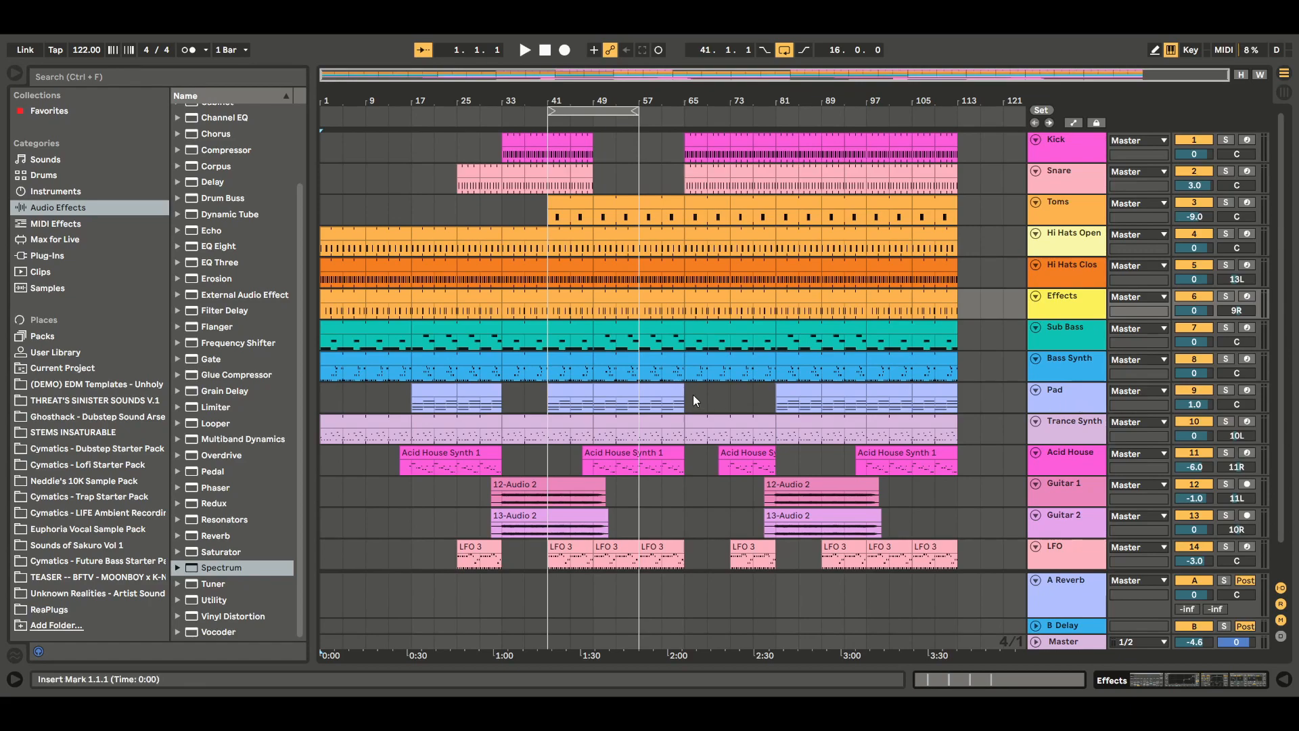
left_click(593, 110)
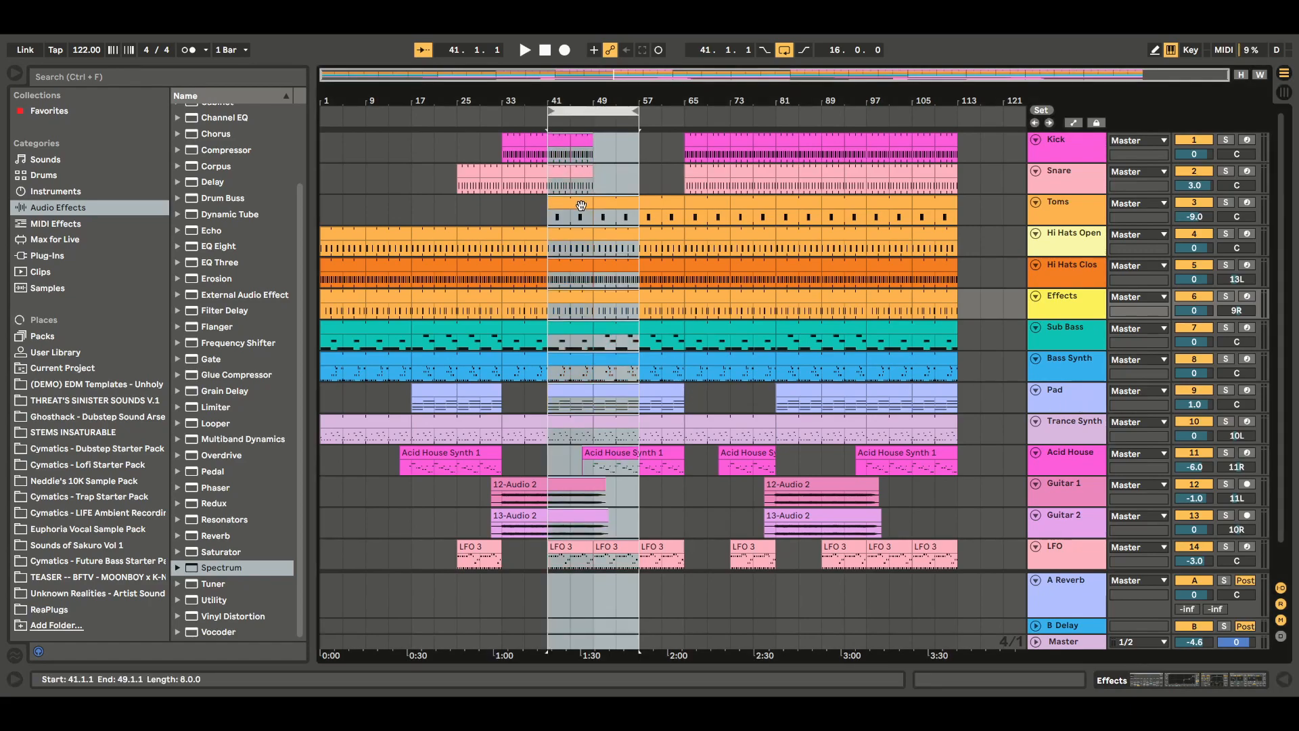
left_click(1226, 391)
key("space")
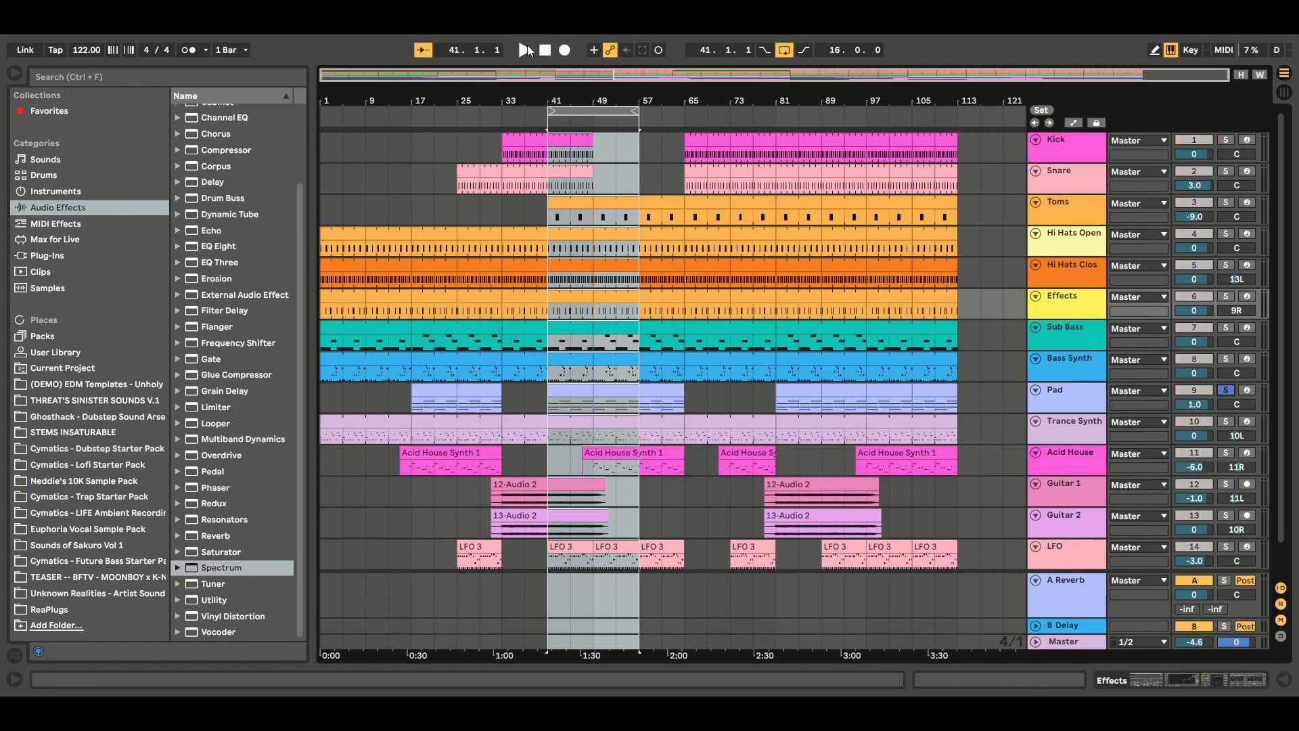
double_click(1063, 397)
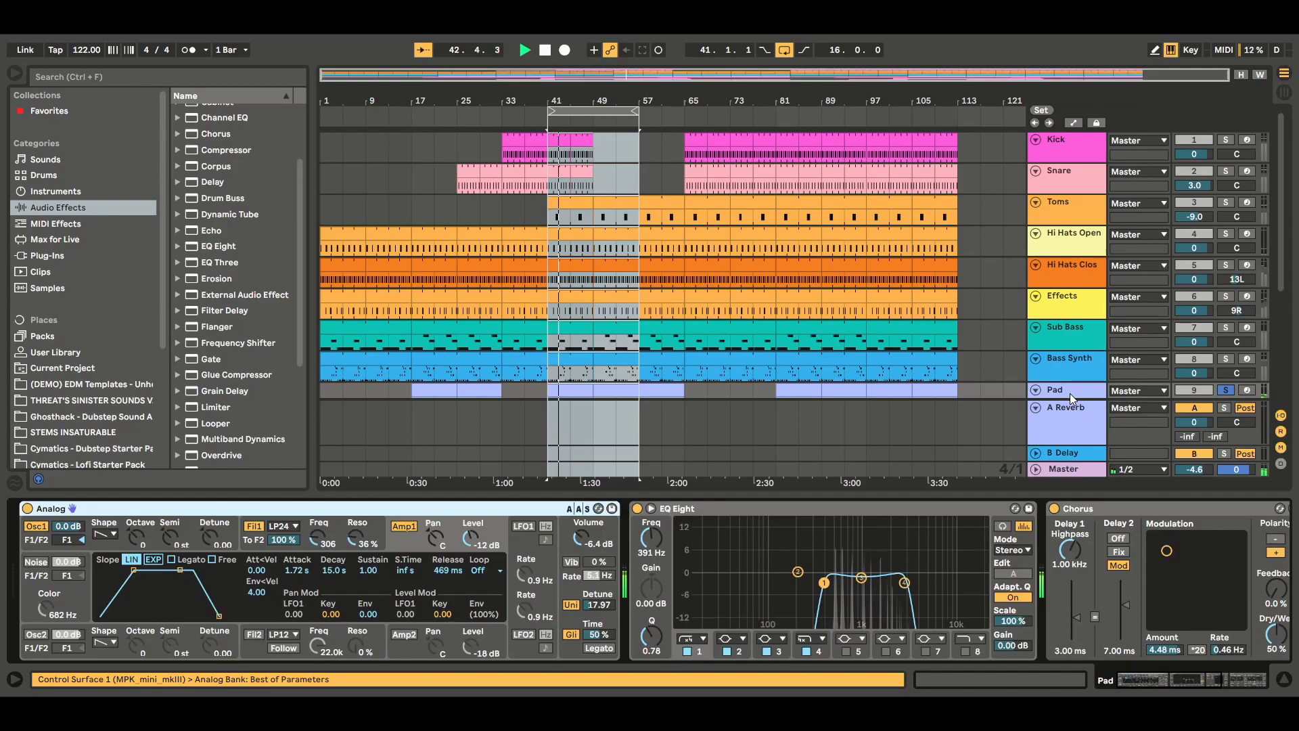
left_click_drag(1198, 680, 1260, 679)
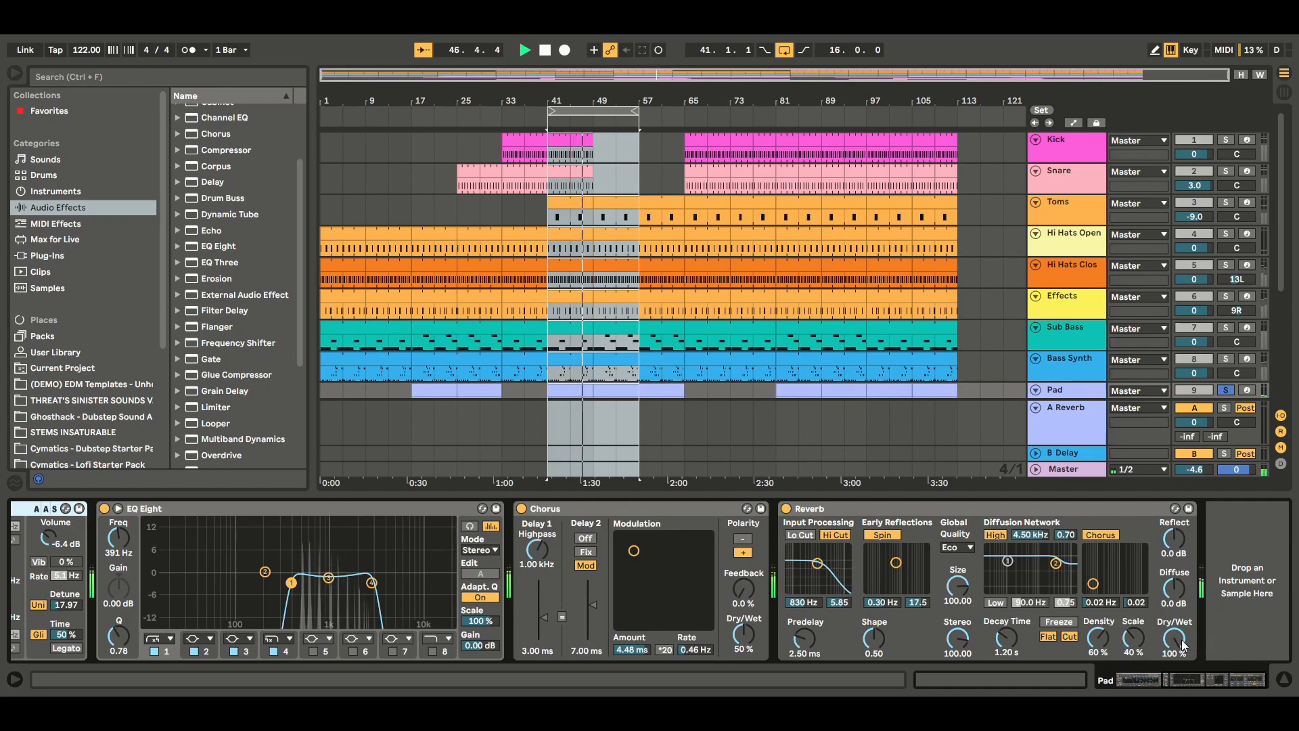
left_click_drag(1176, 644, 1176, 730)
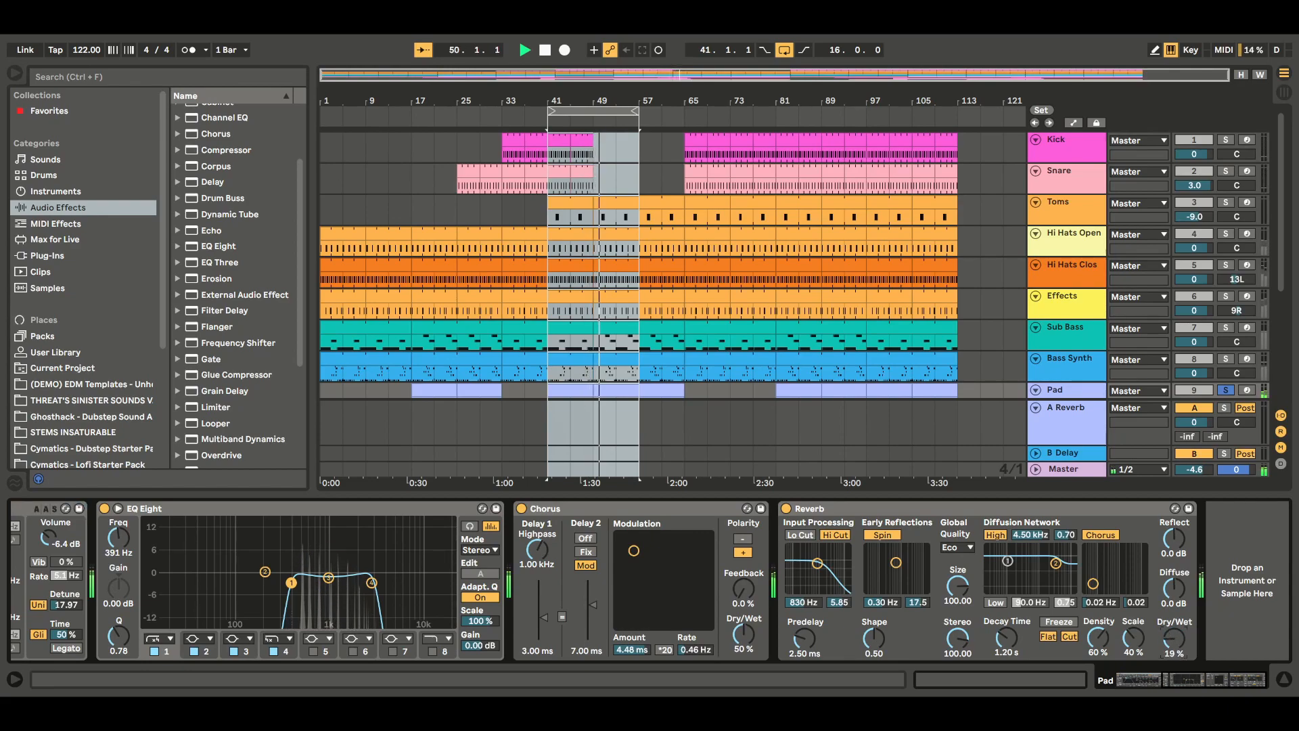
Cut band 3 of the Pad's EQ Eight to -4.83 dB at 1.04 kHz and unsolo the track.
left_click(329, 578)
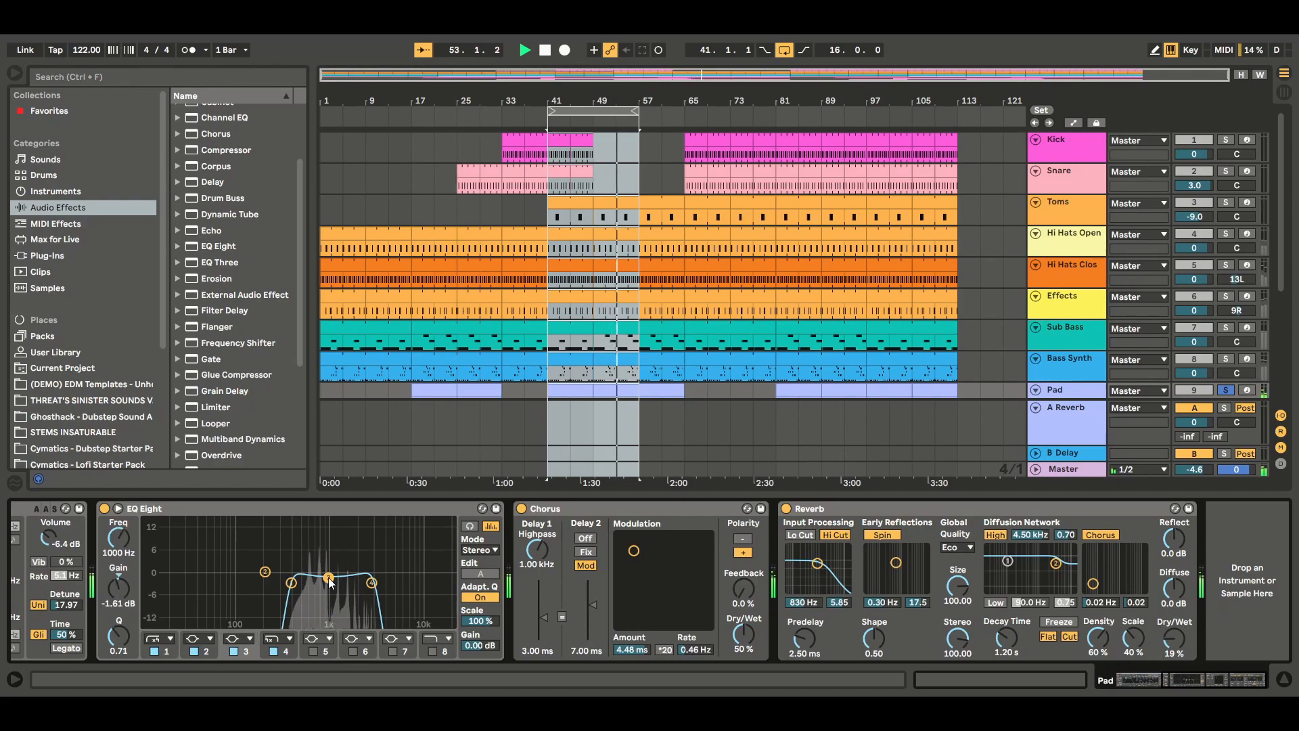
left_click_drag(329, 578, 331, 586)
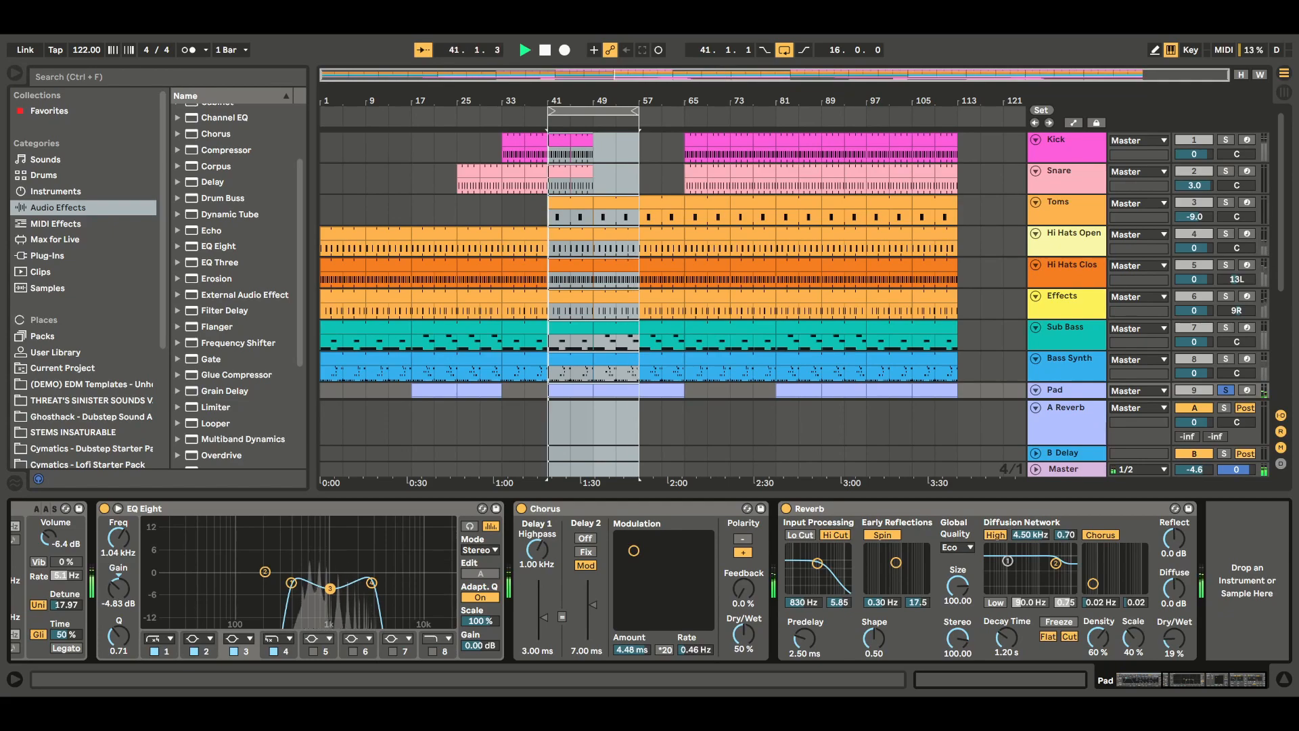
left_click(1227, 391)
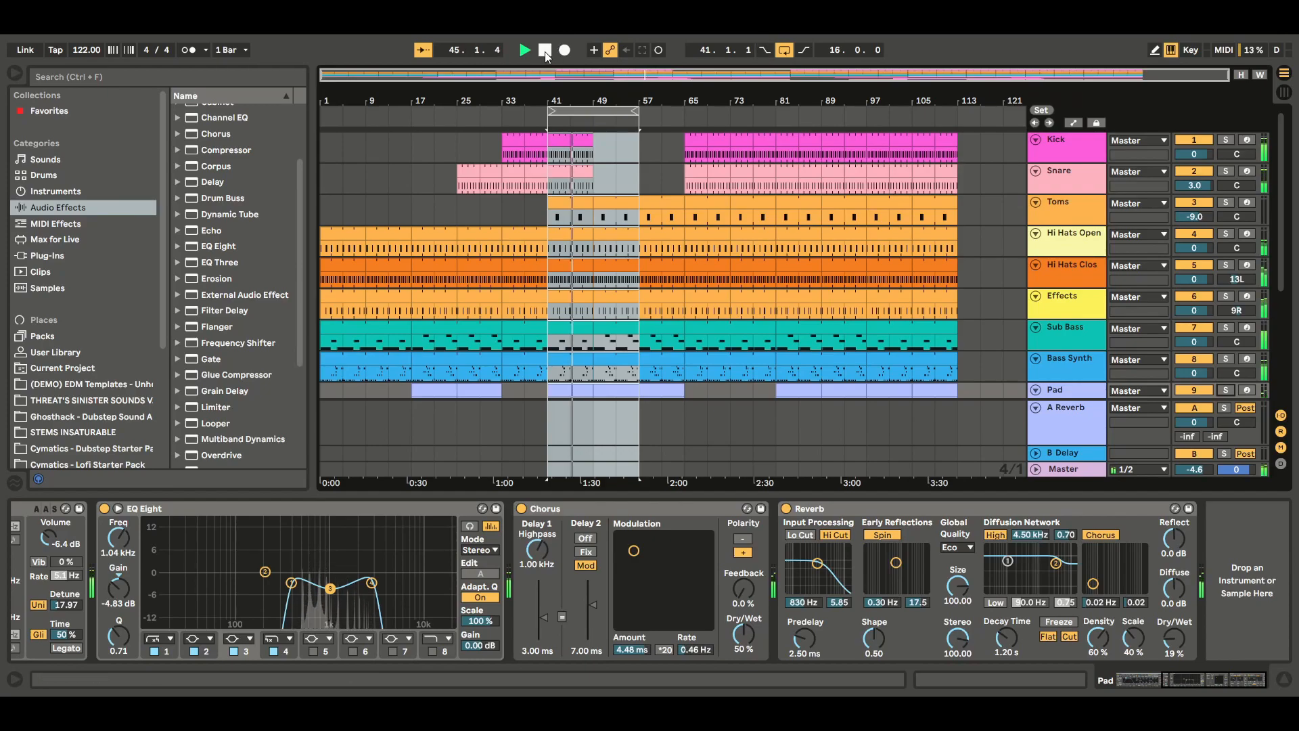
Pan the Pad track to 8L in the mixer and play the loop to check it in the arrangement.
key("Tab")
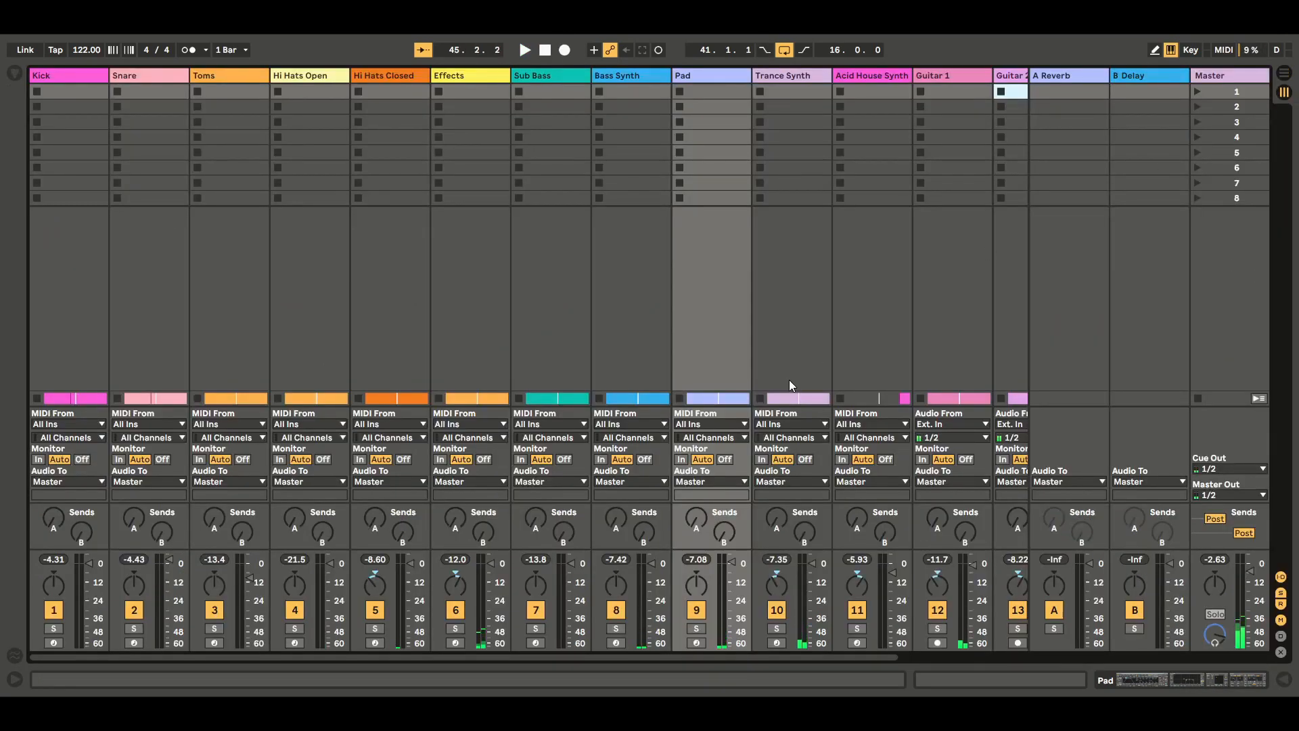
left_click_drag(697, 586, 697, 590)
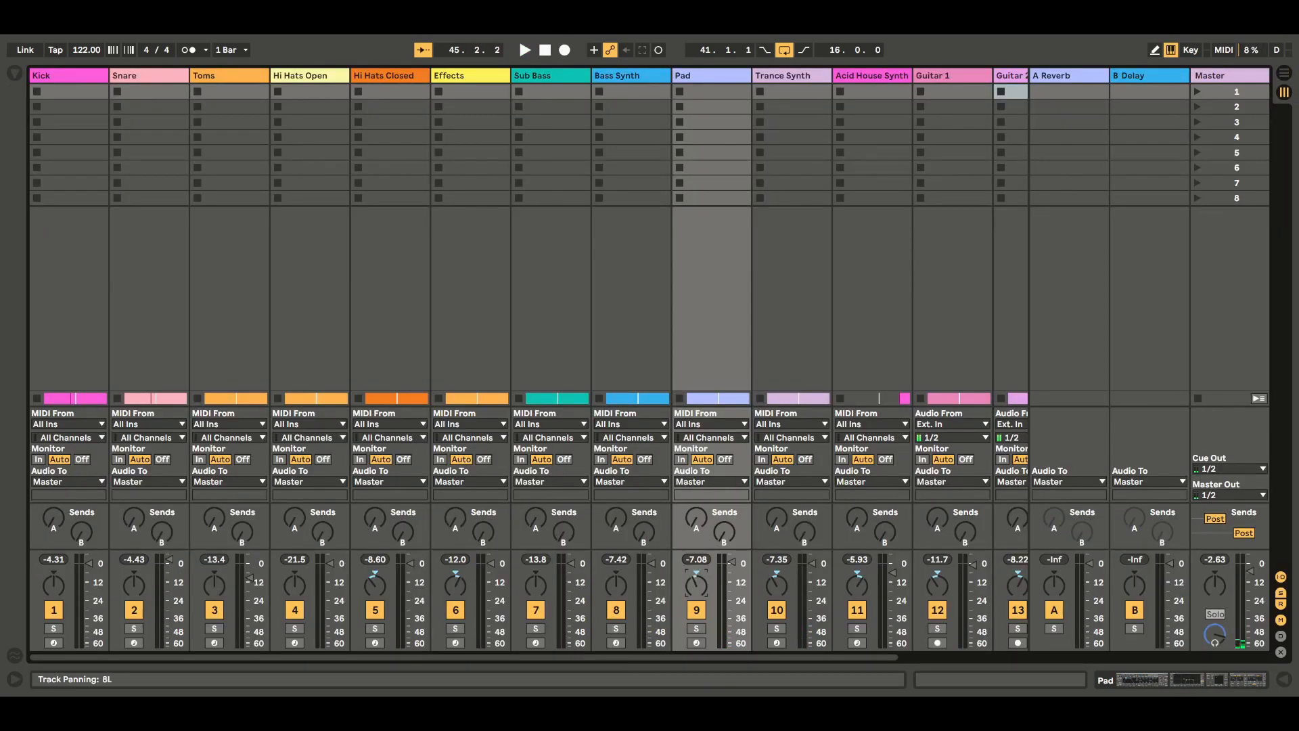
left_click(525, 50)
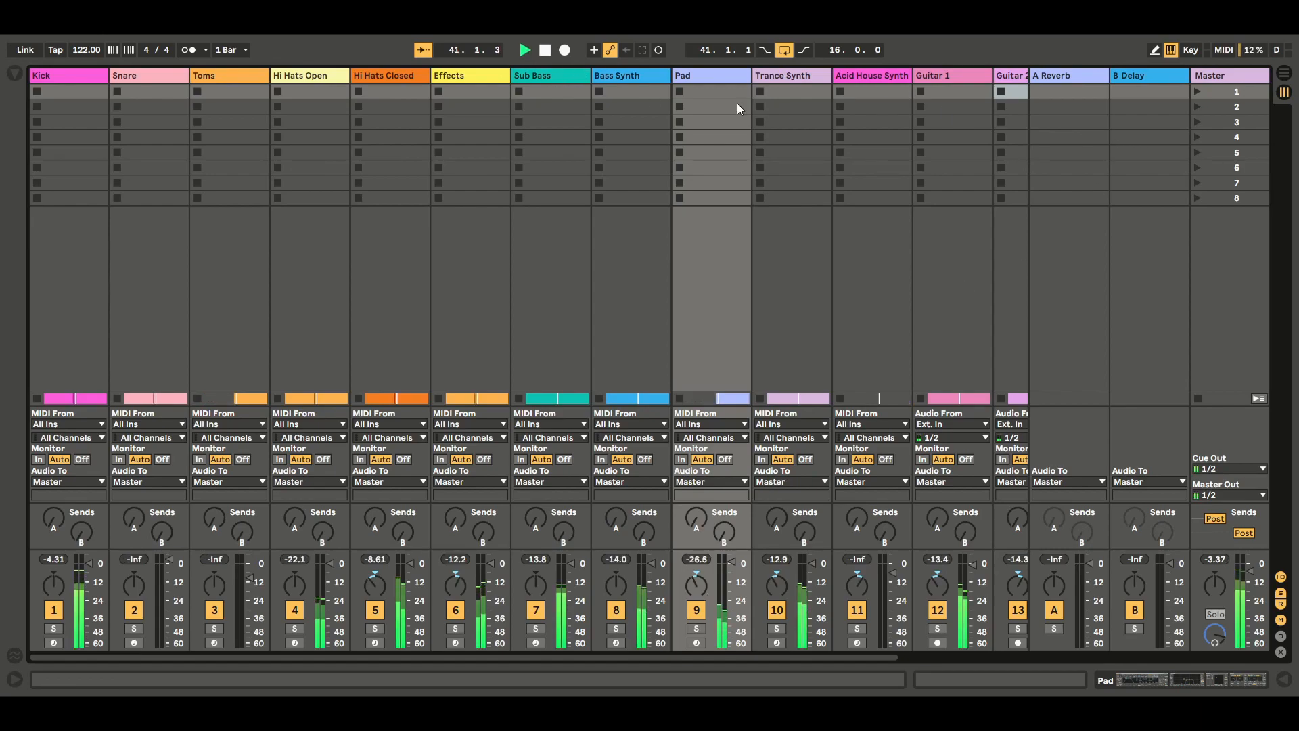
key("Tab")
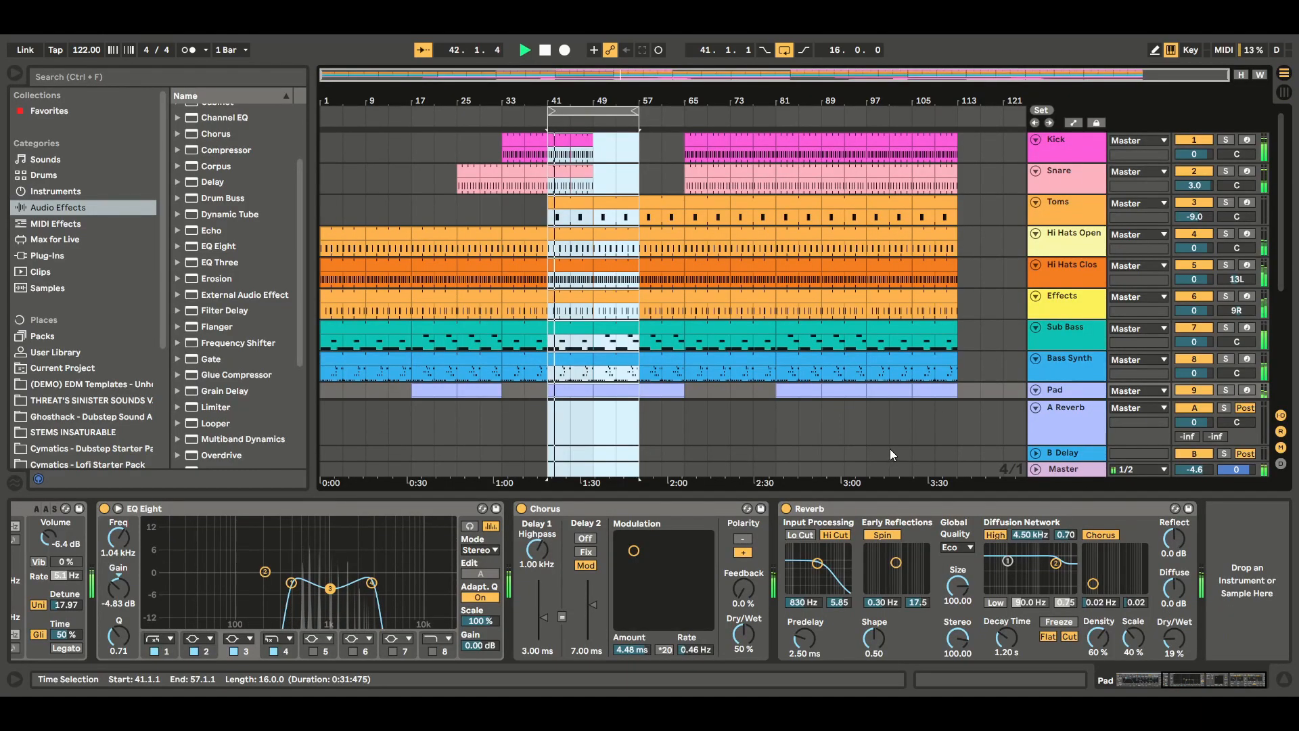
left_click(1286, 681)
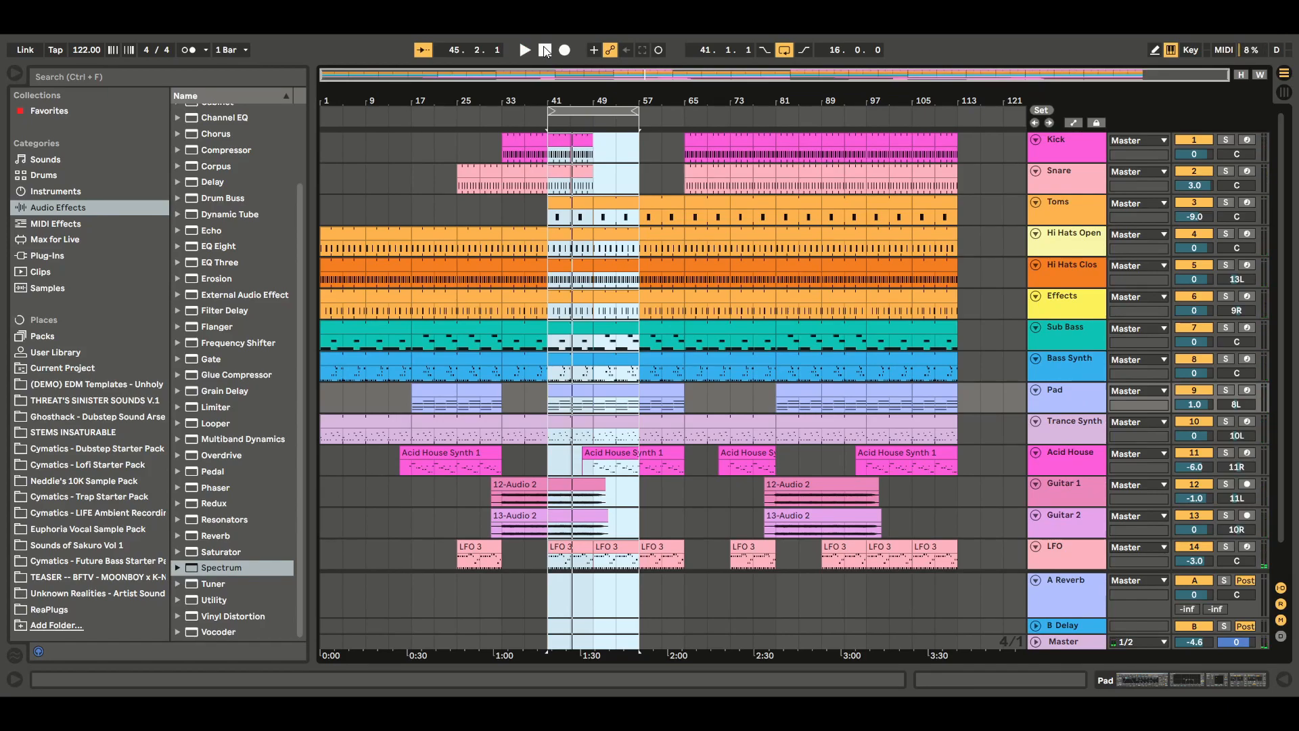
Solo the Hi Hats Open track and set its EQ Eight band 4 to -0.71 dB gain and a Q of 1.49.
left_click(1041, 253)
key("space")
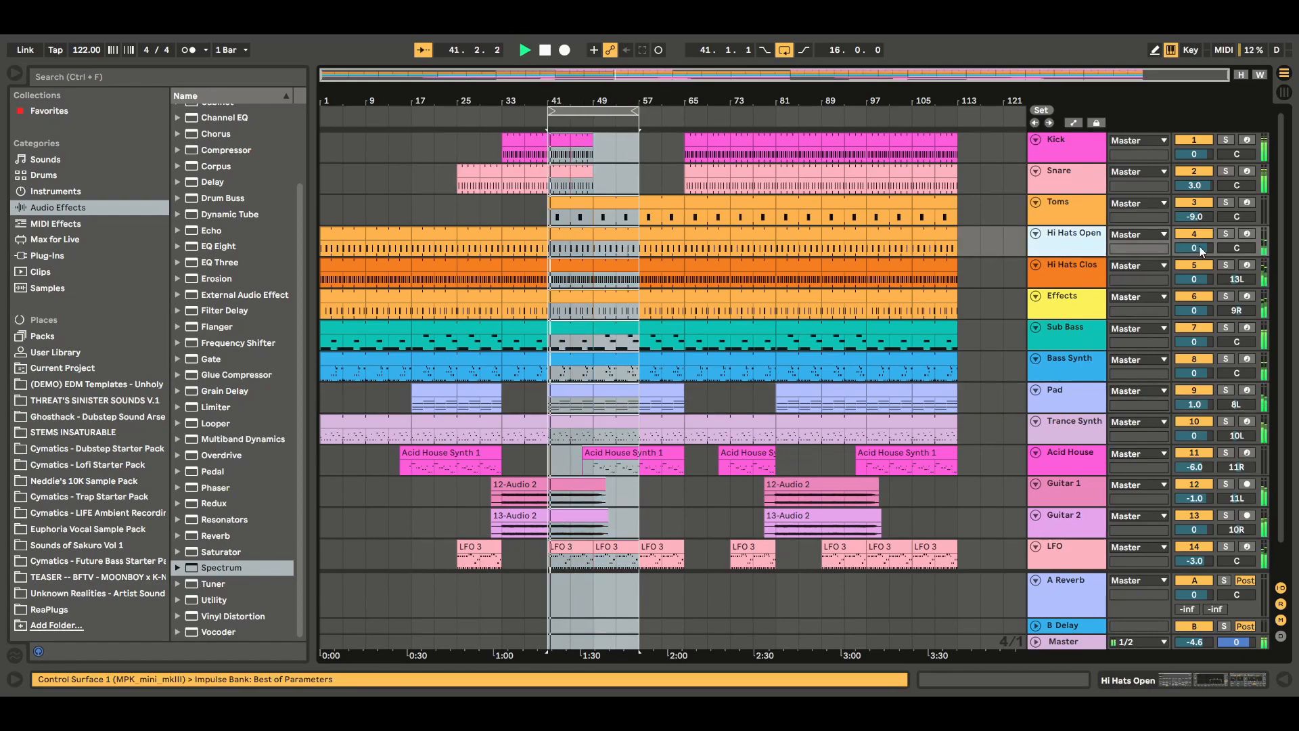
left_click(1226, 234)
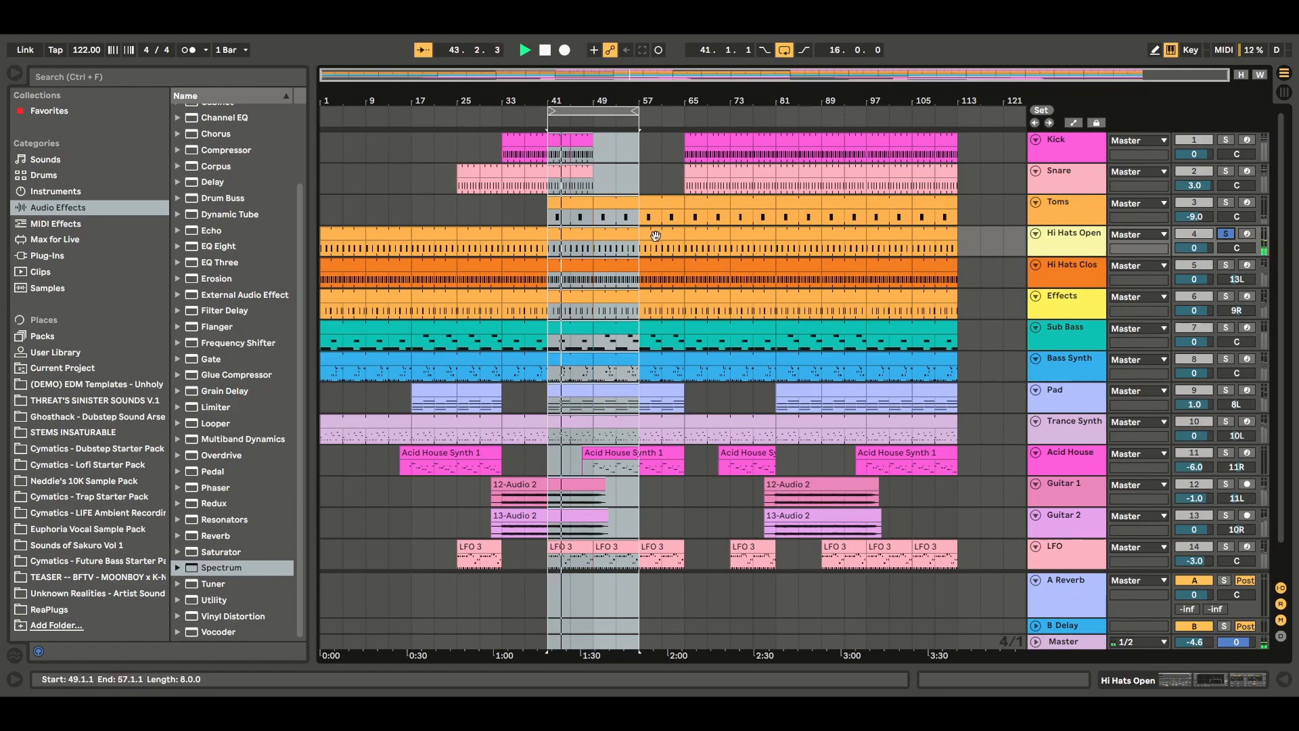
double_click(1078, 242)
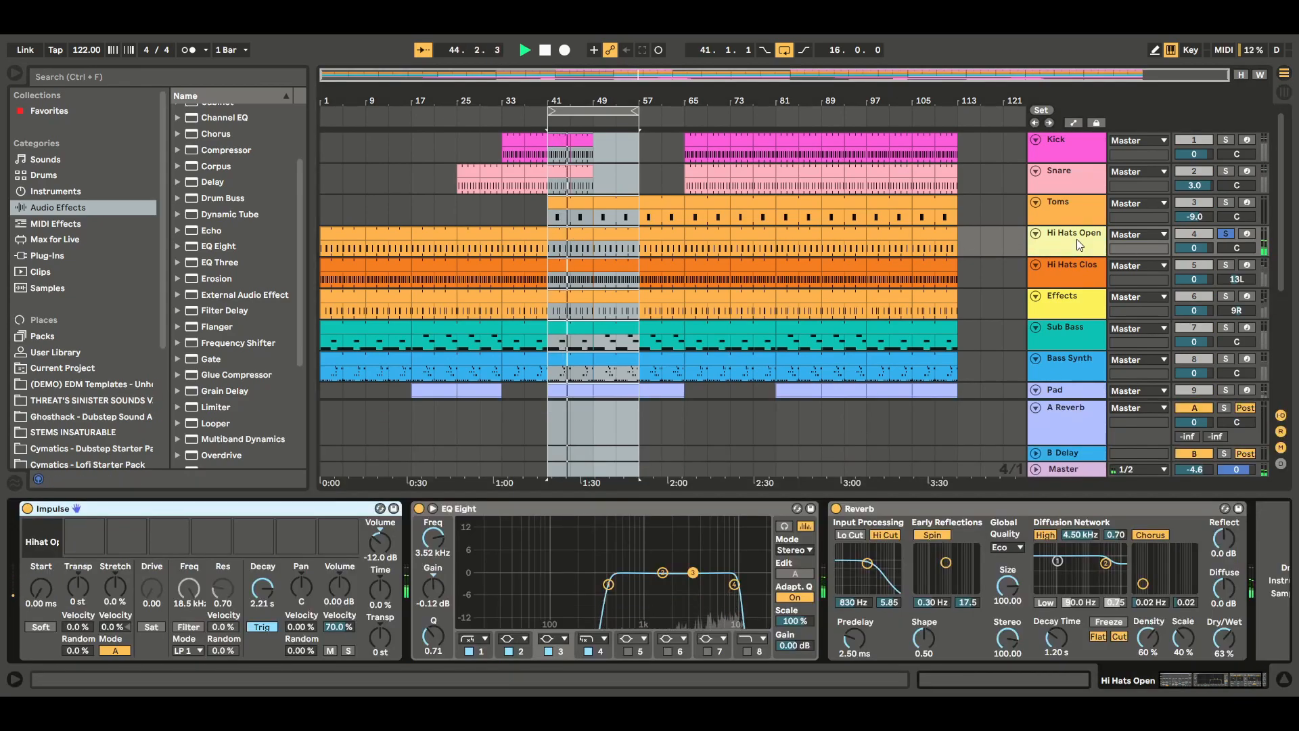
left_click(735, 584)
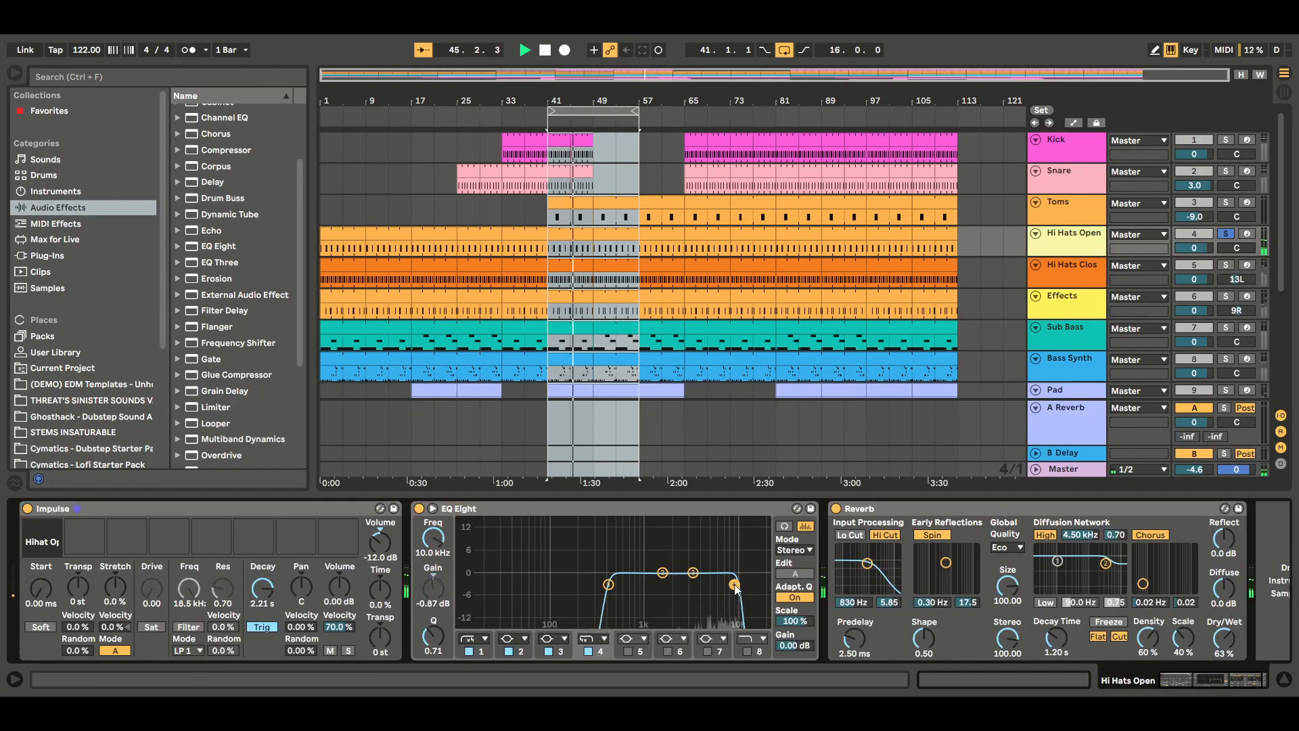
left_click_drag(434, 588, 433, 585)
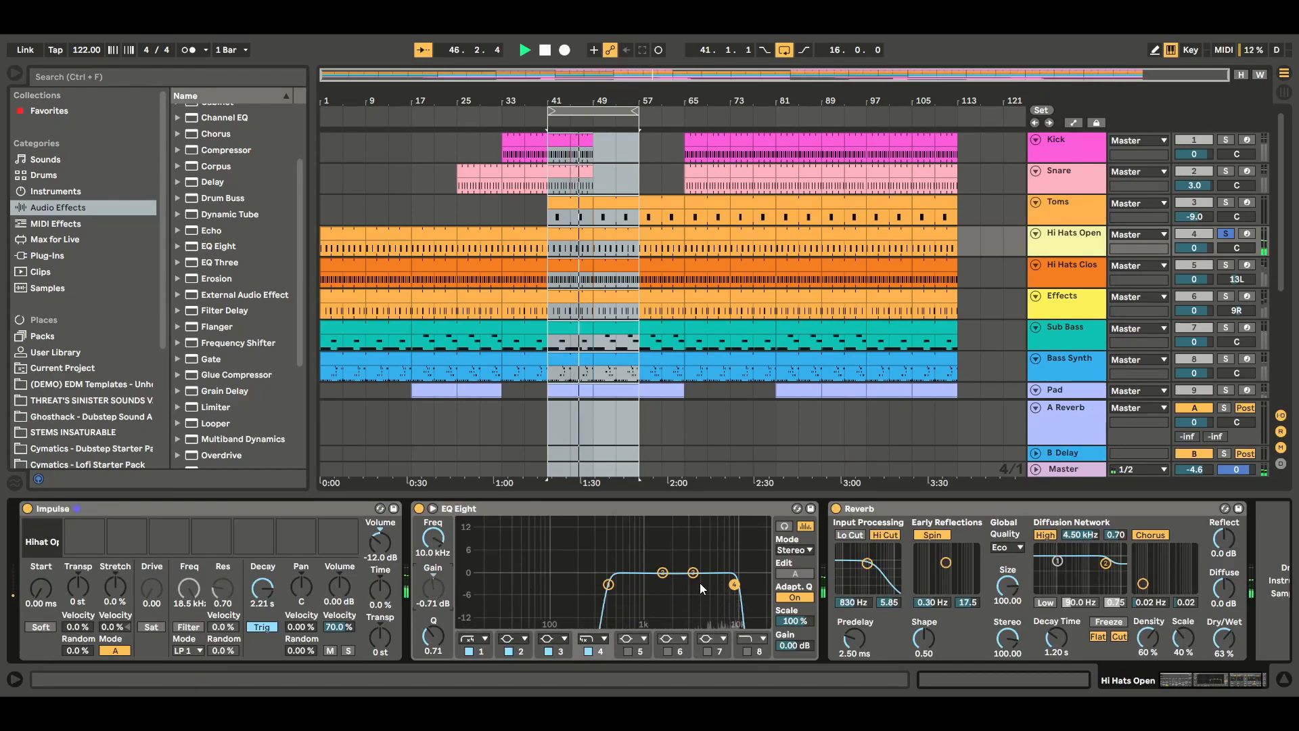
left_click_drag(735, 584, 735, 572)
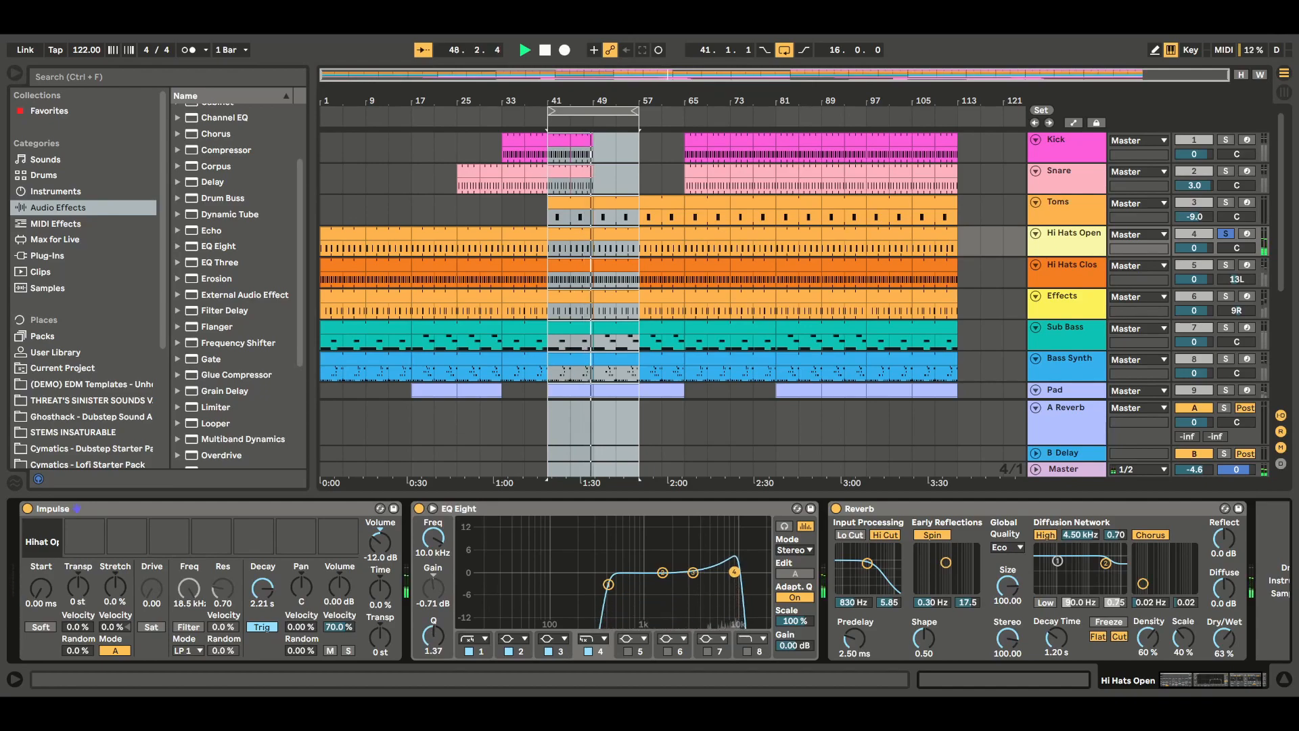
left_click_drag(735, 572, 734, 571)
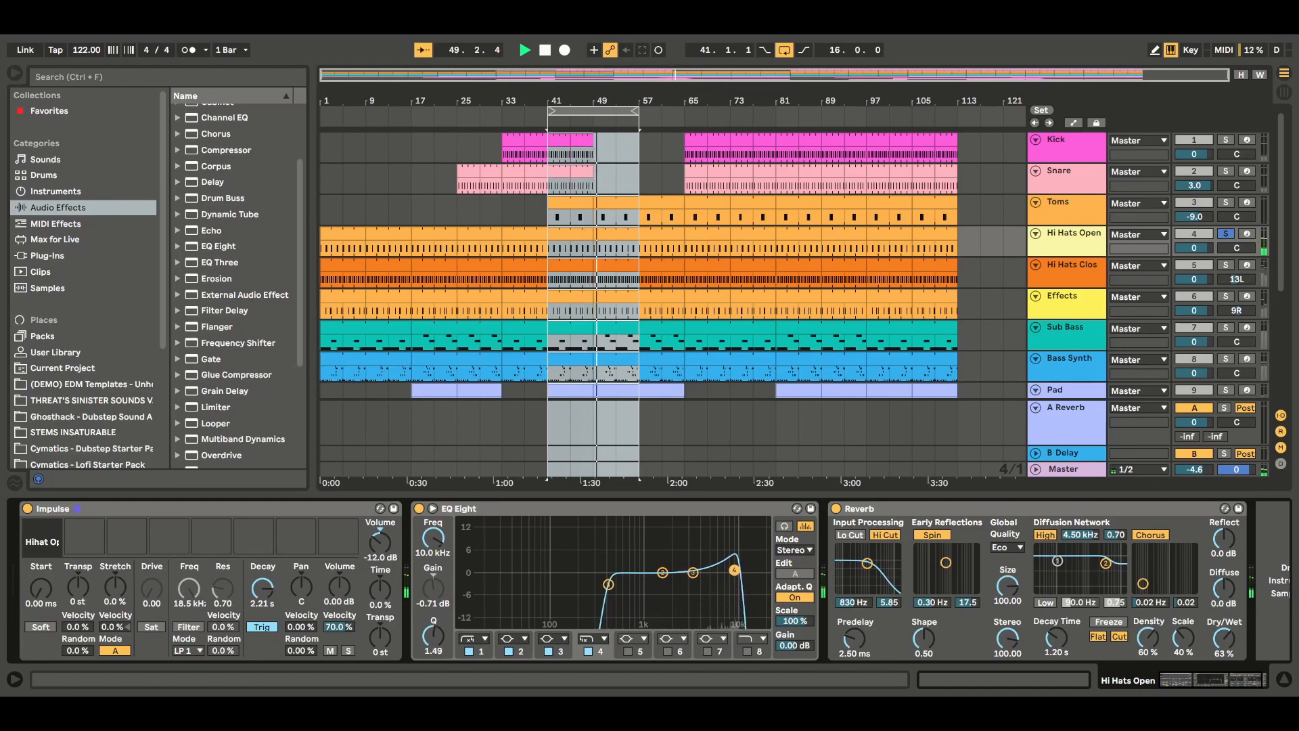
Pan the Hi Hats Open track to 10R in the mixer and unsolo it.
left_click(1285, 91)
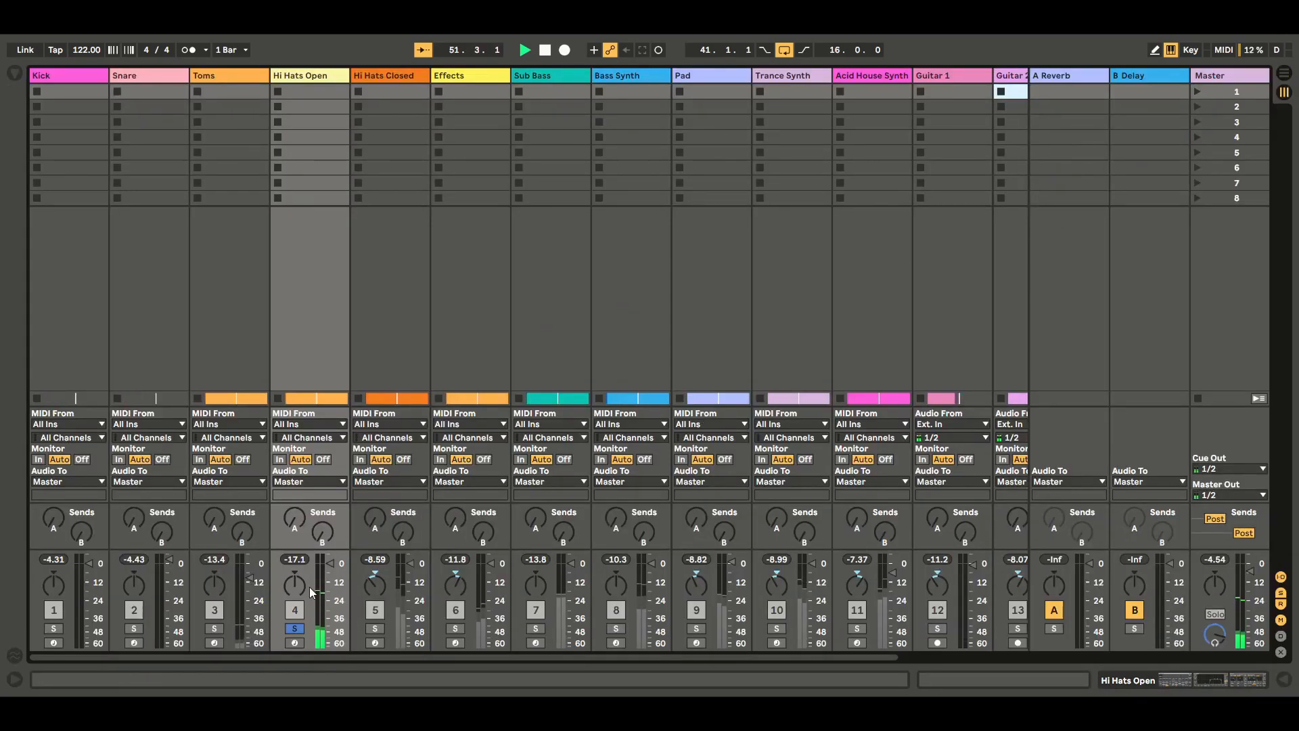
left_click_drag(299, 586, 299, 600)
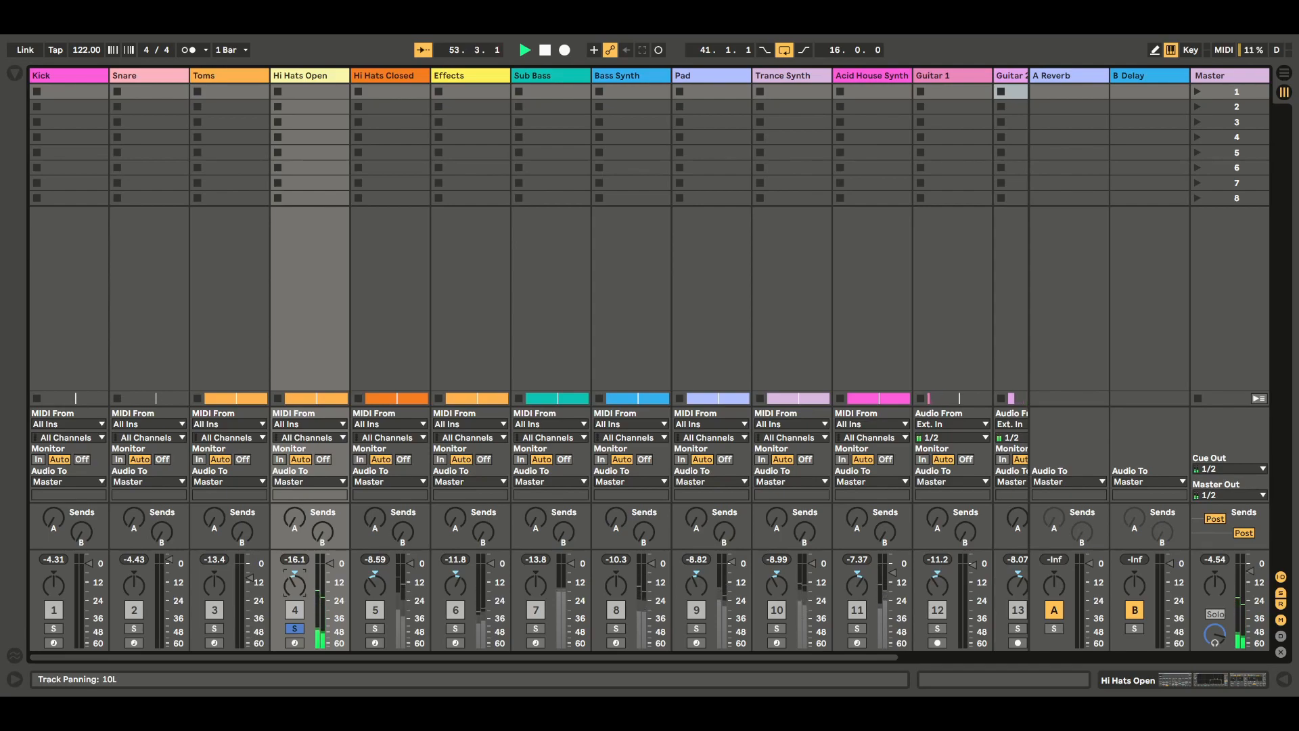
left_click_drag(299, 600, 299, 572)
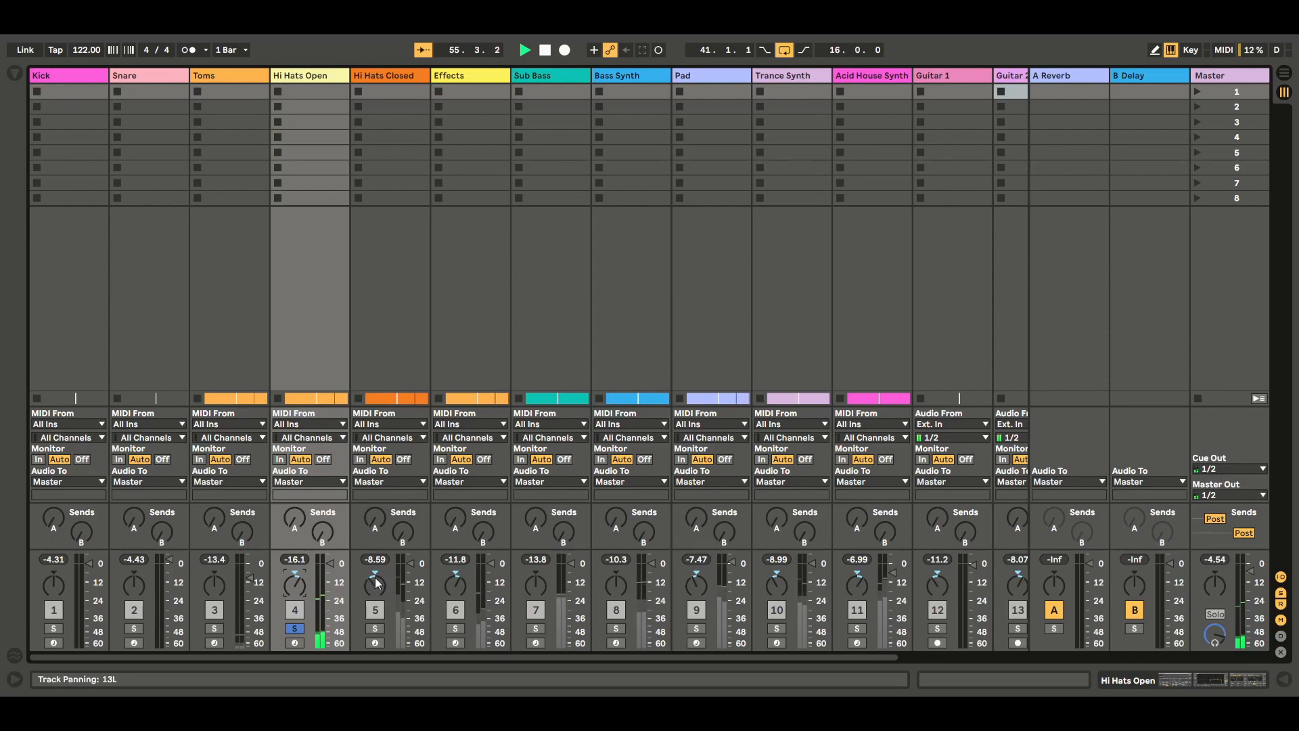
left_click(295, 630)
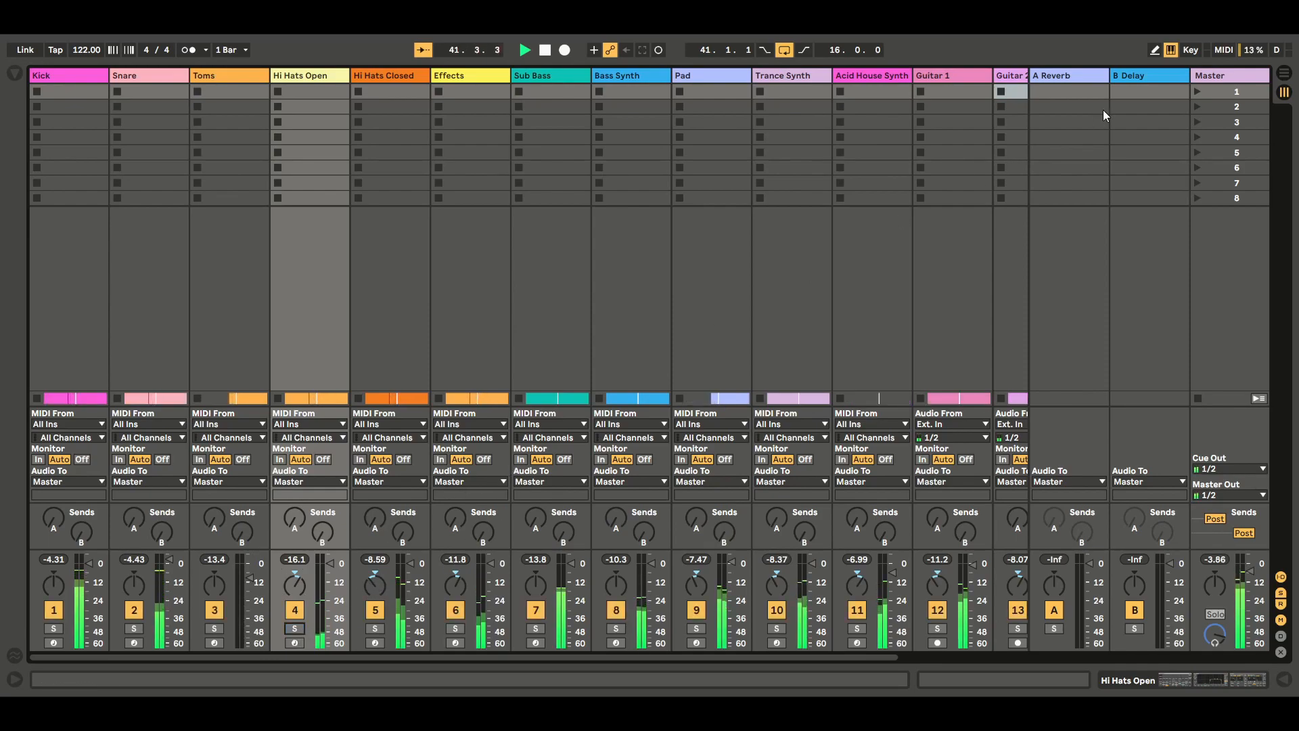
Set band 4 of the Hi Hats Open EQ Eight to 10.9 kHz with a Q of 1.93, and stop playback.
double_click(332, 76)
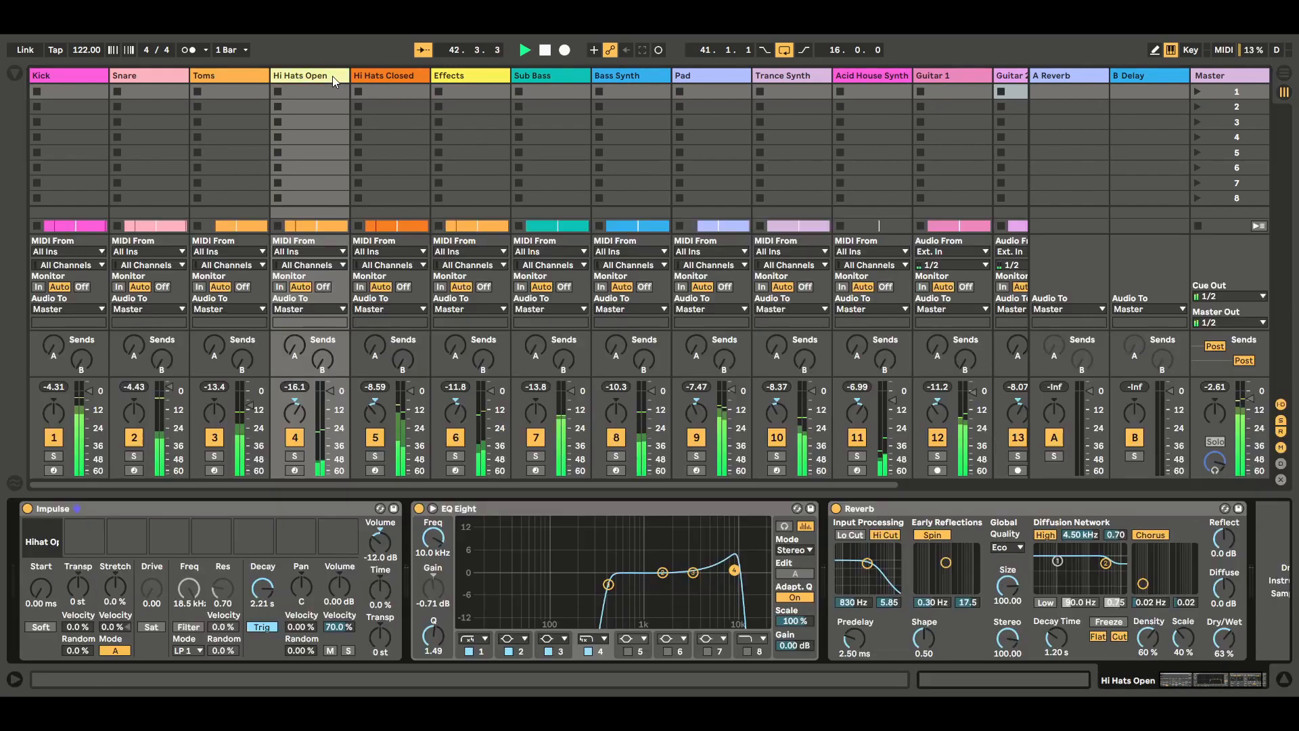
left_click_drag(738, 575, 737, 564)
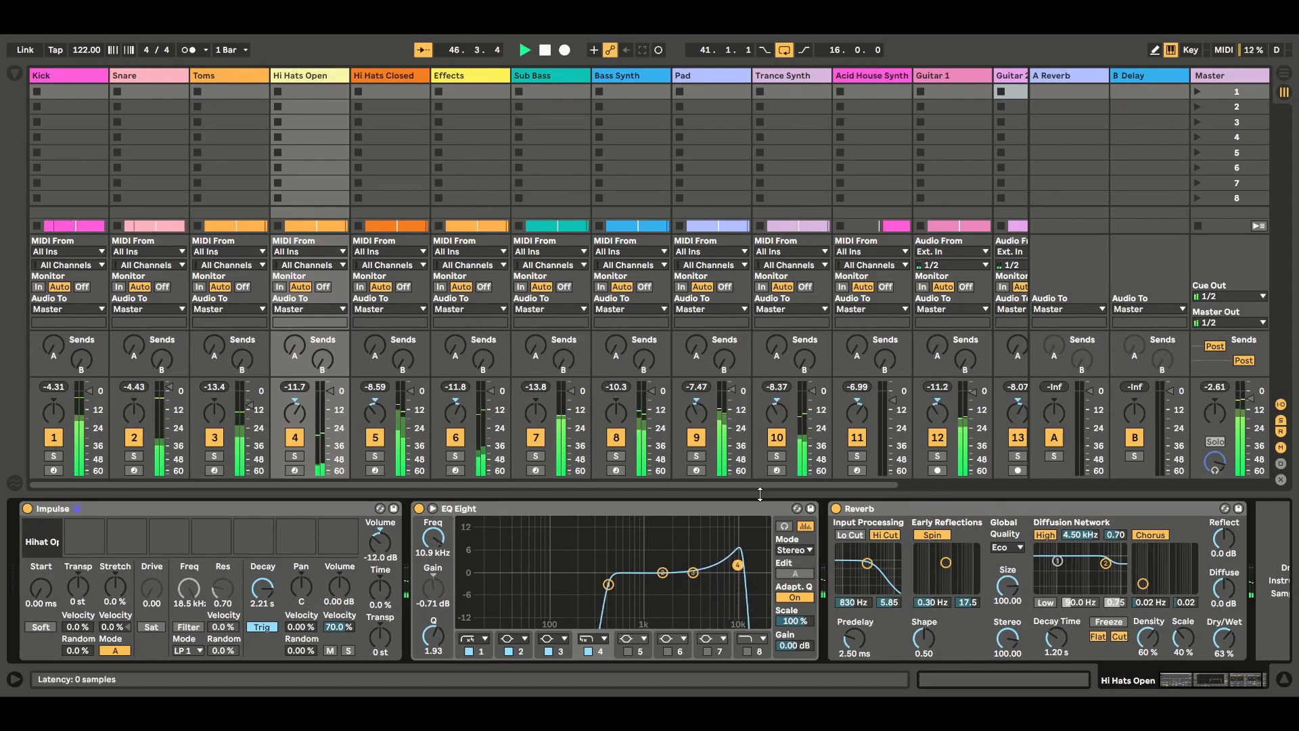
left_click(546, 52)
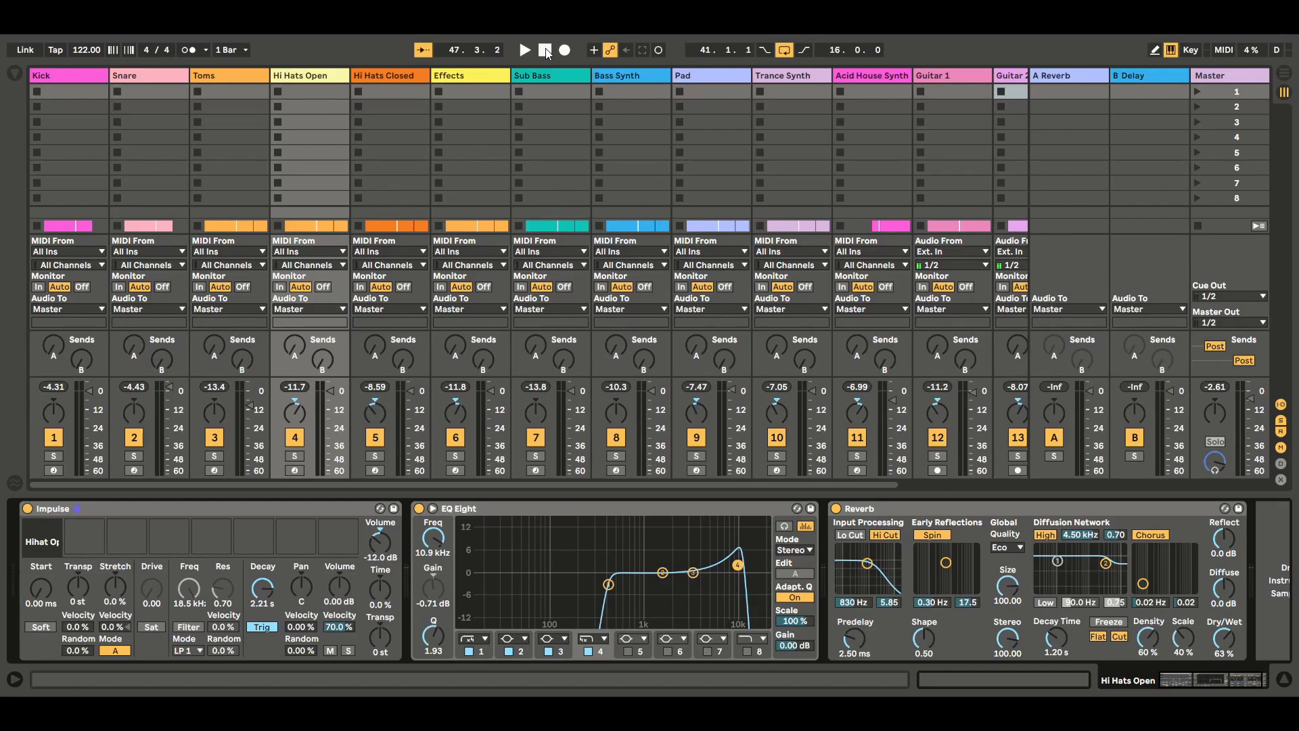
Play the arrangement loop from bar 41 while examining the Bass Synth track's devices, and stop playback.
left_click(1284, 74)
left_click(524, 50)
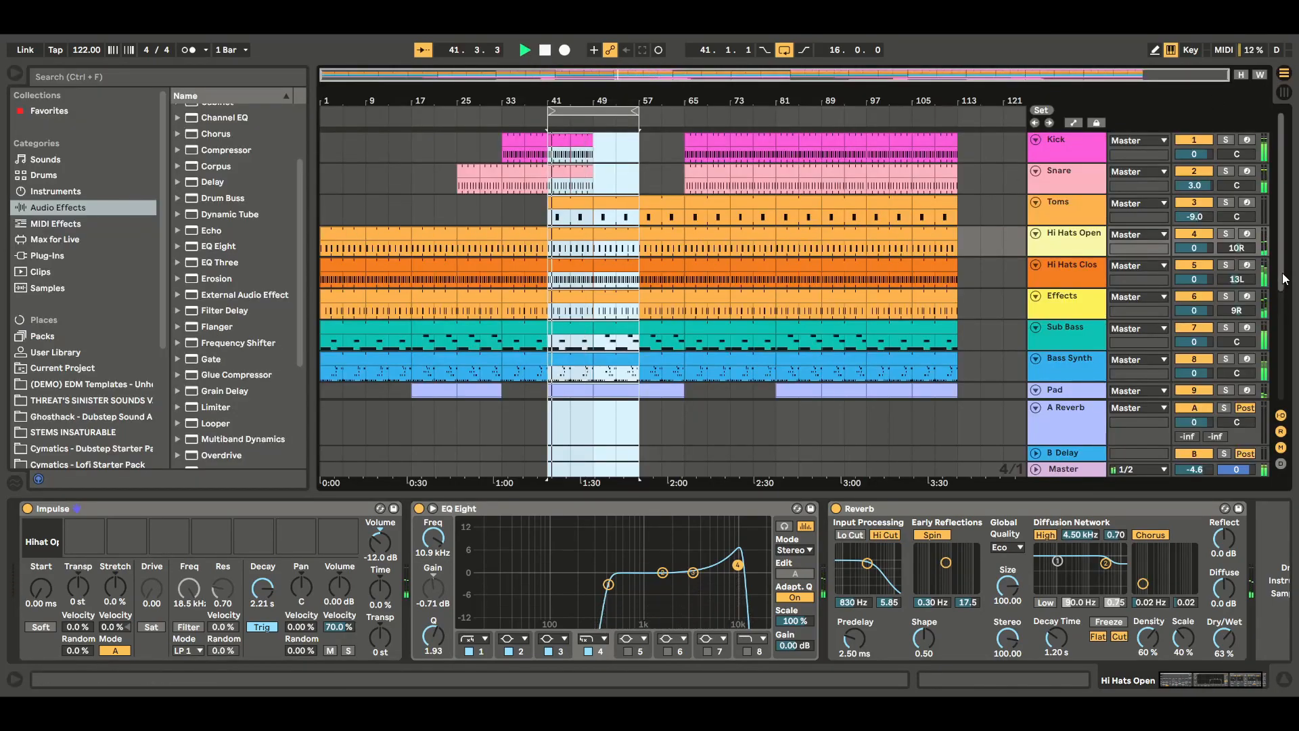
scroll(1289, 306, "down", 3)
scroll(1289, 306, "down", 1)
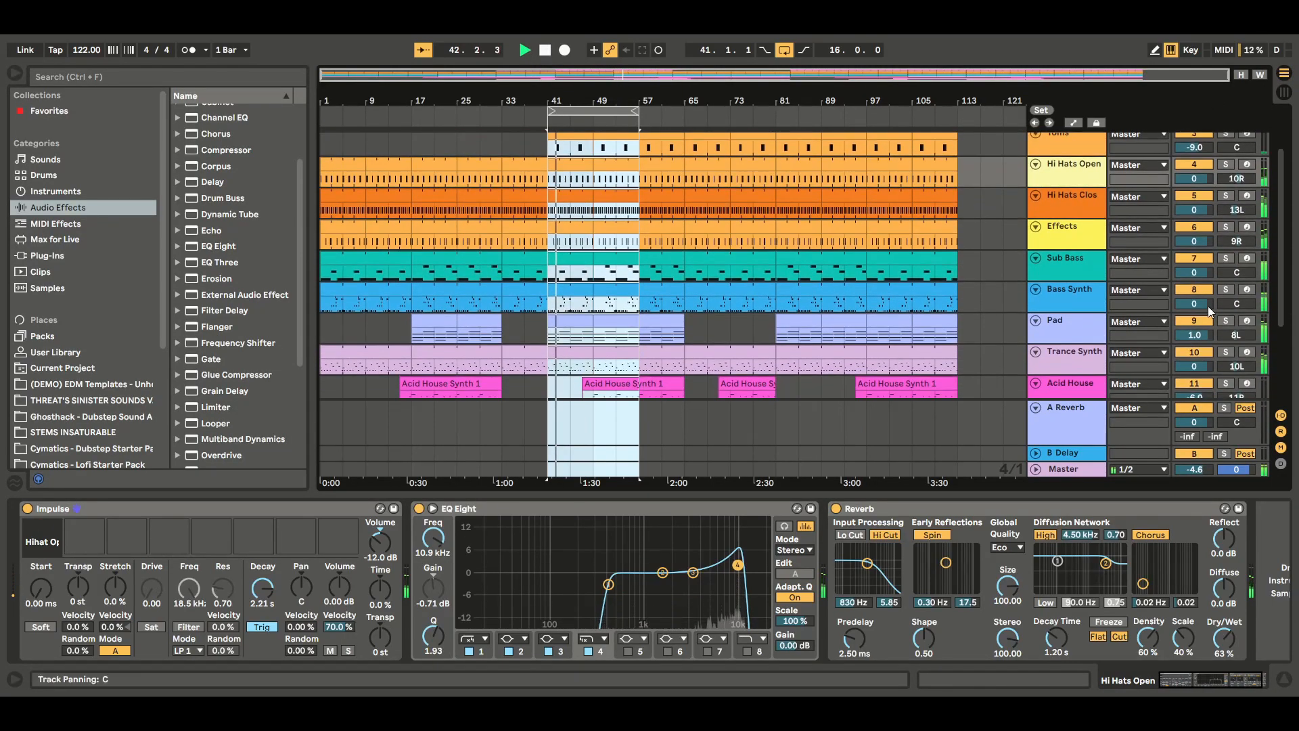
left_click(1070, 299)
mouse_move(1283, 263)
left_mouse_down()
mouse_move(1285, 227)
mouse_move(1279, 274)
left_mouse_up()
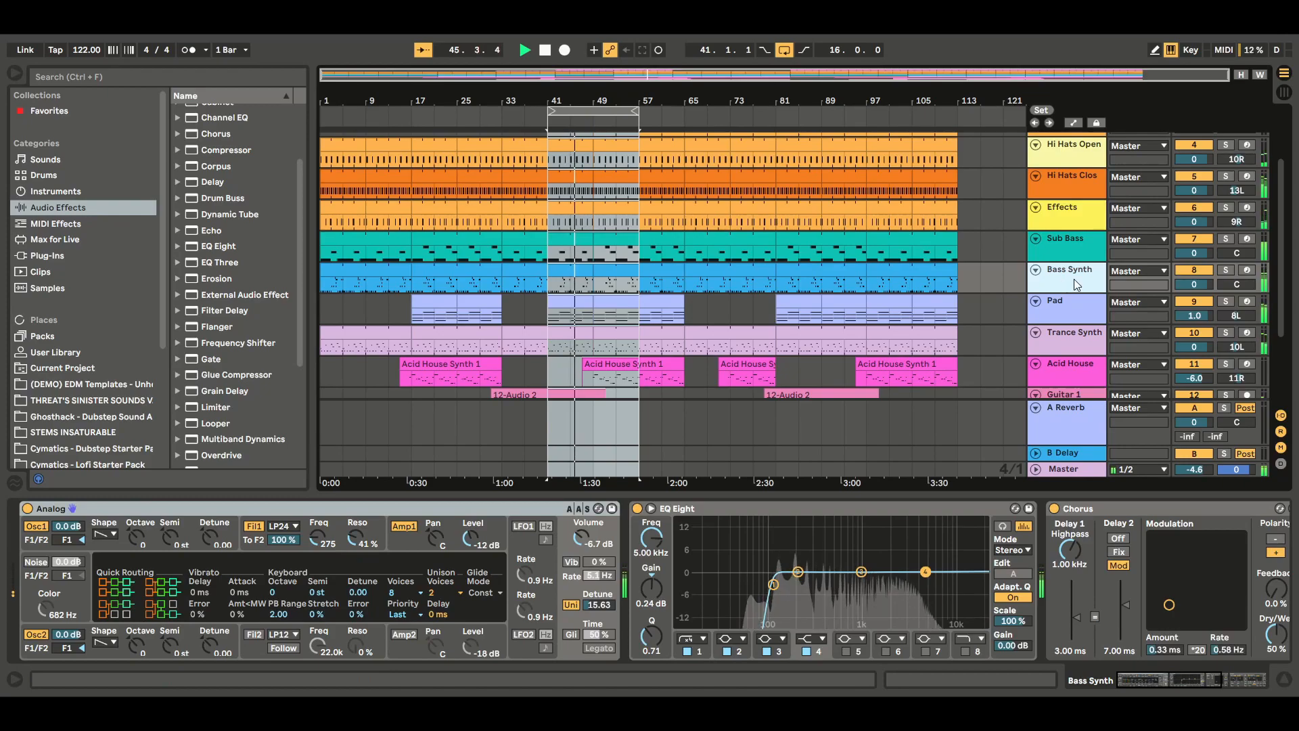
left_click(546, 52)
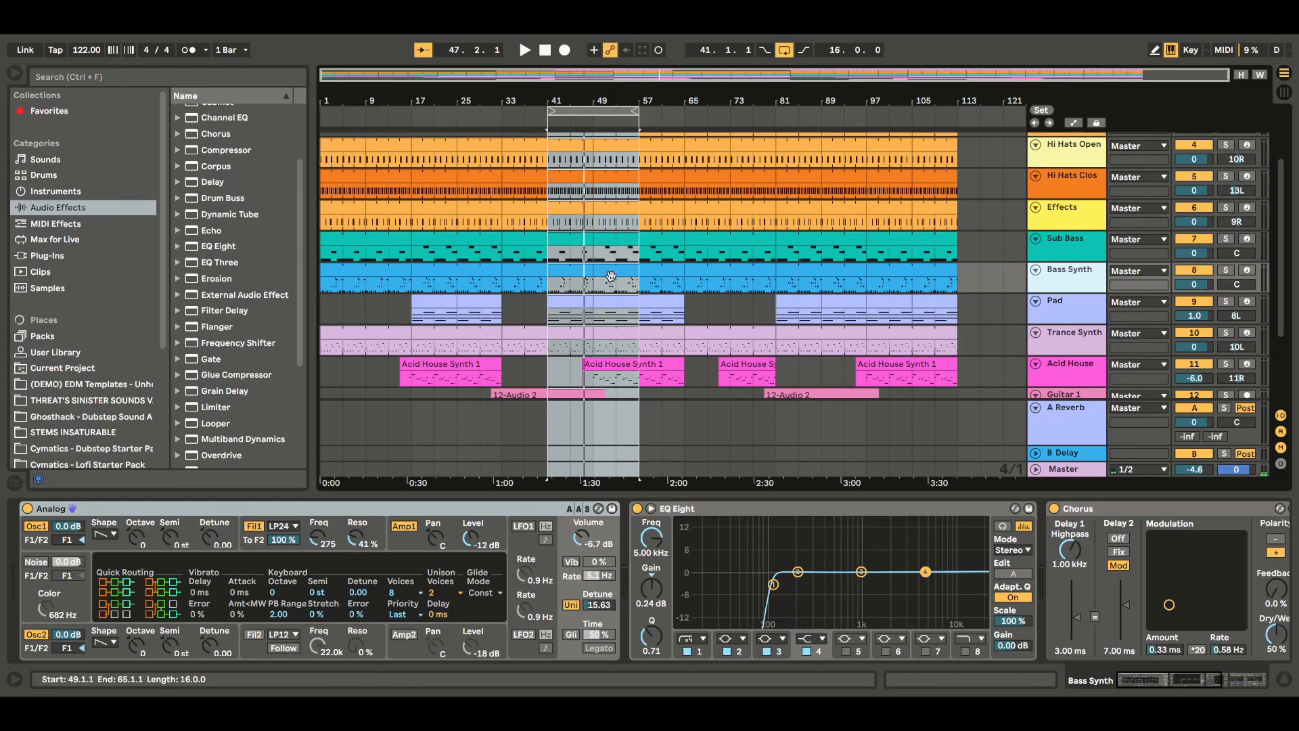
Open the Bass Synth clip starting at bar 33 for note editing and set the arrangement loop to bars 33–49.
left_click(745, 272)
left_click(827, 274)
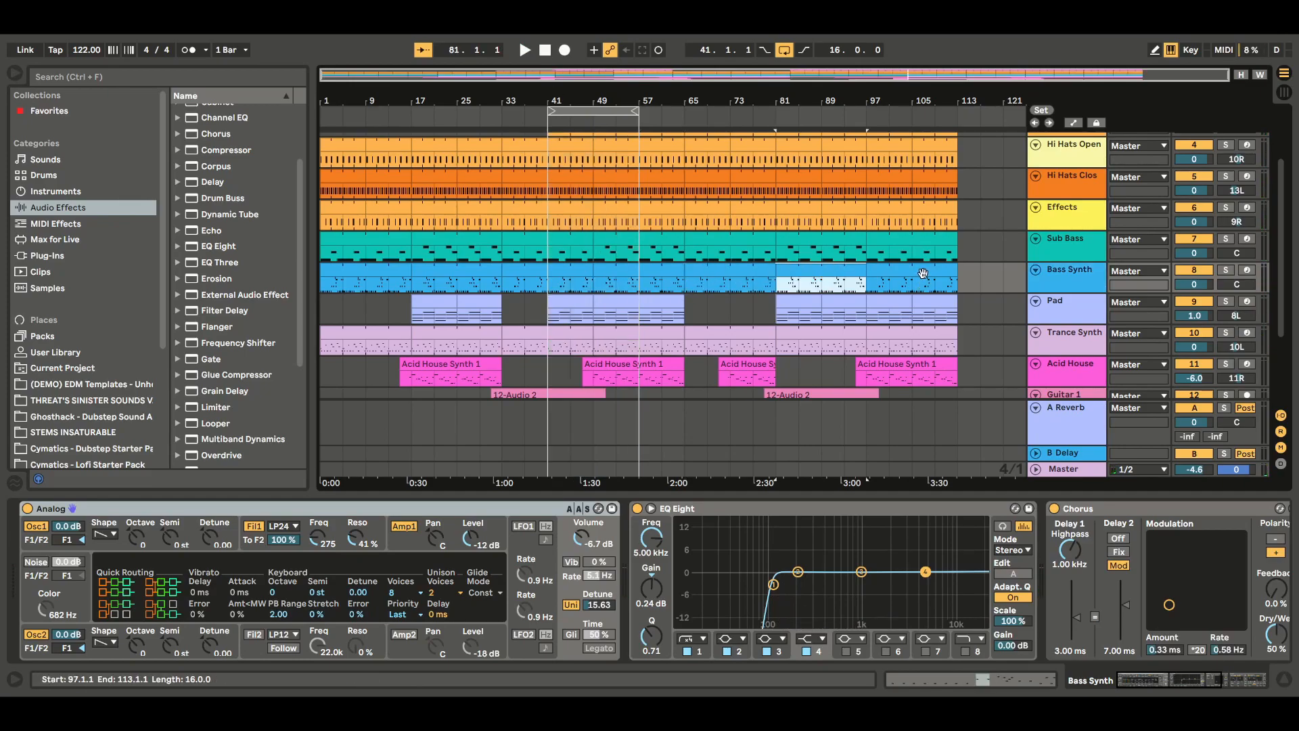
left_click(922, 281)
left_click(463, 273)
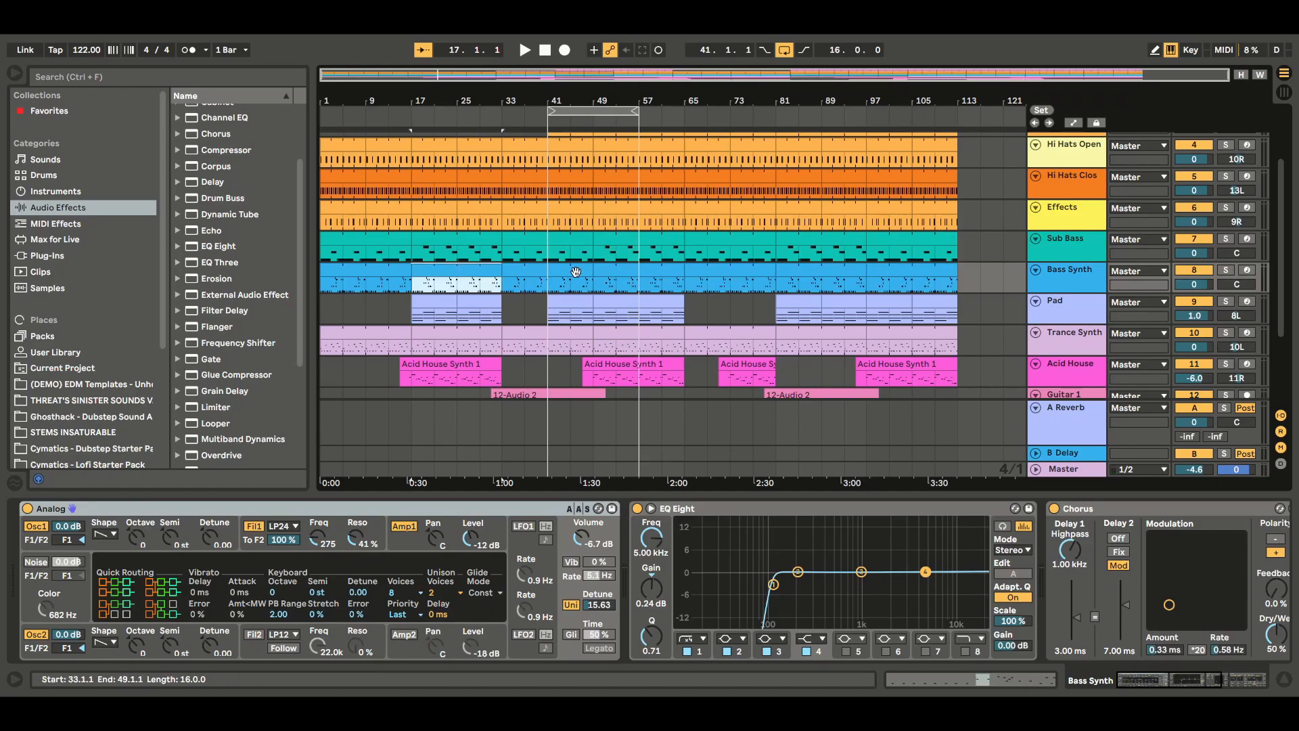
left_click(576, 272)
double_click(562, 273)
scroll(218, 474, "down", 1)
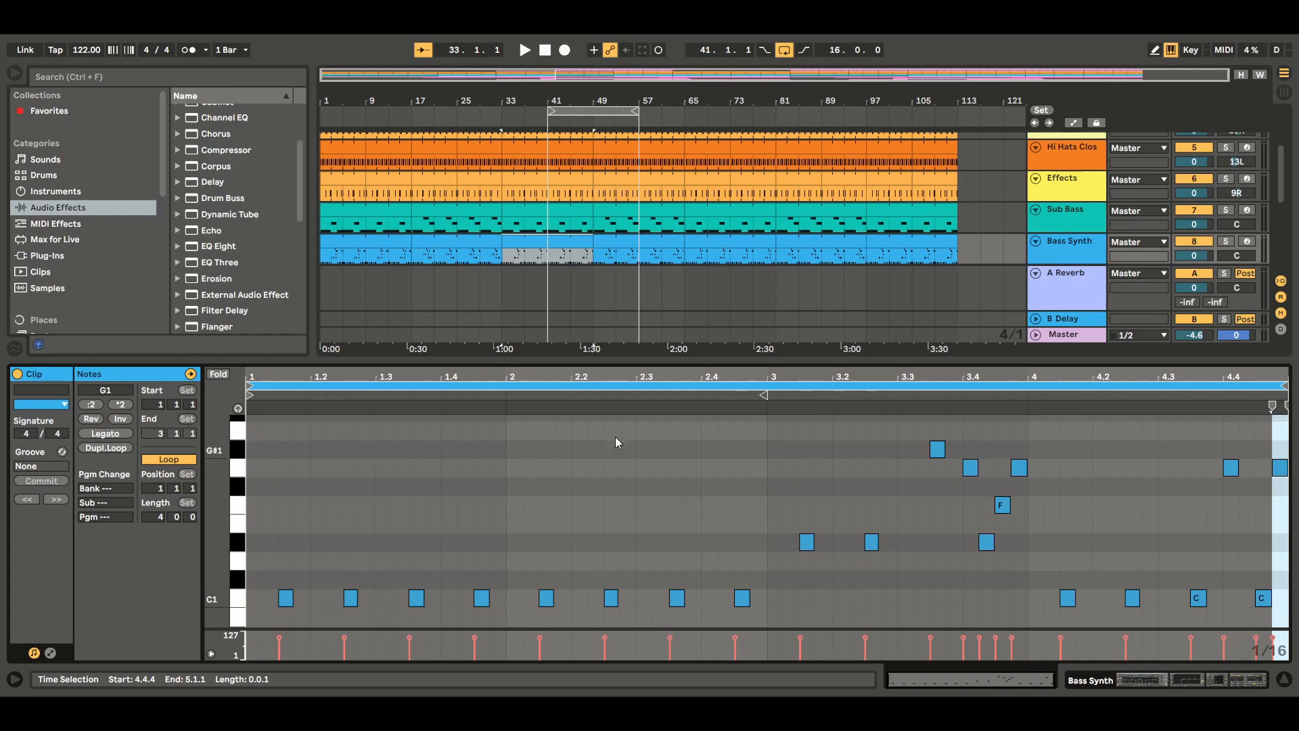
left_click_drag(552, 110, 504, 110)
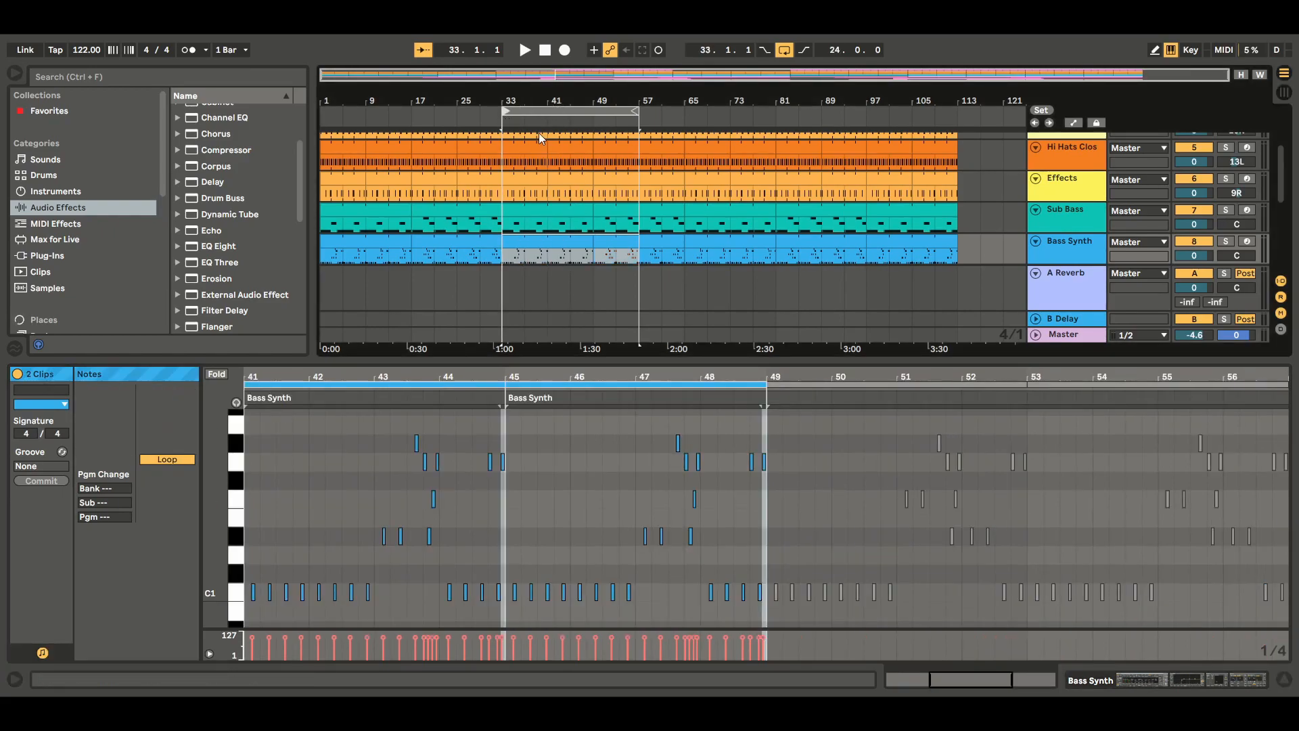
left_click_drag(638, 110, 593, 110)
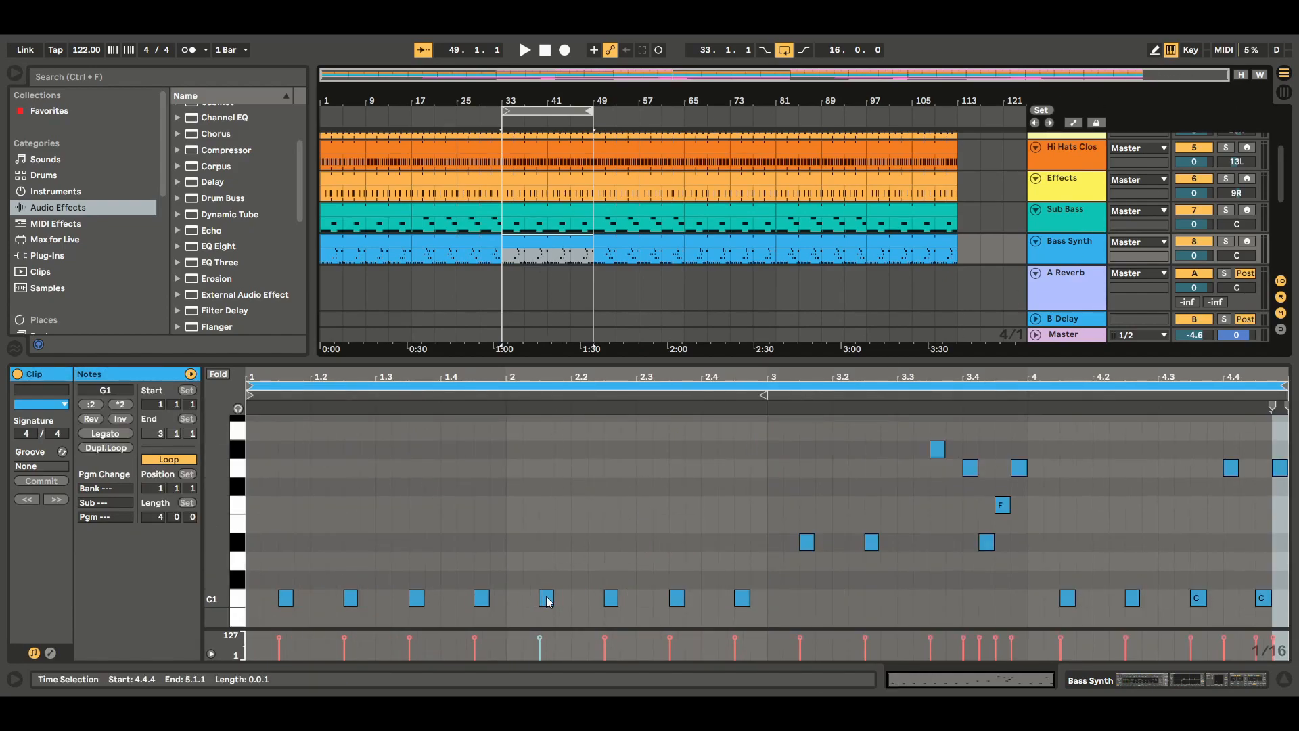
In bar 2 of the Bass Synth clip, move the first two C1 notes to D#1 and the last two to F1.
left_click_drag(547, 598, 546, 543)
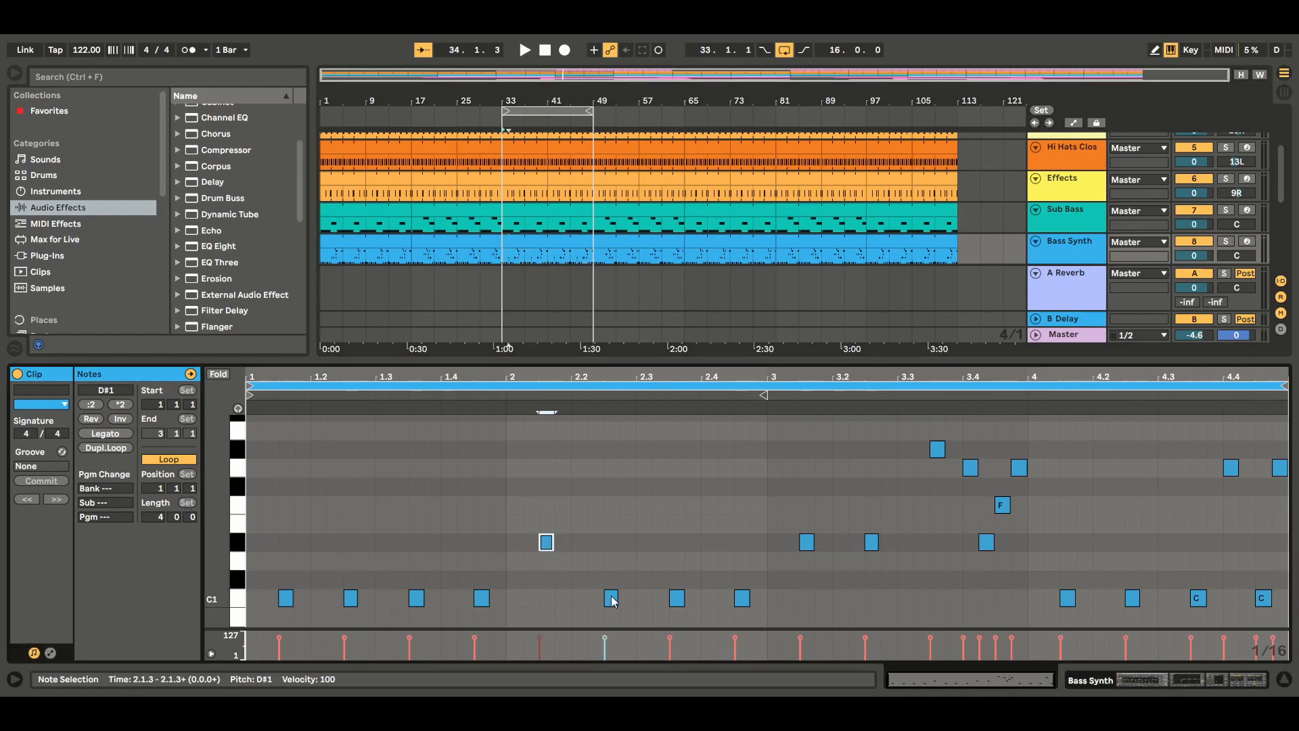
left_click_drag(612, 601, 611, 542)
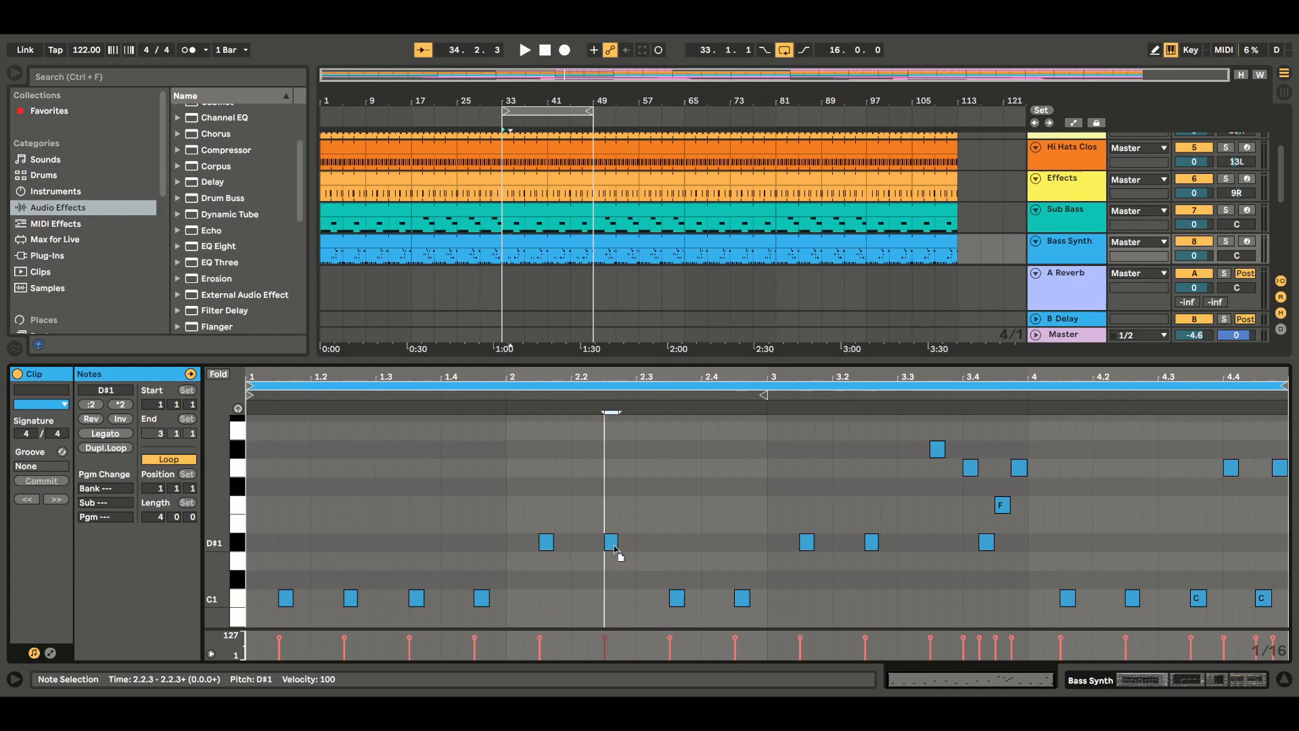
left_click_drag(677, 598, 677, 506)
left_click_drag(743, 599, 743, 509)
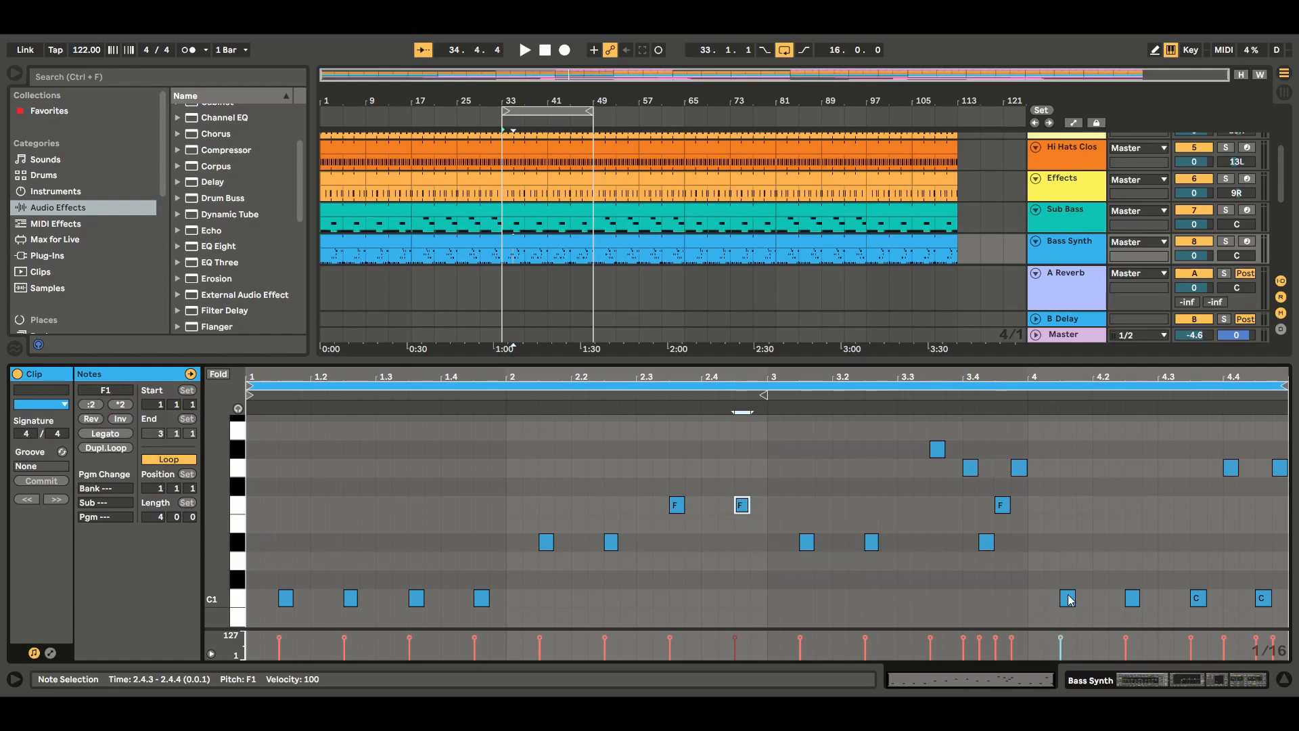
Raise the first three C1 notes in bar 4 of the Bass Synth clip to F1.
left_click_drag(1068, 596, 1068, 515)
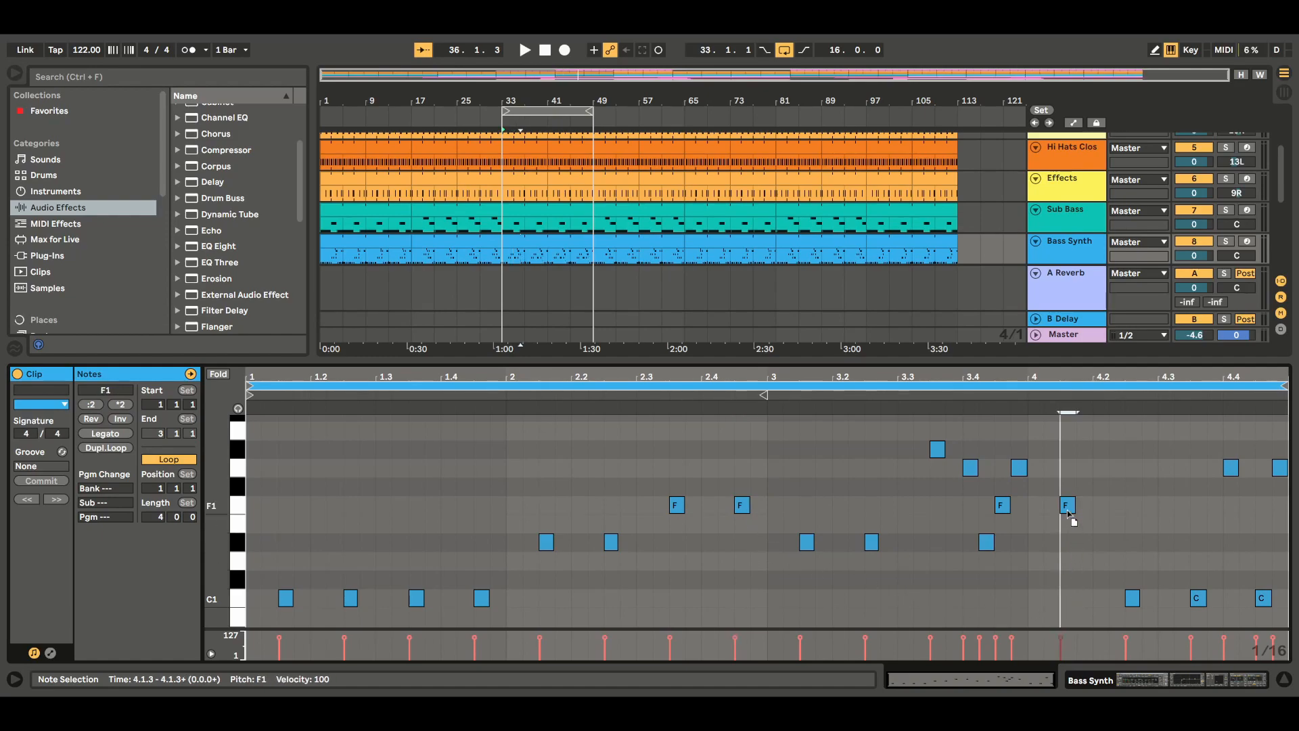
left_click_drag(1139, 608, 1134, 517)
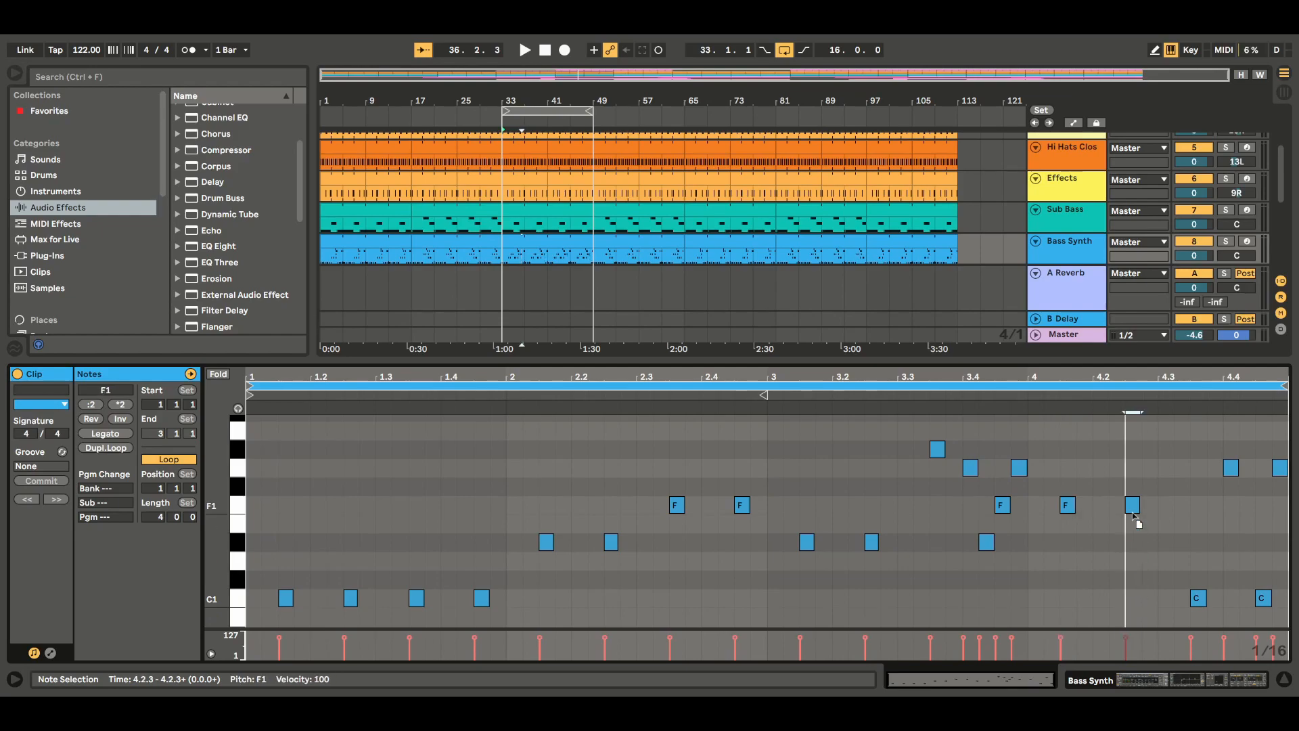
left_click_drag(1199, 599, 1201, 518)
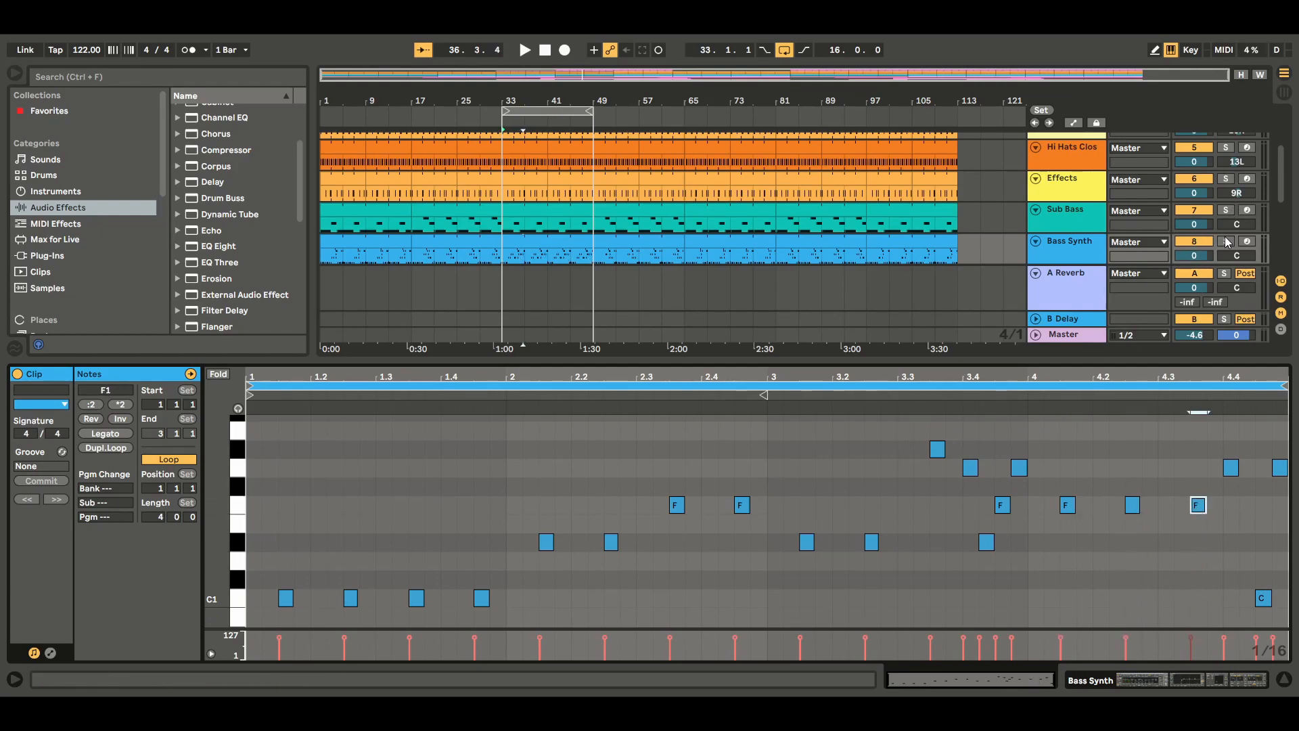
Play the loop with the Bass Synth track soloed, unsolo it to hear the full mix, and stop playback.
left_click(1226, 241)
left_click(525, 51)
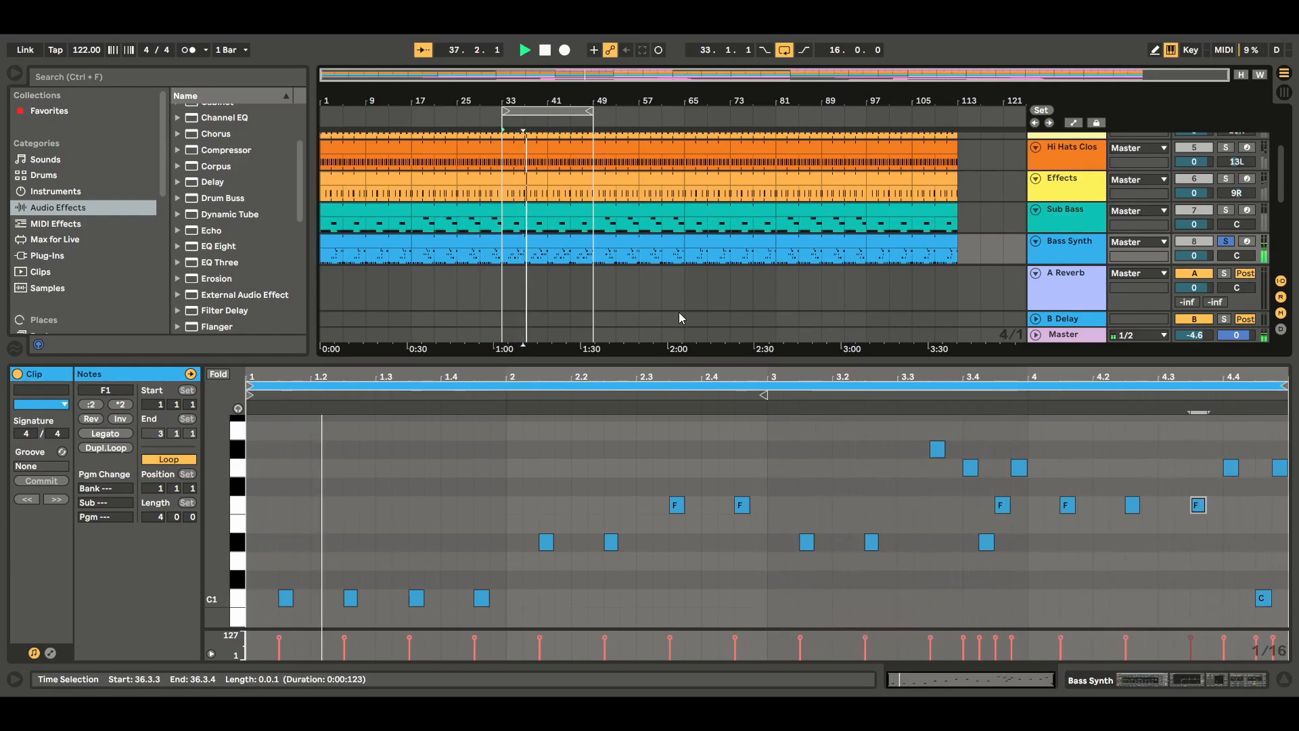
left_click(1227, 242)
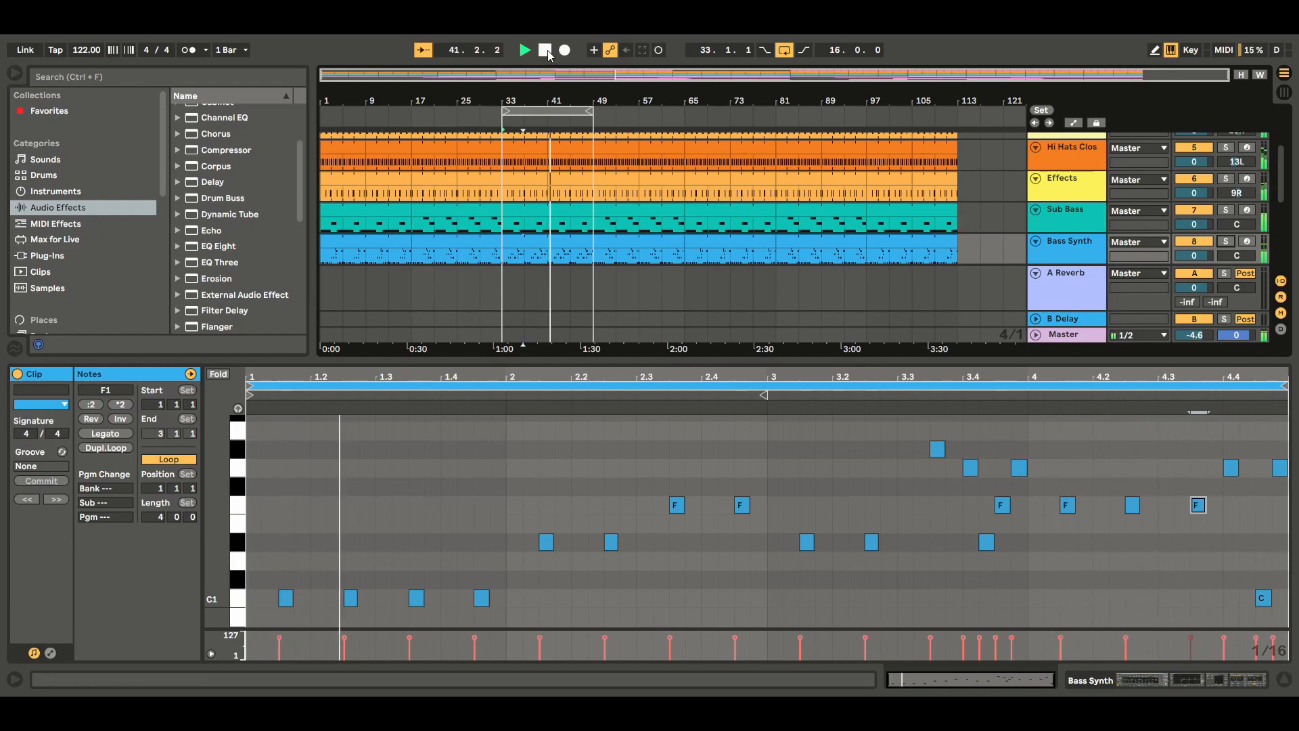
left_click(547, 52)
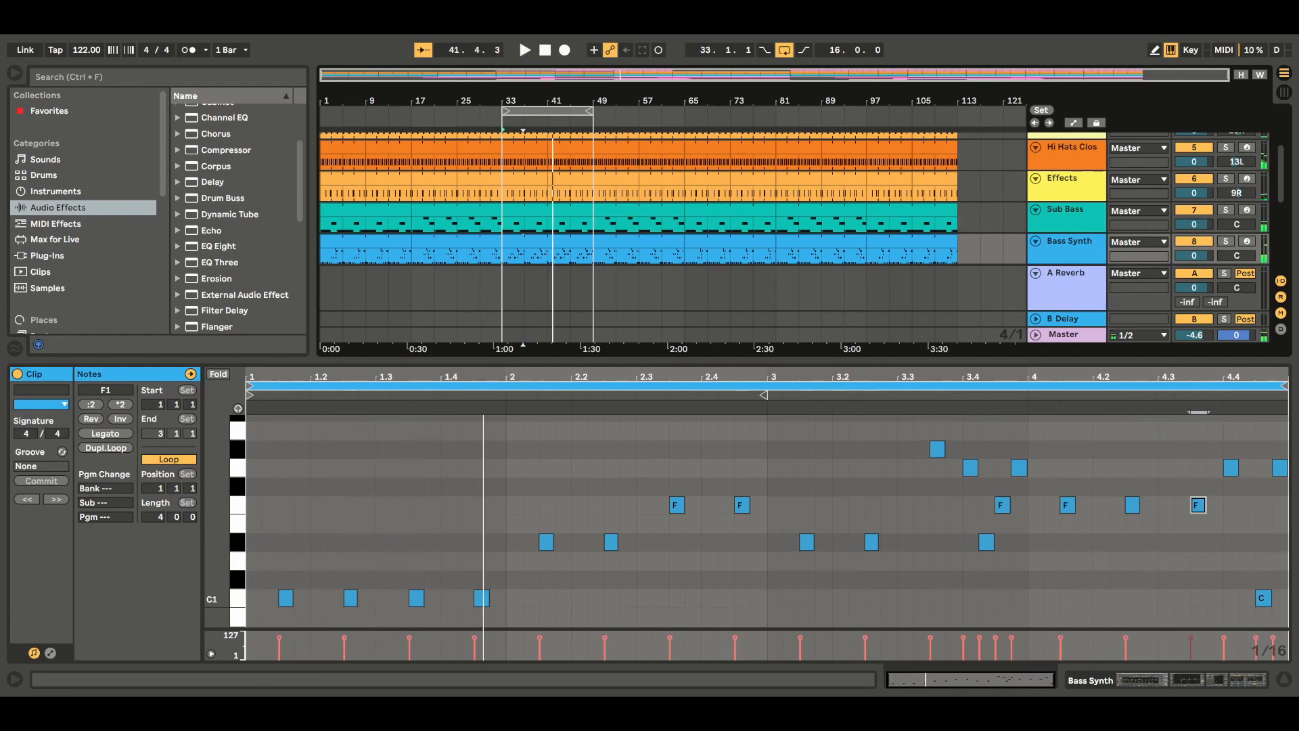
Copy the edited Bass Synth clip from bar 33 and paste it over the track's clips at bars 49, 81 and 97.
left_click(1284, 678)
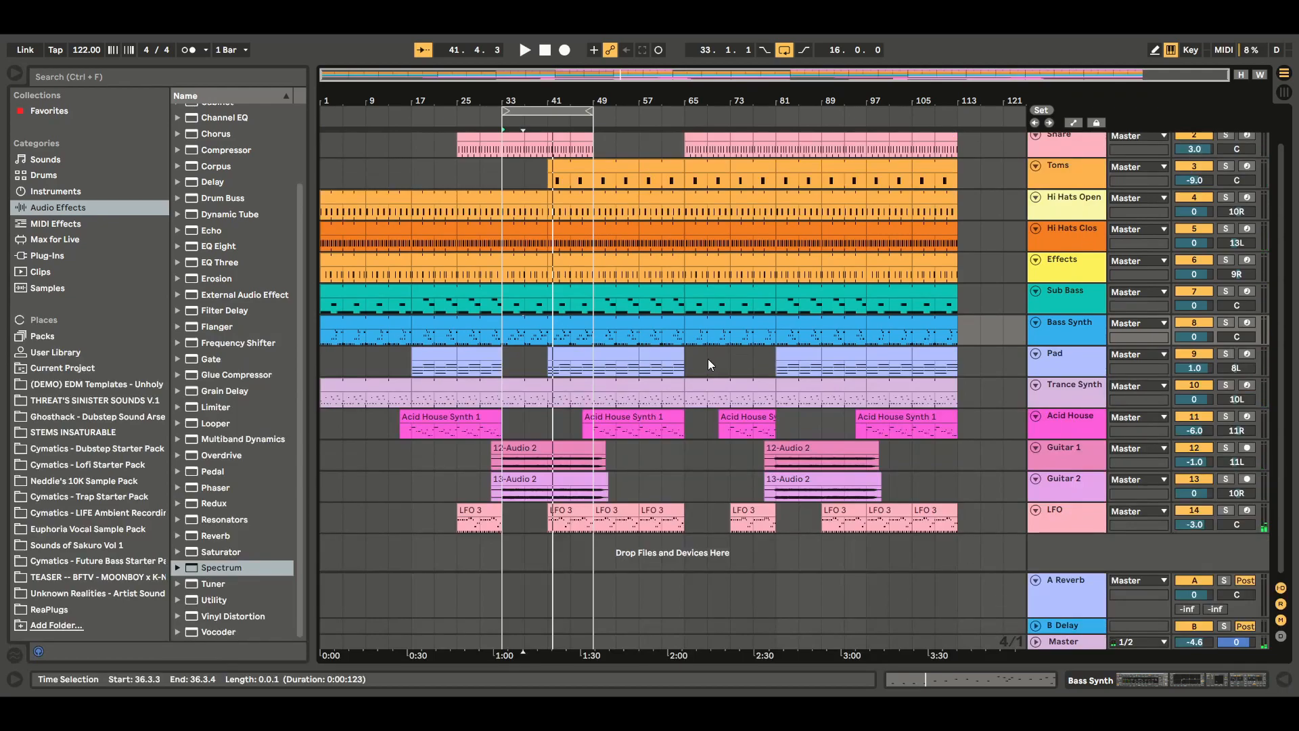
left_click(547, 325)
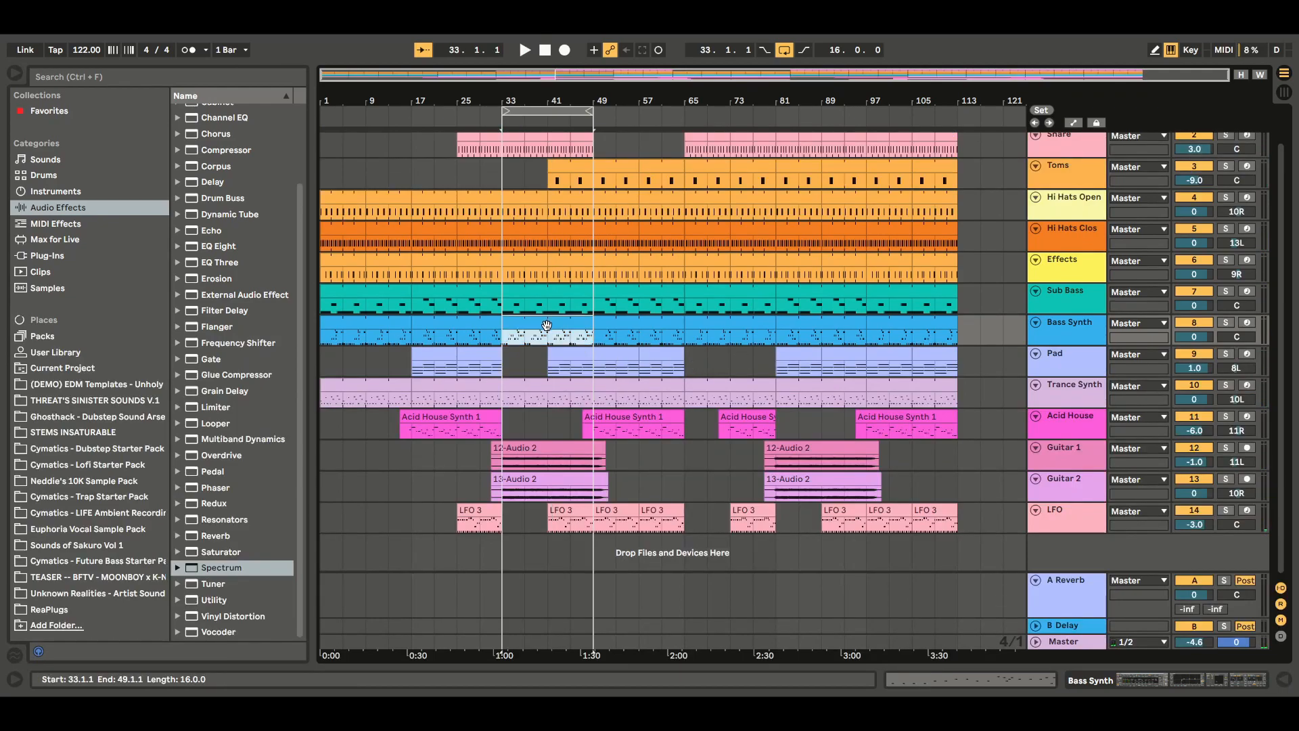
left_click(782, 334)
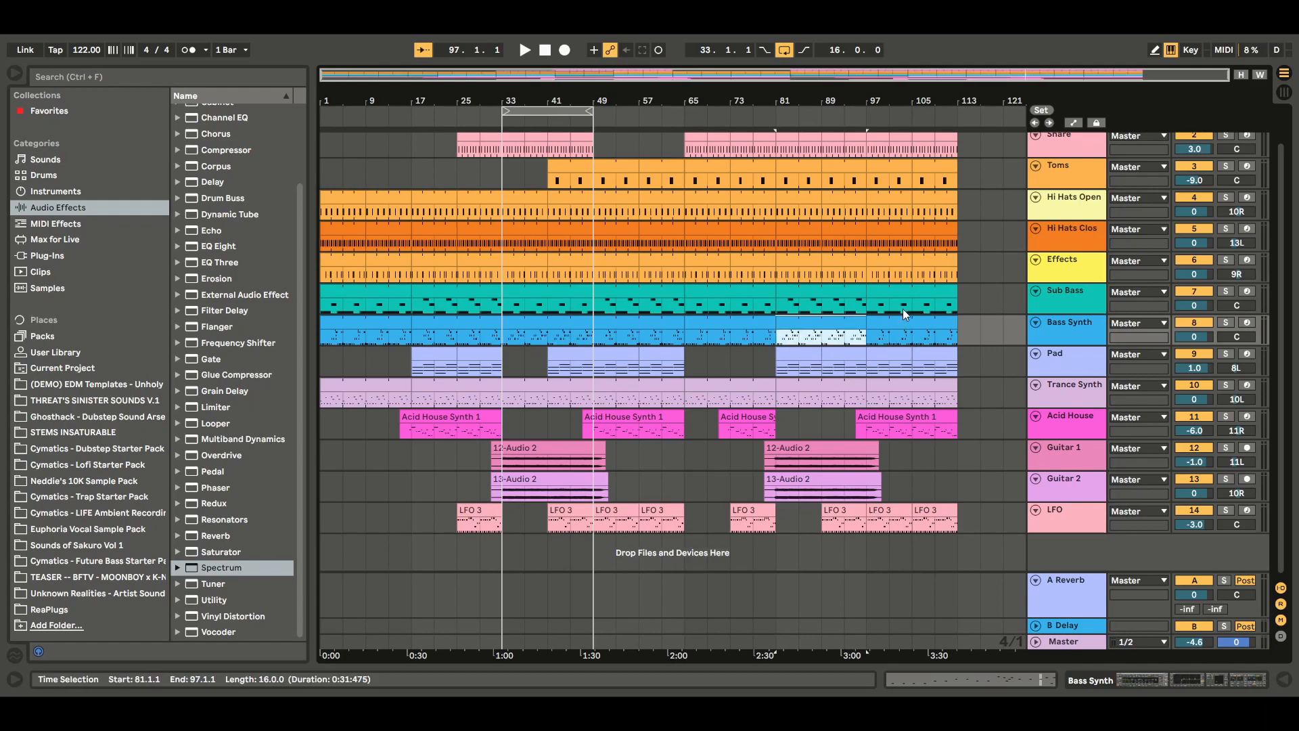
left_click(886, 324)
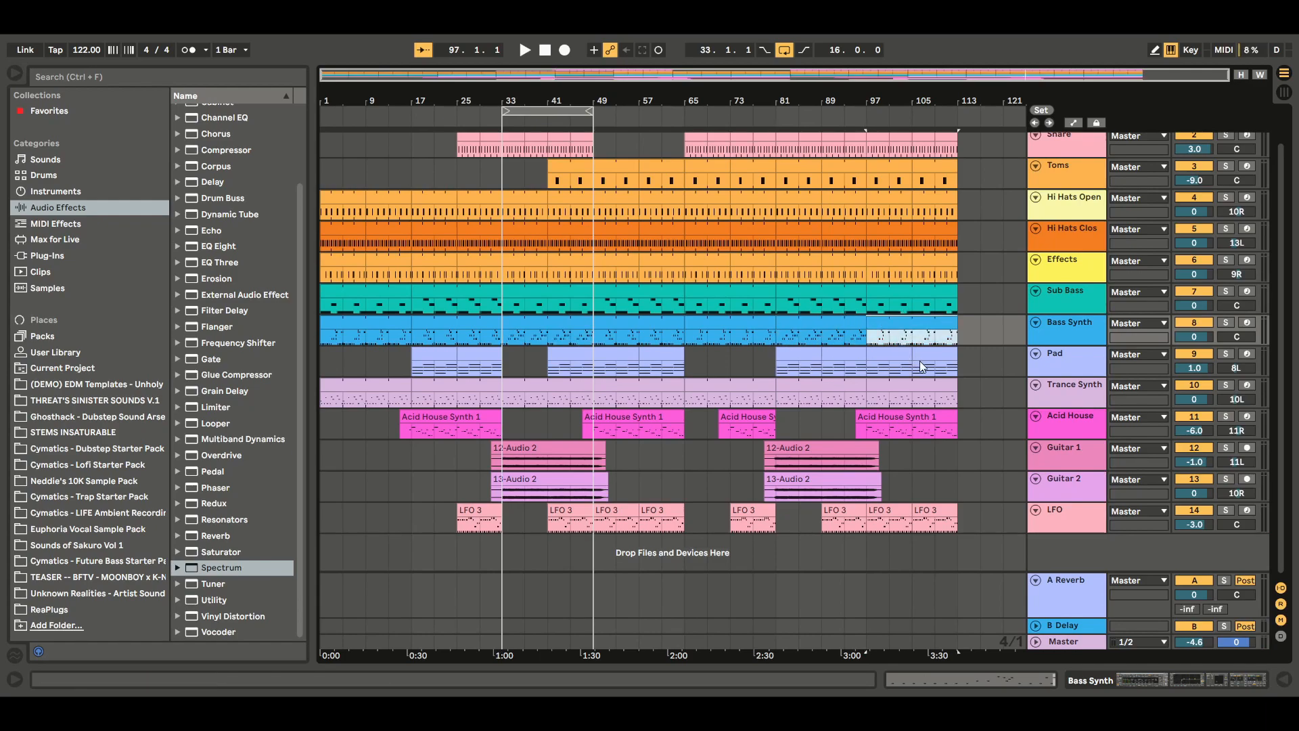
key("ctrl+v")
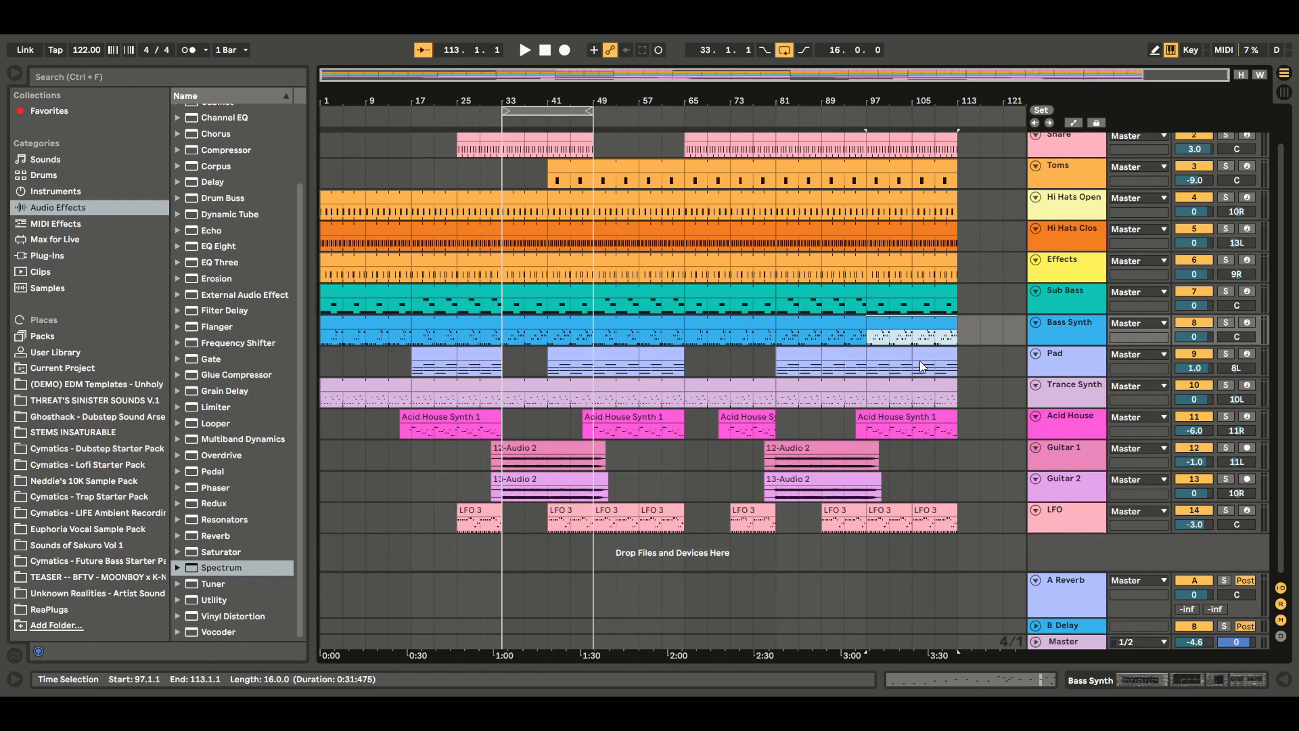
left_click(632, 323)
key("ctrl+v")
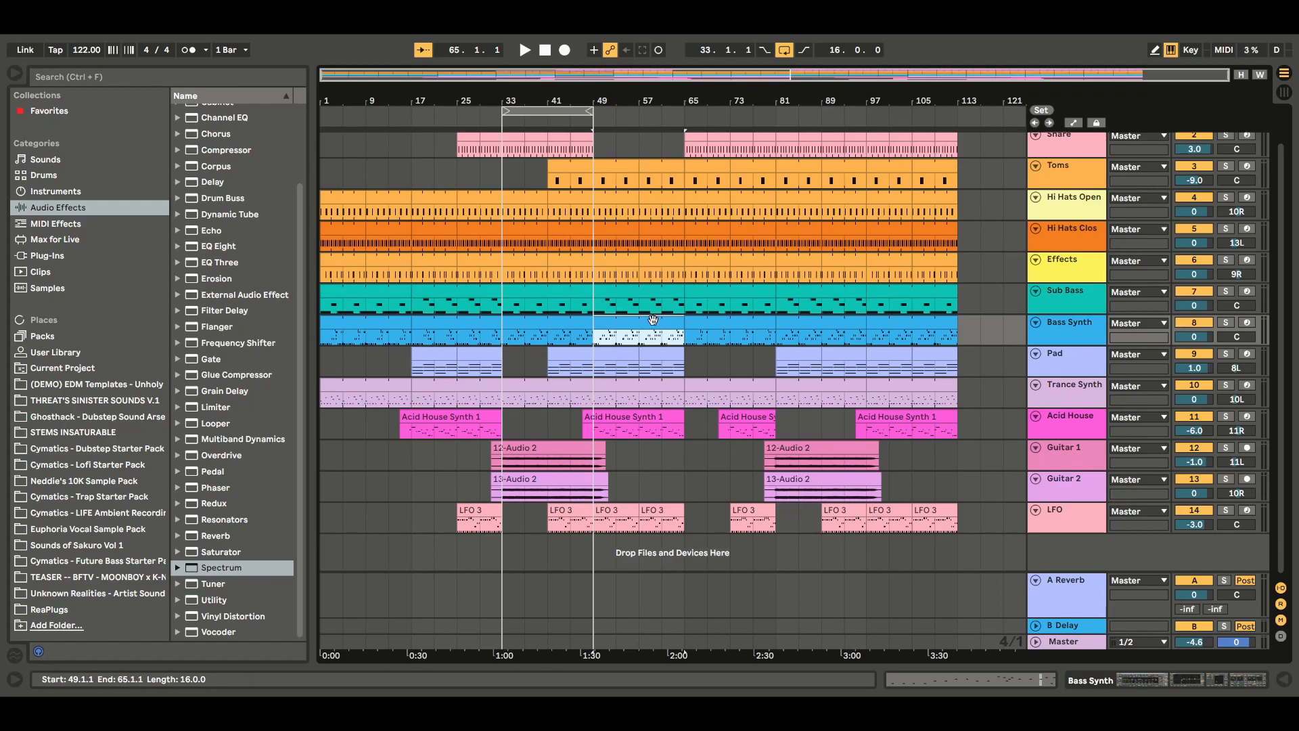
left_click(722, 324)
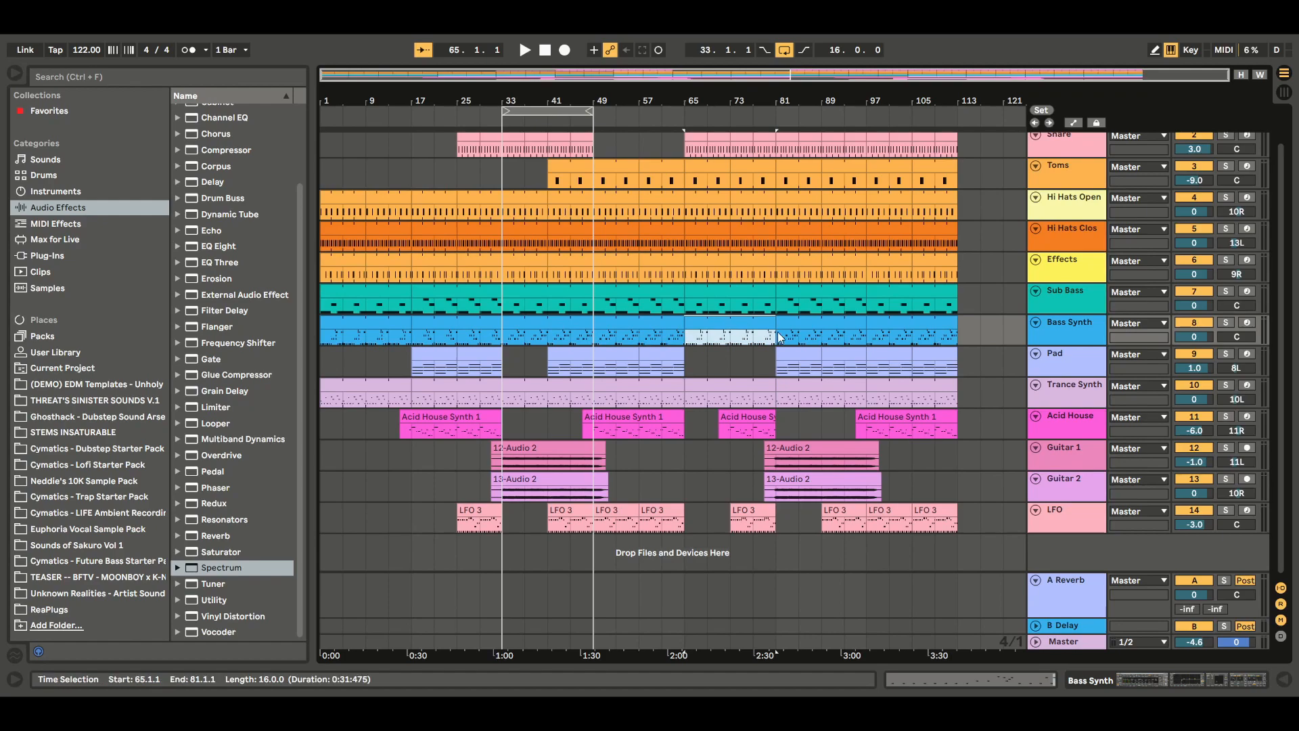
left_click(818, 323)
left_click(909, 323)
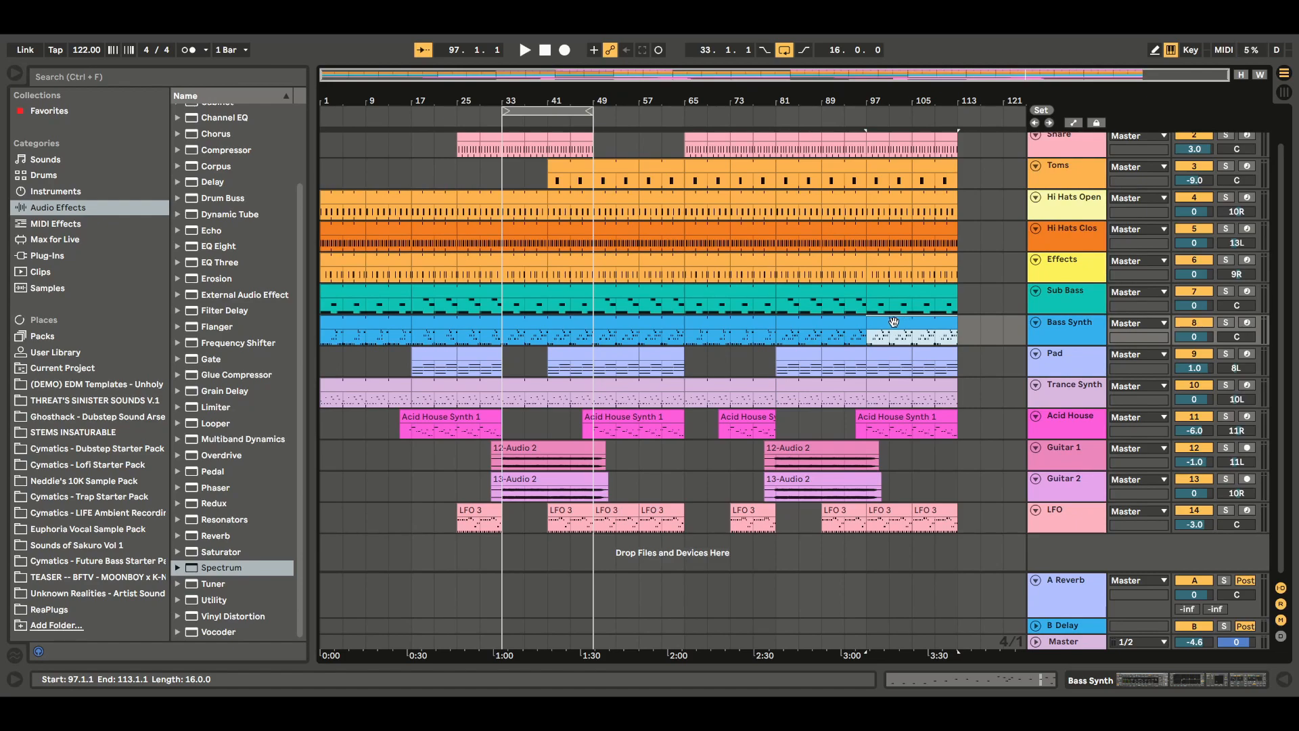
Show the Bass Synth track's device chain and turn off its Reverb.
double_click(1060, 338)
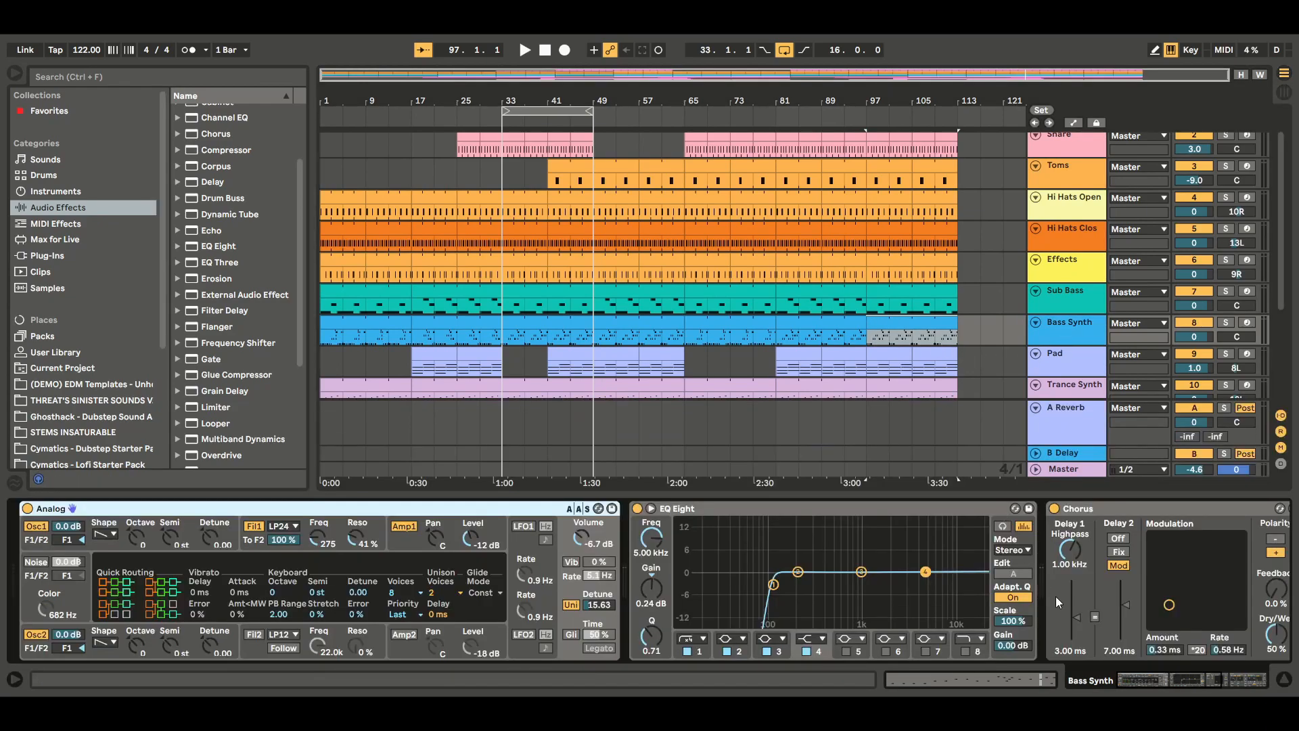
left_click_drag(1178, 676, 1264, 672)
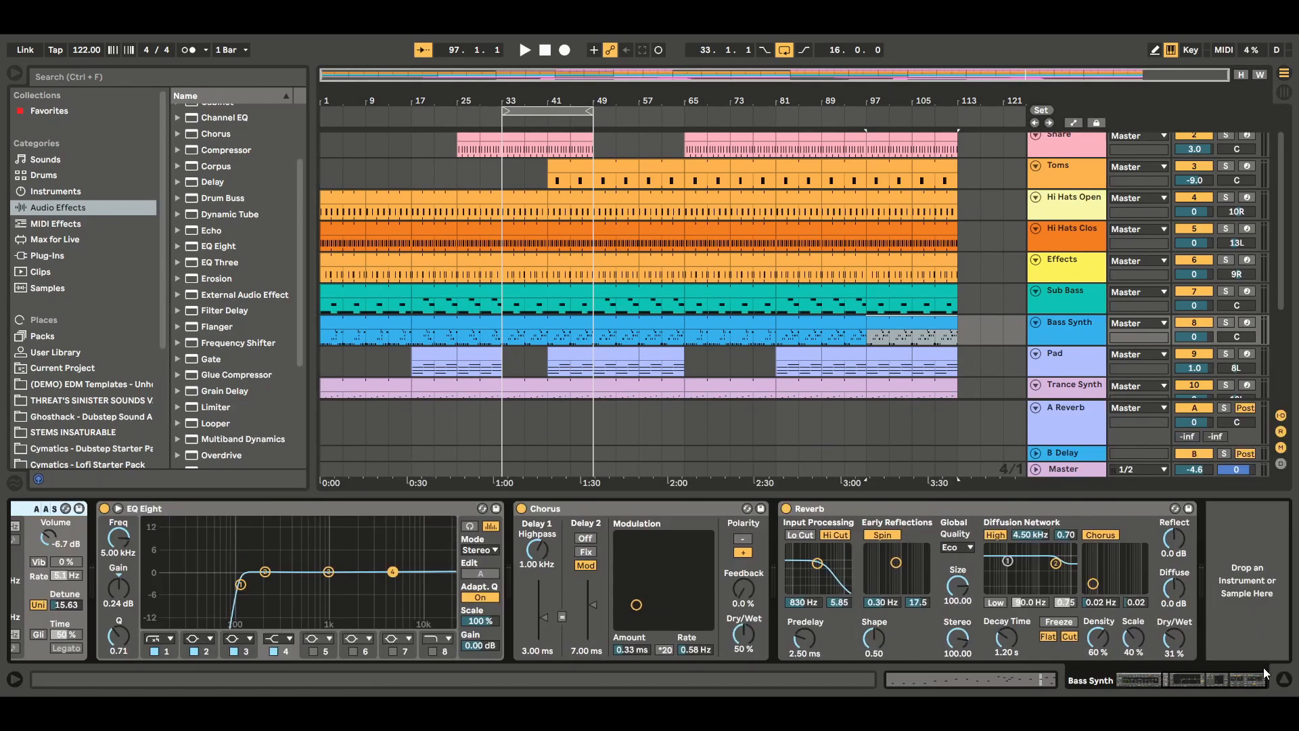
left_click(787, 511)
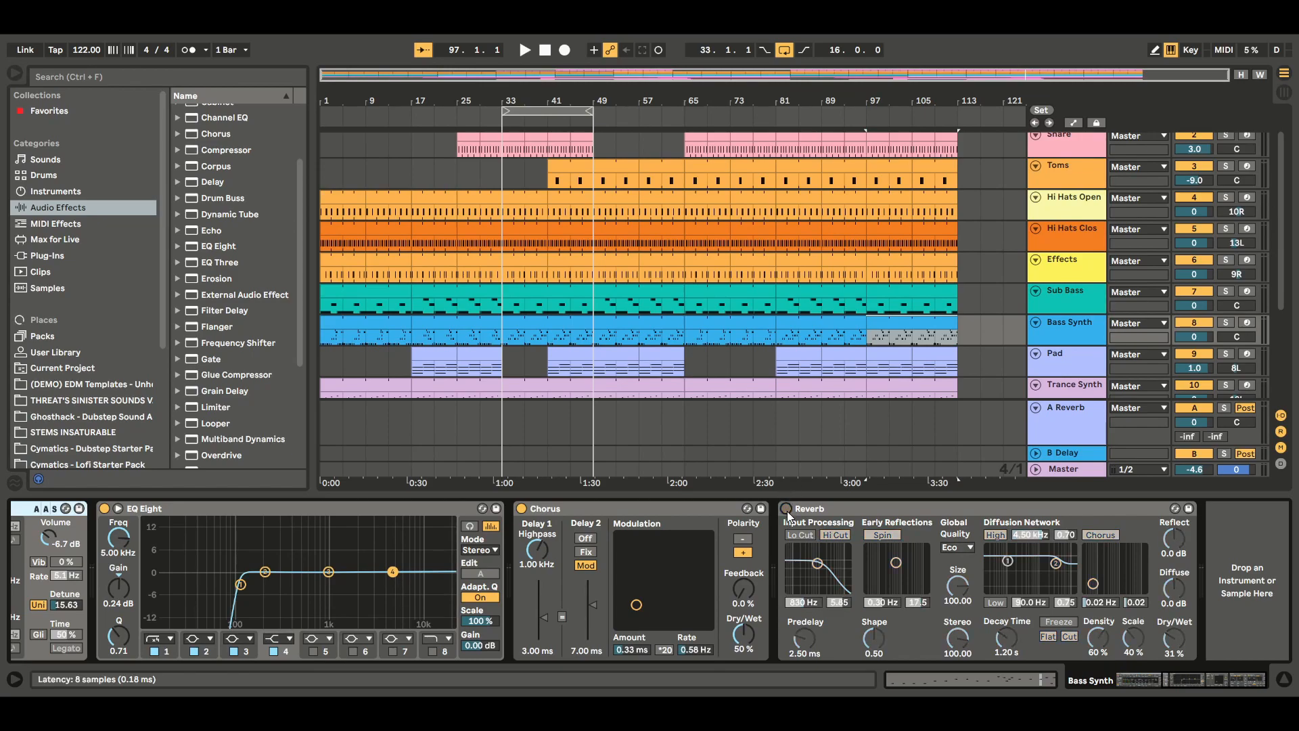
Play the arrangement from bar 97 and from bar 33 to check the bass without reverb, and stop playback.
left_click(525, 51)
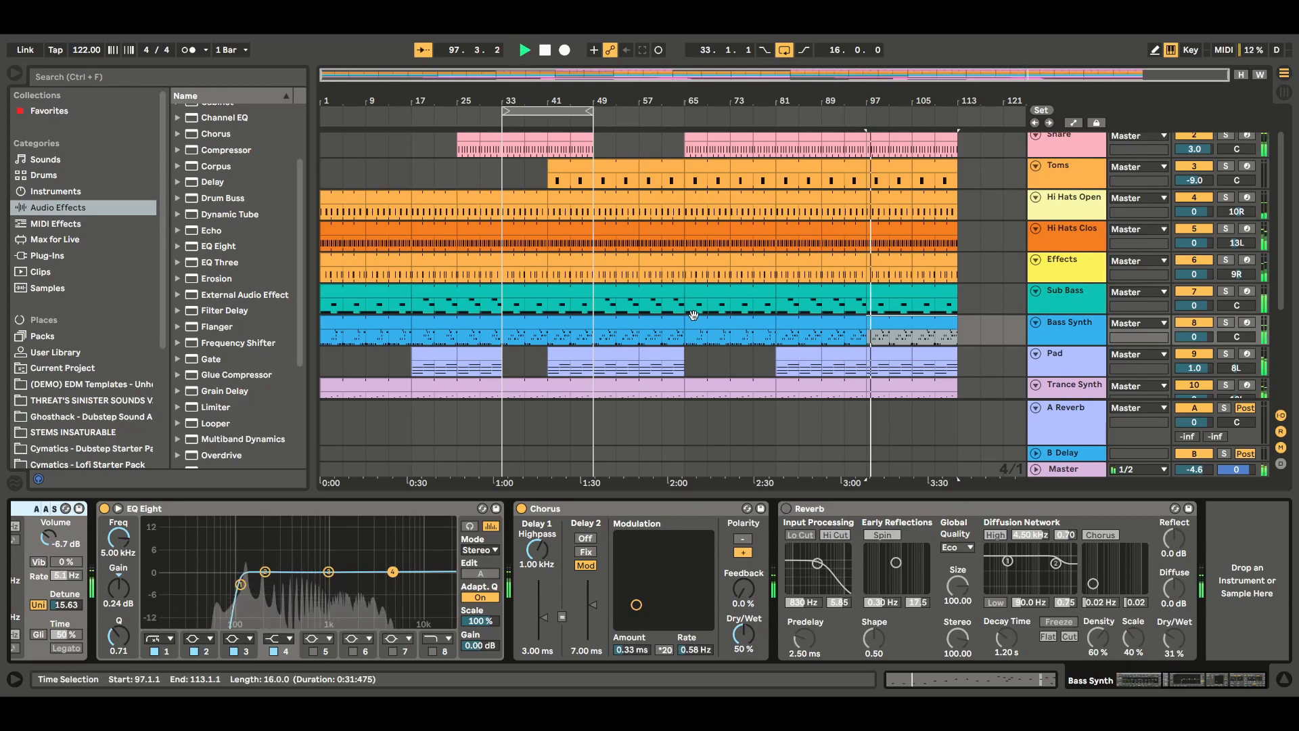
left_click(543, 323)
left_click(525, 51)
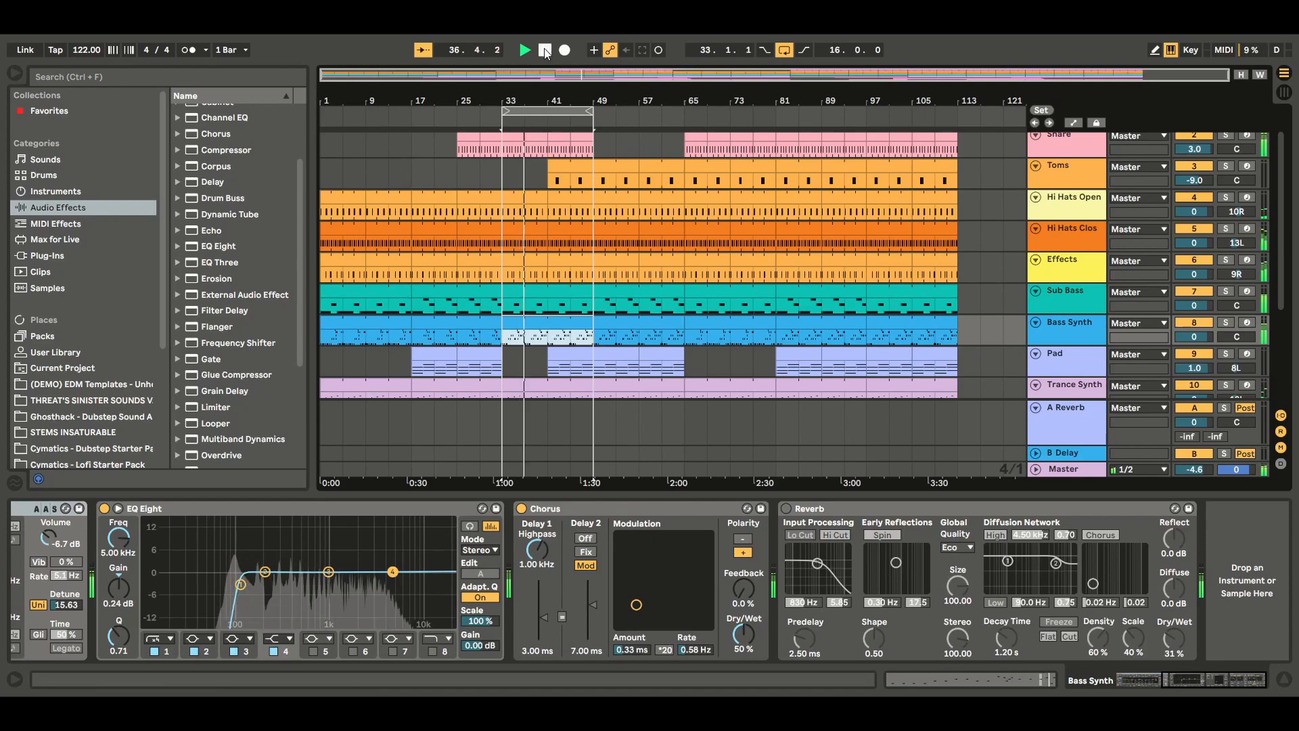
left_click(545, 51)
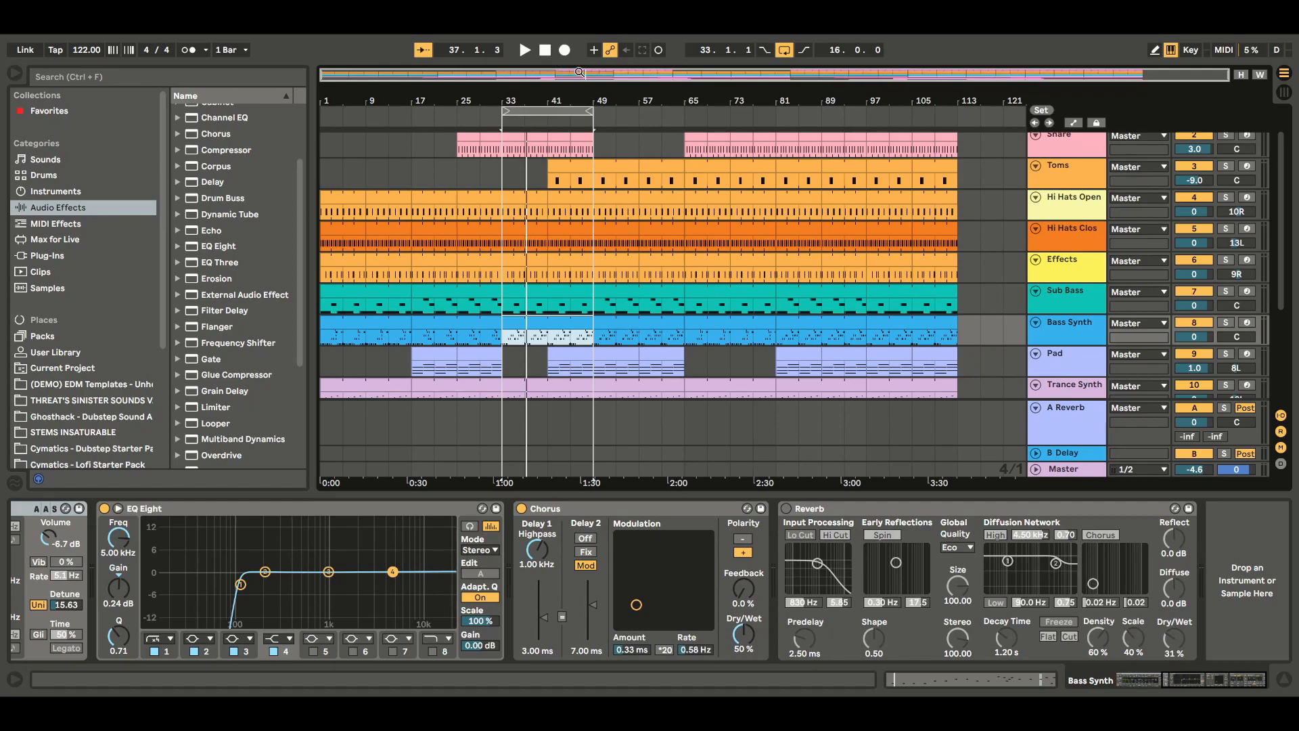
Hide the device view and the browser, and return the play position to the start of the arrangement.
left_click(1288, 682)
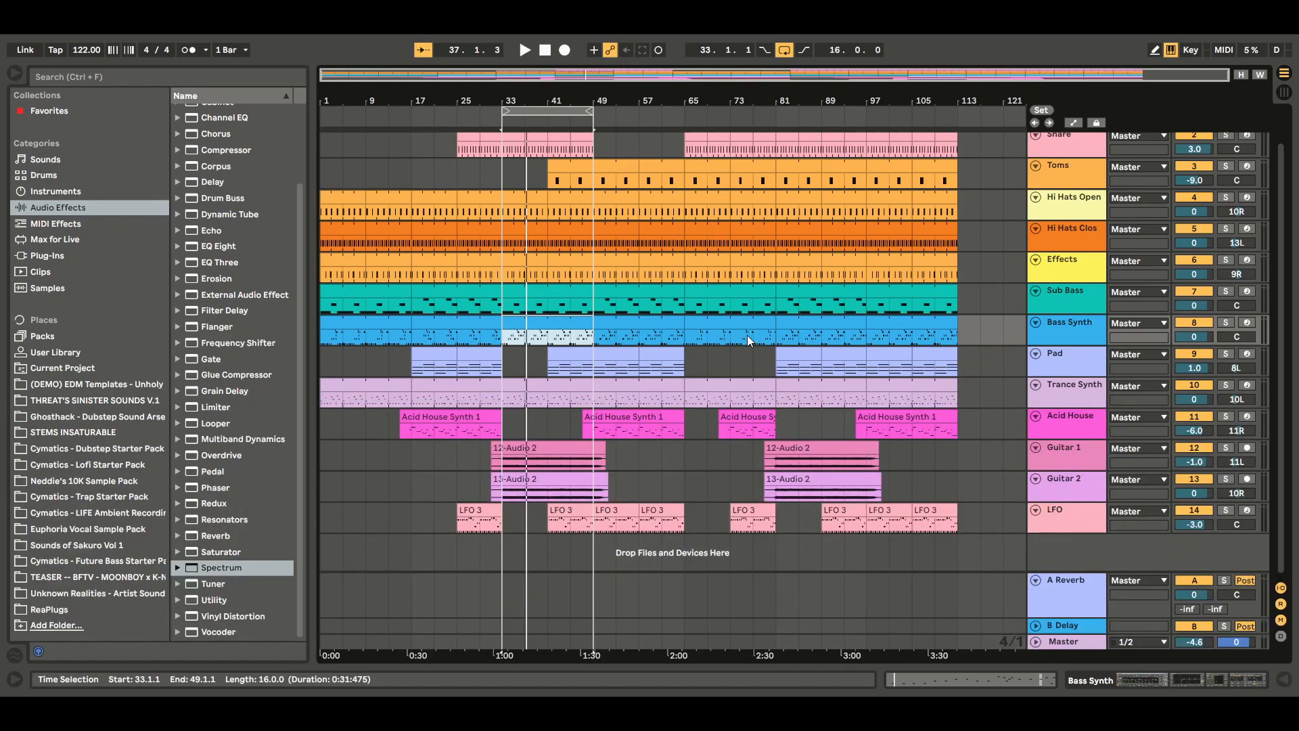
left_click(545, 50)
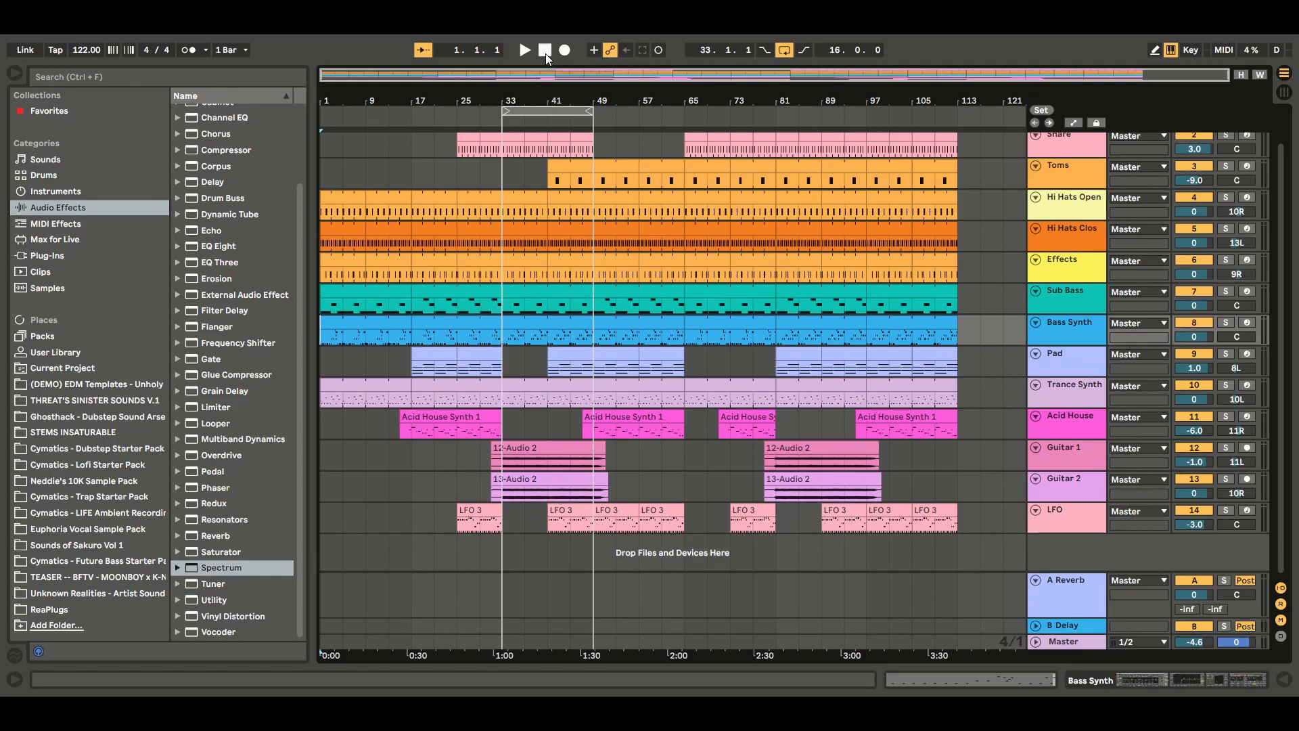
left_click(17, 72)
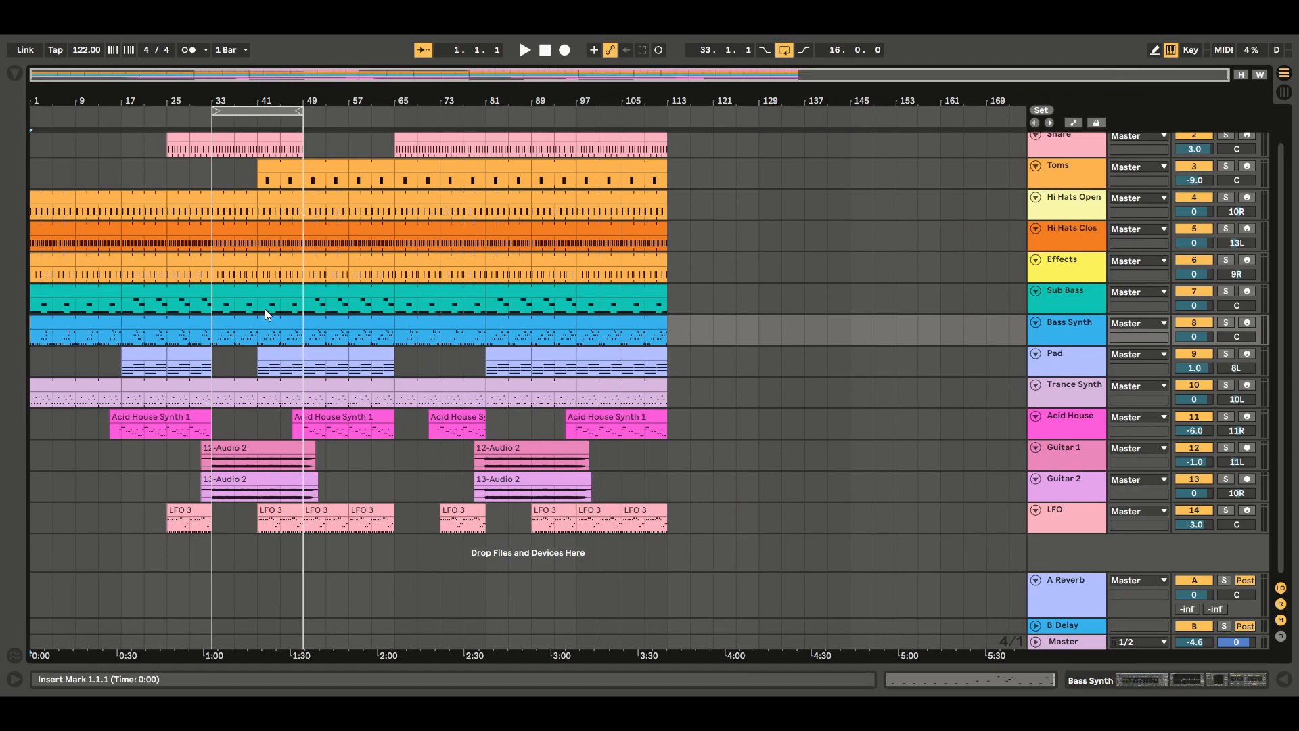
Remove the Trance Synth clips before bar 49 and trim the start of its next clip to bar 53.
left_click(318, 397)
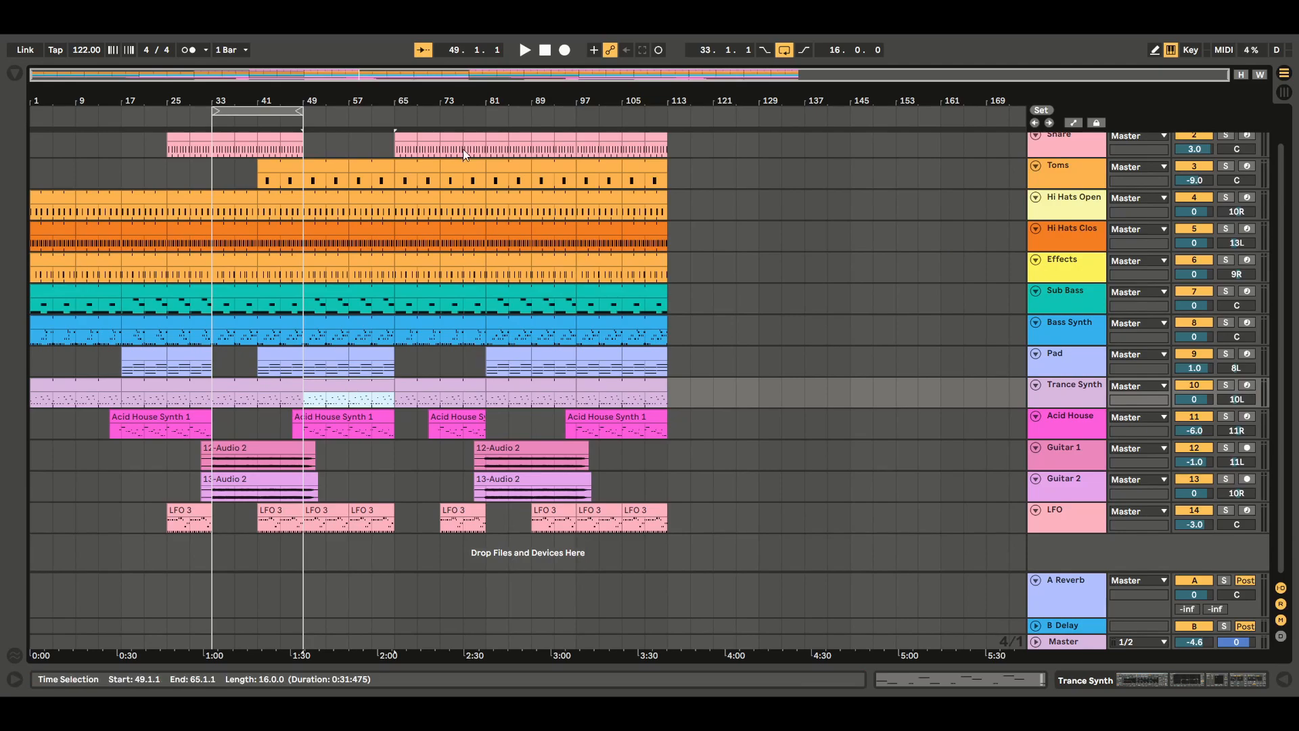
left_click_drag(420, 73, 750, 139)
left_click_drag(450, 82, 700, 79)
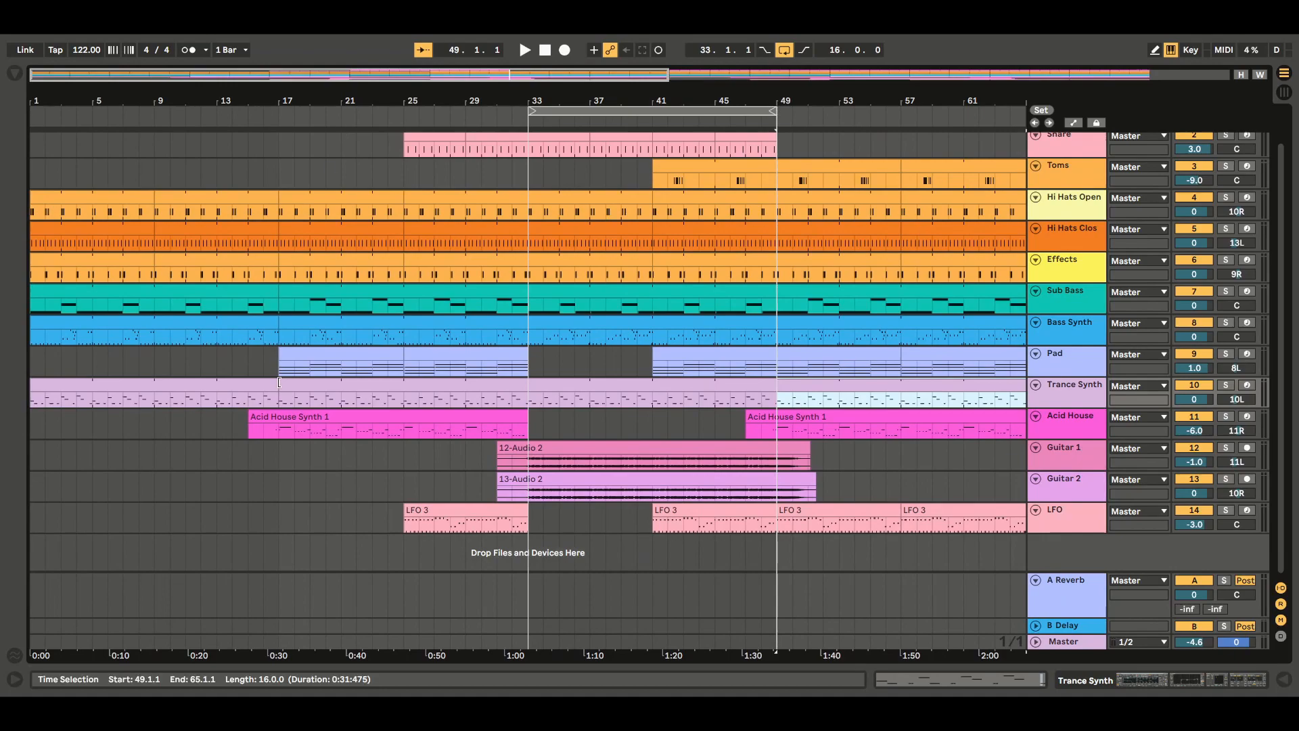
left_click(187, 388)
left_click_drag(186, 387, 473, 392)
left_click_drag(645, 392, 675, 385)
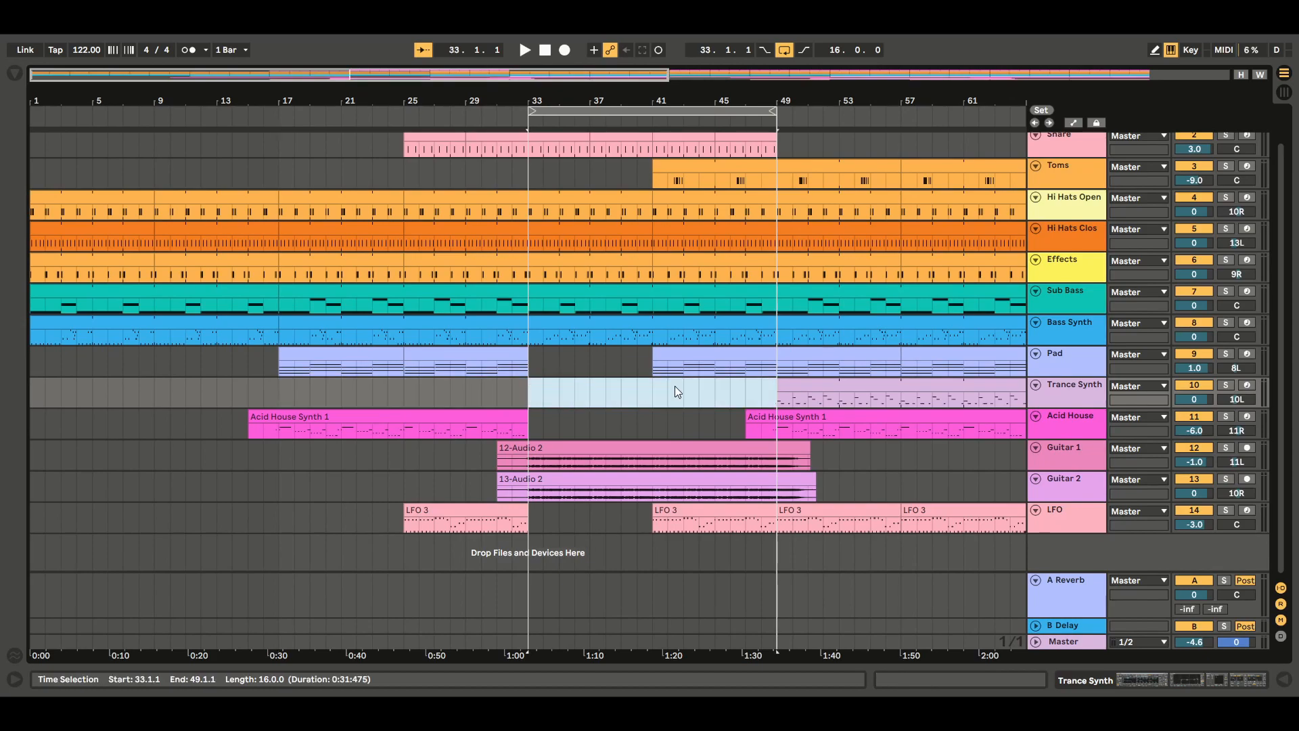
left_click_drag(779, 387, 842, 388)
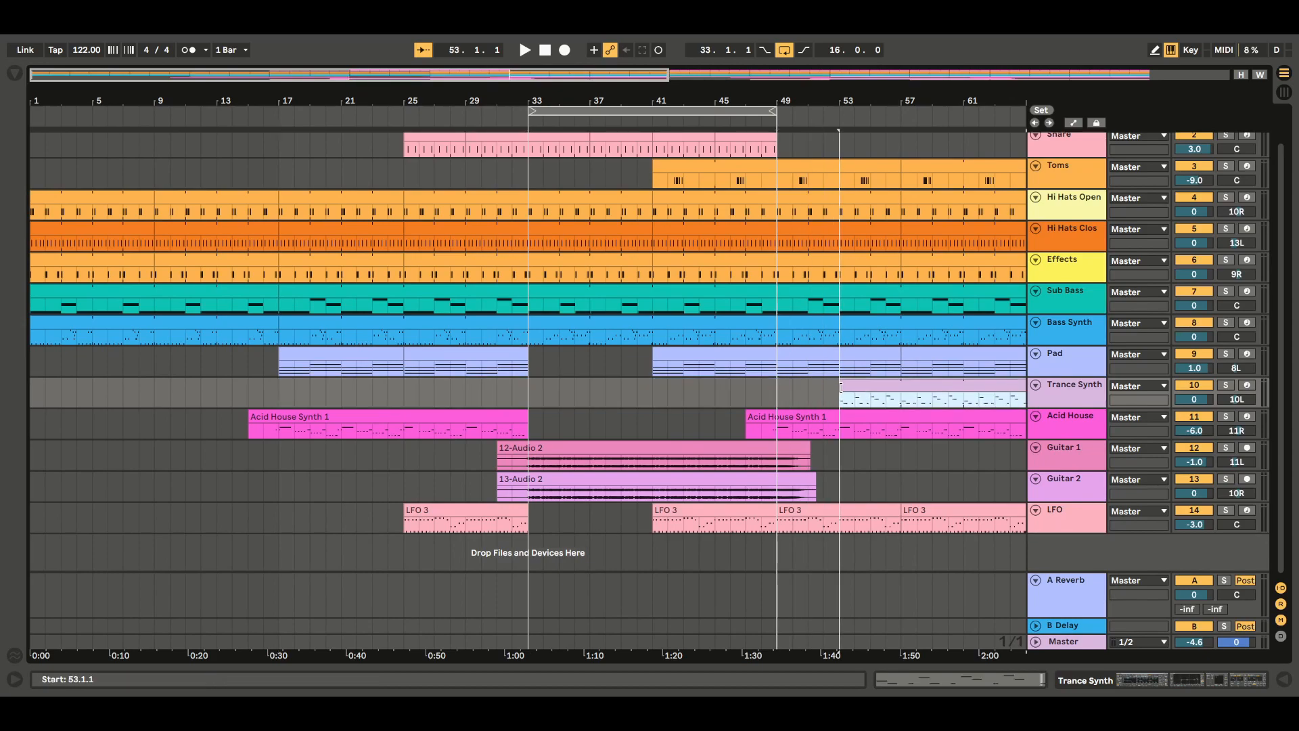
Remove the Trance Synth clip between bars 65 and 81, and undo that removal.
left_click(785, 336)
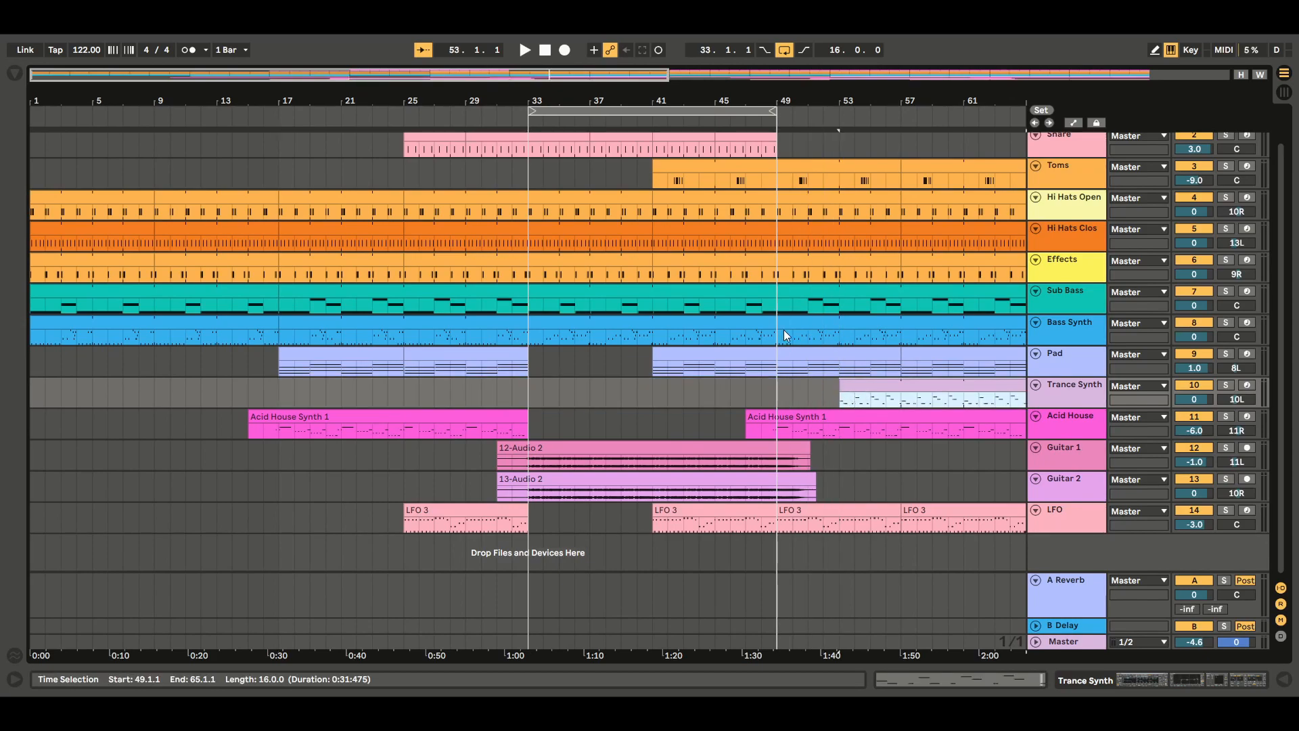
left_click_drag(628, 75, 818, 77)
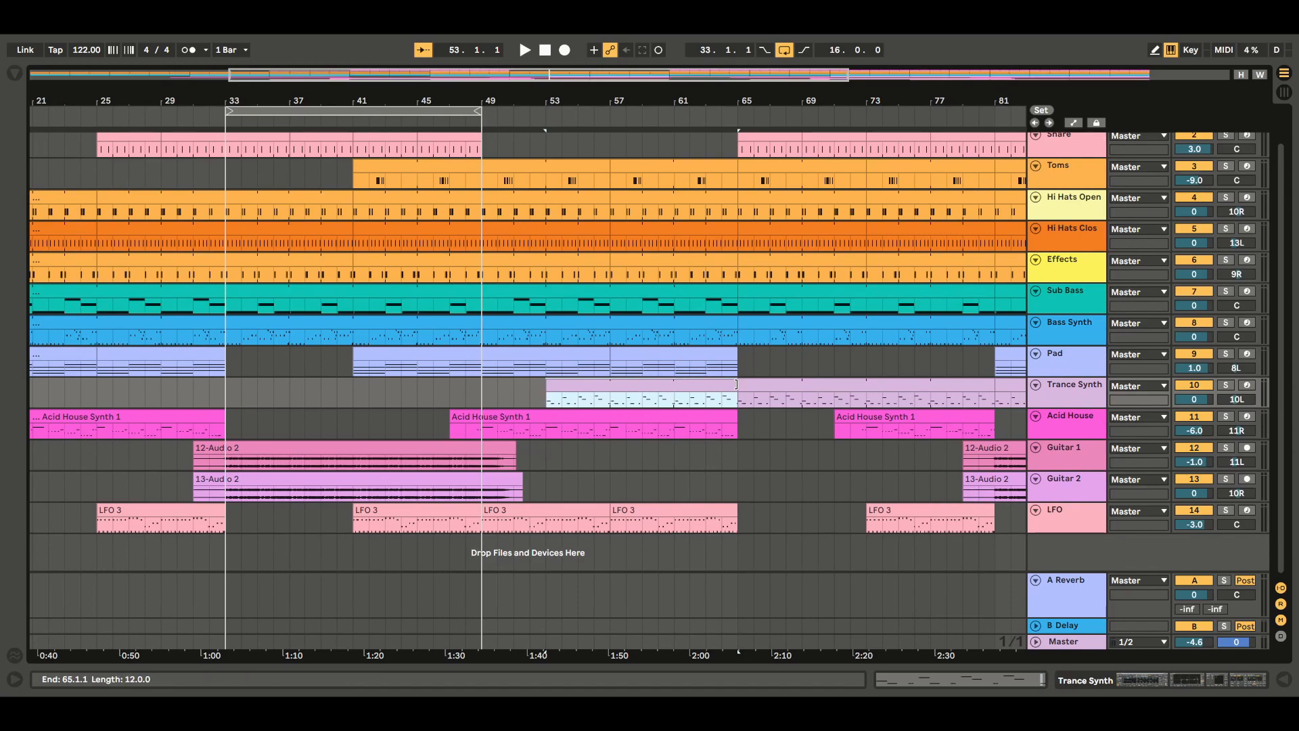
left_click(776, 385)
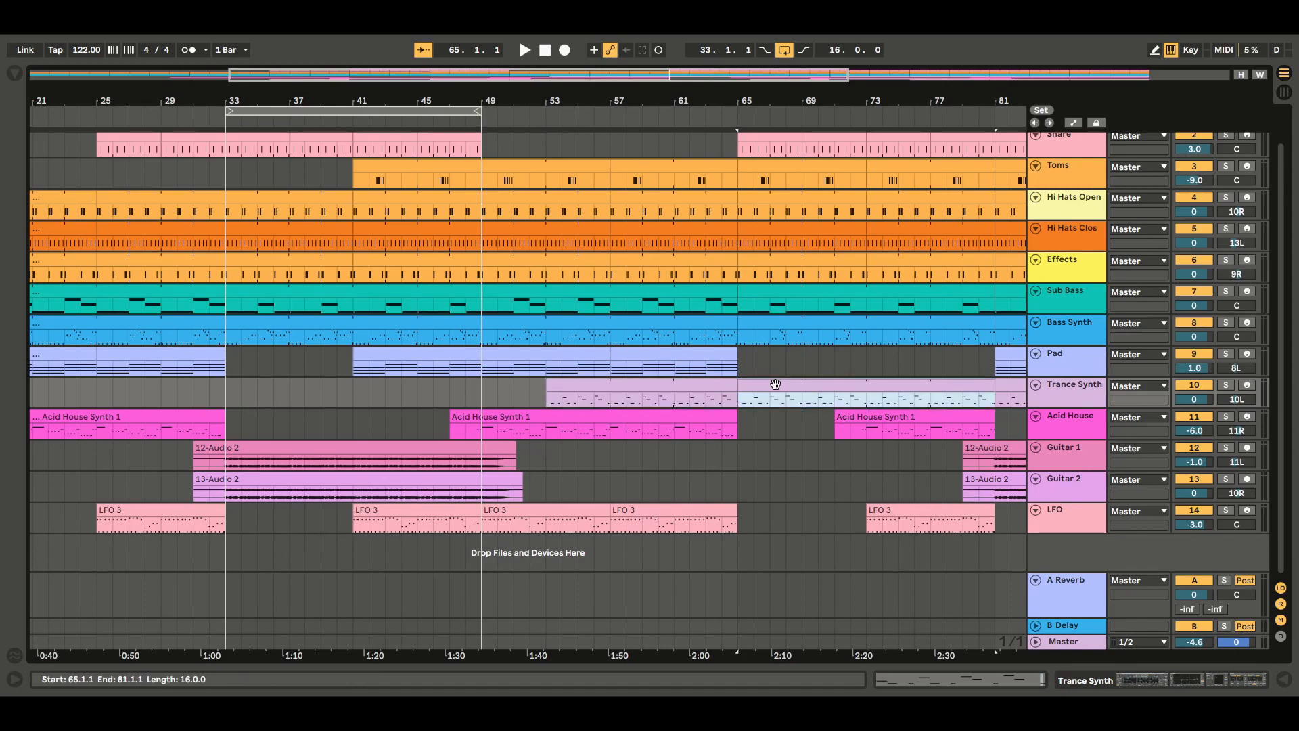
key("Delete")
left_click_drag(625, 74, 851, 75)
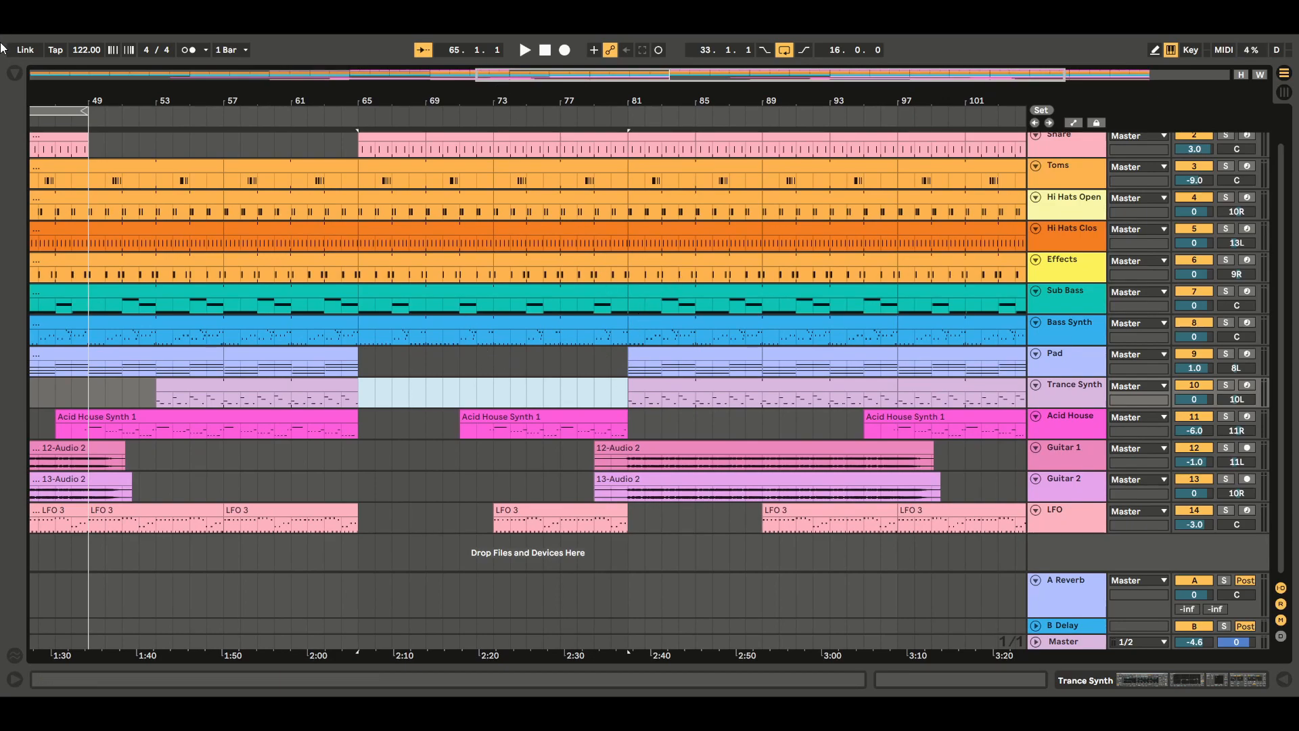
key("ctrl+z")
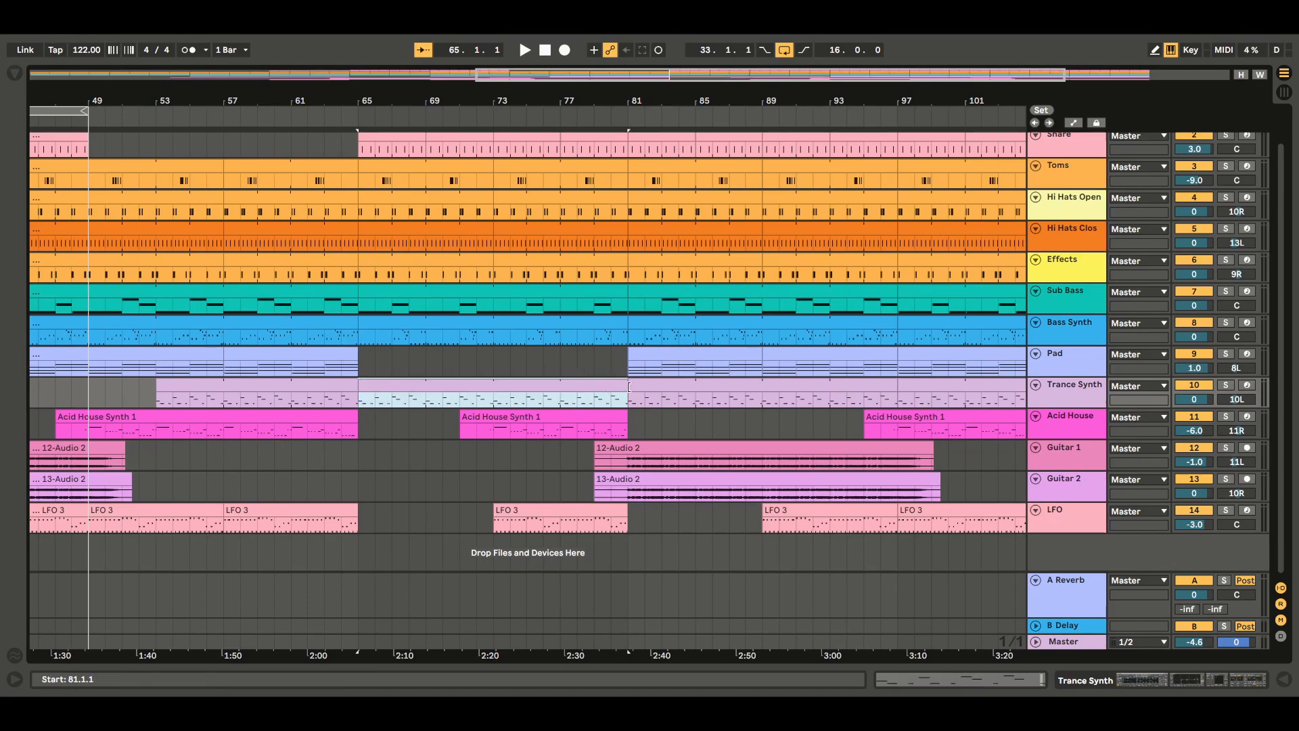
Trim the start of the Trance Synth clip at bar 65 to bar 73, and delete the clip between bars 81 and 97.
left_click_drag(374, 386, 493, 386)
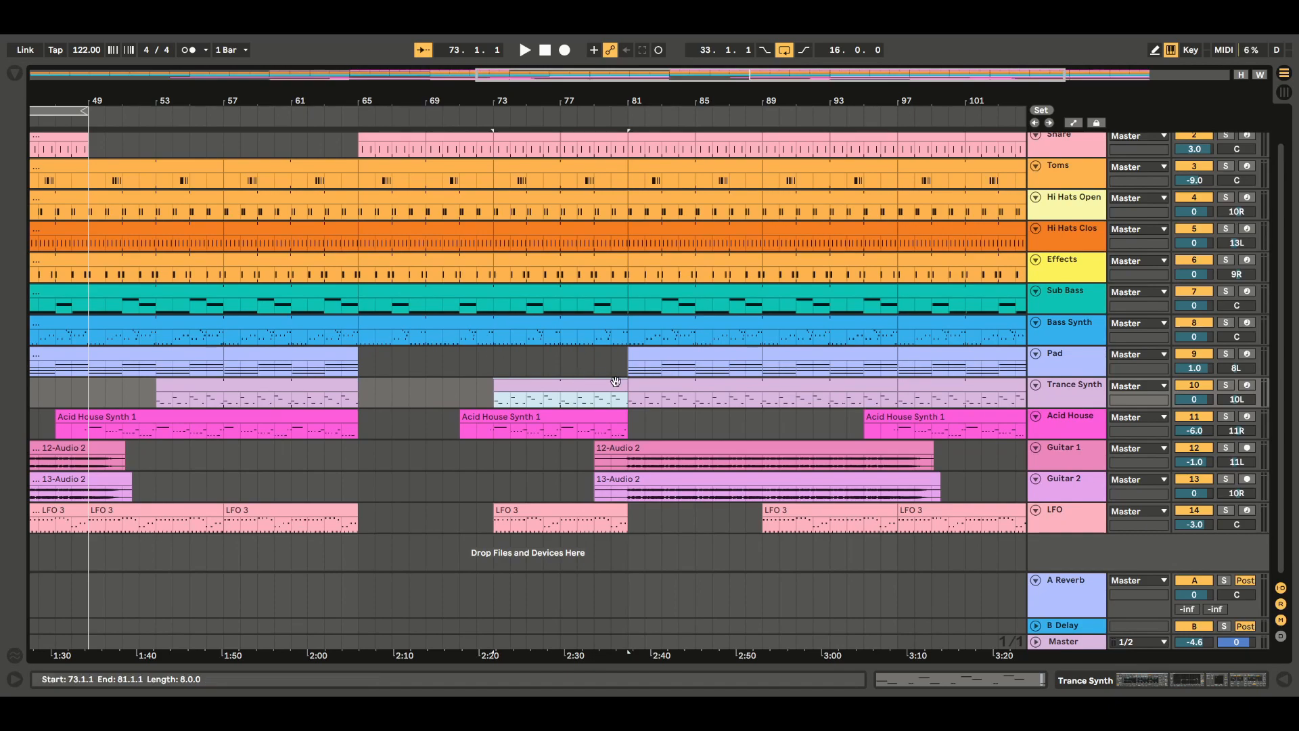
left_click(684, 386)
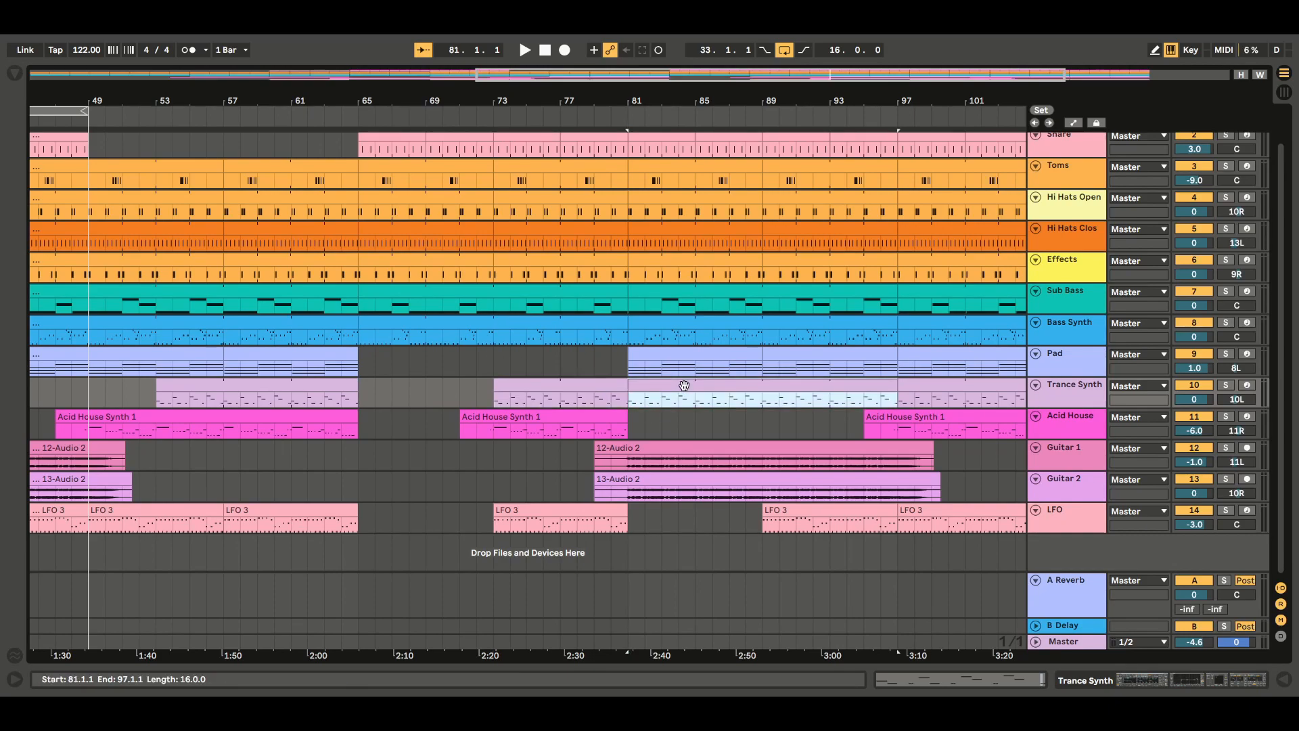
key("Delete")
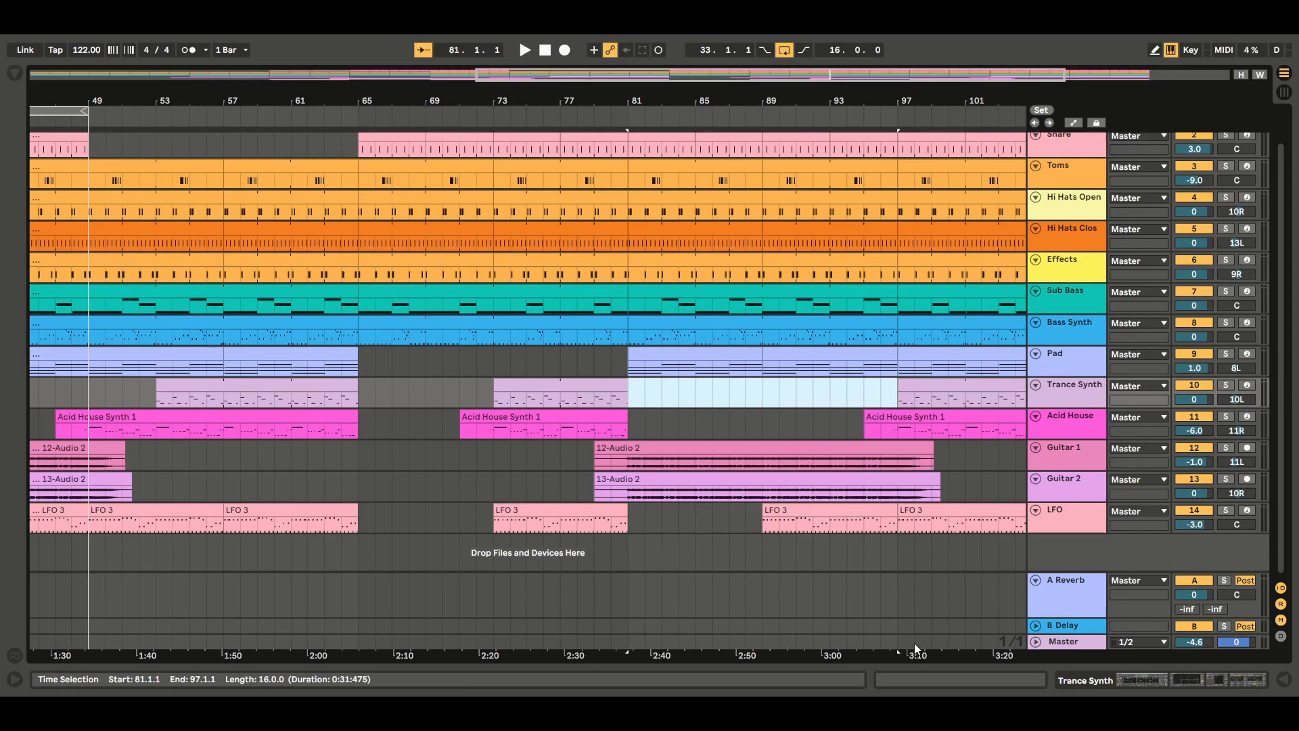
Play the arrangement from the start and set the loop range to bars 53 through 65.
left_click_drag(700, 74, 865, 77)
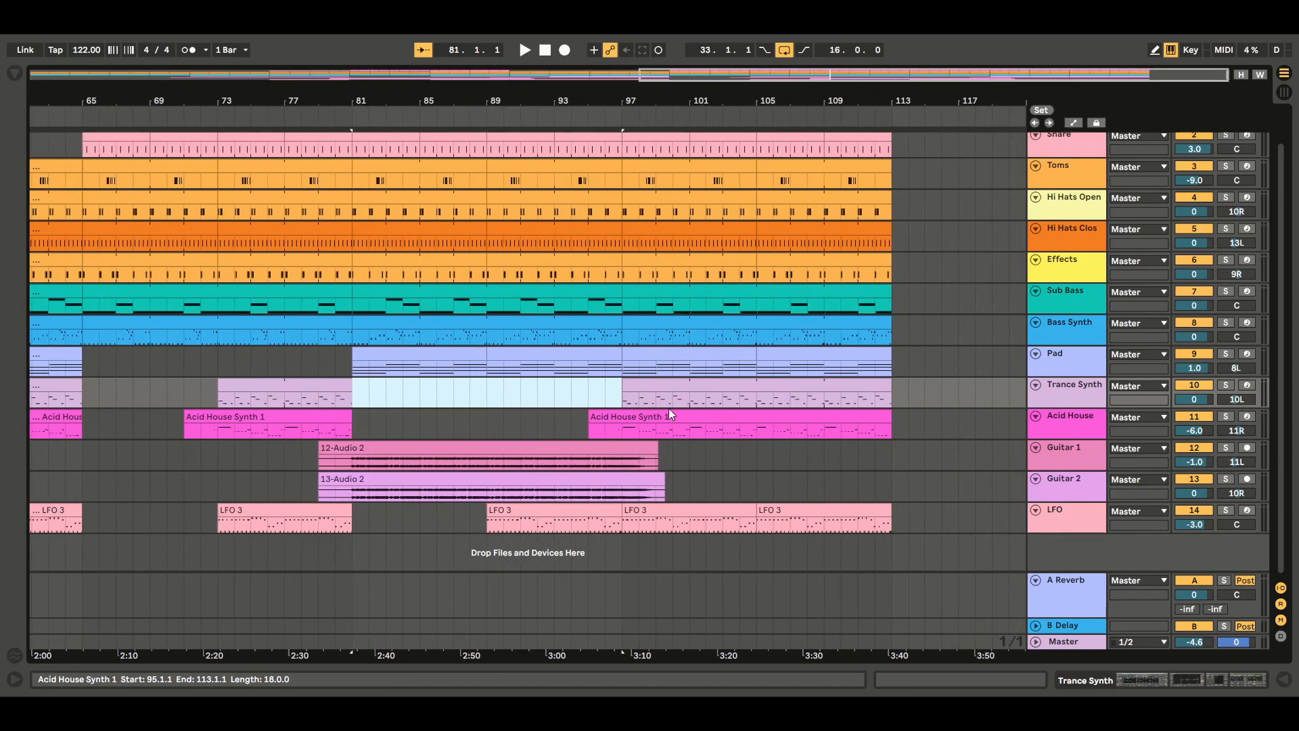
left_click_drag(663, 76, 78, 77)
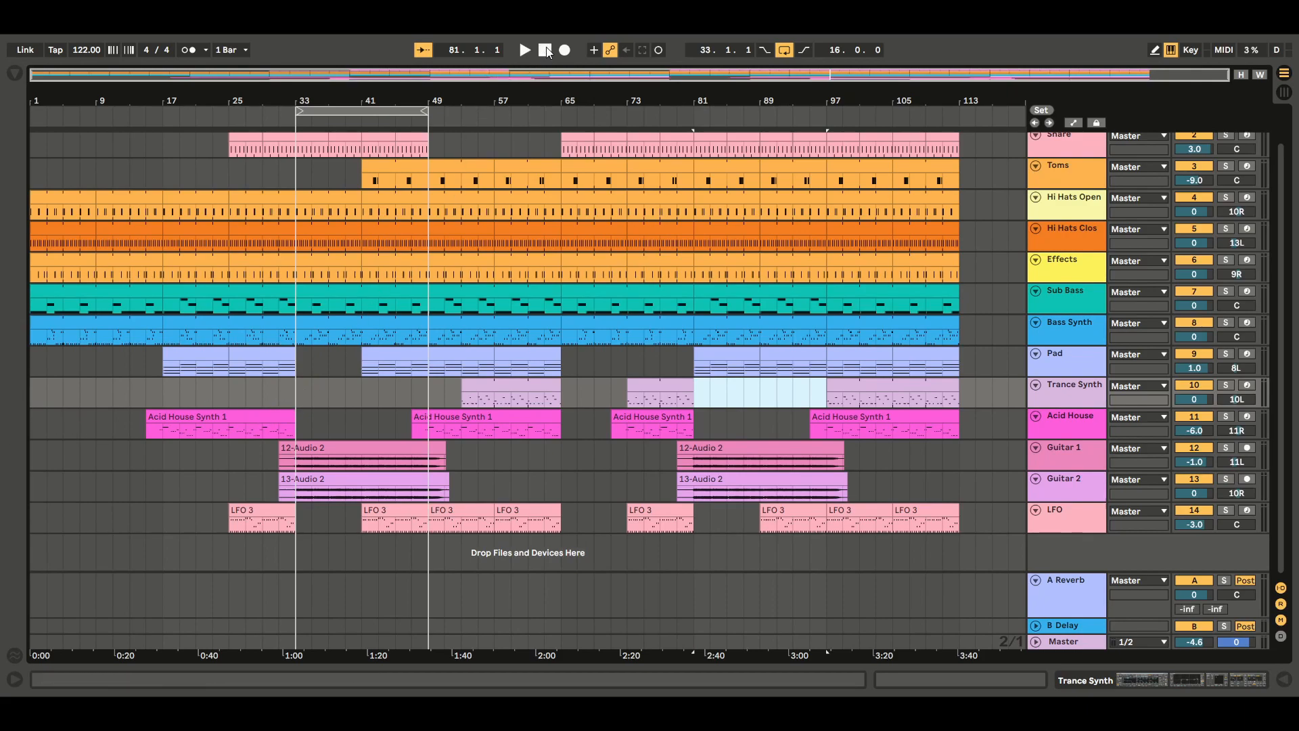
key("space")
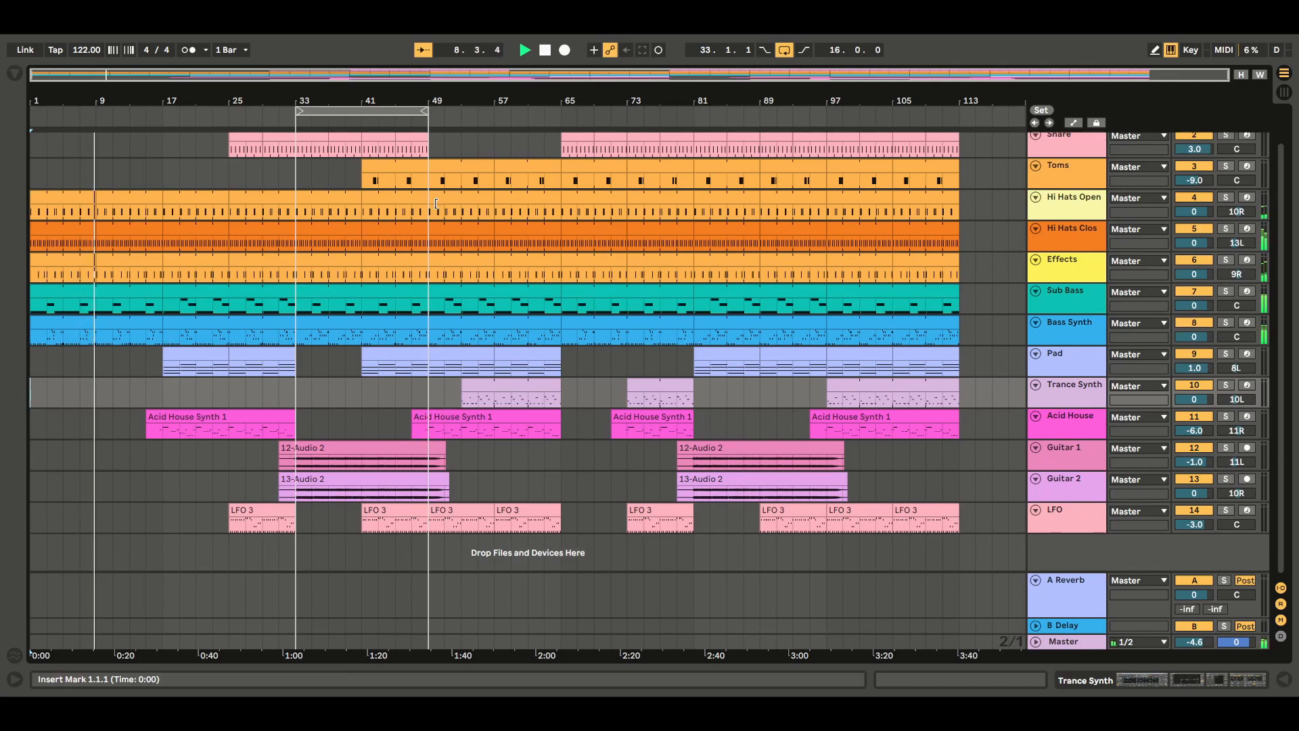
left_click_drag(427, 110, 554, 136)
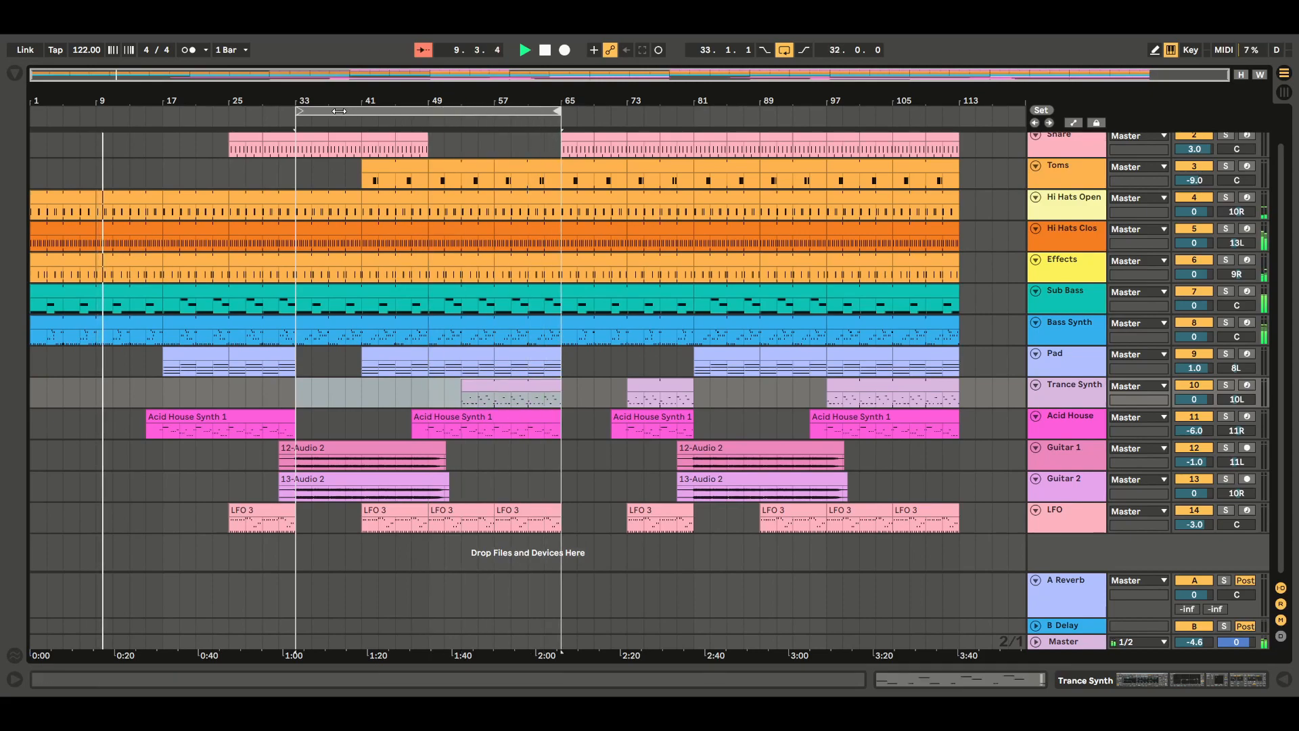
left_click_drag(296, 110, 459, 133)
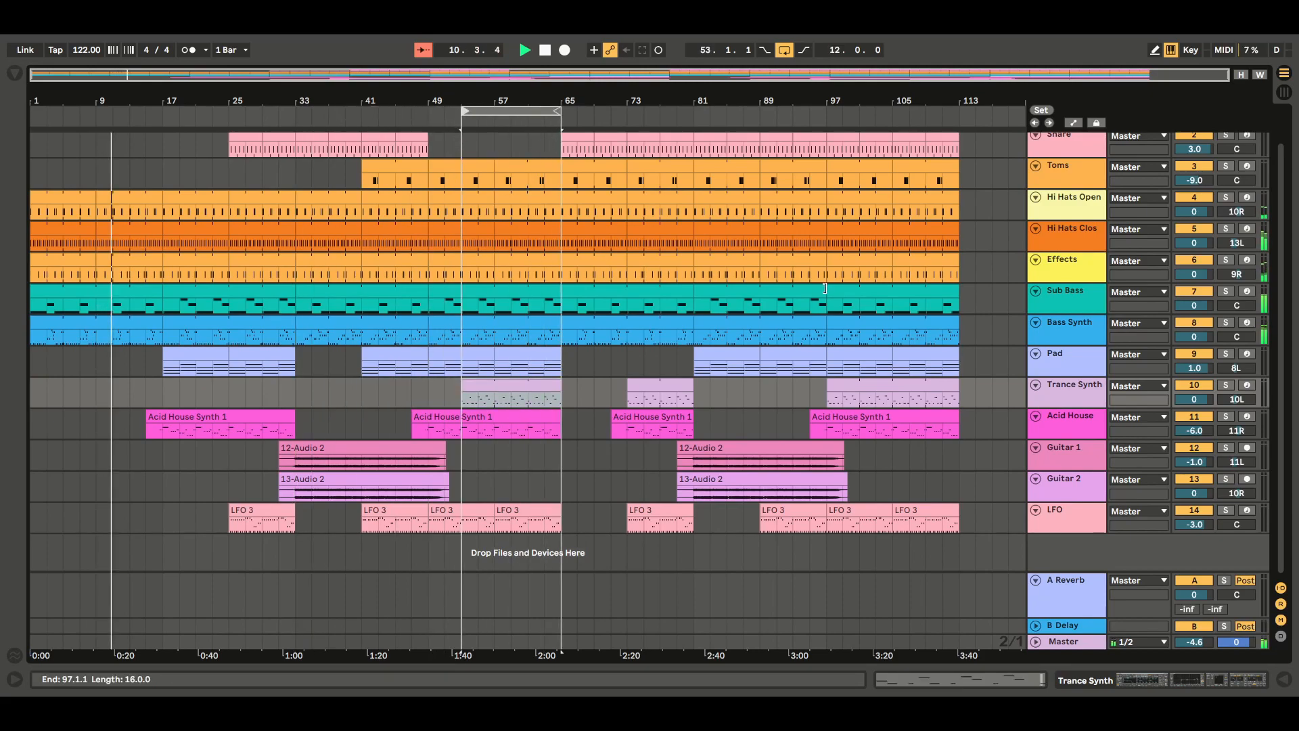
Compare playback with the Effects track muted and unmuted, and remove all Effects clips before bar 17.
scroll(1289, 245, "up", 1)
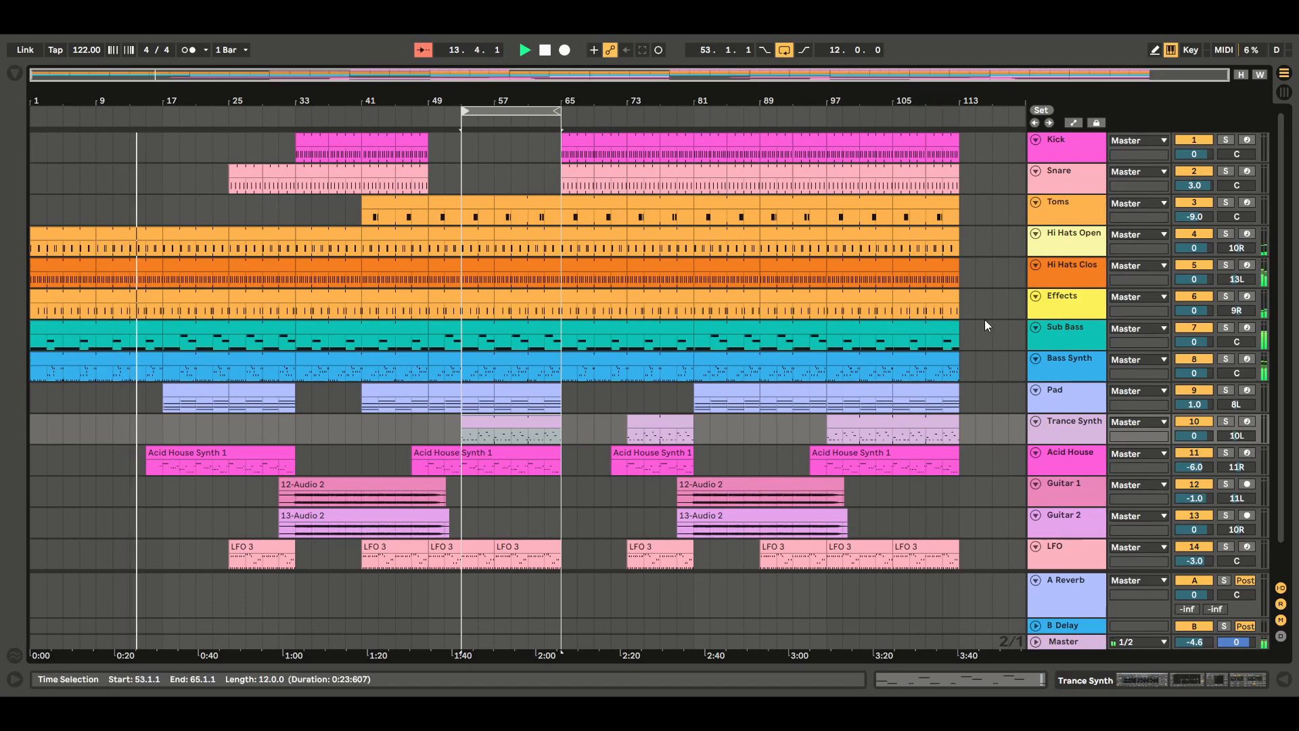
left_click(1199, 296)
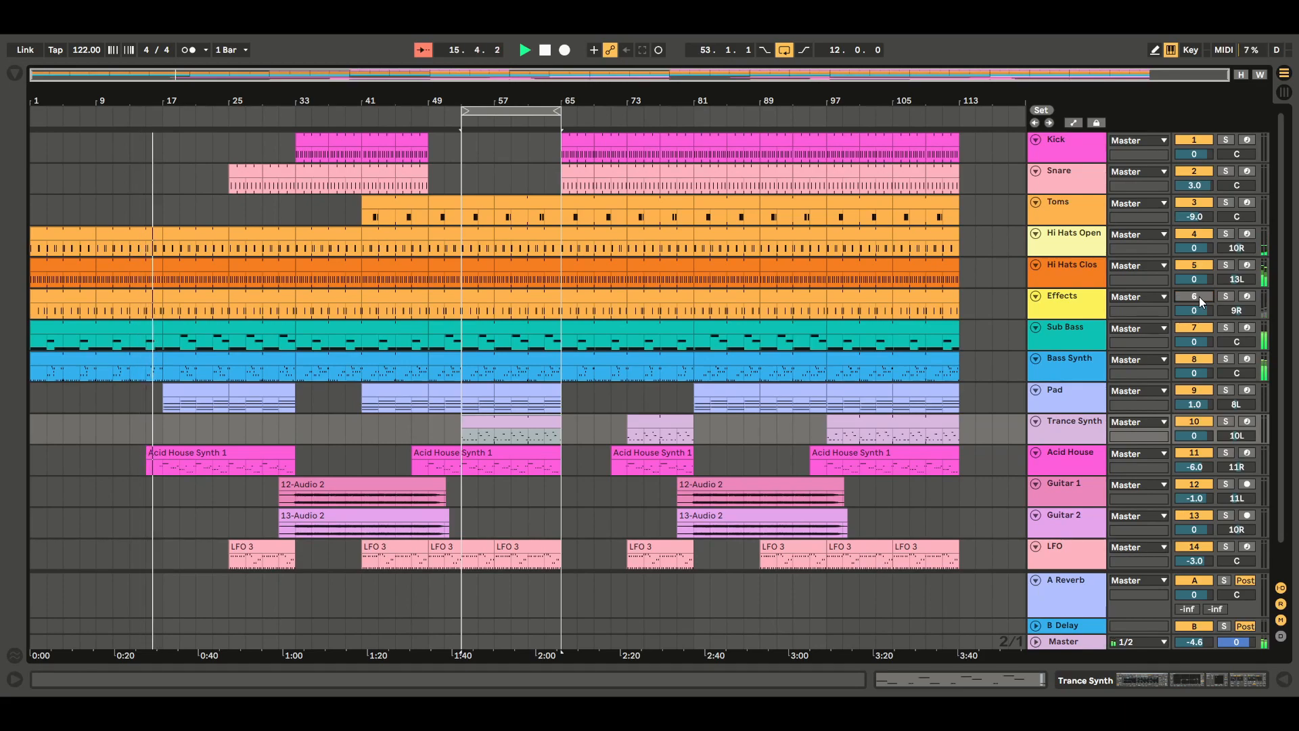
left_click(1199, 297)
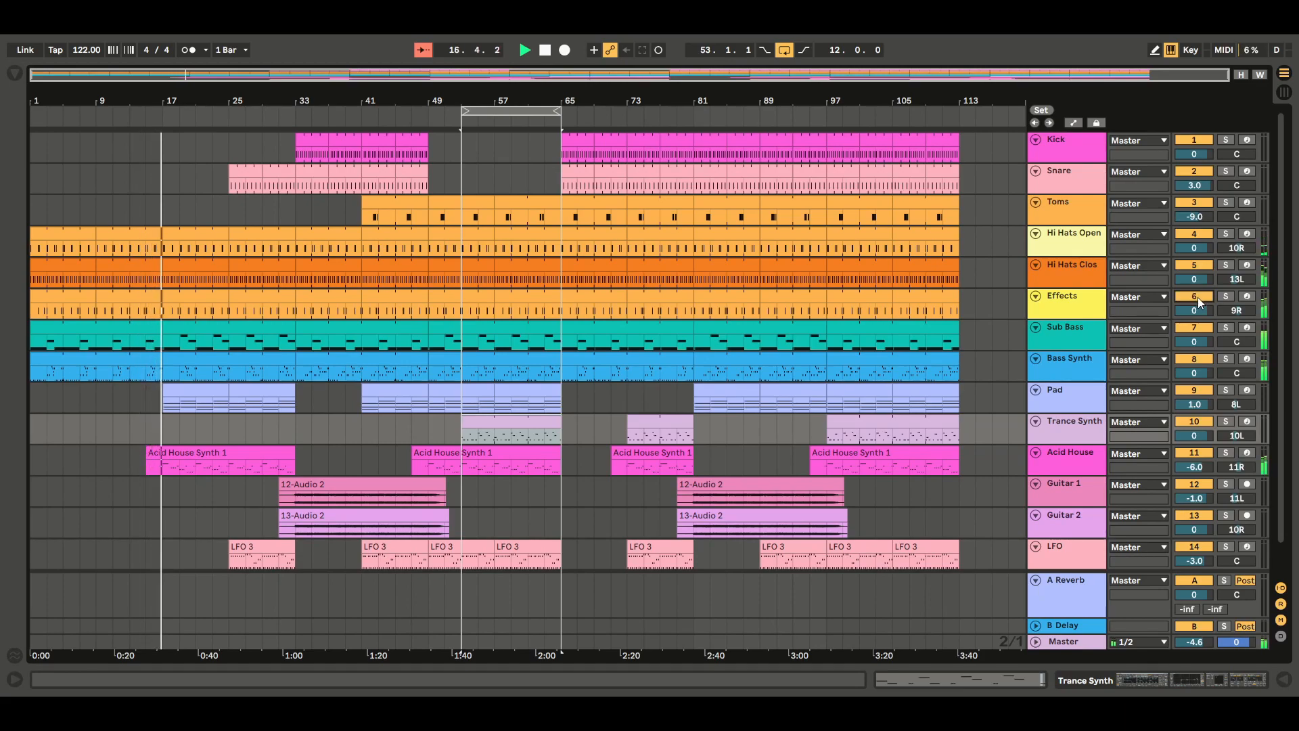
left_click_drag(97, 299, 149, 299)
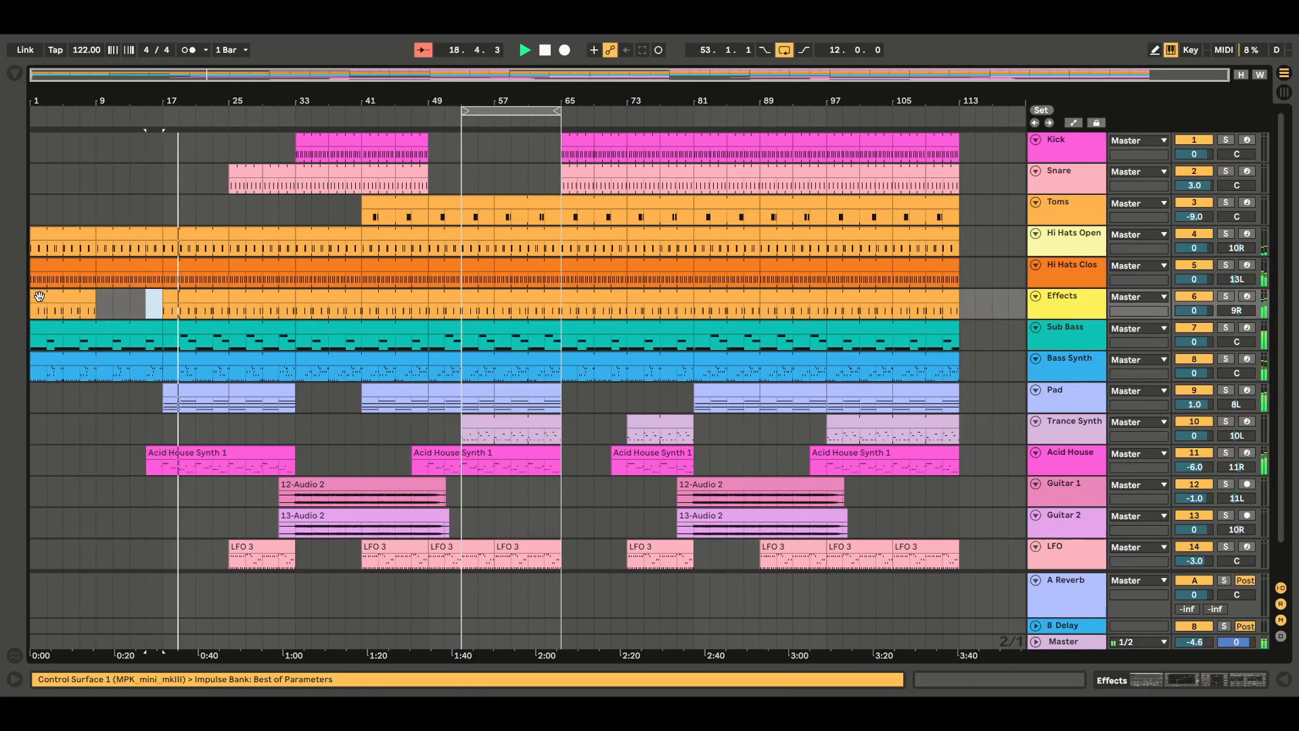
left_click(64, 299)
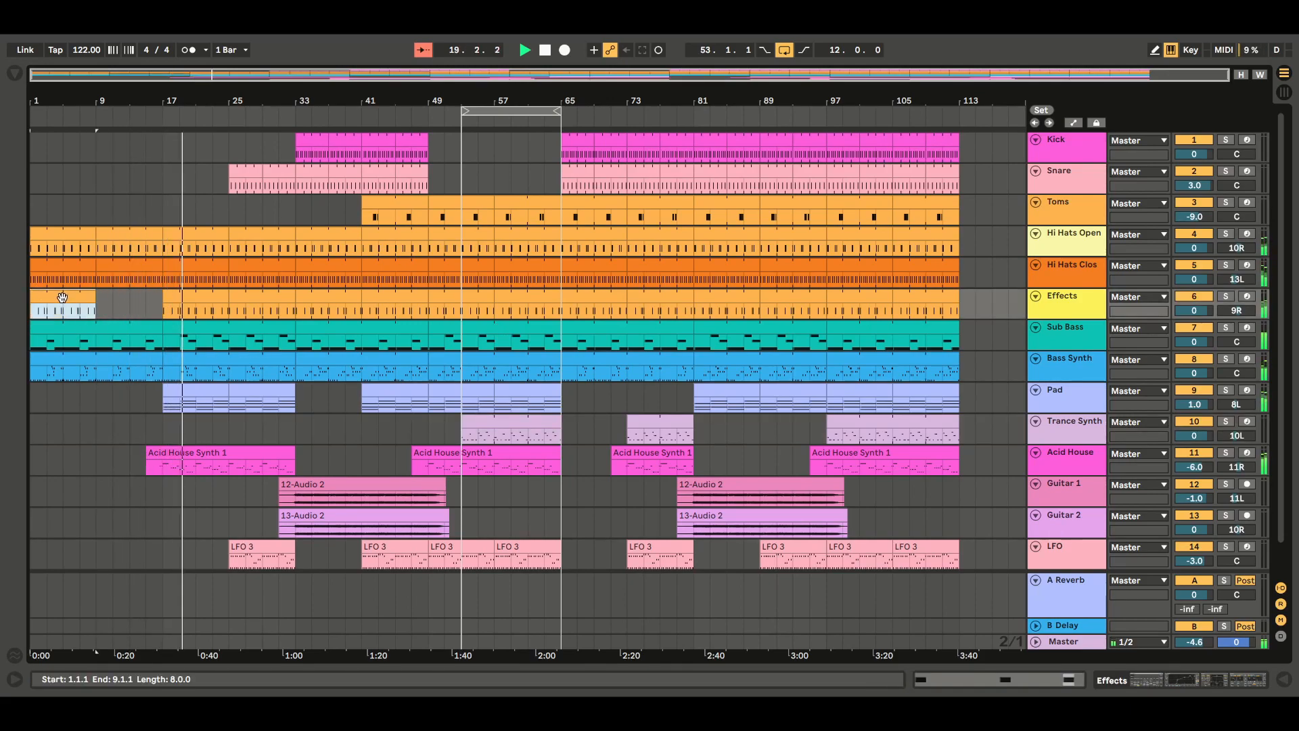
key("Delete")
left_click(145, 160)
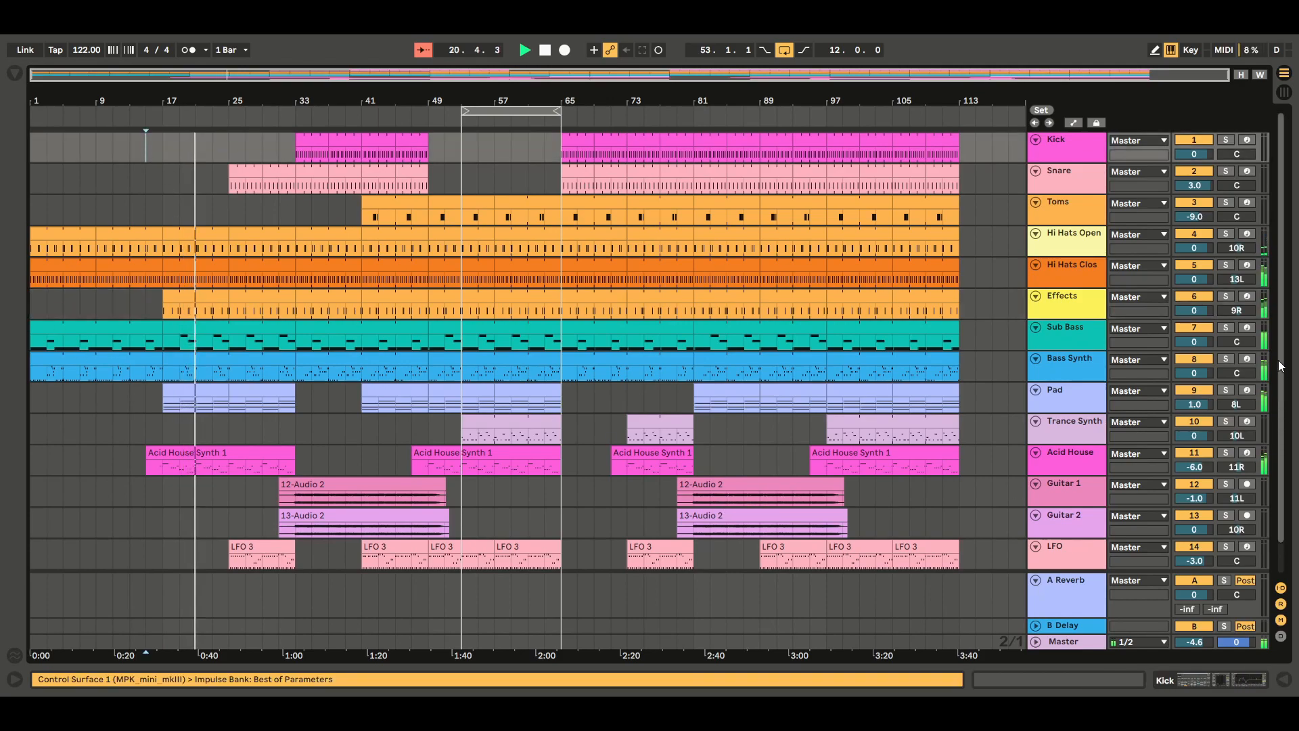
Play the looped section from bar 53 and show the Trance Synth track's device chain.
scroll(1289, 406, "down", 1)
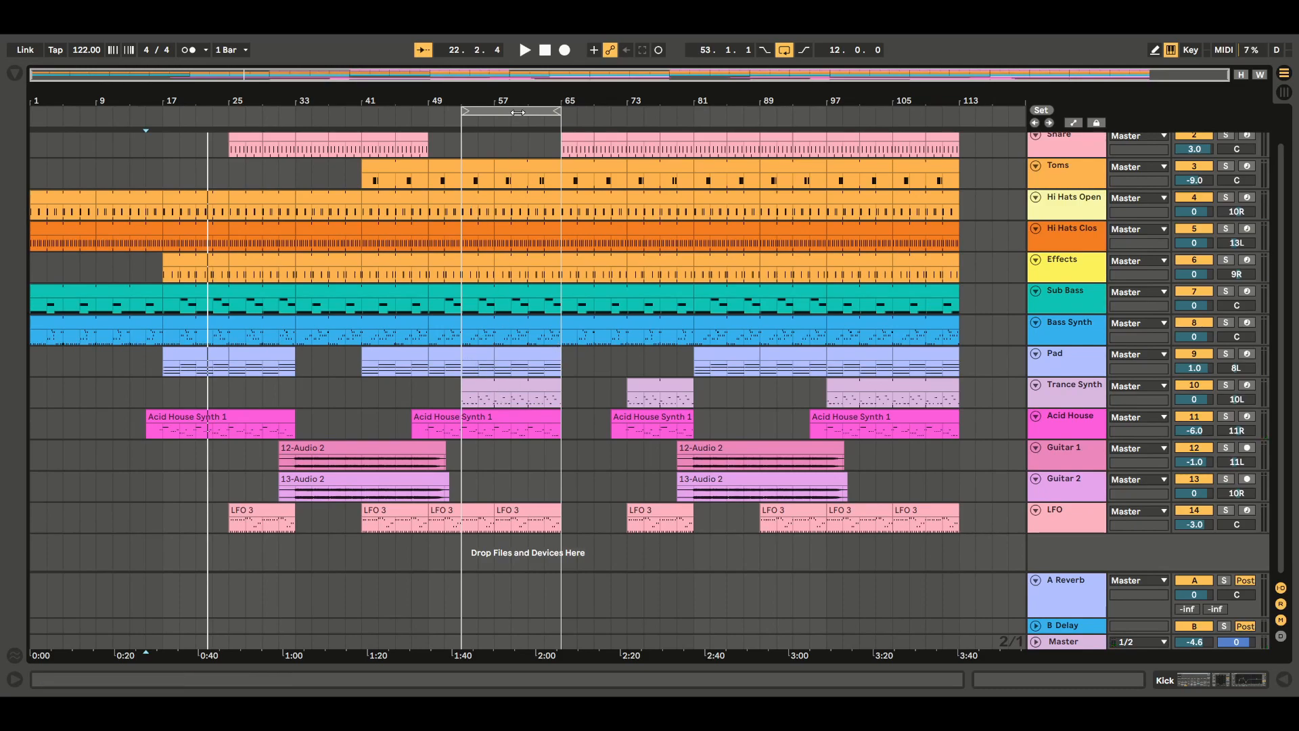
left_click(519, 110)
left_click(530, 393)
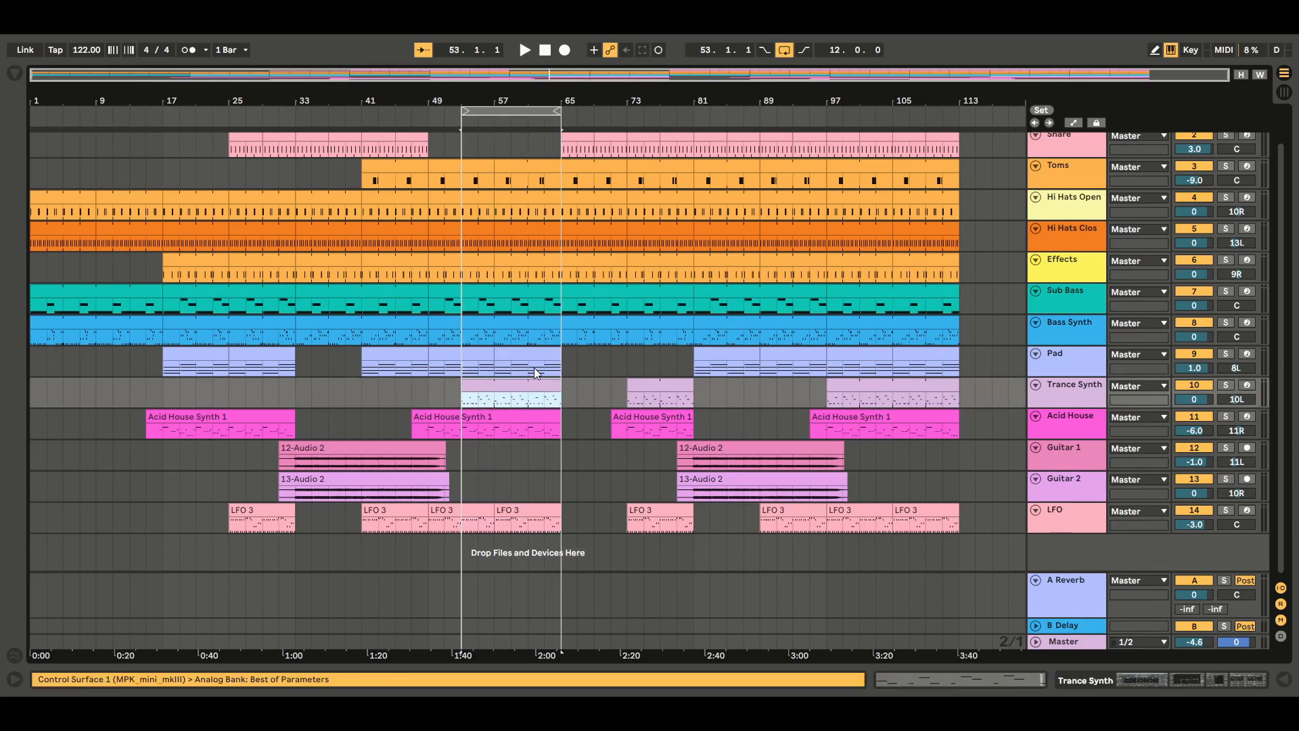
key("space")
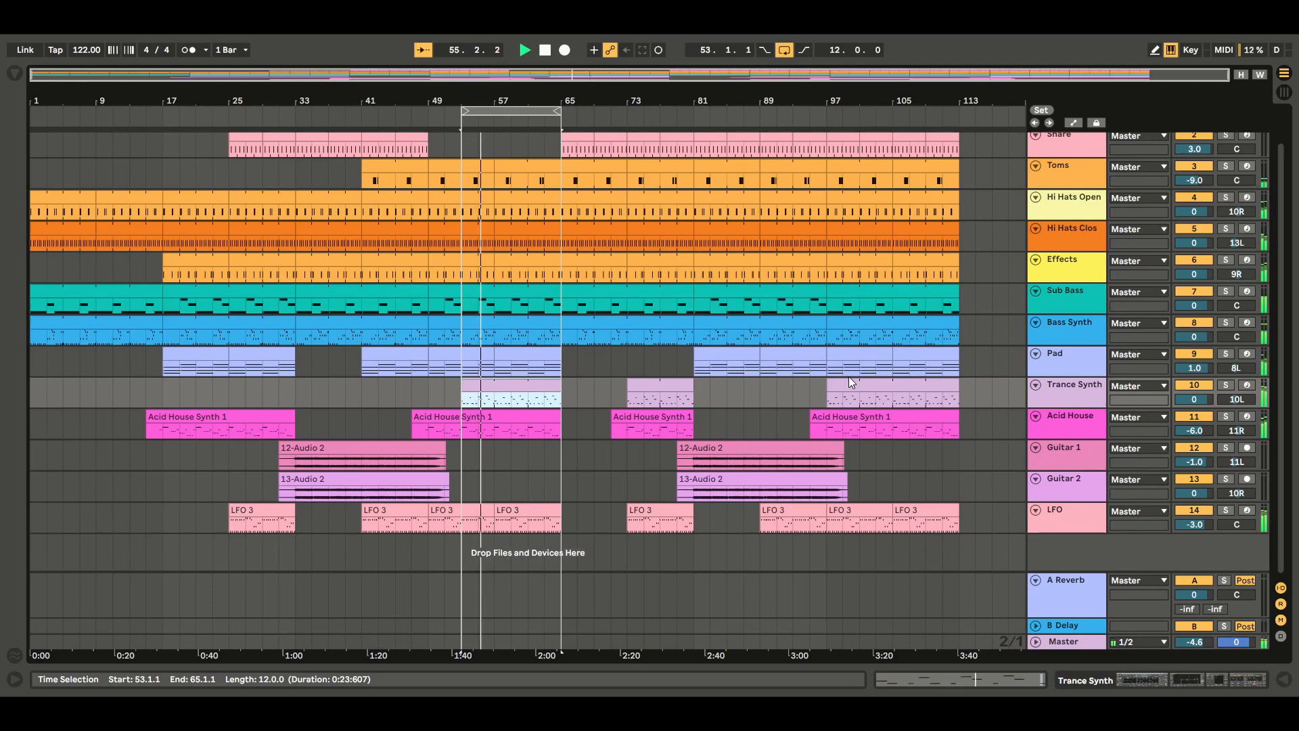
double_click(1066, 393)
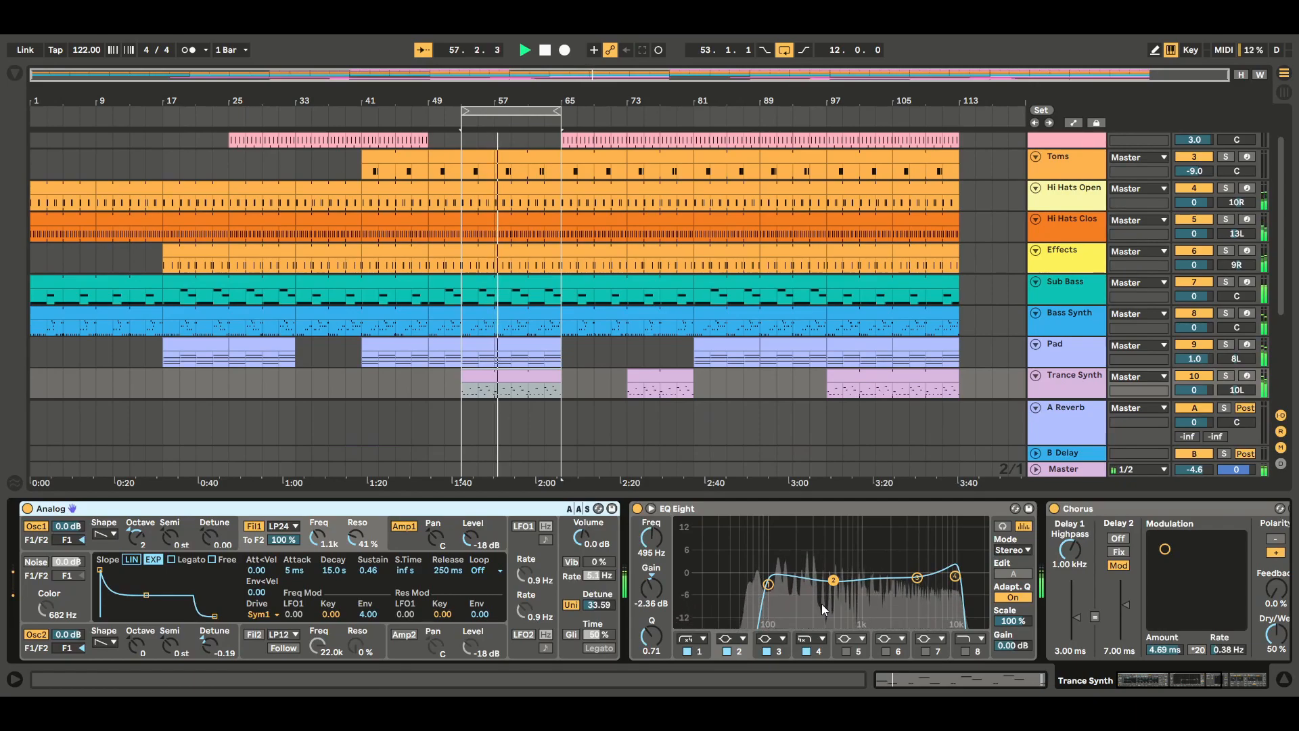
Adjust the Trance Synth's EQ Eight: low cut at 235 Hz, band 3 at 4.17 kHz and -4.09 dB, band 4 Q at 1.85.
left_click(918, 578)
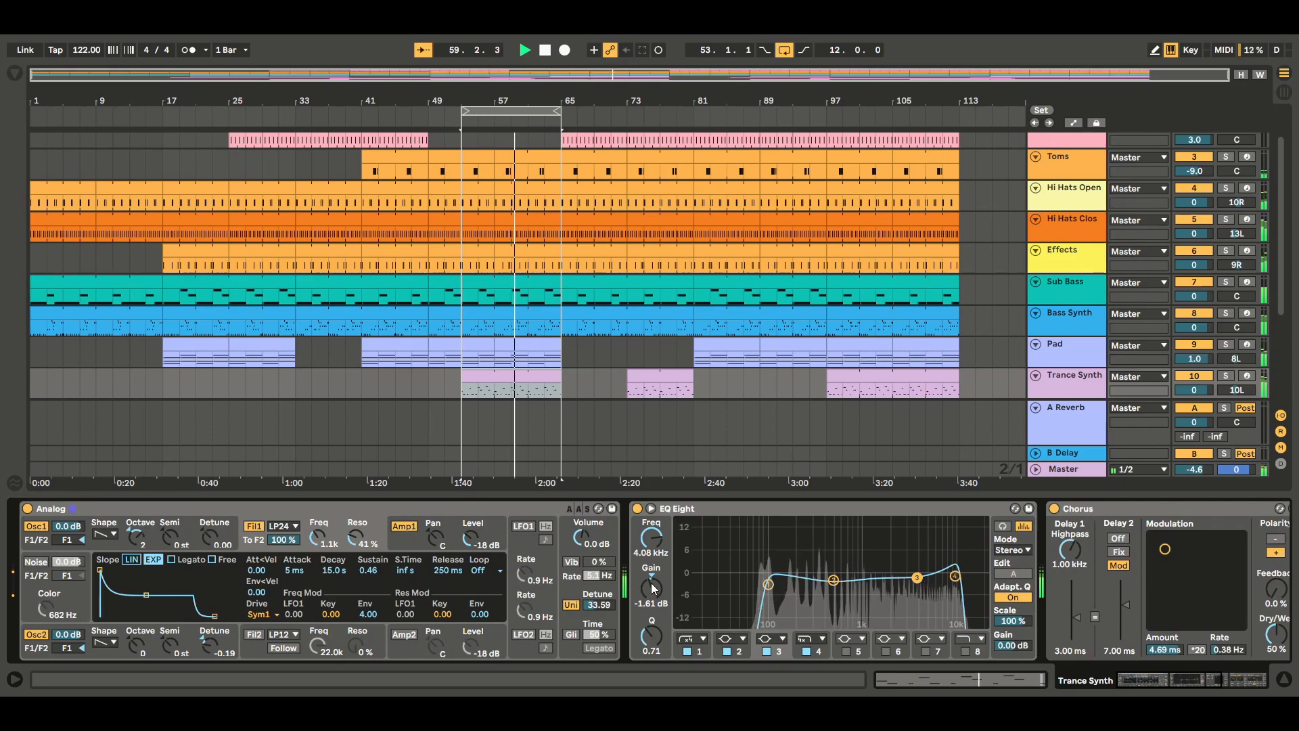
left_click(547, 50)
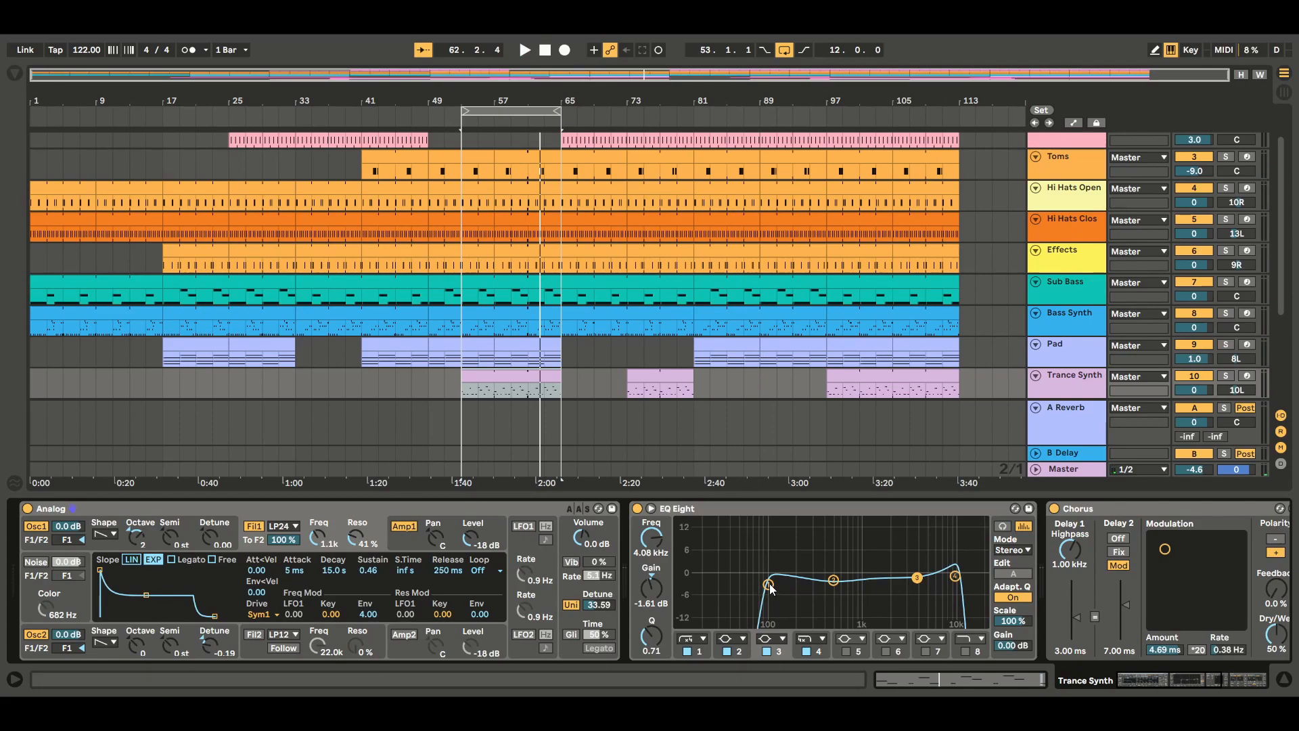
left_click_drag(772, 588, 777, 588)
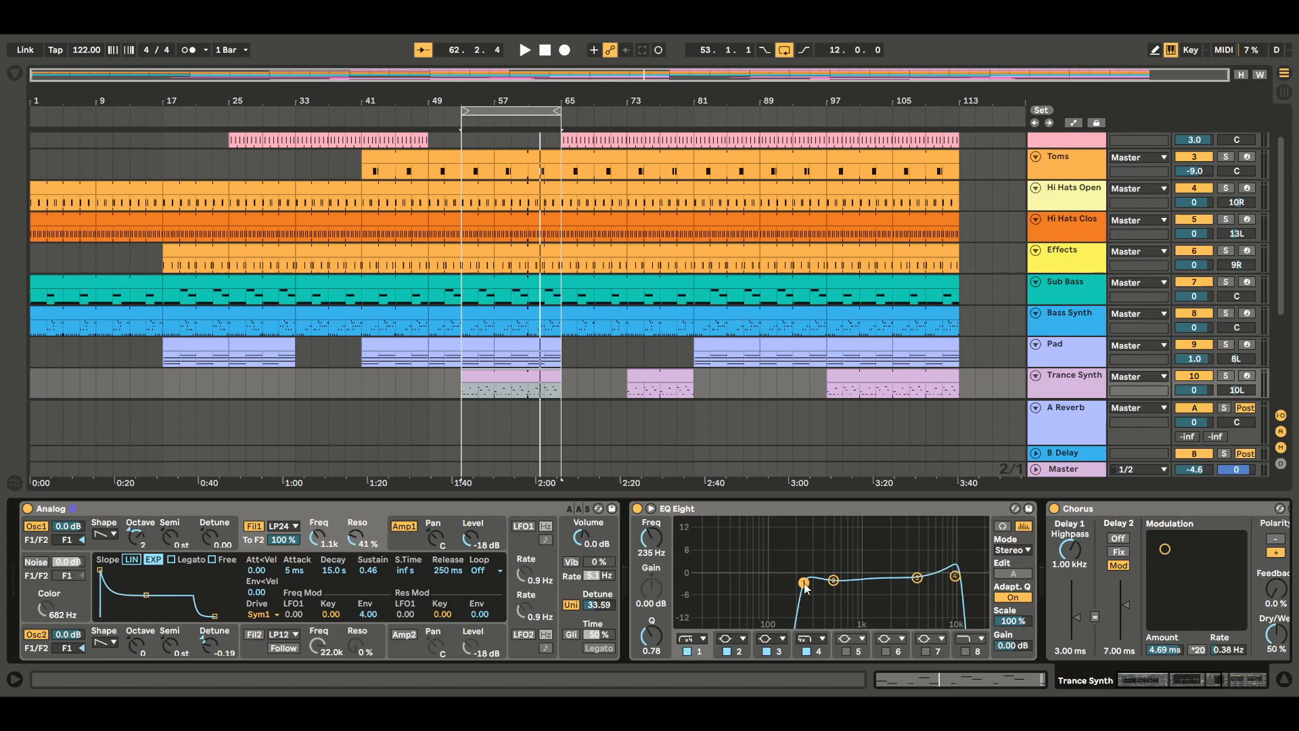
left_click(955, 576)
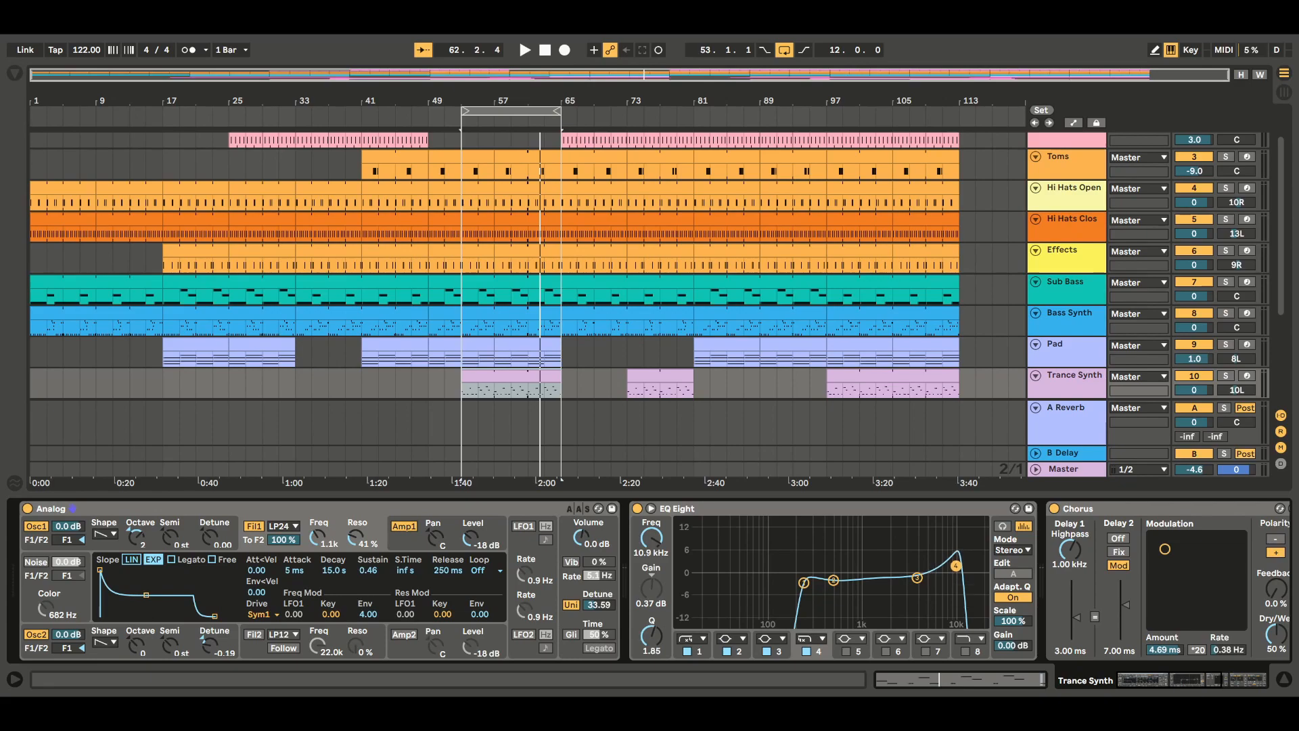
left_click_drag(917, 579, 917, 581)
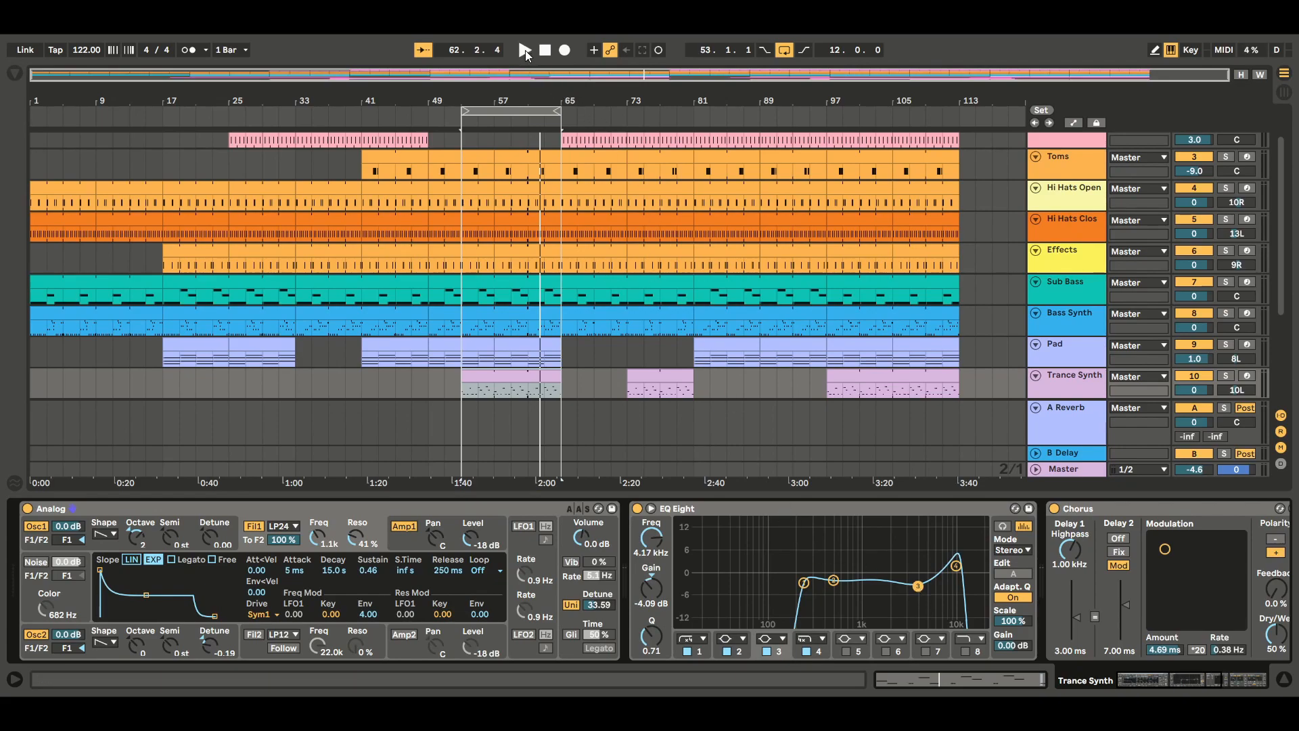
Play the loop with the Trance Synth's EQ Eight bypassed and enabled to compare the sound, and stop playback.
left_click(525, 51)
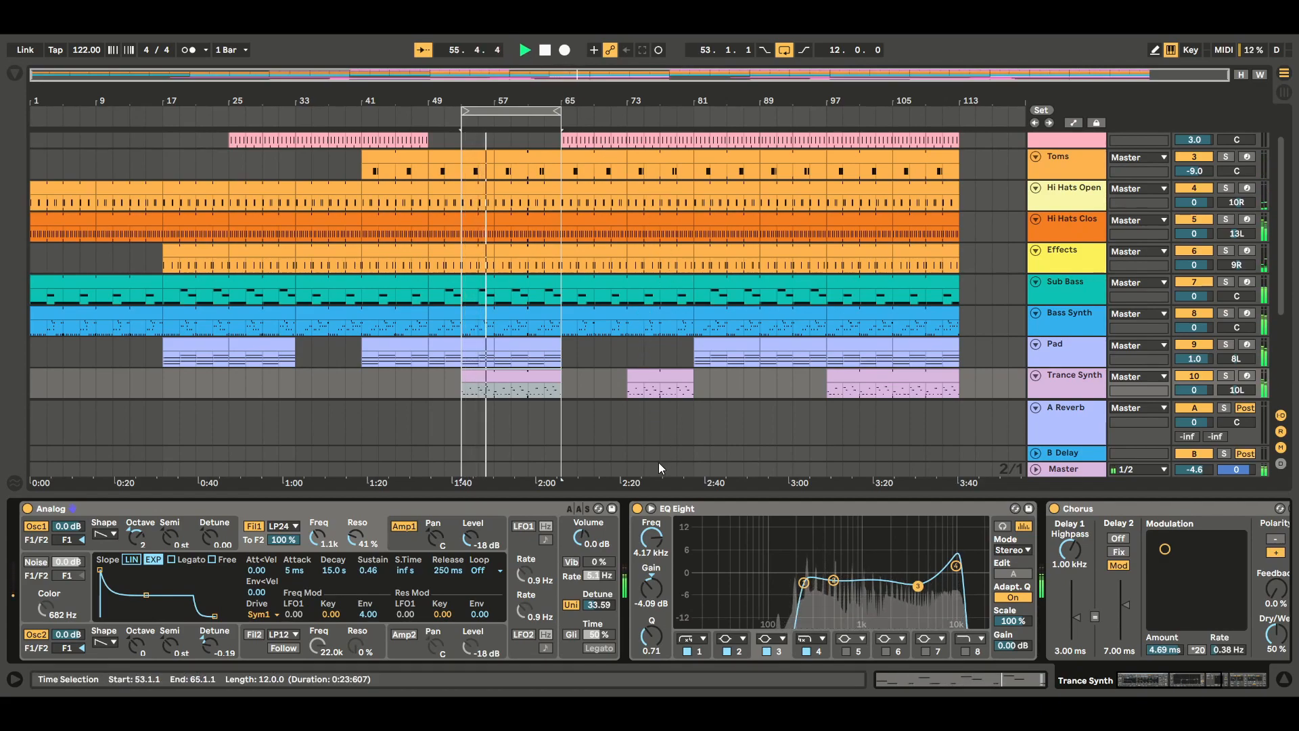
left_click(637, 509)
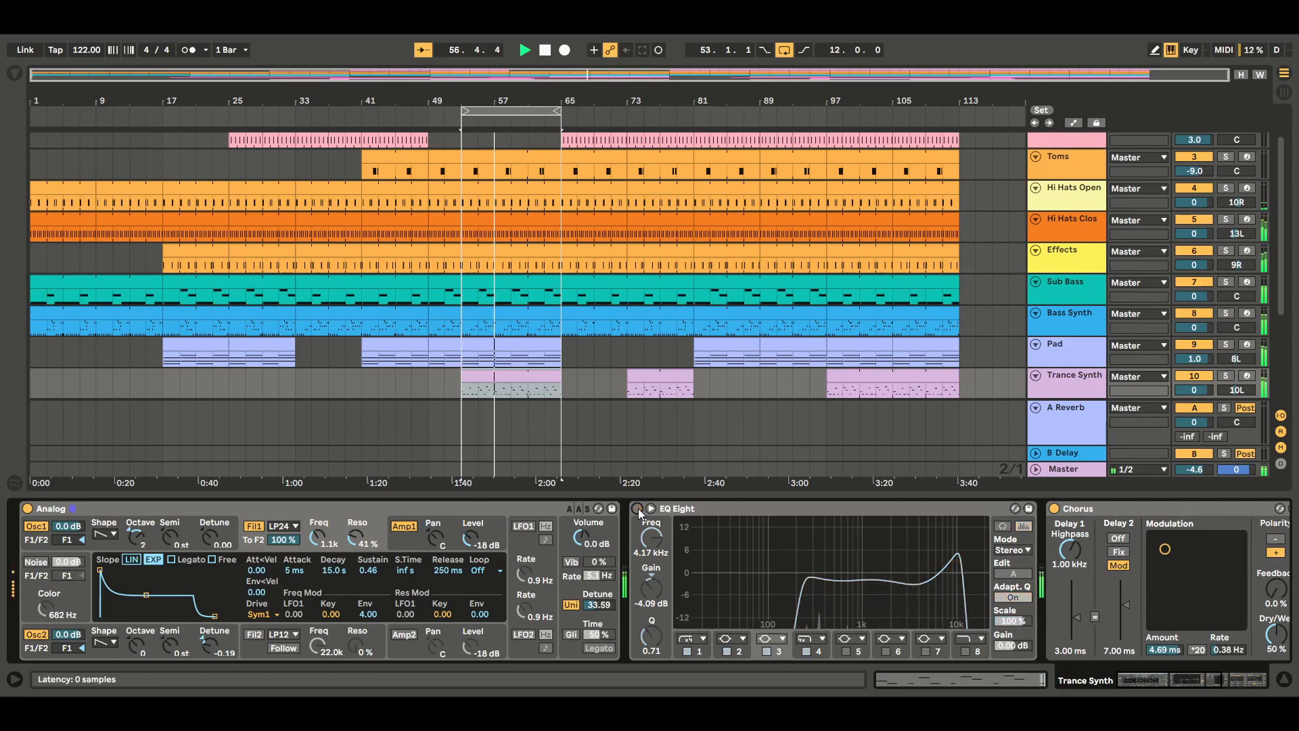
left_click(637, 509)
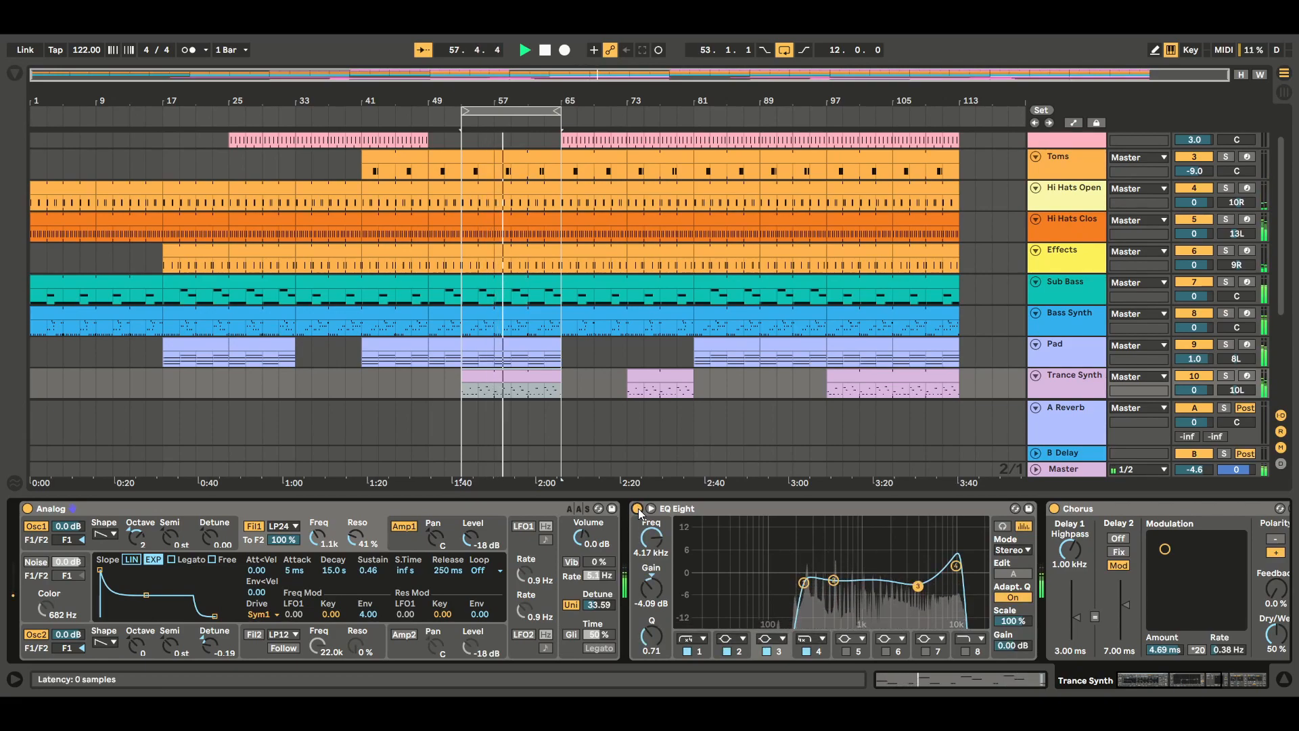
left_click(545, 50)
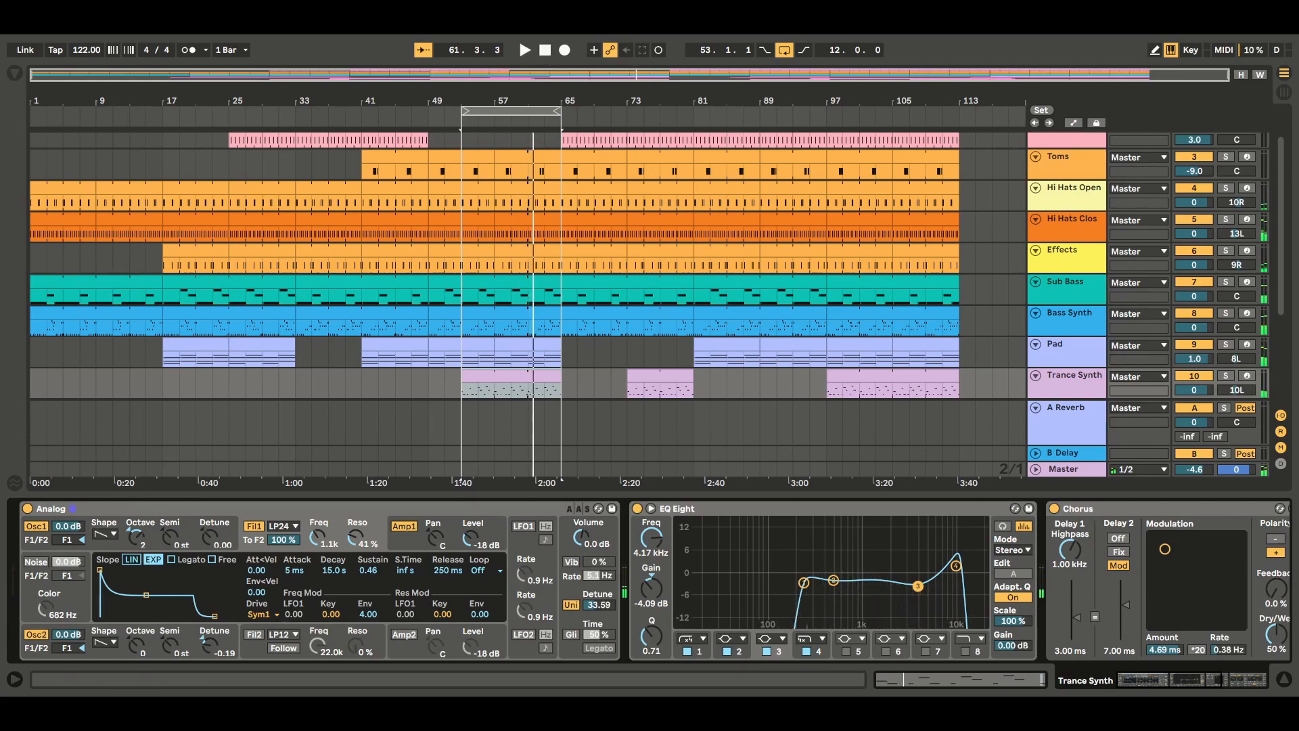
Check the Chorus and Reverb on the Trance Synth track, hide the device view and show the browser.
left_click(1198, 685)
left_click(1247, 682)
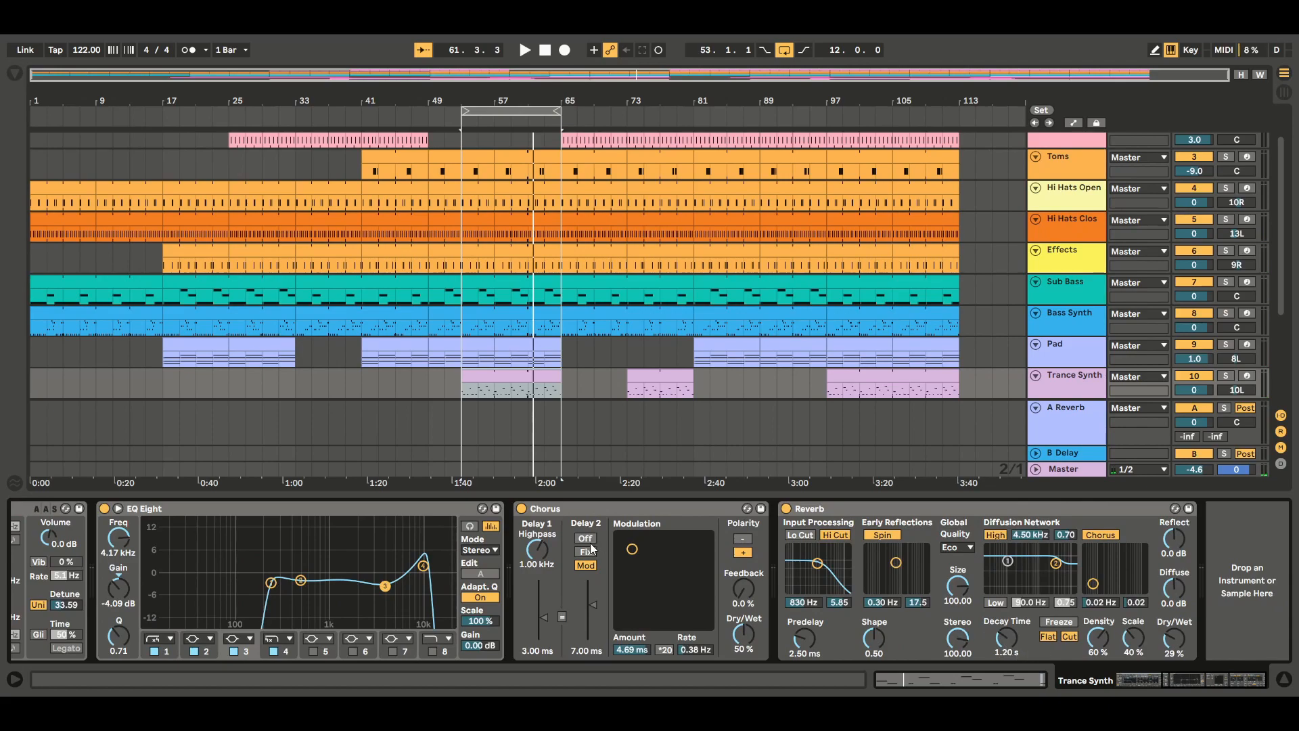
left_click(1284, 679)
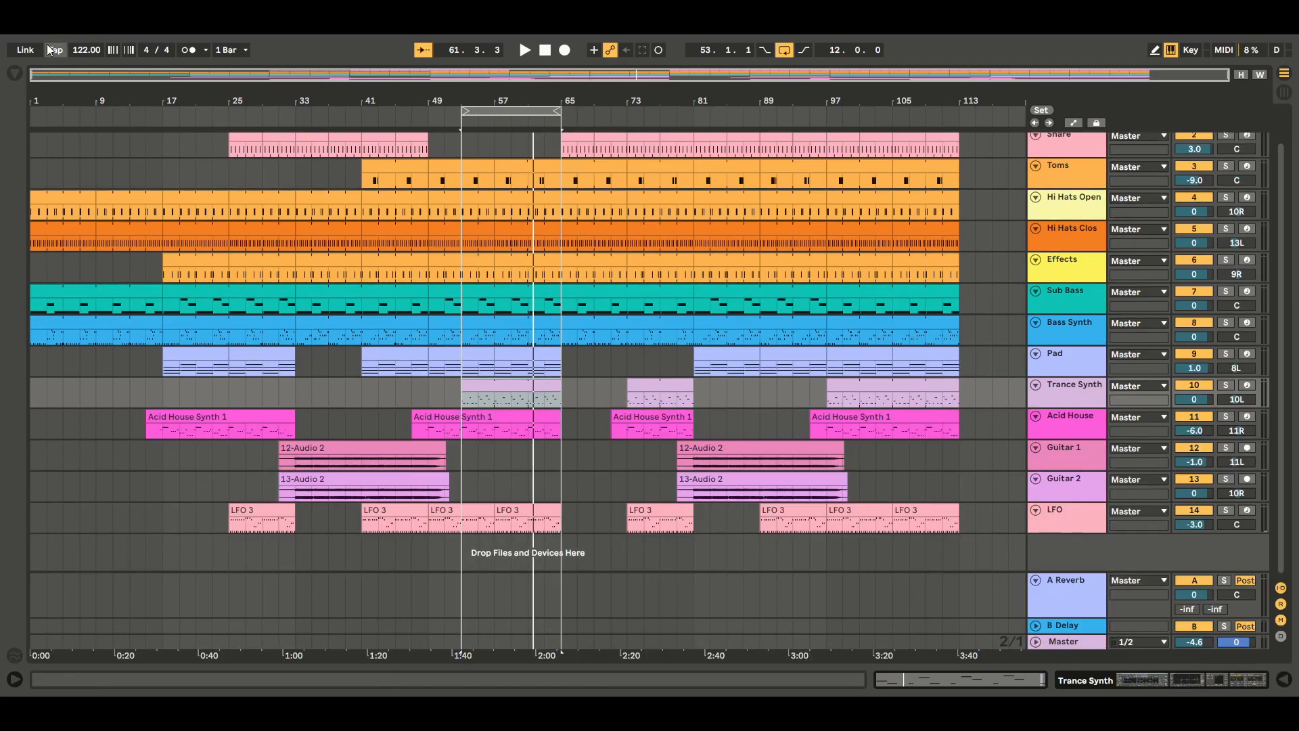
left_click(14, 73)
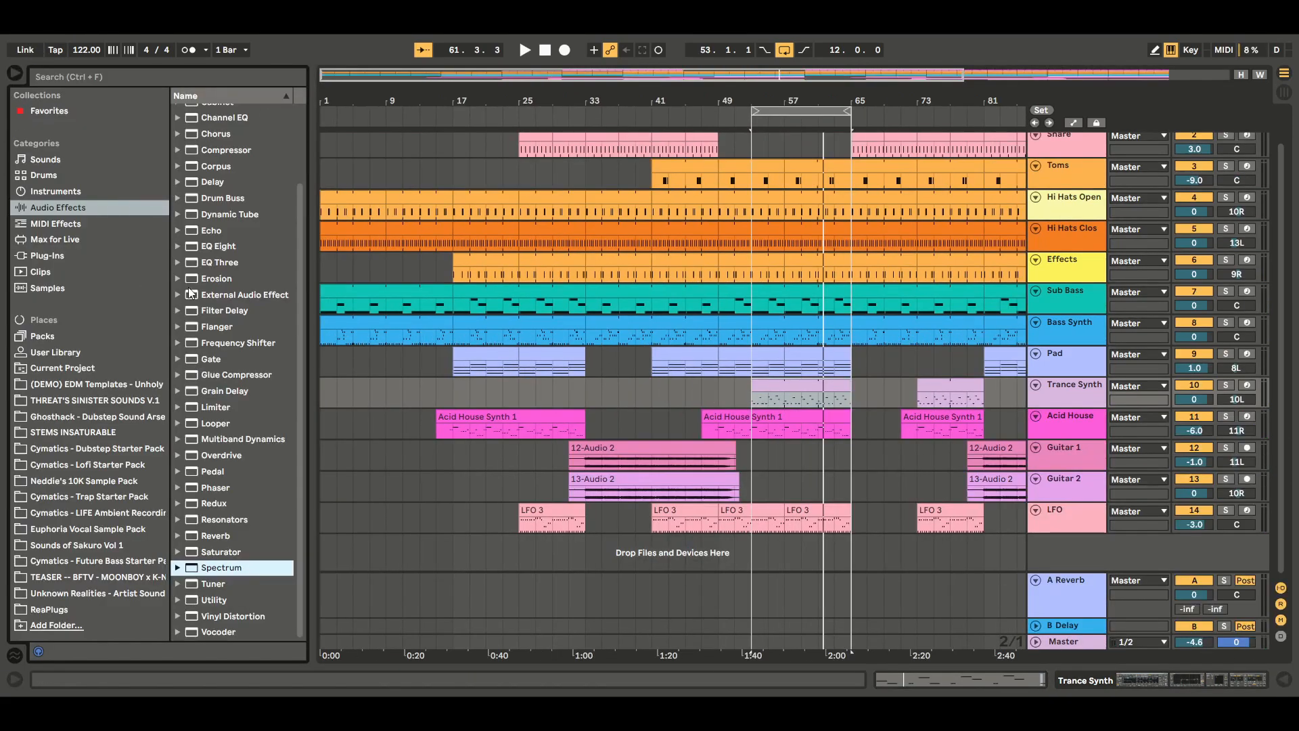
left_click(229, 247)
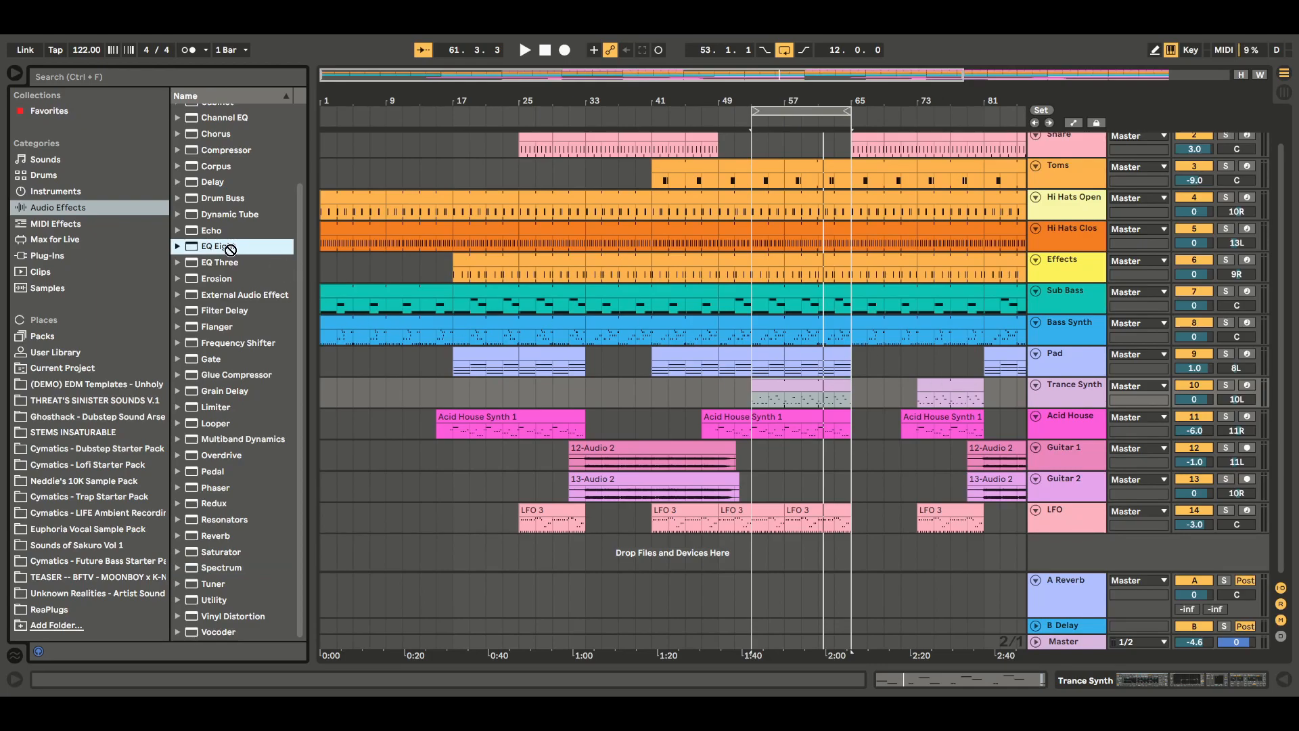
double_click(230, 247)
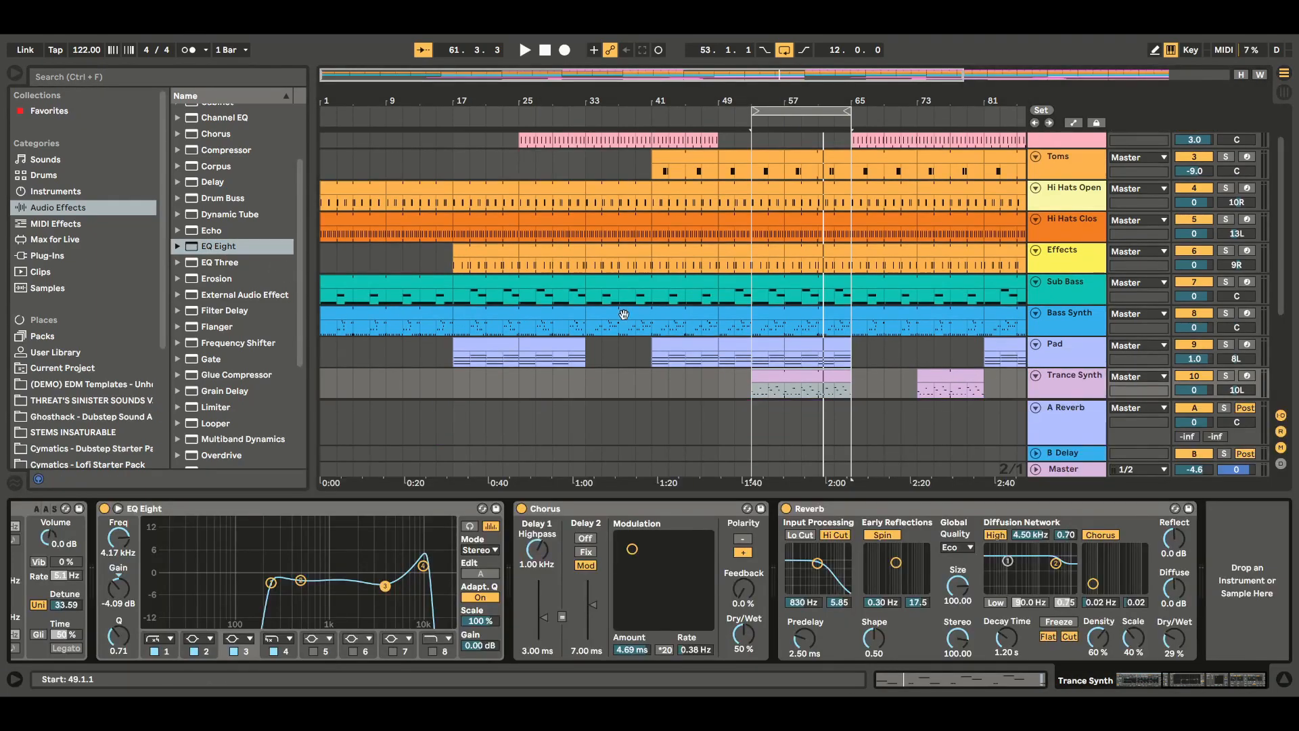
left_click(1150, 681)
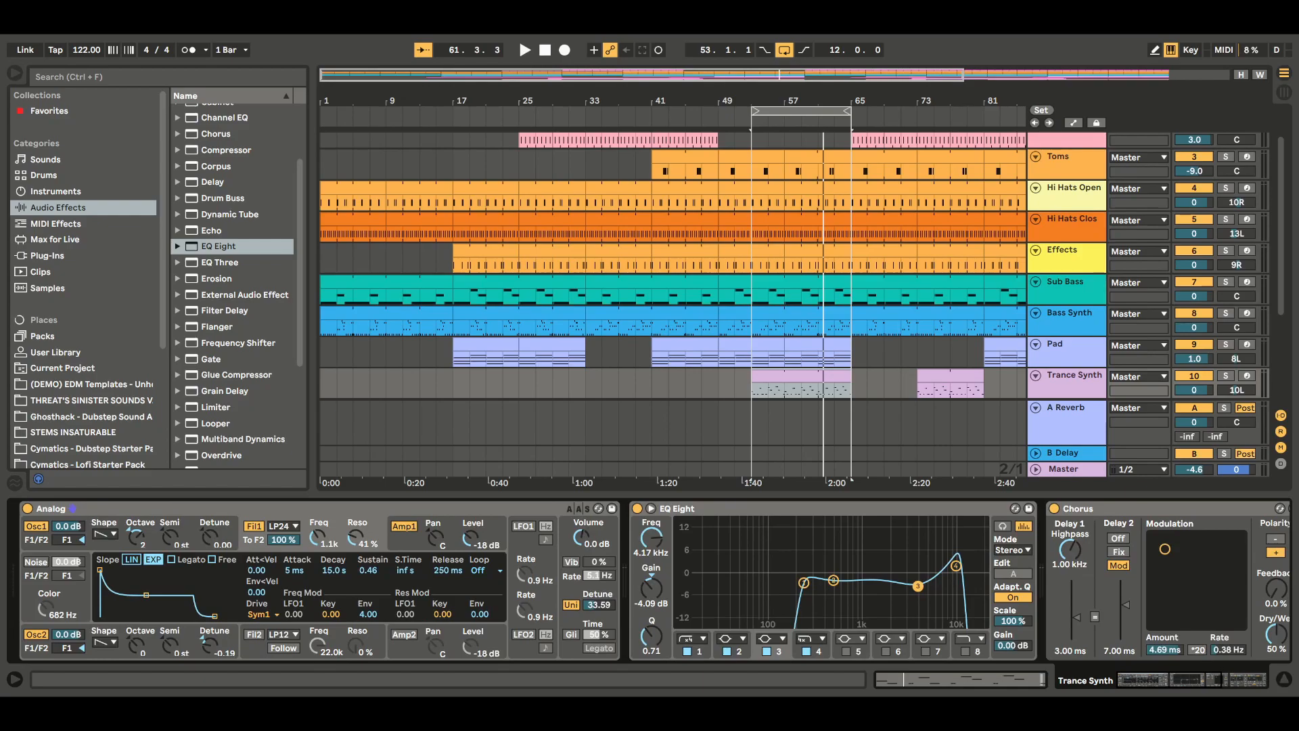
left_click_drag(1179, 688, 1287, 678)
left_click_drag(234, 248, 1237, 574)
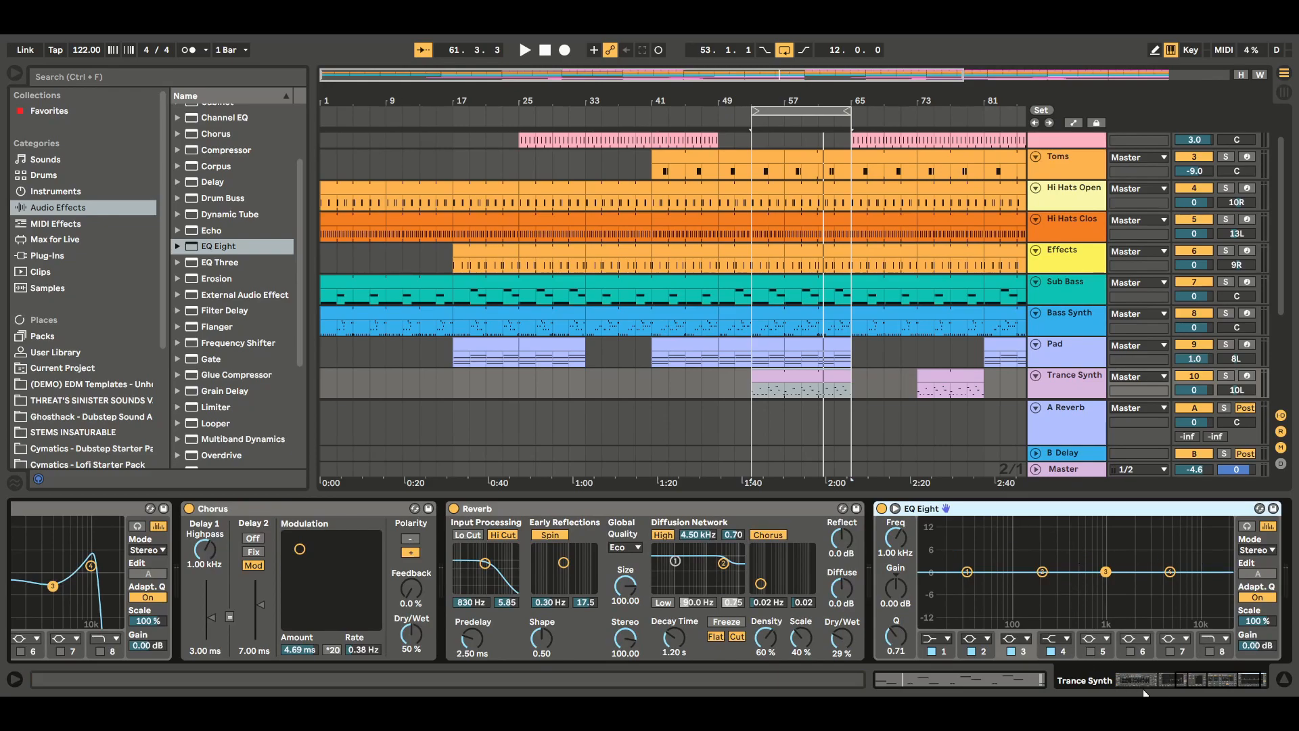
left_click_drag(1161, 682, 1258, 695)
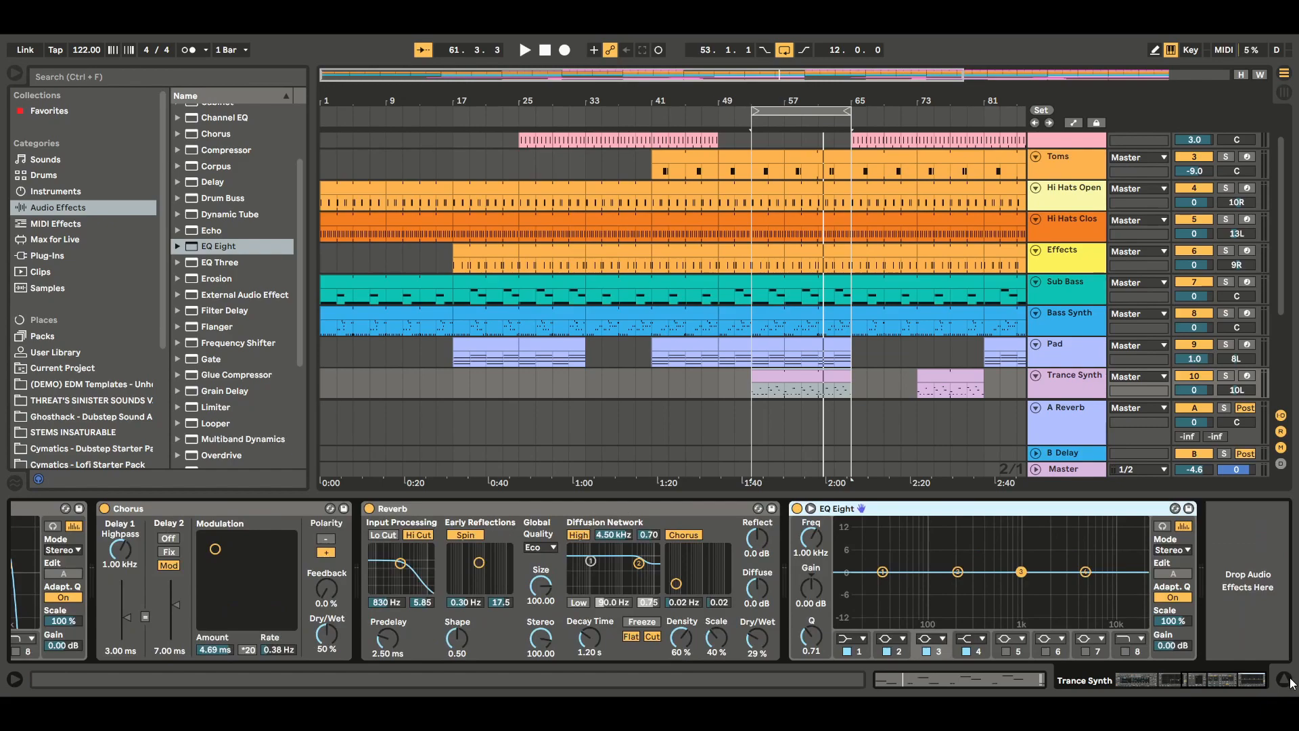
Add two Max for Live LFO audio effects after the new EQ Eight on the Trance Synth track.
left_click(52, 242)
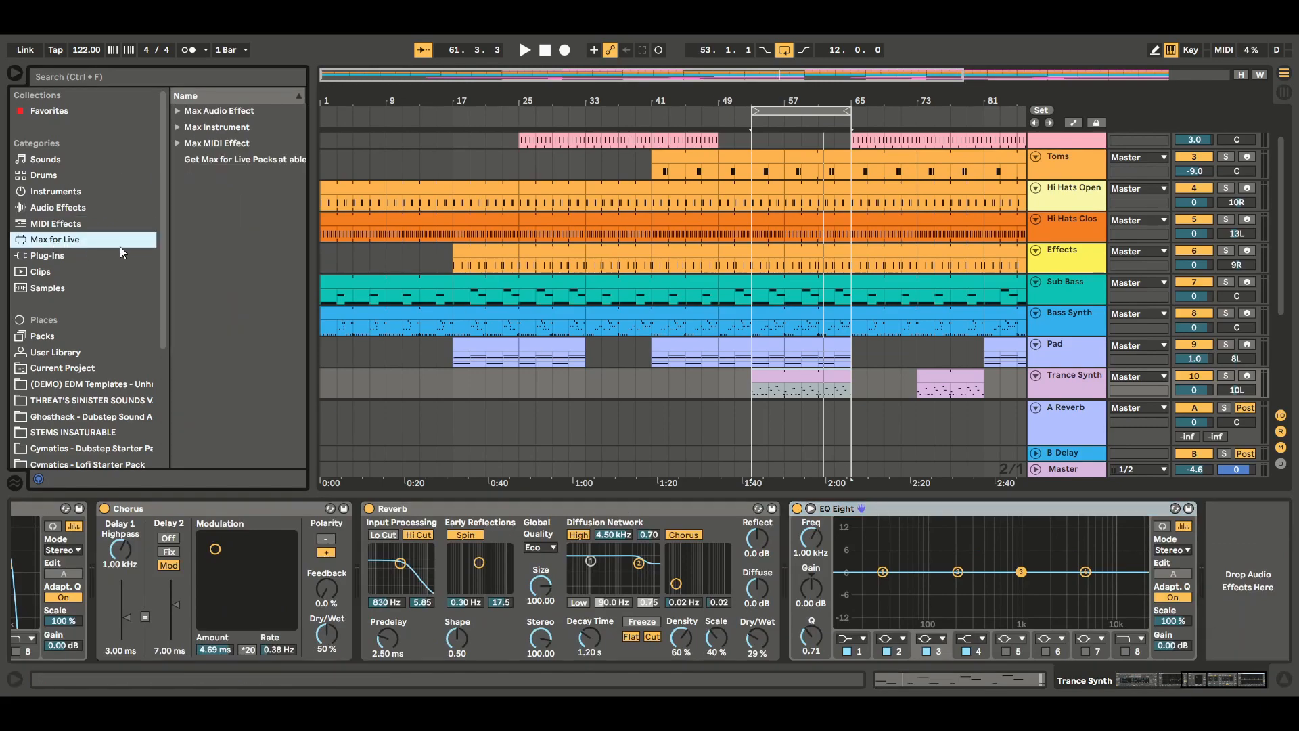
left_click(178, 112)
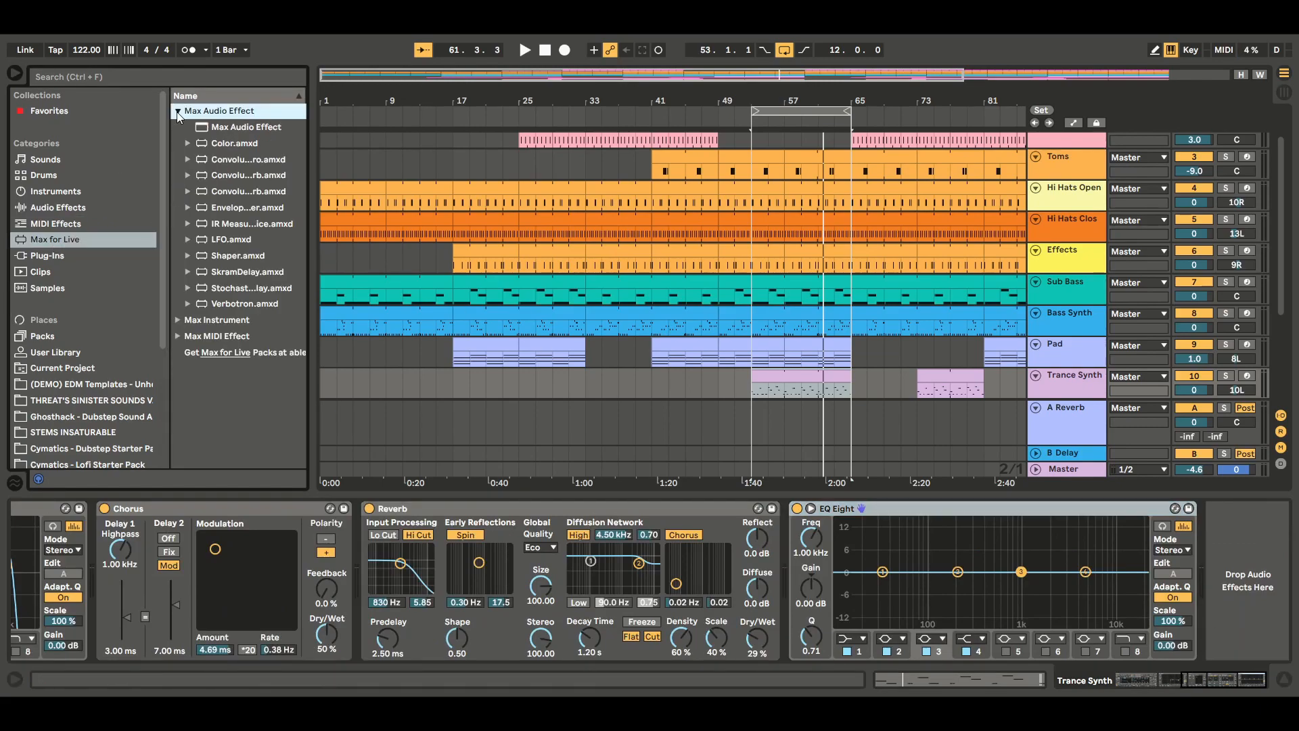
left_click(230, 242)
left_click_drag(952, 479, 1246, 588)
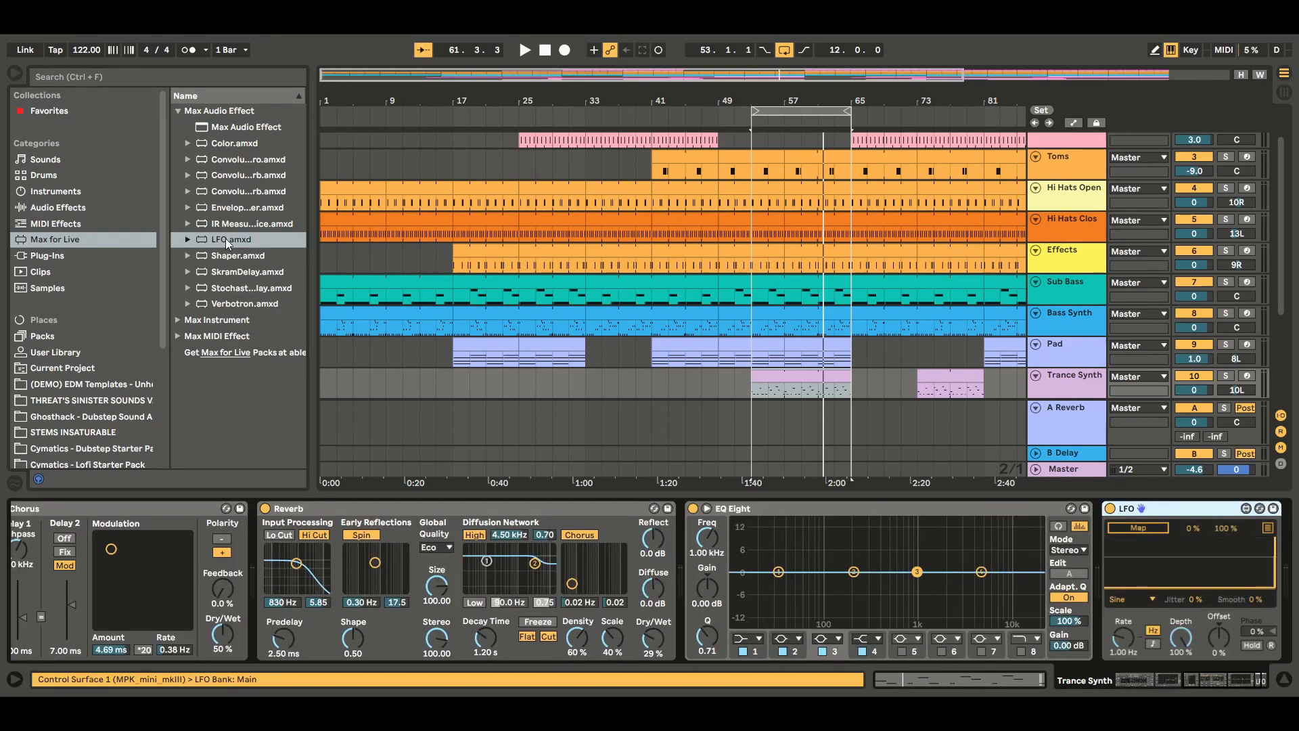
left_click_drag(228, 244, 1189, 500)
left_click_drag(1280, 568, 663, 584)
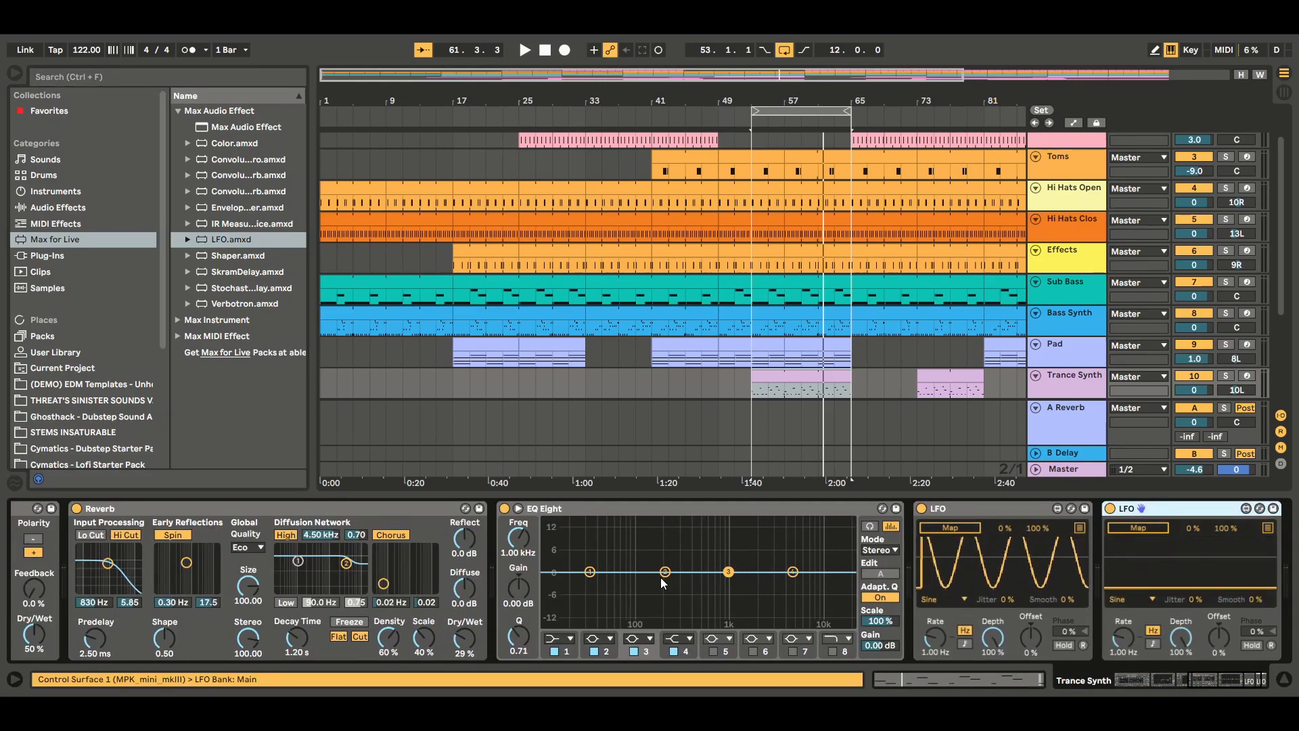
Shape the new EQ Eight with a bell boost of 9.30 dB at 28.4 Hz on band 1 and a notch on band 2.
left_click(590, 574)
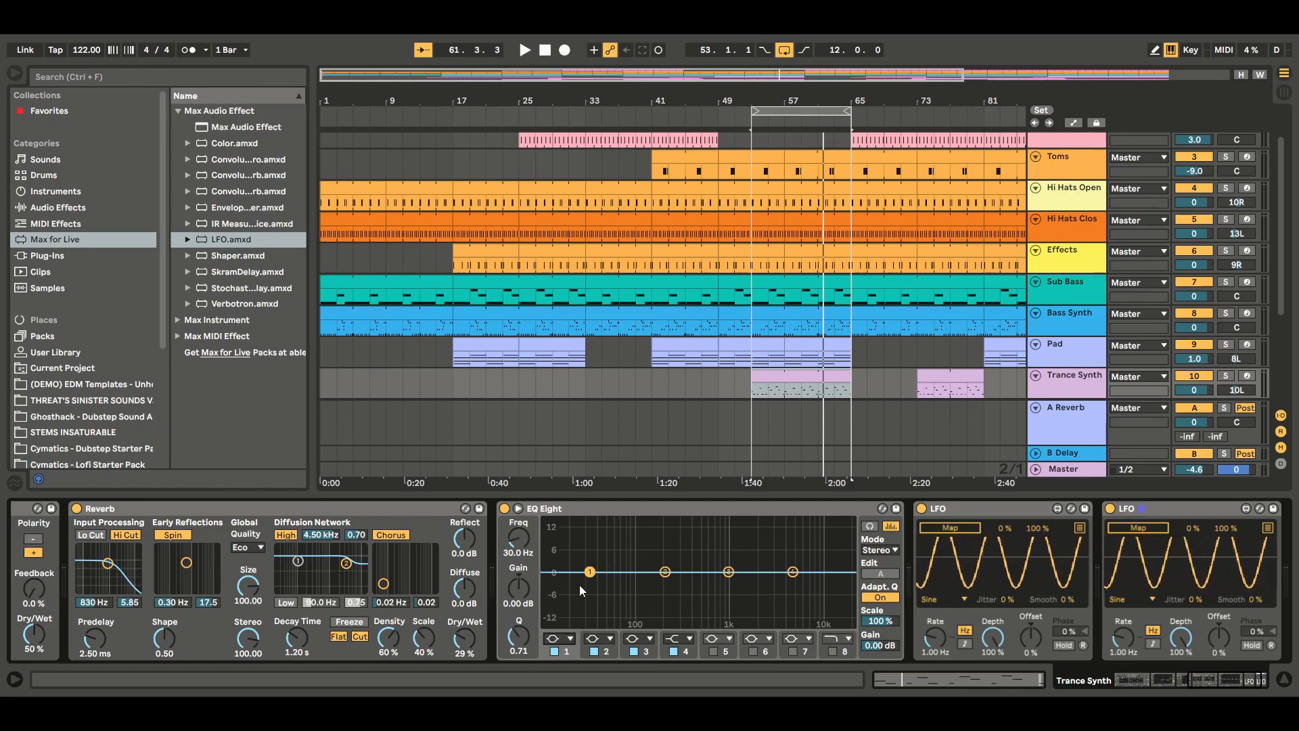
left_click(665, 573)
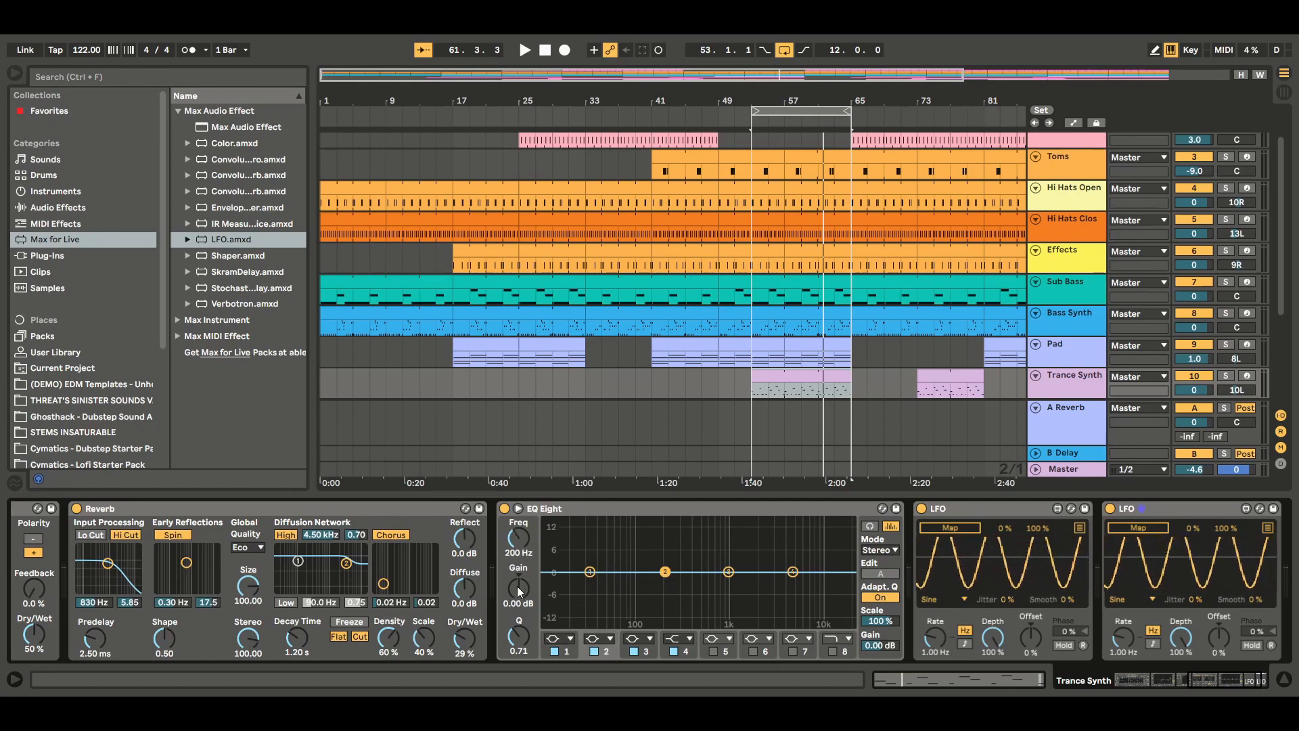
left_click(601, 595)
left_click_drag(591, 572, 590, 571)
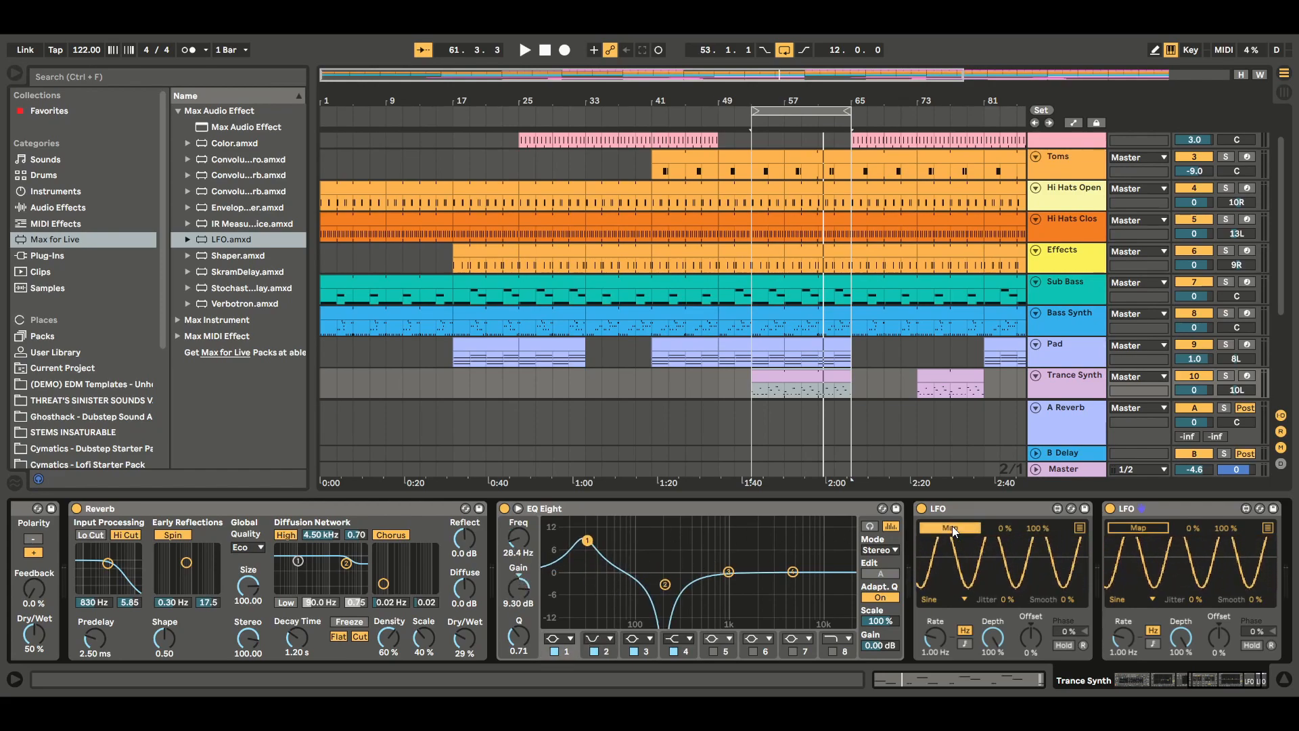
Map the LFOs to EQ Eight's band 1 and 2 frequencies, with rates 0.16 and 0.13 Hz and depths 76.4% and 75.6%.
left_click(519, 536)
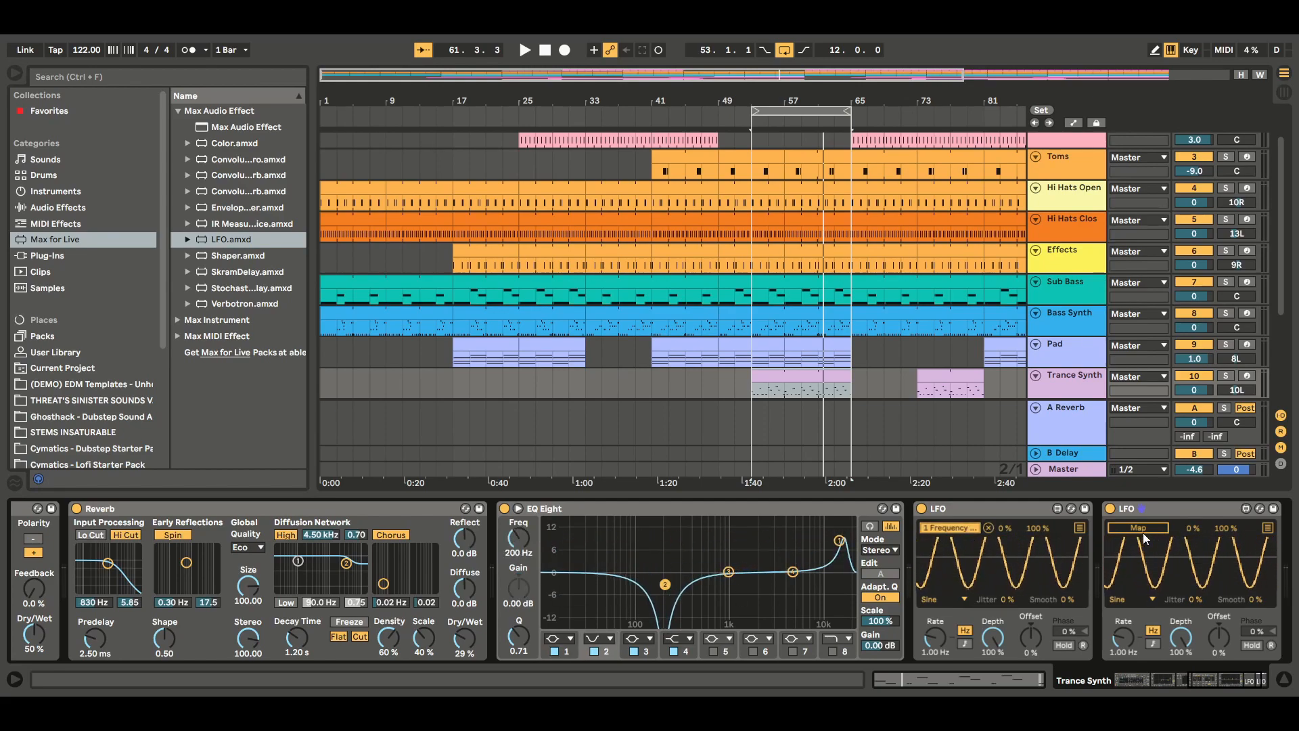
left_click(519, 538)
left_click_drag(938, 640, 938, 663)
left_click_drag(1124, 641, 1183, 657)
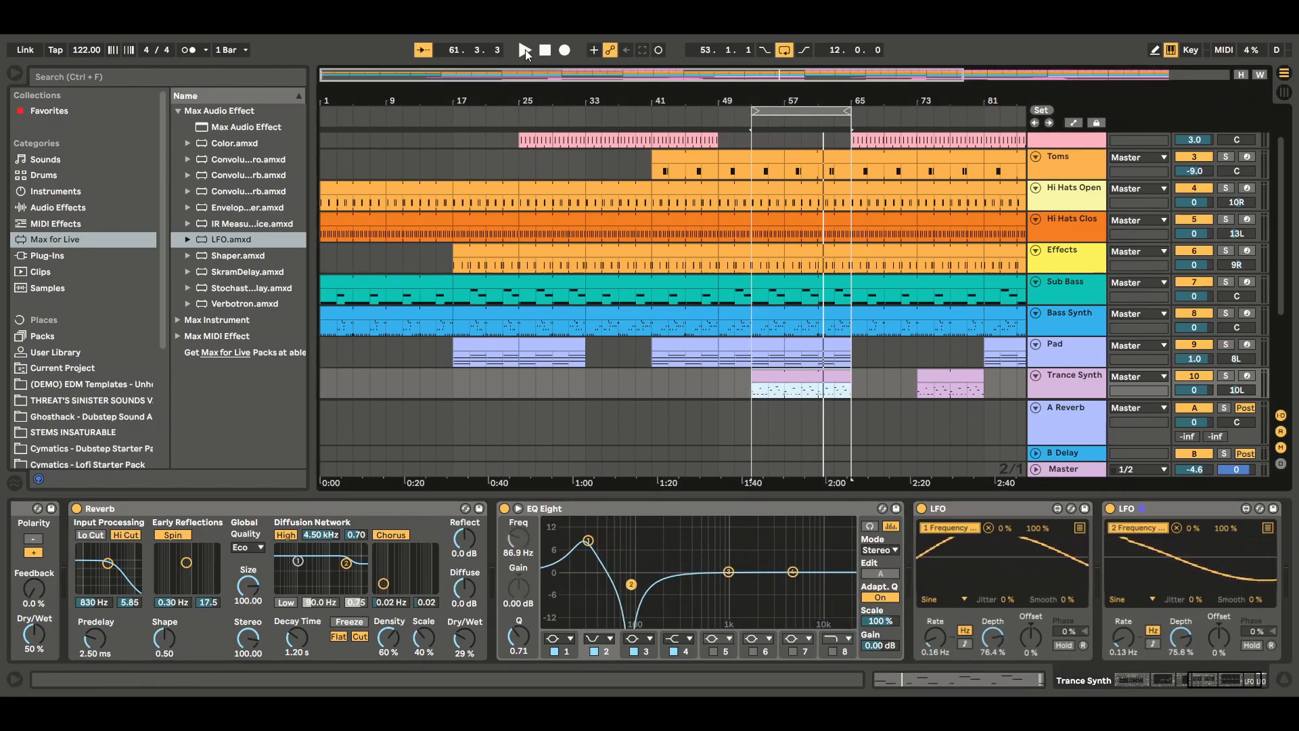
Audition the Trance Synth soloed and set the first LFO to 0.52 Hz and 65.4% depth, the second to 0.37 Hz and 67.7%.
left_click(525, 50)
left_click(1228, 376)
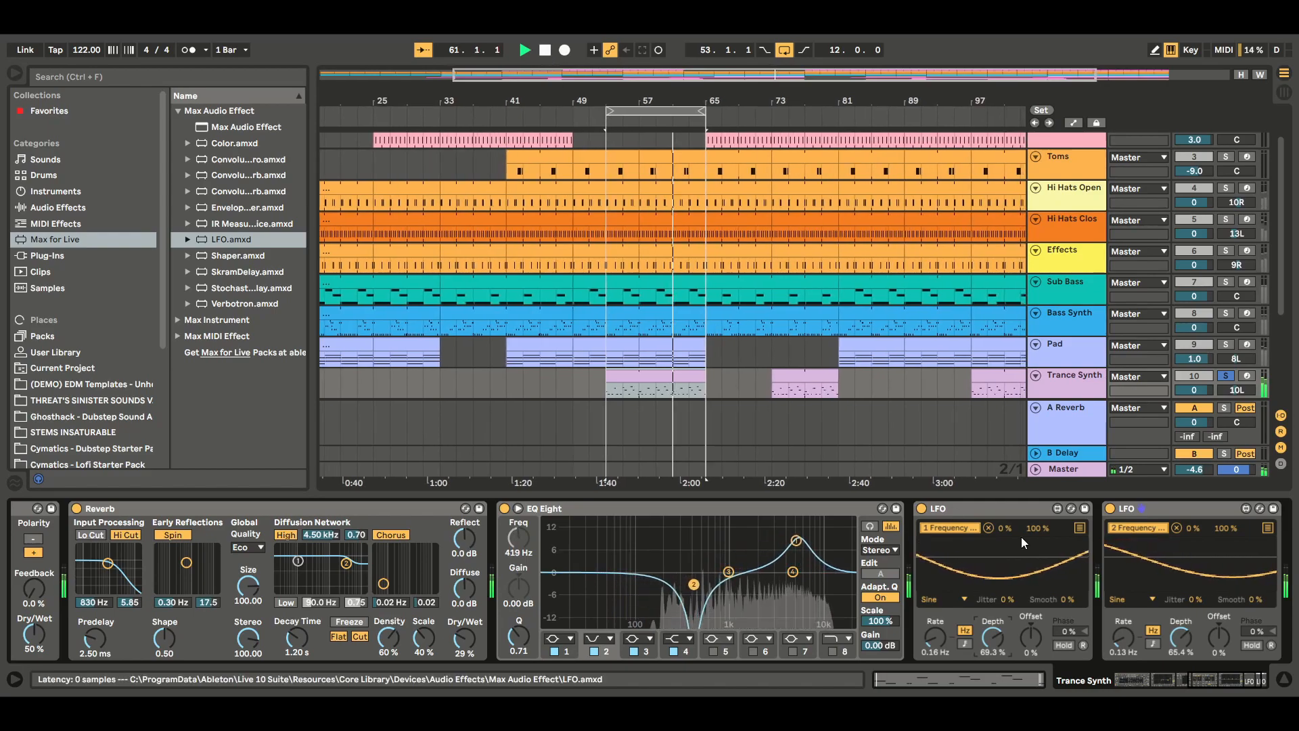
mouse_move(992, 640)
left_mouse_down()
mouse_move(993, 623)
mouse_move(992, 643)
left_mouse_up()
mouse_move(1181, 639)
left_mouse_down()
mouse_move(1181, 622)
mouse_move(1181, 634)
left_mouse_up()
left_click_drag(934, 640, 934, 633)
left_click_drag(1127, 637, 1126, 631)
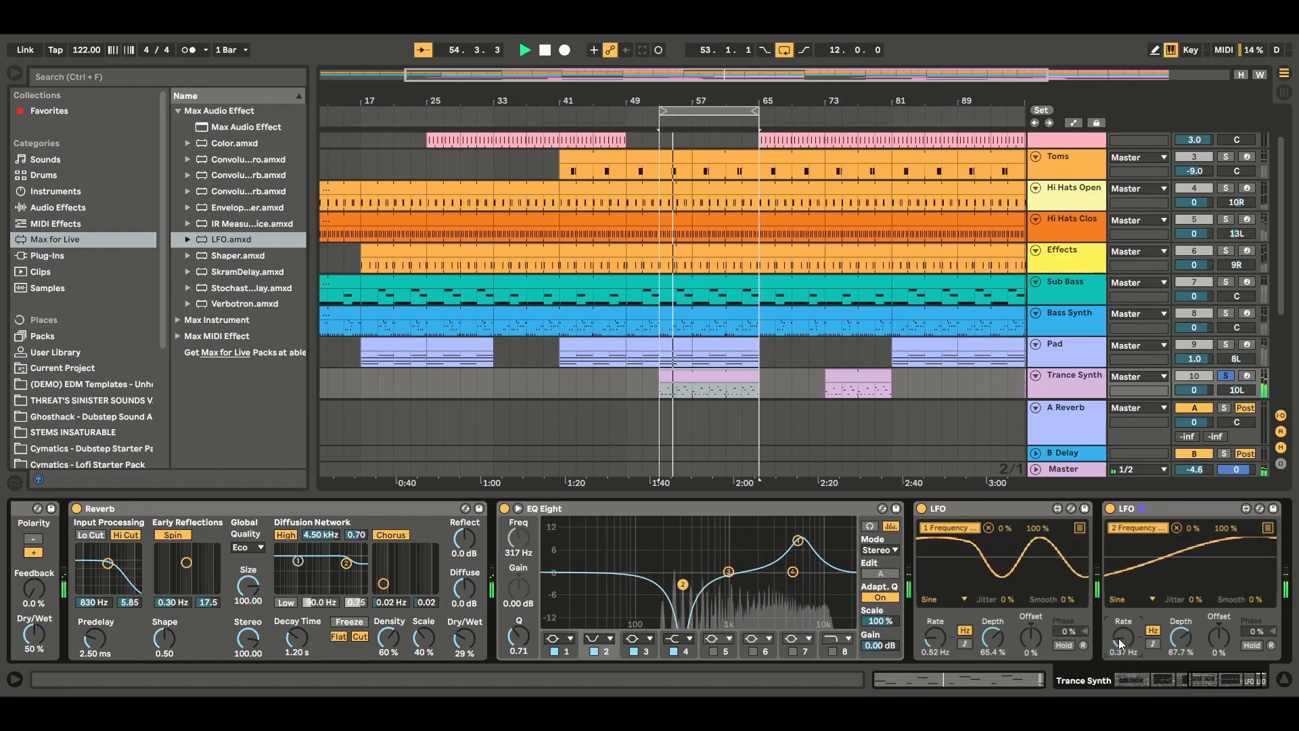
left_click(1226, 375)
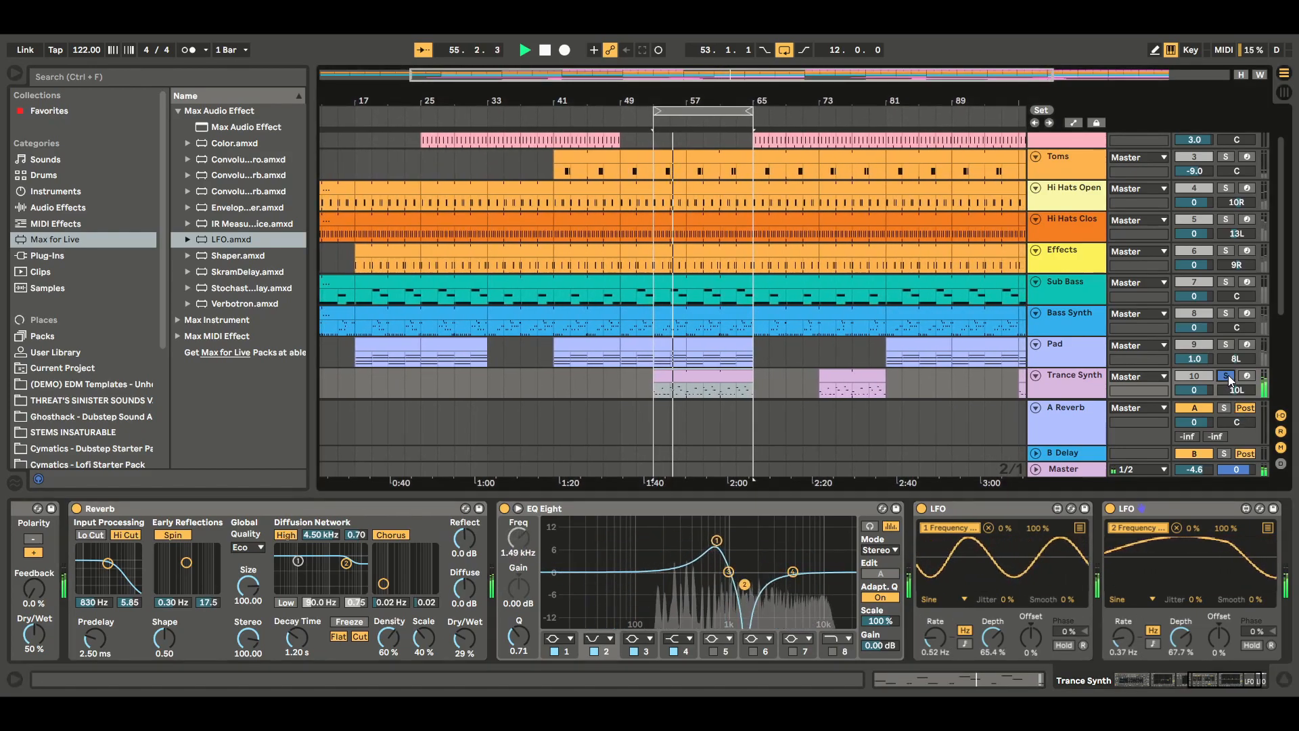
left_click(545, 51)
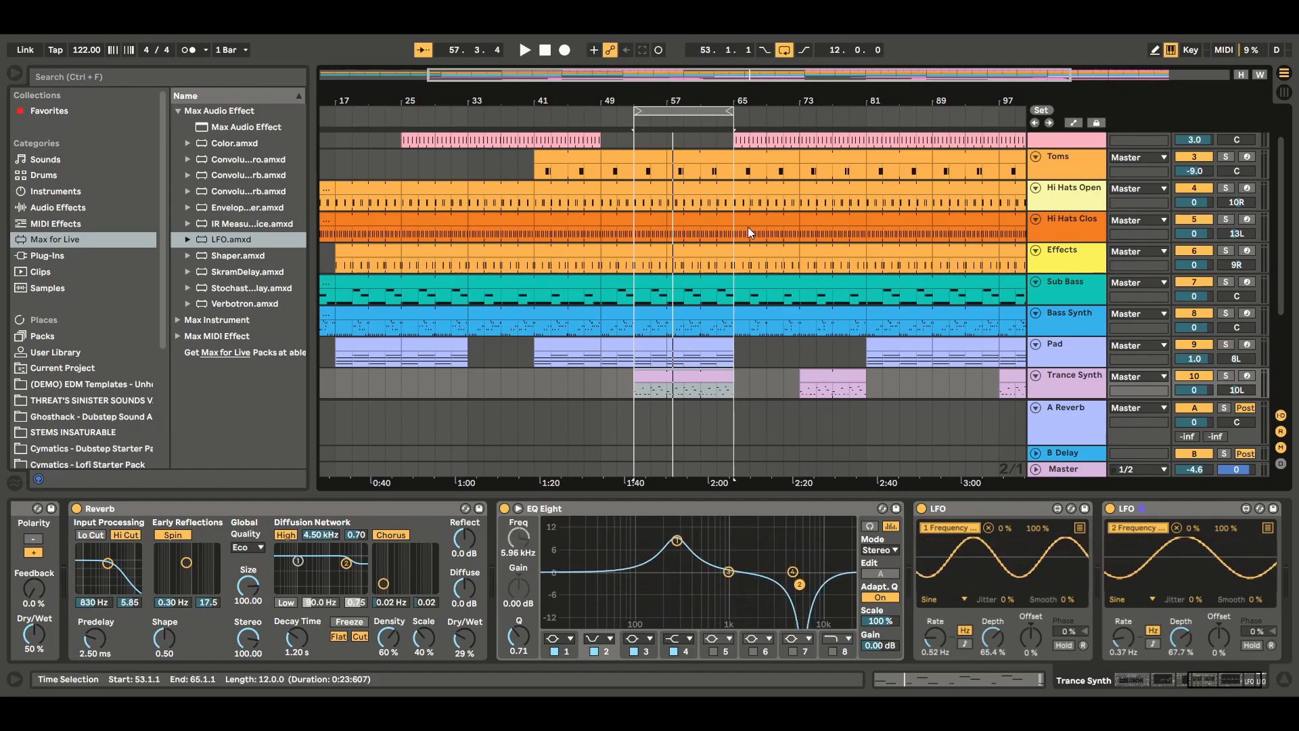
Show the Acid House track's device chain and play its first clip from bar 15.
key("ctrl+alt+l")
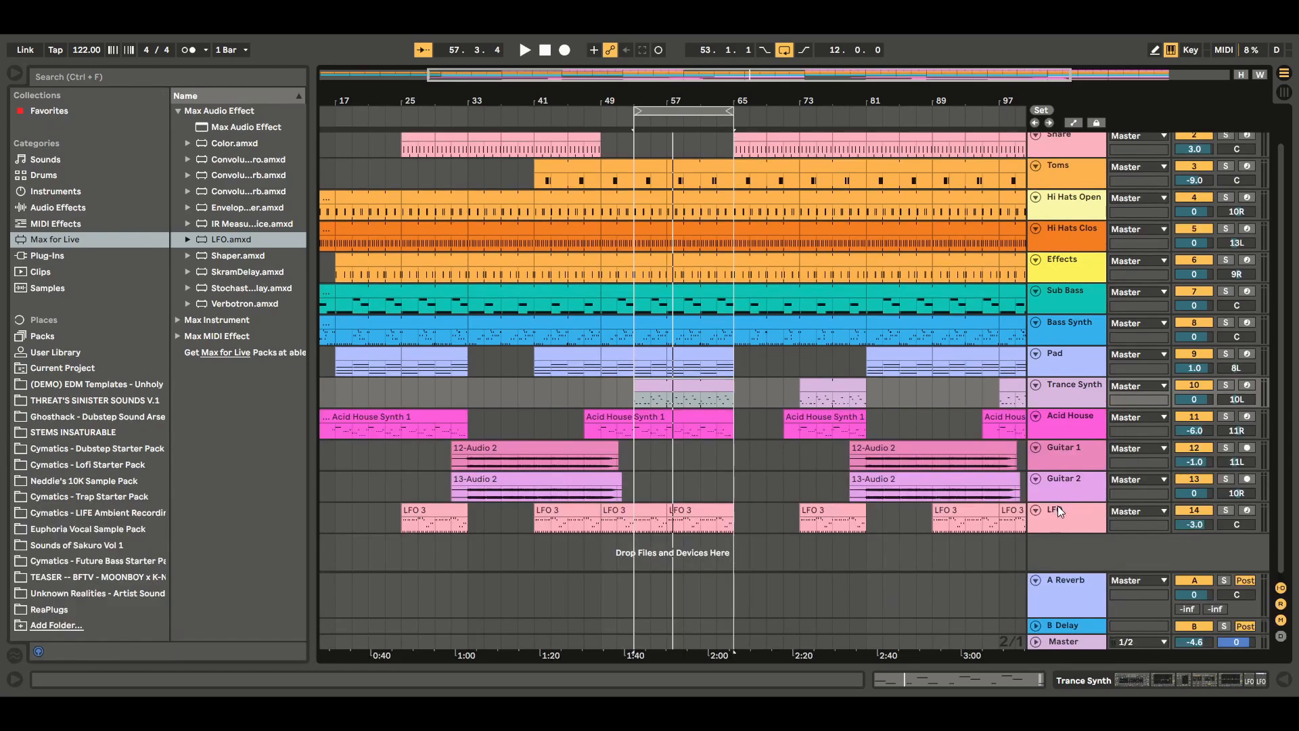
double_click(1077, 424)
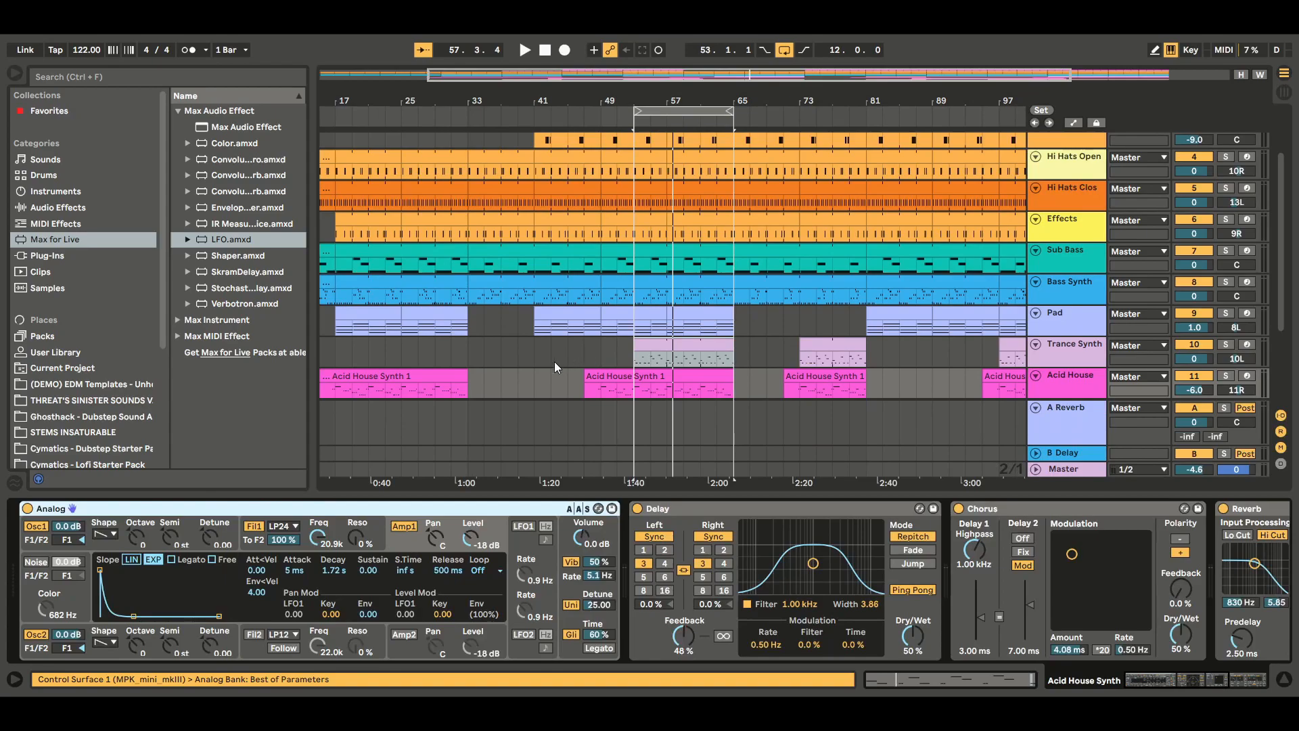
left_click(439, 375)
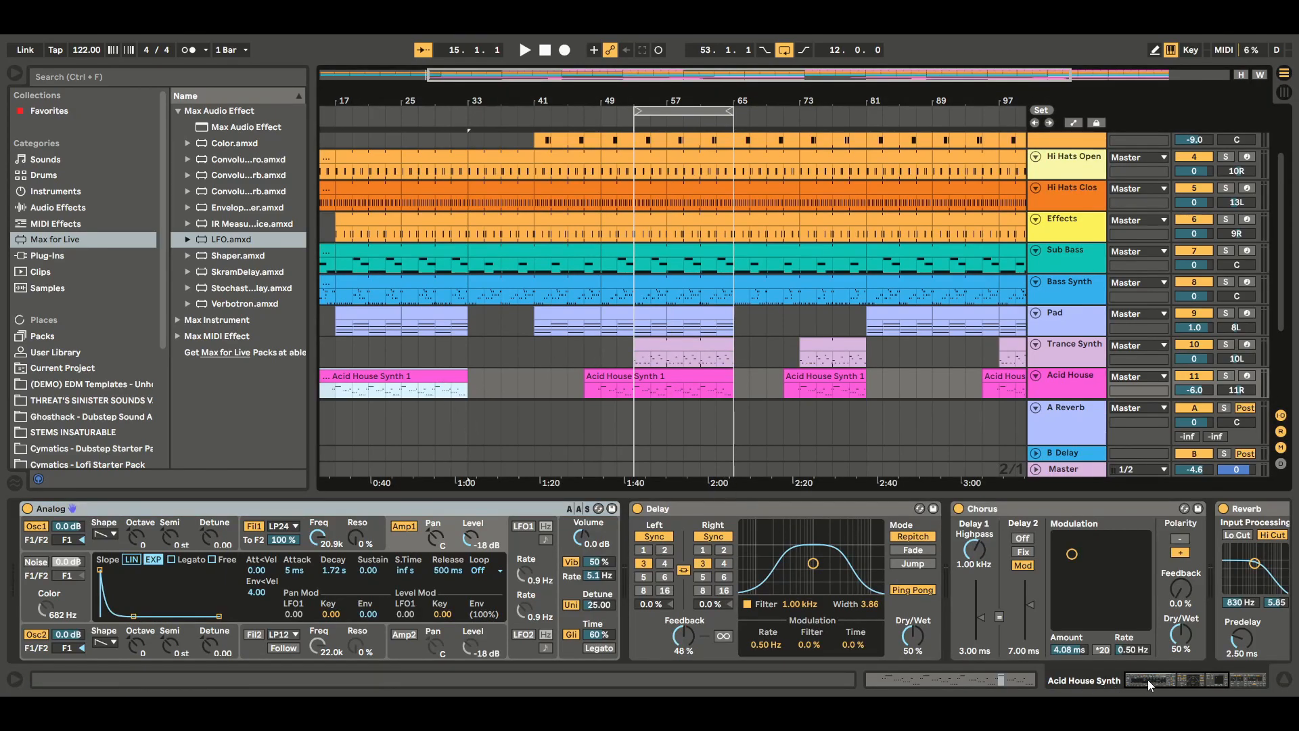
left_click_drag(1148, 680, 1195, 681)
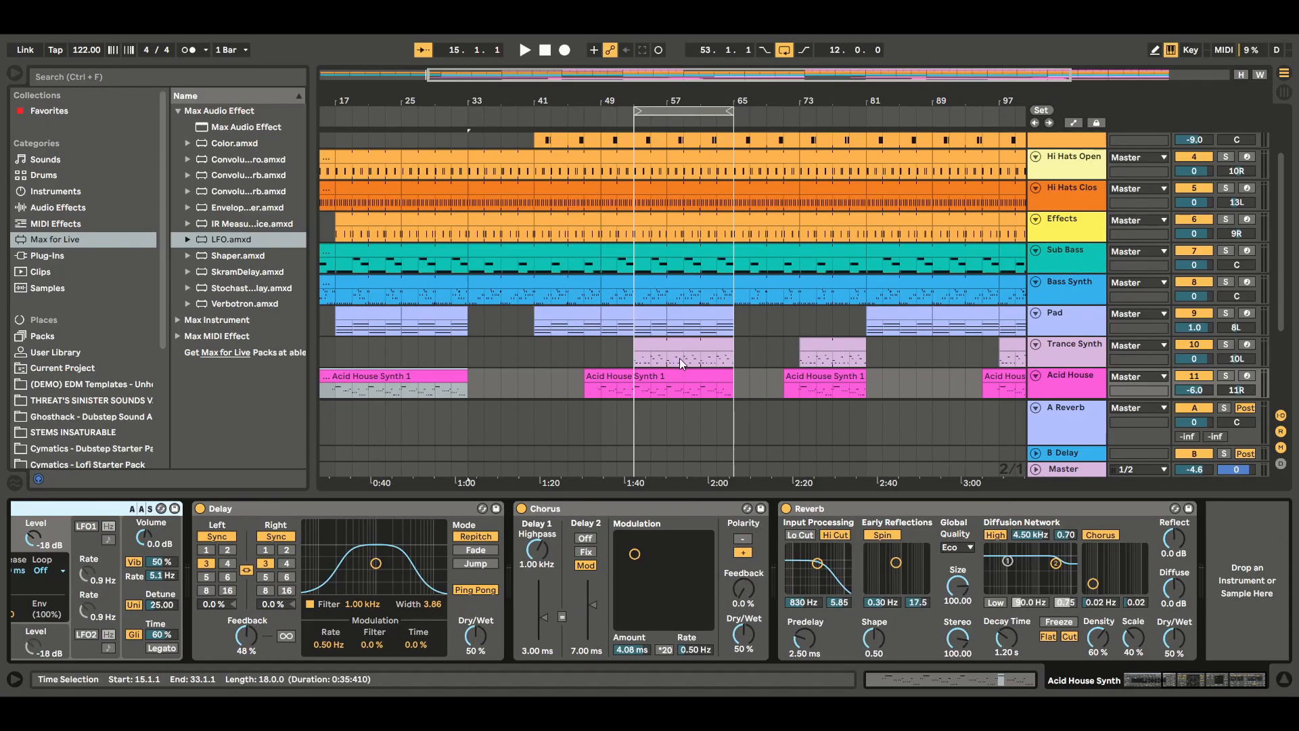
key("space")
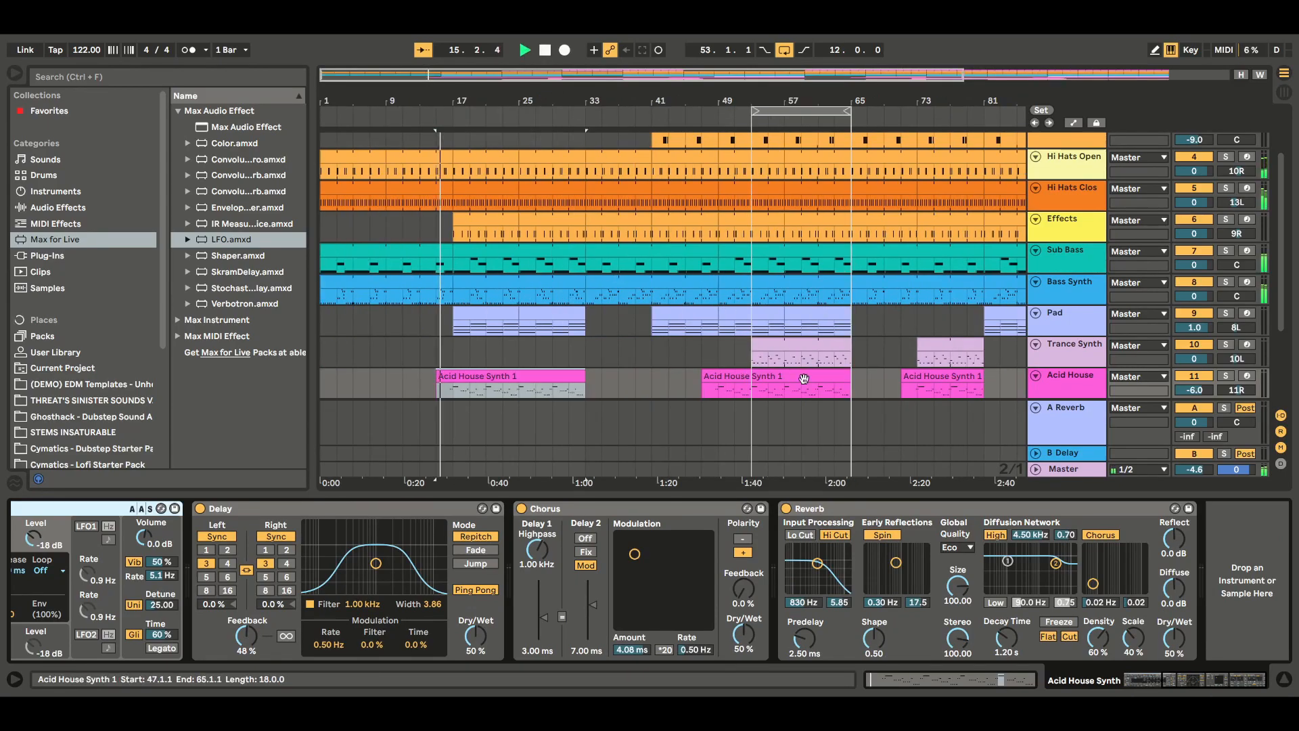
Compare the Acid House track soloed and in the mix, and set its Reverb Dry/Wet to 80%.
left_click(1227, 376)
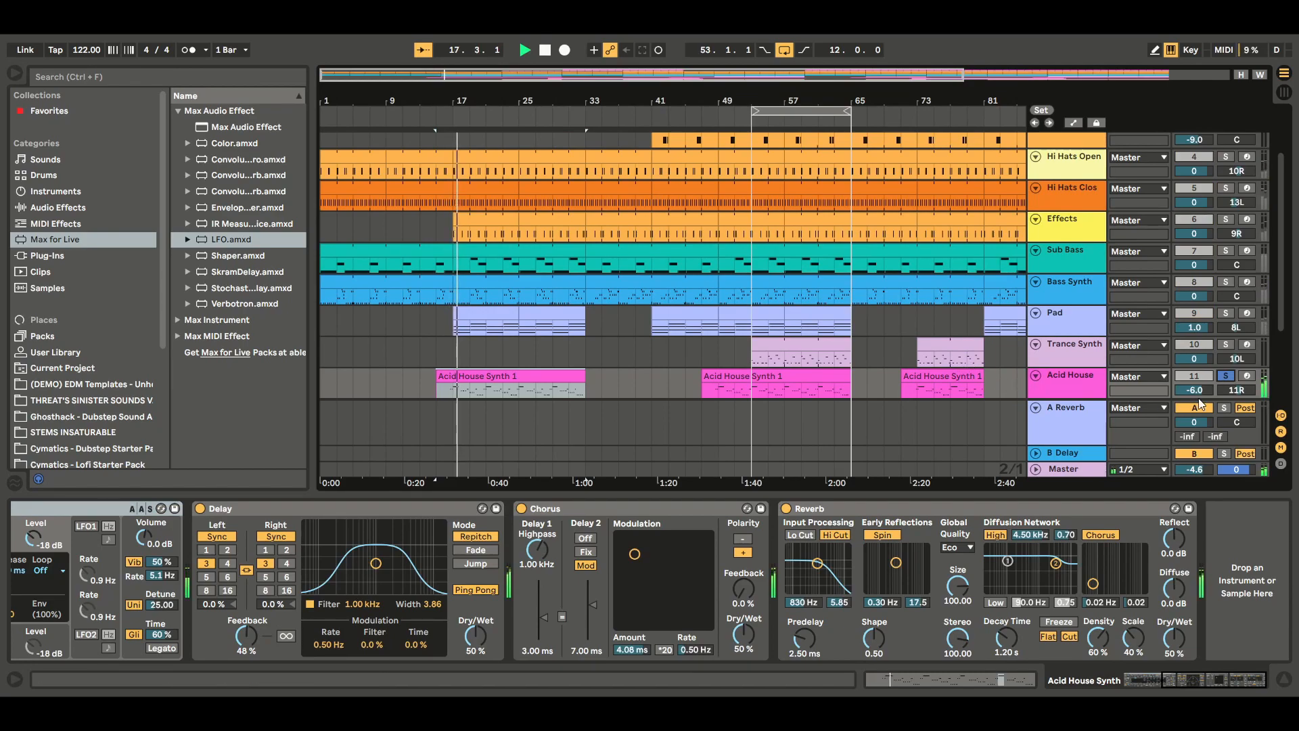
left_click(1228, 376)
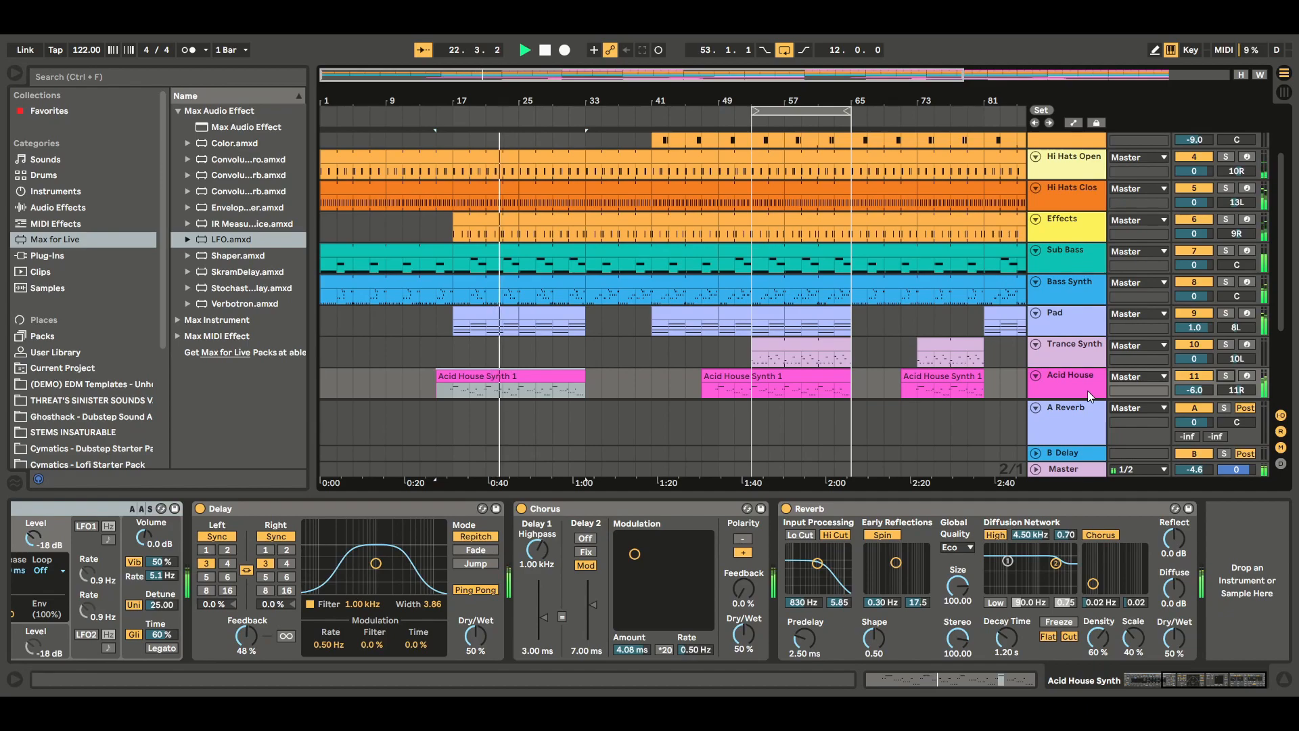
left_click_drag(1174, 639, 1174, 610)
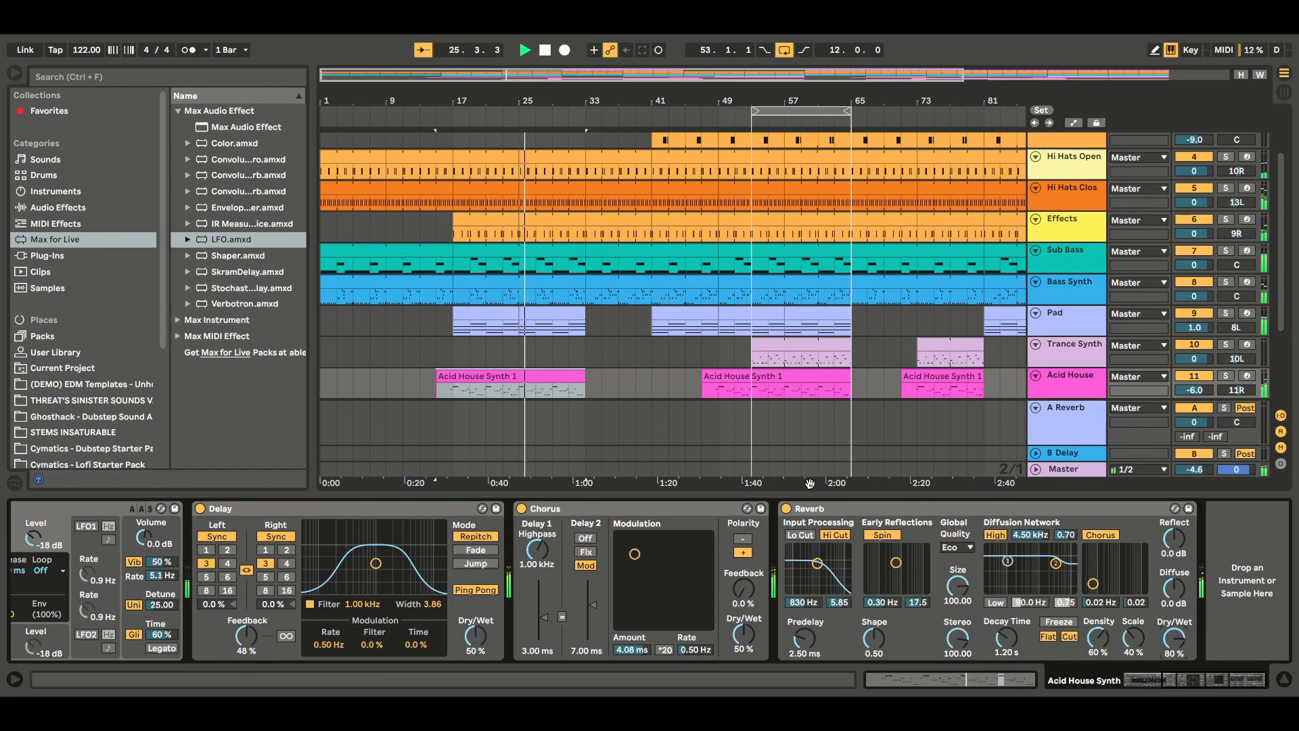
left_click(1225, 375)
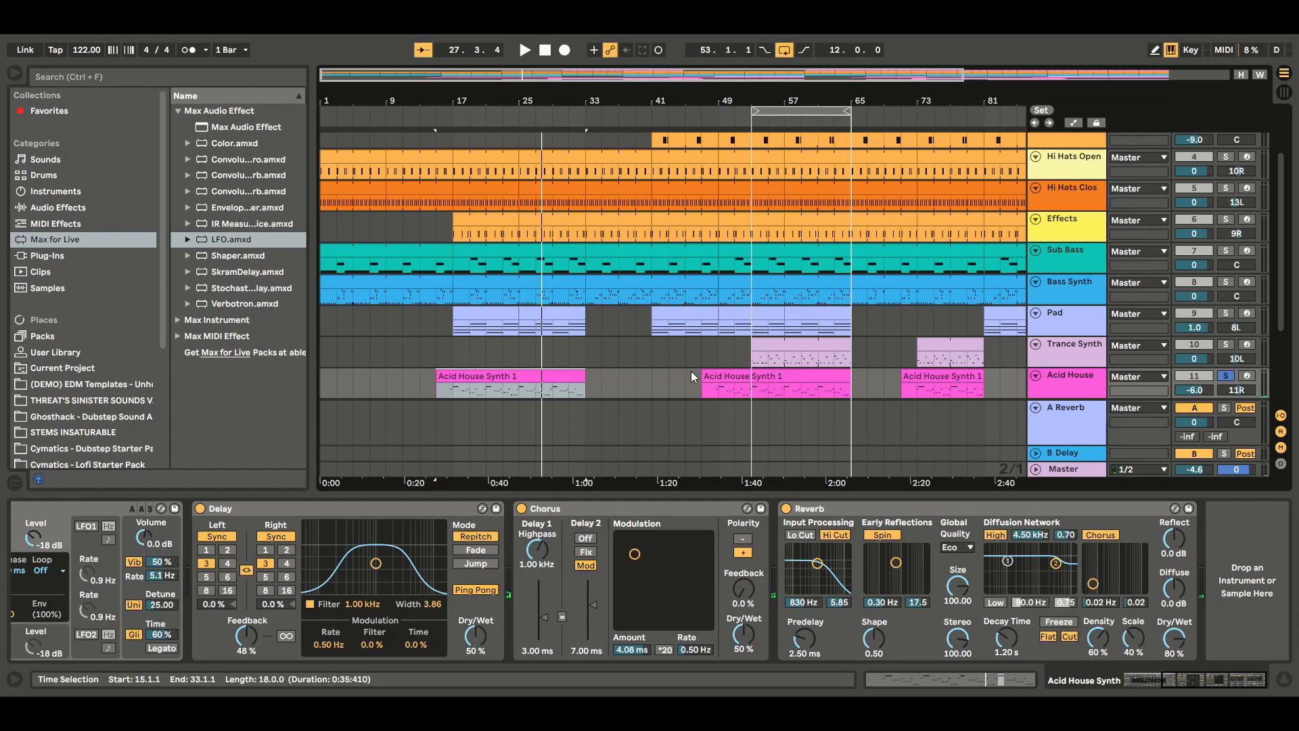
Insert an EQ Eight between the Analog and the Delay on the Acid House track.
left_click_drag(1211, 678, 1147, 672)
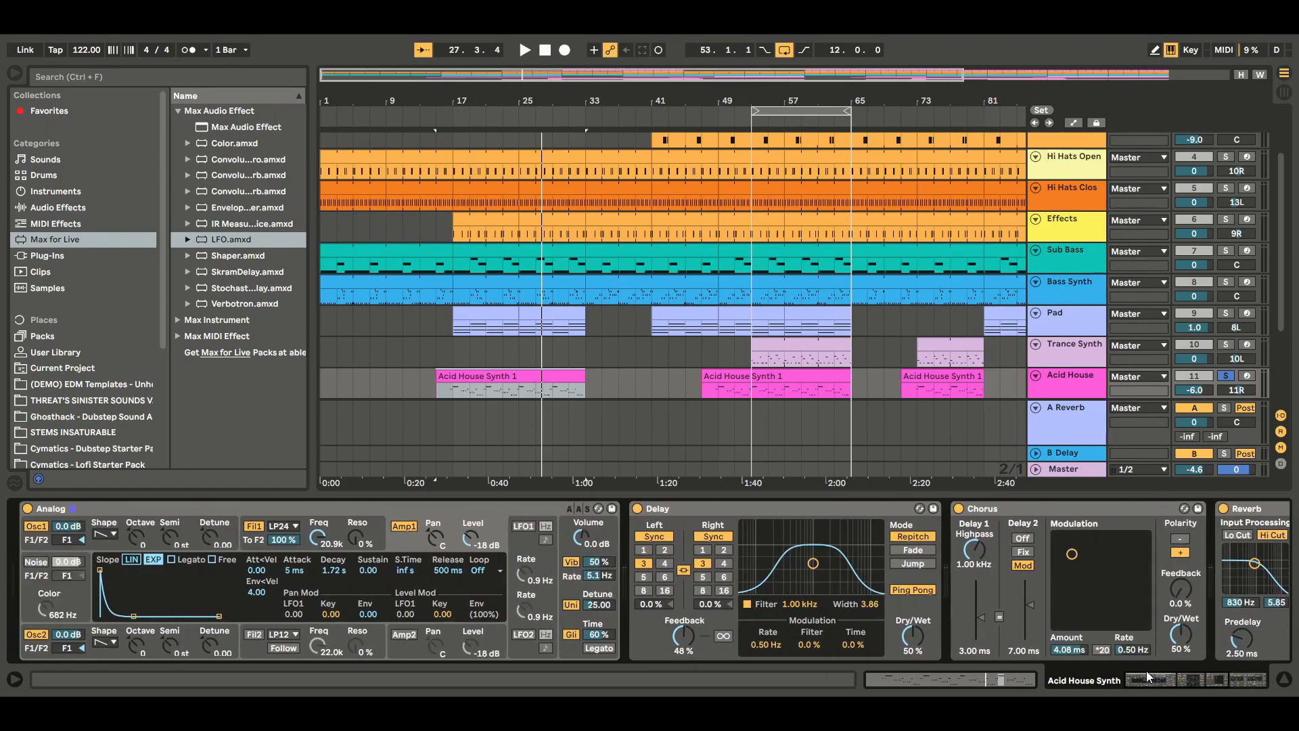
left_click(59, 208)
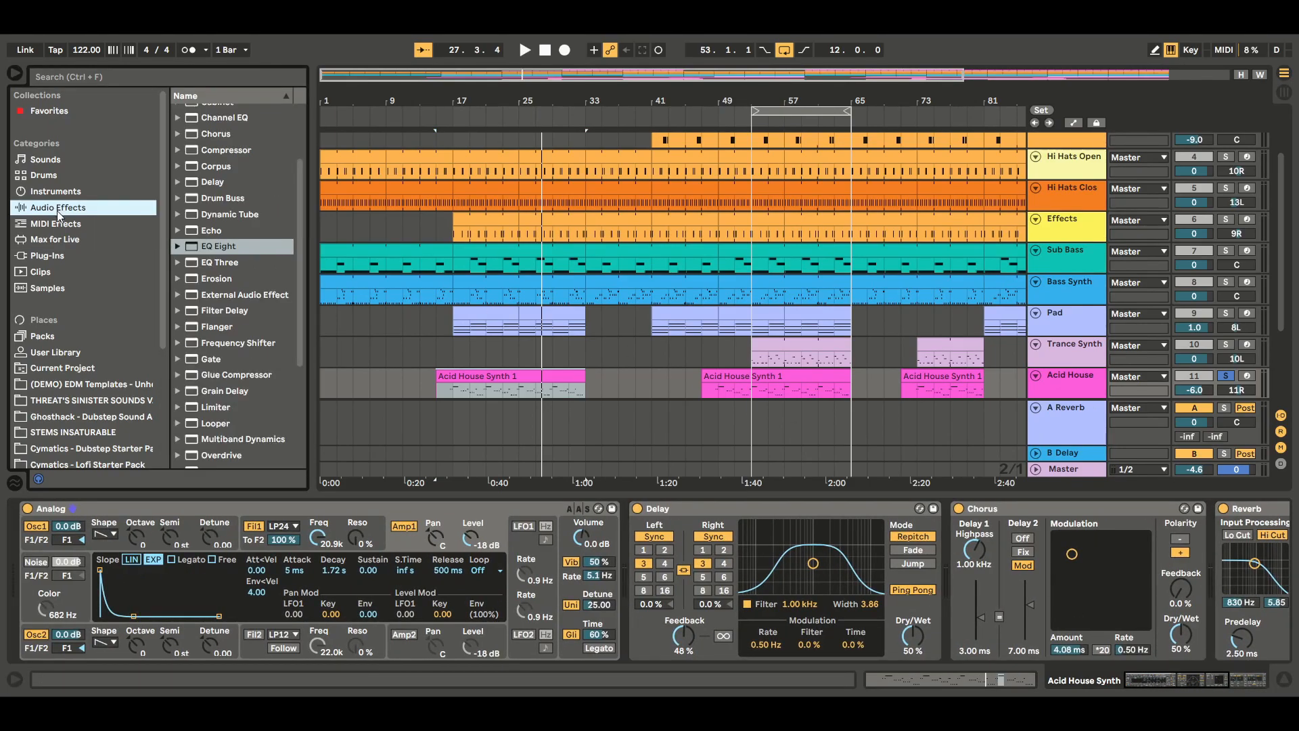
left_click(223, 248)
left_click_drag(473, 473, 654, 591)
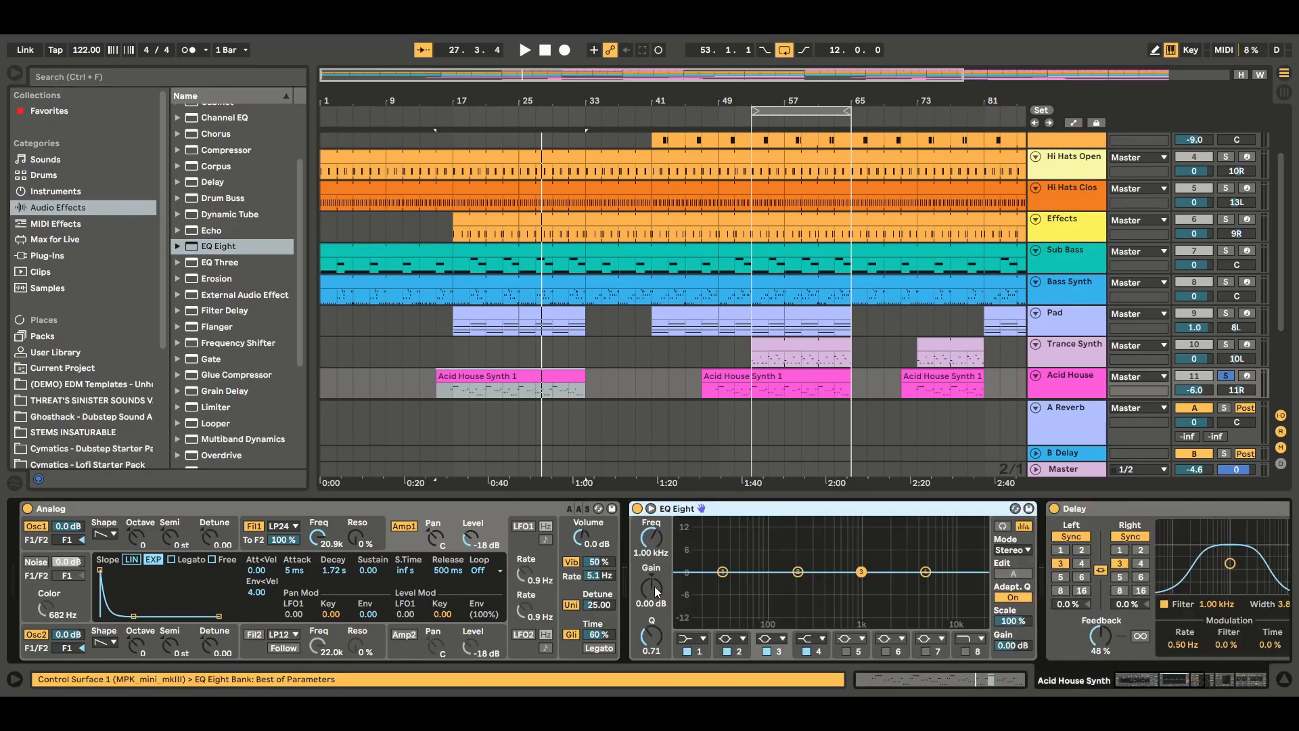
Set the Acid House EQ Eight to a low cut at 344 Hz and a high cut at 10.4 kHz, and play from bar 15.
left_click(722, 574)
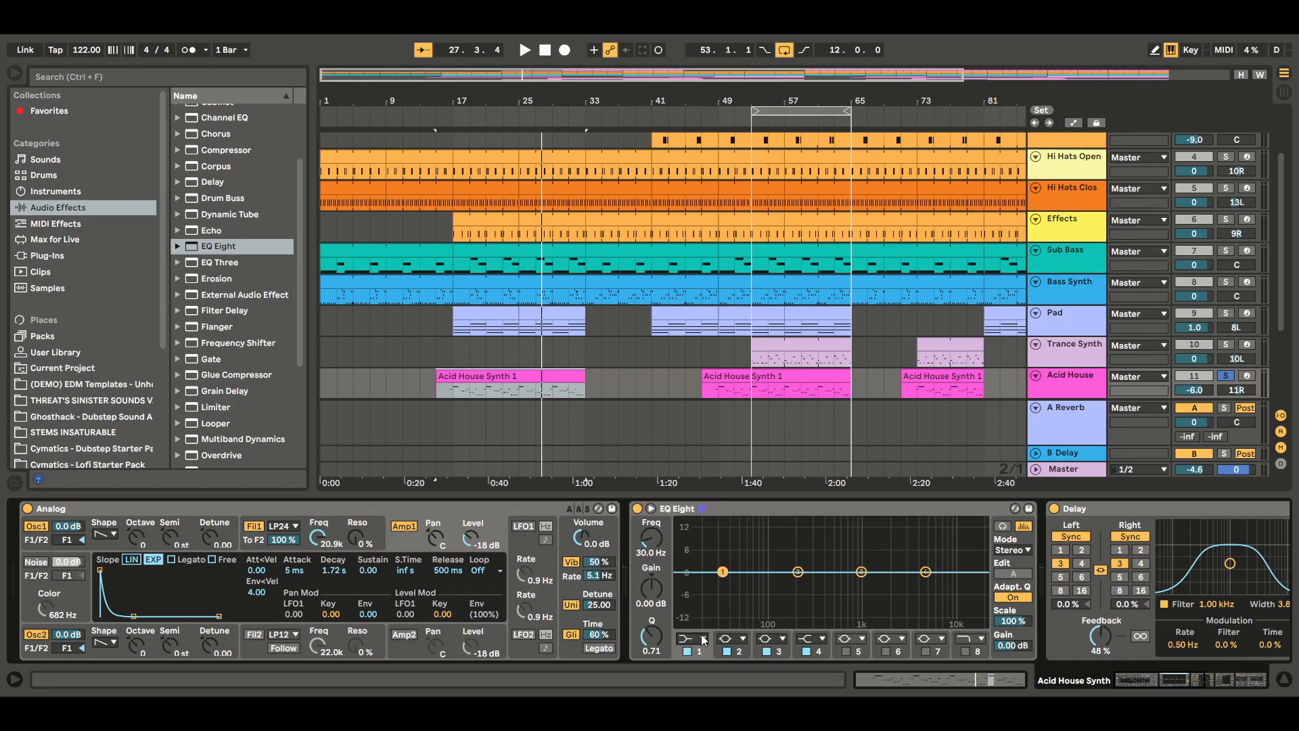
left_click_drag(726, 584, 819, 583)
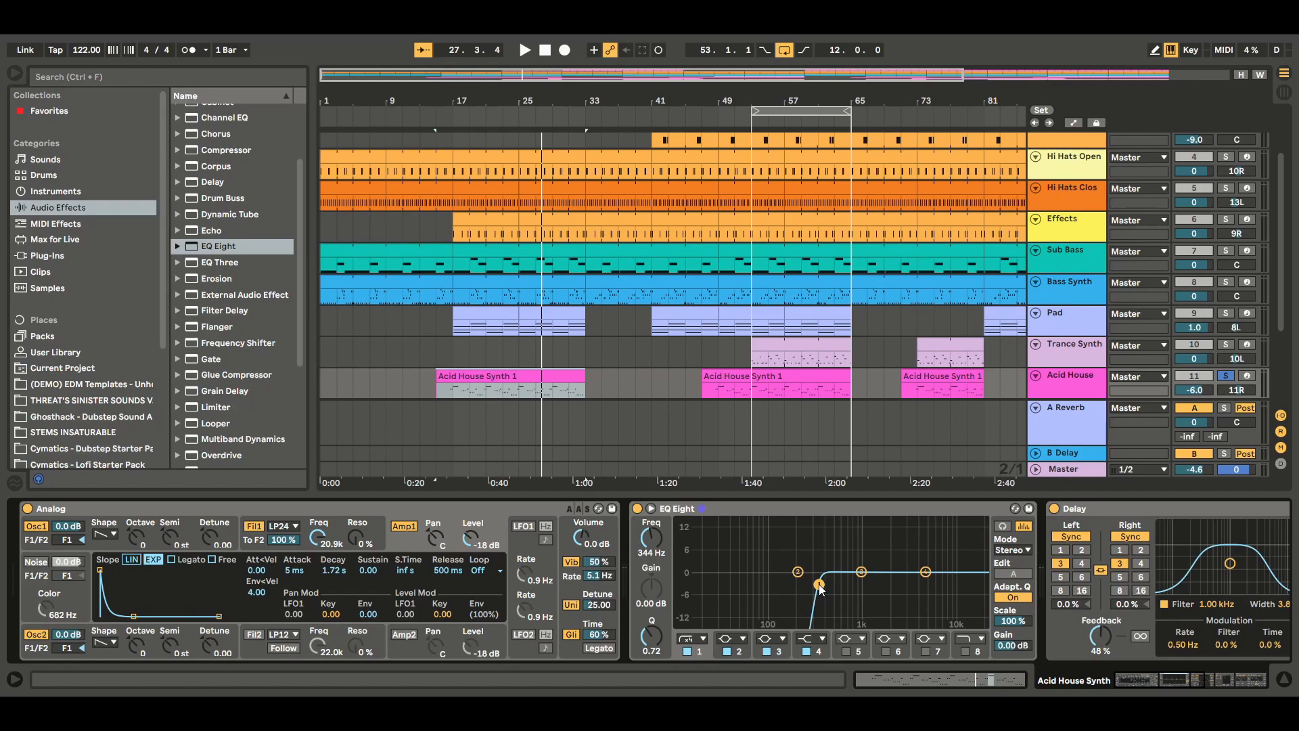
left_click(926, 573)
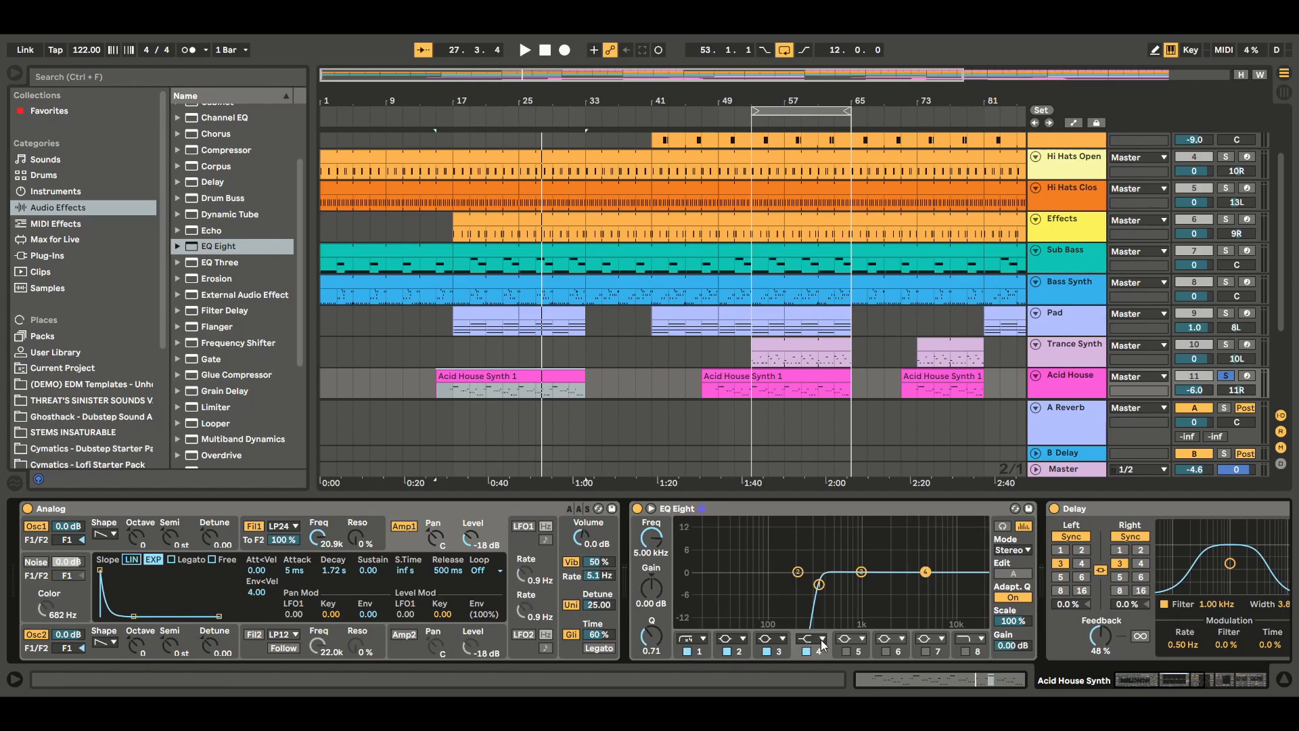
left_click(819, 643)
left_click_drag(927, 584, 956, 590)
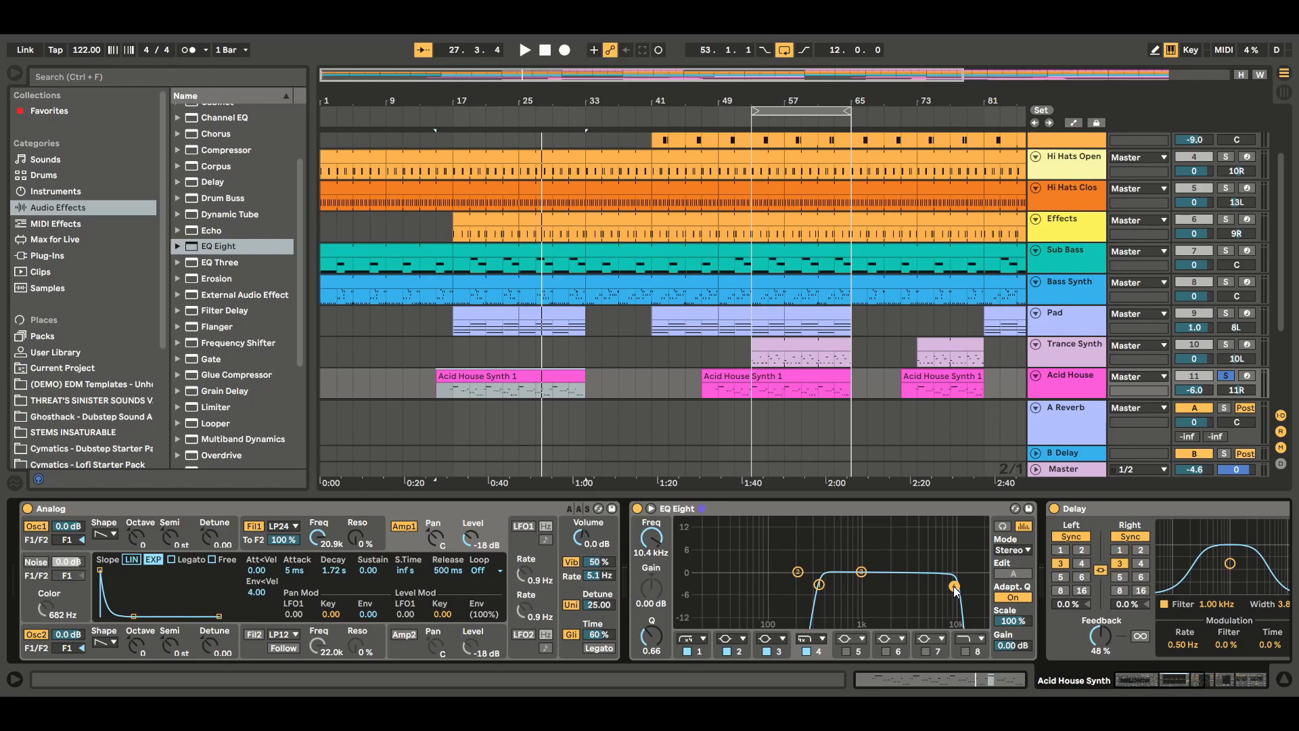
key("space")
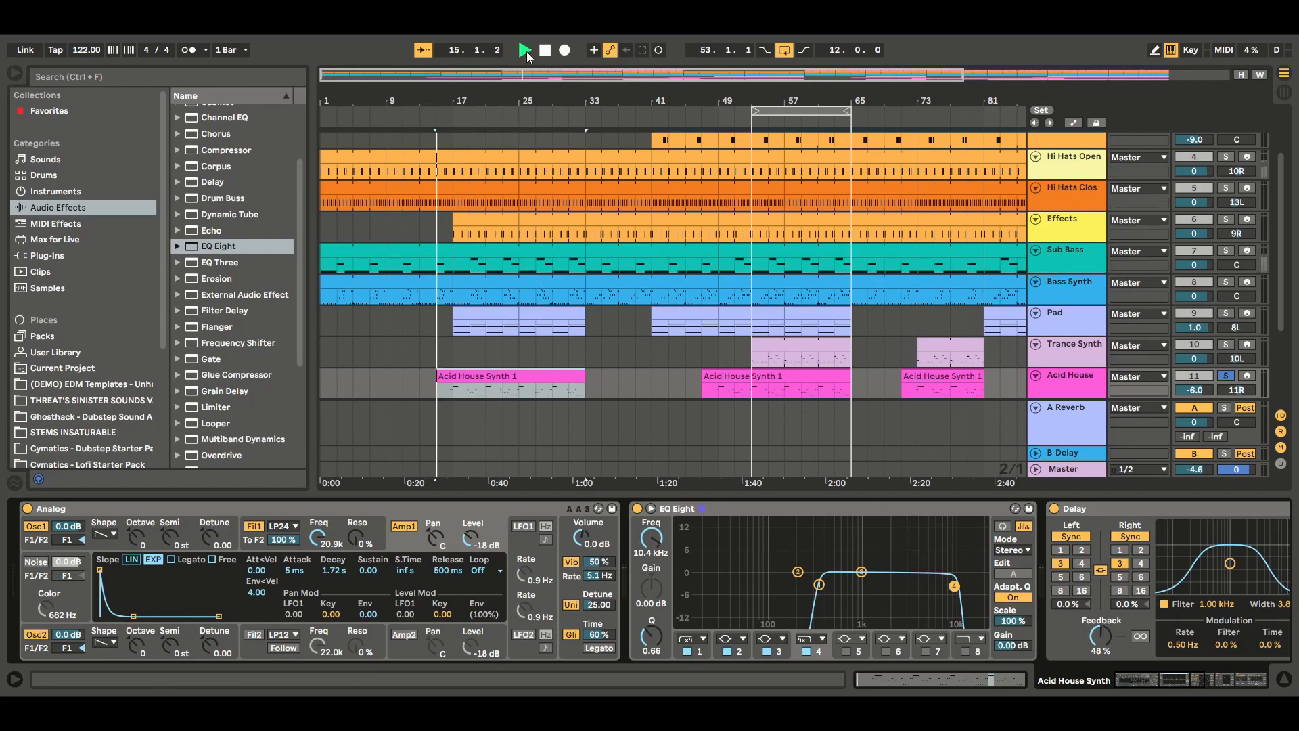
Unsolo the Acid House track, play its second clip in the mix and extend the loop start back to bar 49.
left_click(1225, 377)
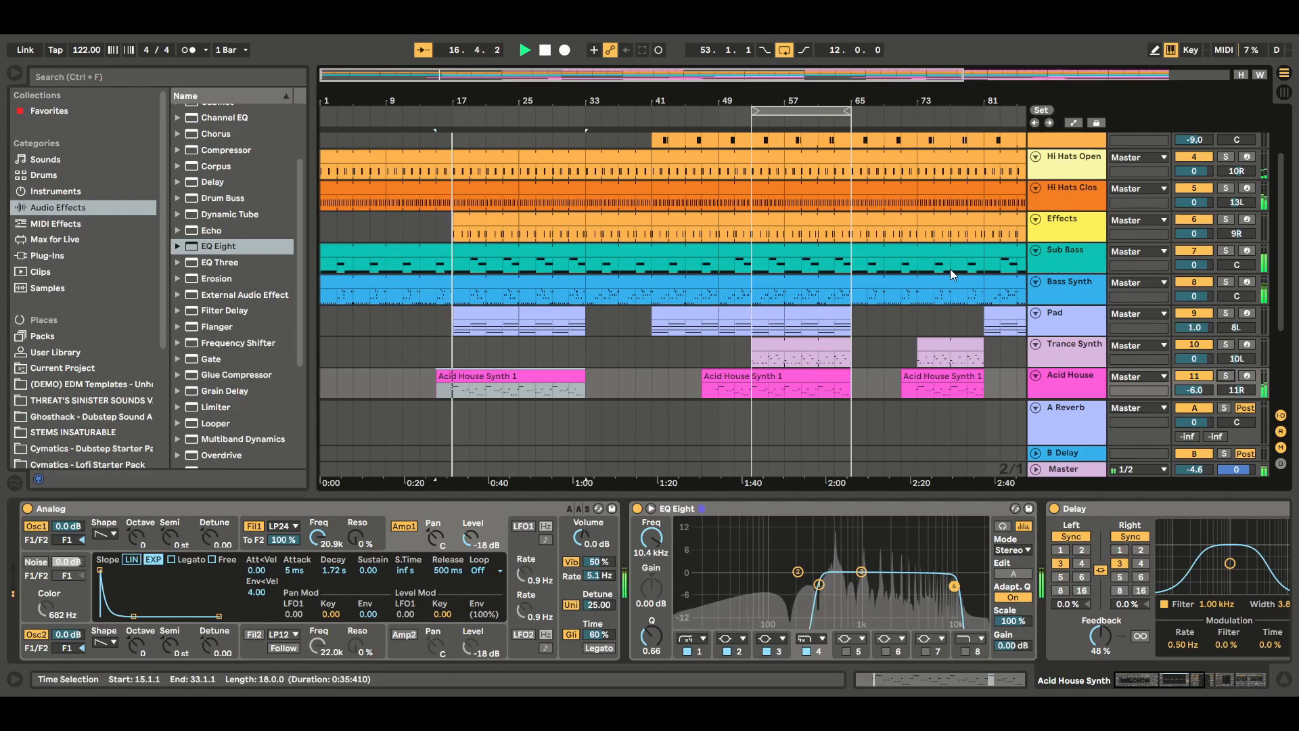
left_click(792, 376)
left_click(524, 52)
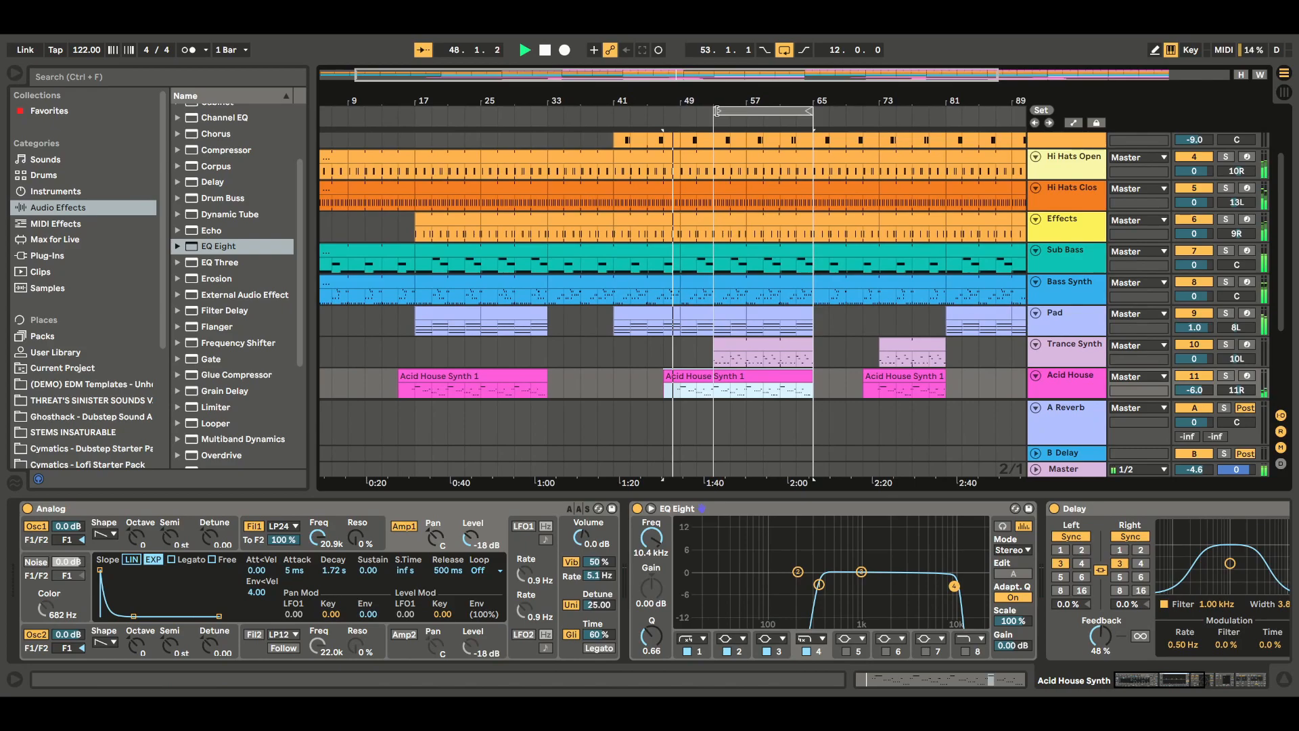
left_click_drag(718, 110, 682, 110)
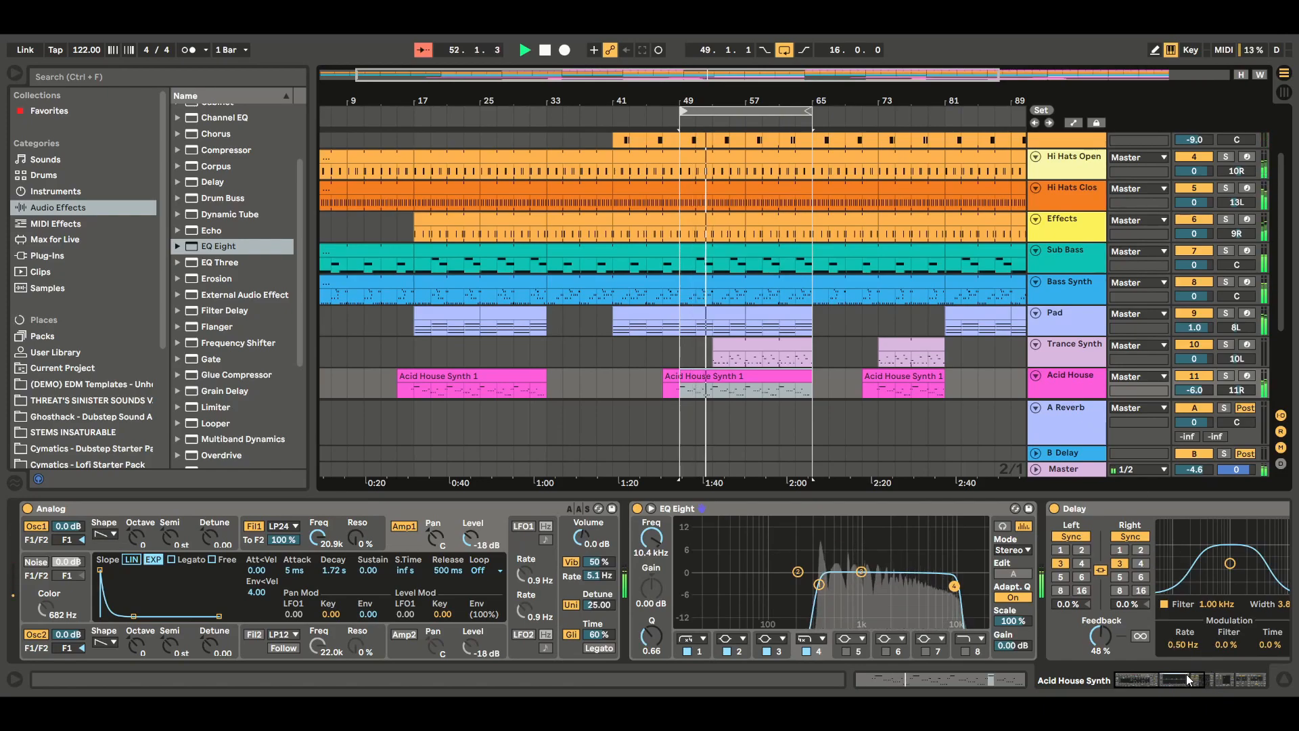
Set the high cut of the Acid House EQ Eight to 9.79 kHz with a Q of 1.06 and stop playback.
left_click_drag(1187, 672, 1270, 672)
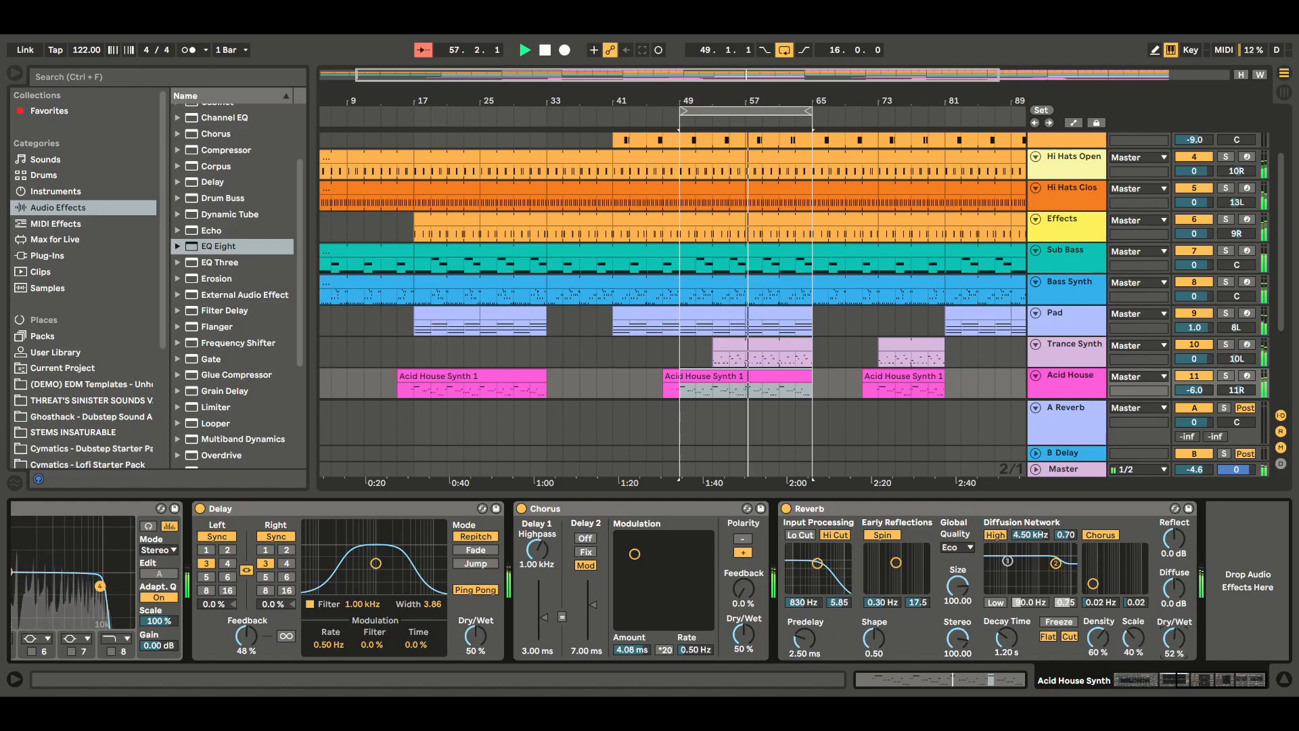
left_click_drag(1211, 680, 1172, 680)
left_click_drag(651, 587, 649, 576)
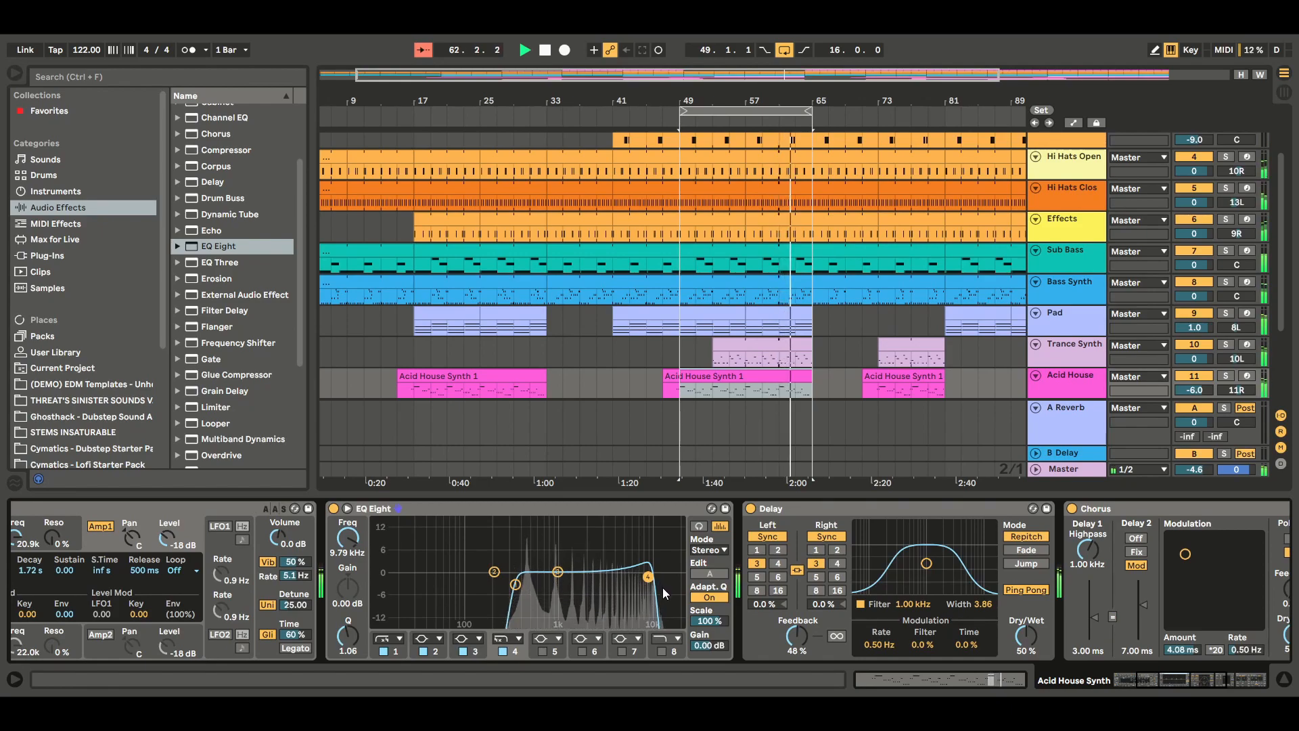
left_click(547, 52)
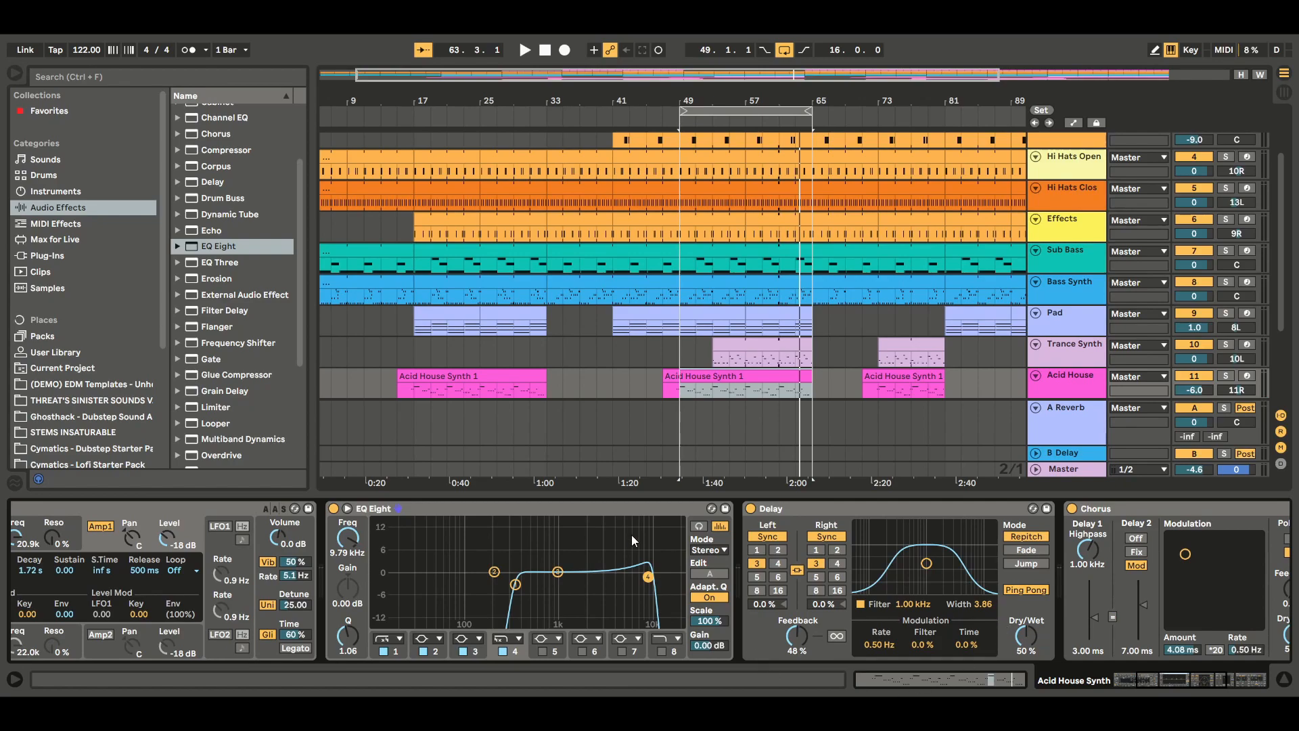
left_click(614, 510)
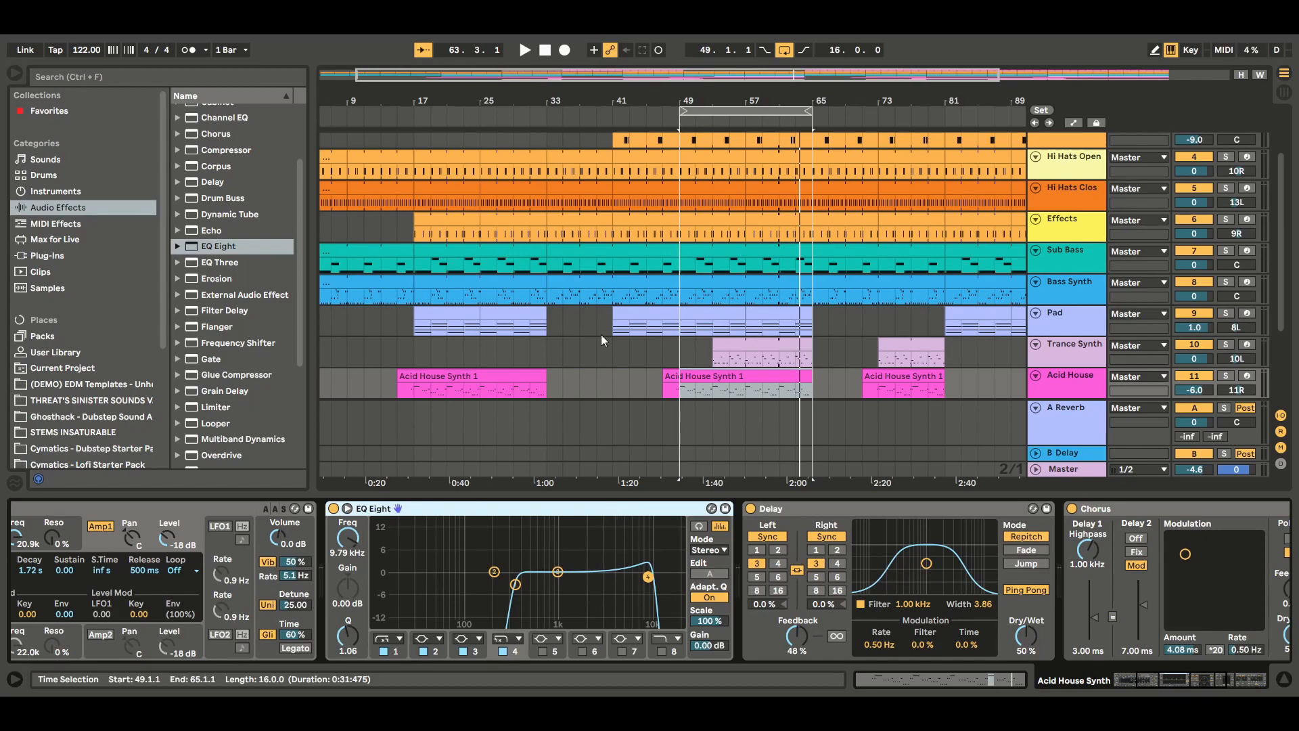
left_click(544, 50)
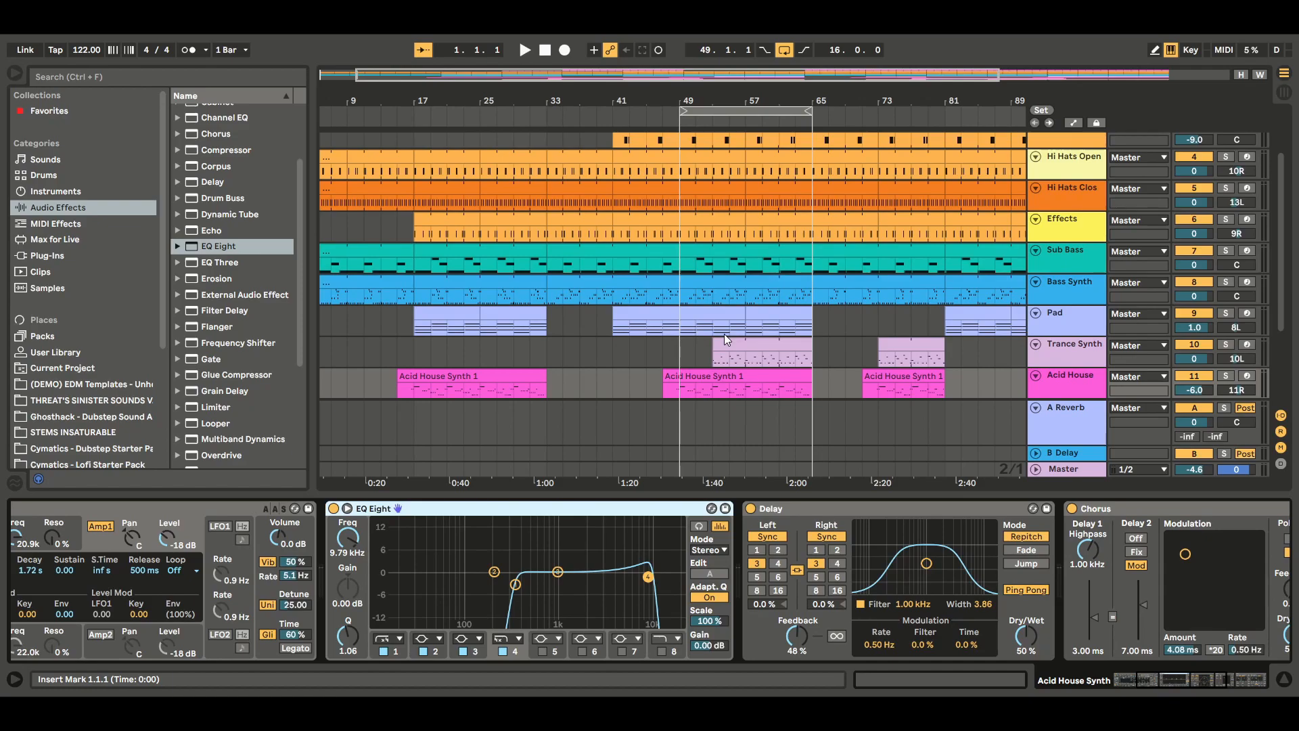
Play the LFO track soloed from its clip at bar 49 and show its device chain.
left_click(1289, 680)
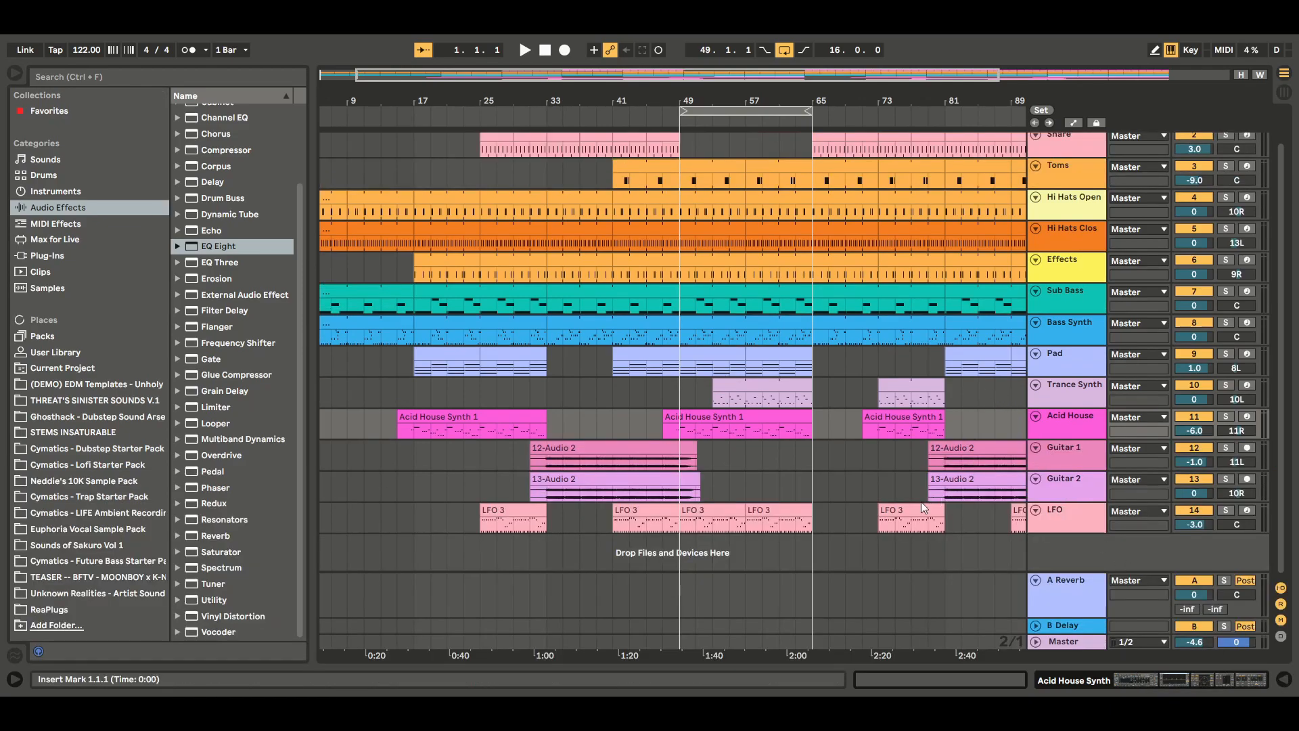
left_click(704, 510)
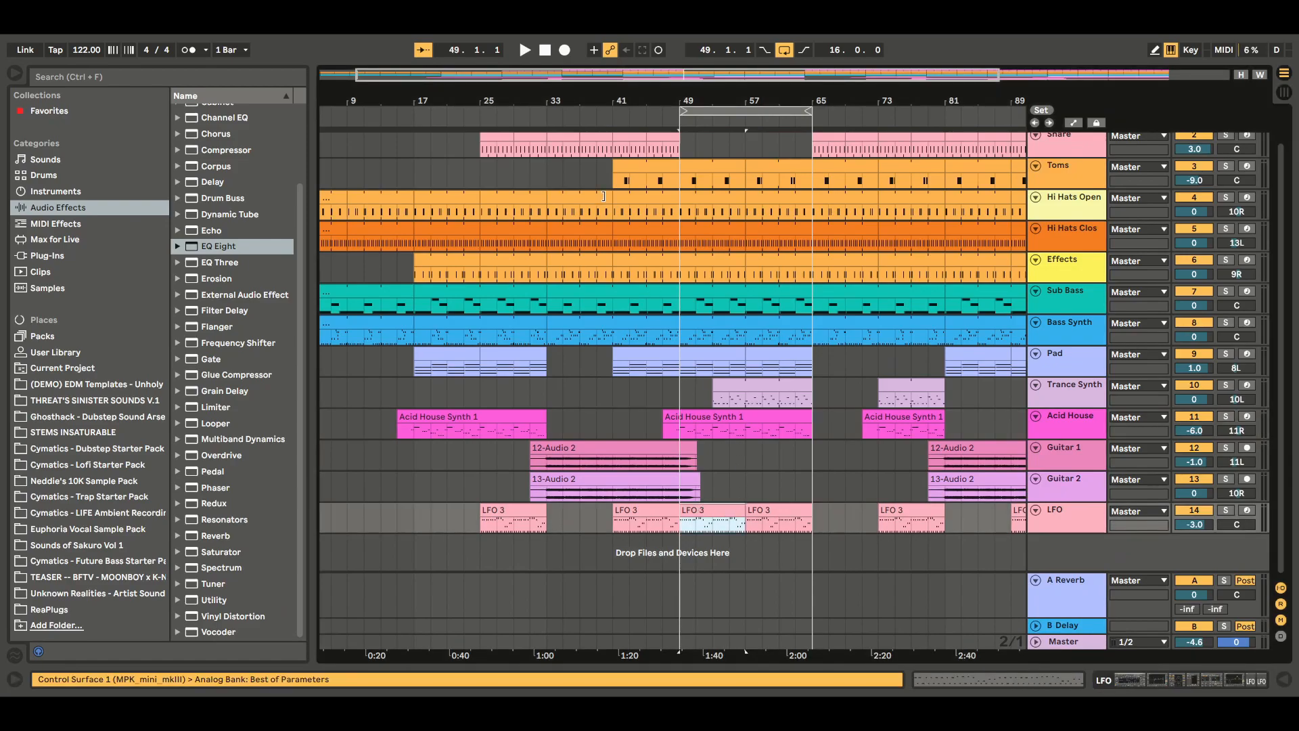
left_click(524, 49)
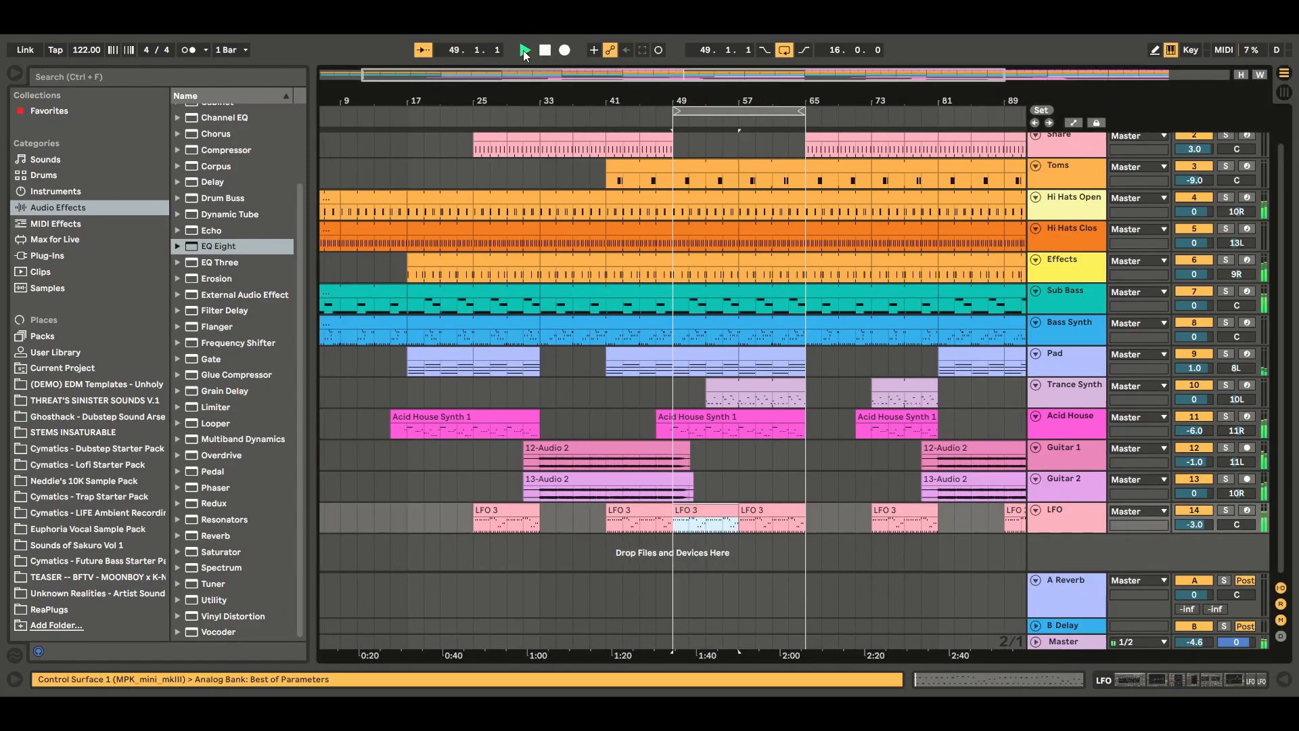
left_click(1228, 510)
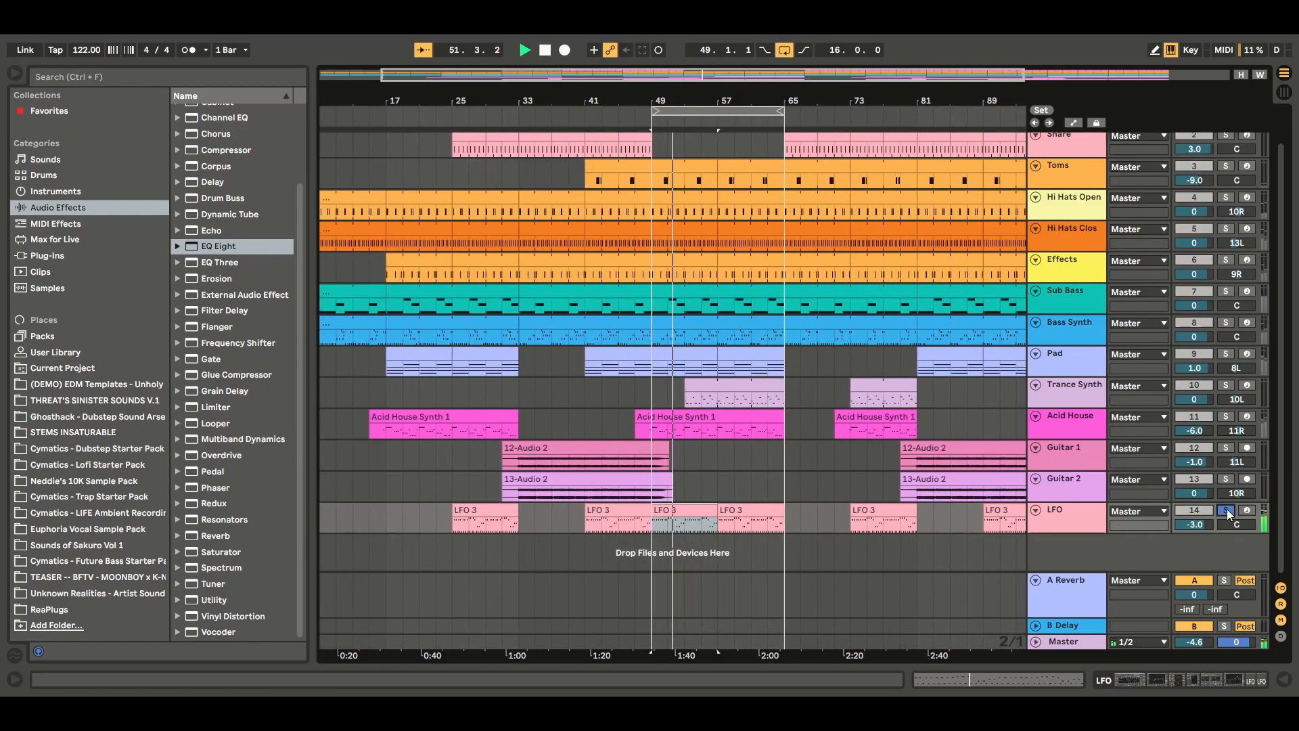
double_click(1083, 519)
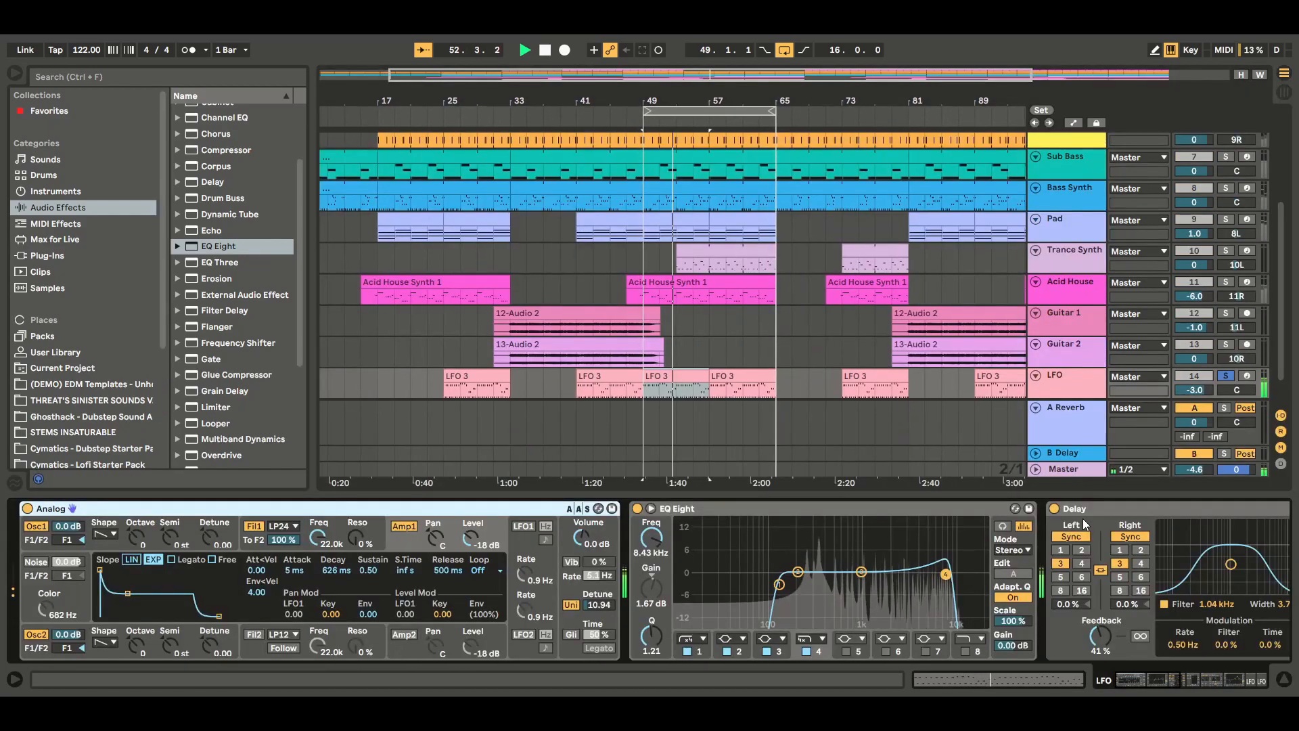
left_click(546, 50)
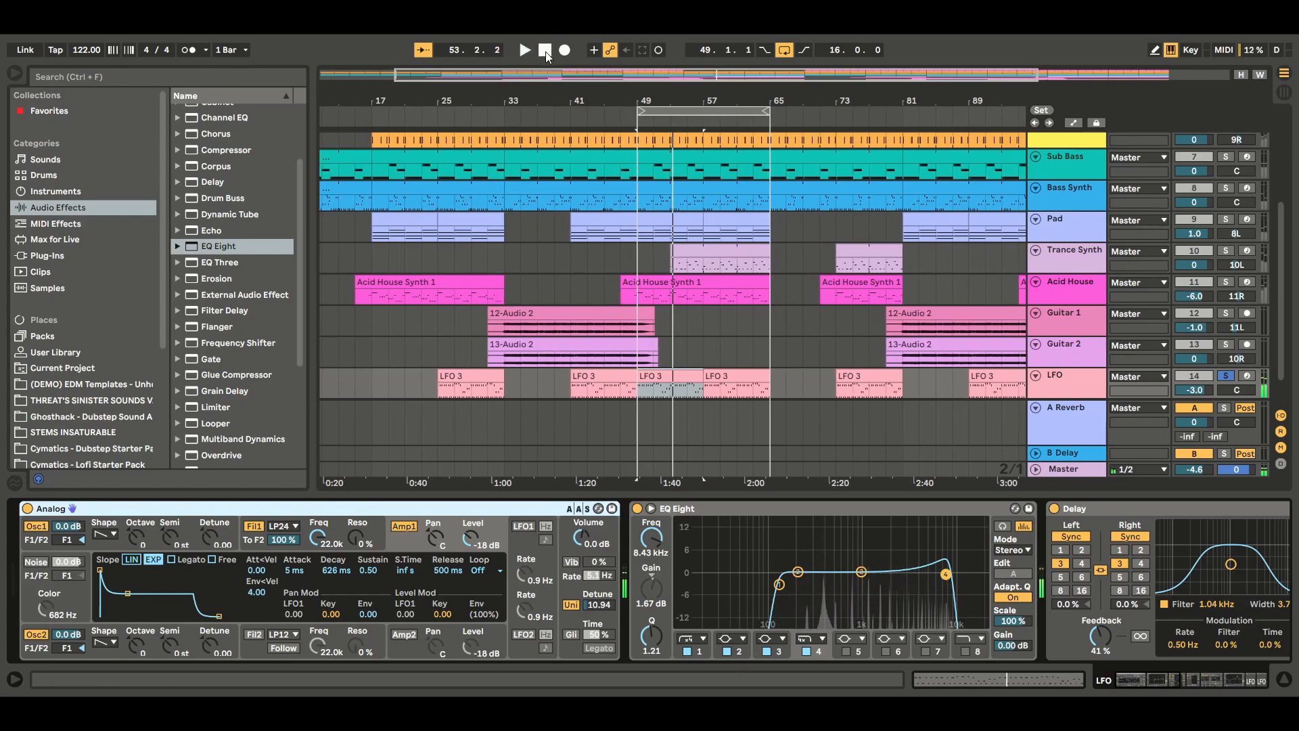
Set the unison detune of the LFO track's Analog to 25.00.
left_click(135, 538)
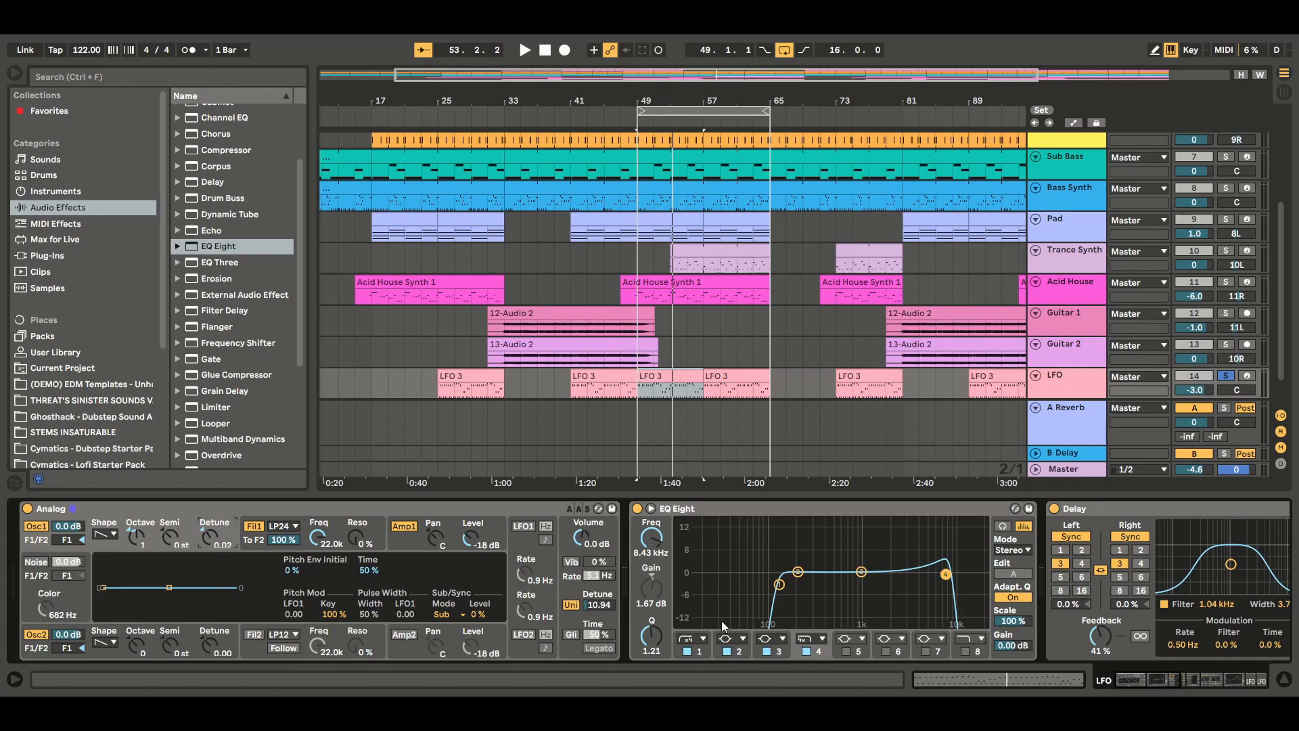
left_click_drag(599, 605, 598, 589)
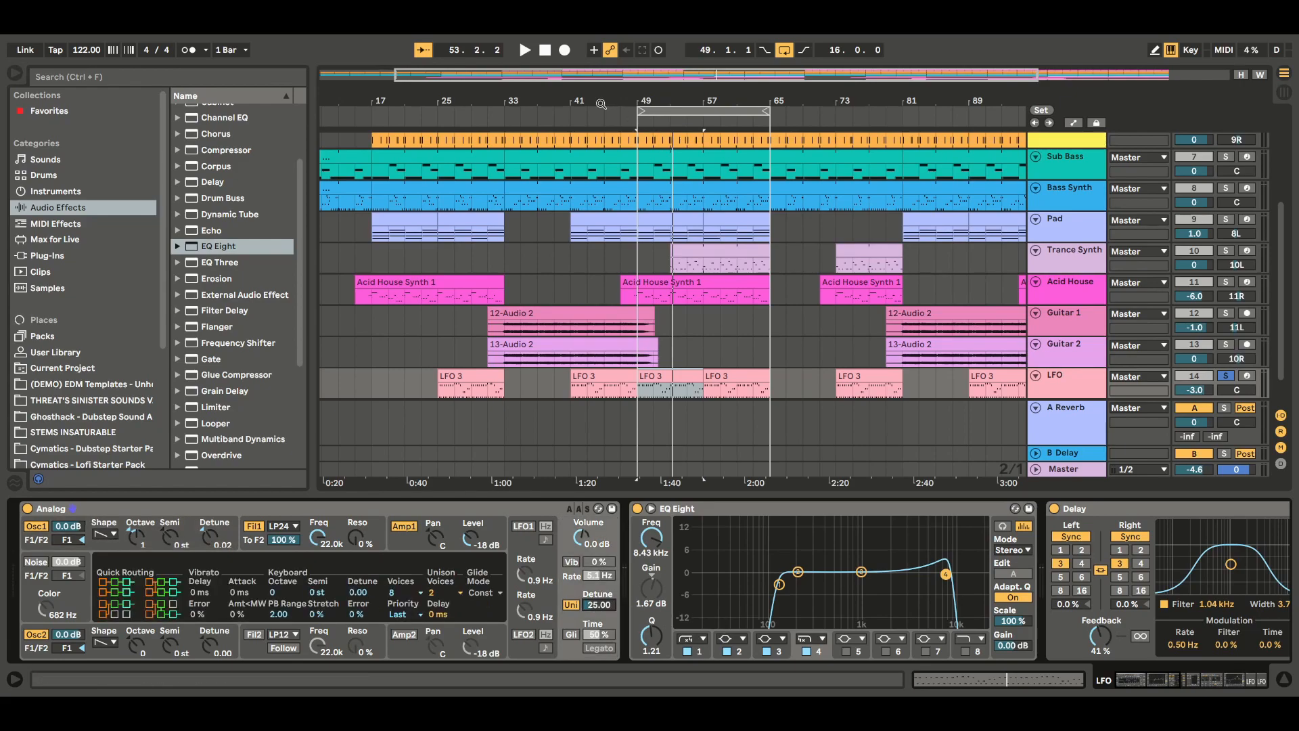
Play the soloed LFO track and try its EQ Eight high cut at 3.30 kHz.
left_click(525, 52)
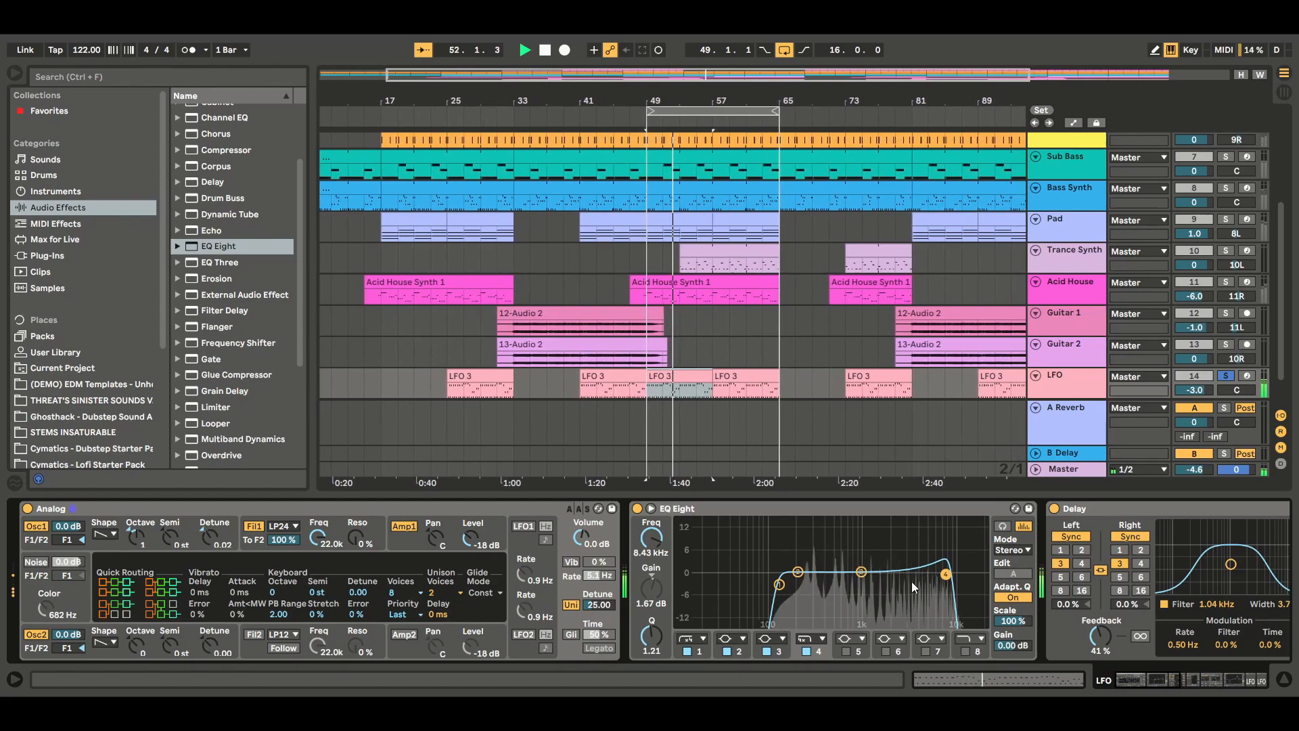
left_click_drag(948, 577, 904, 584)
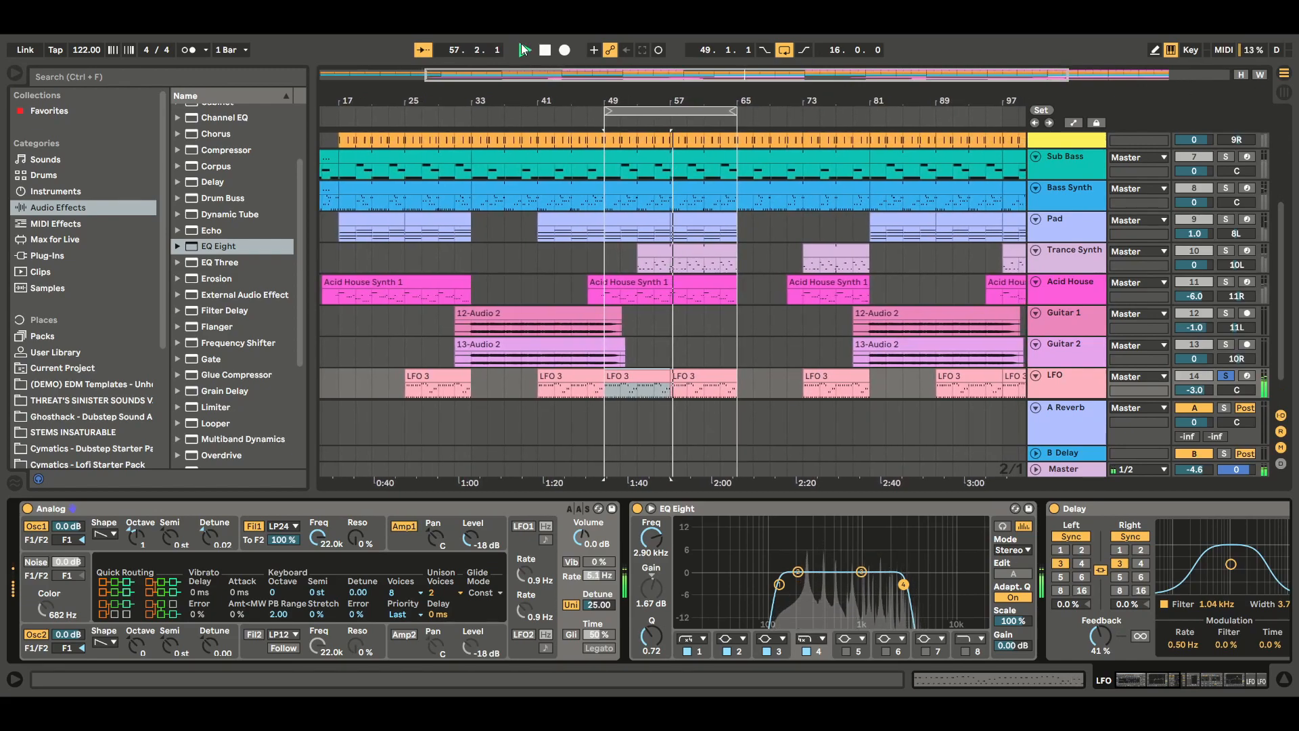
key("space")
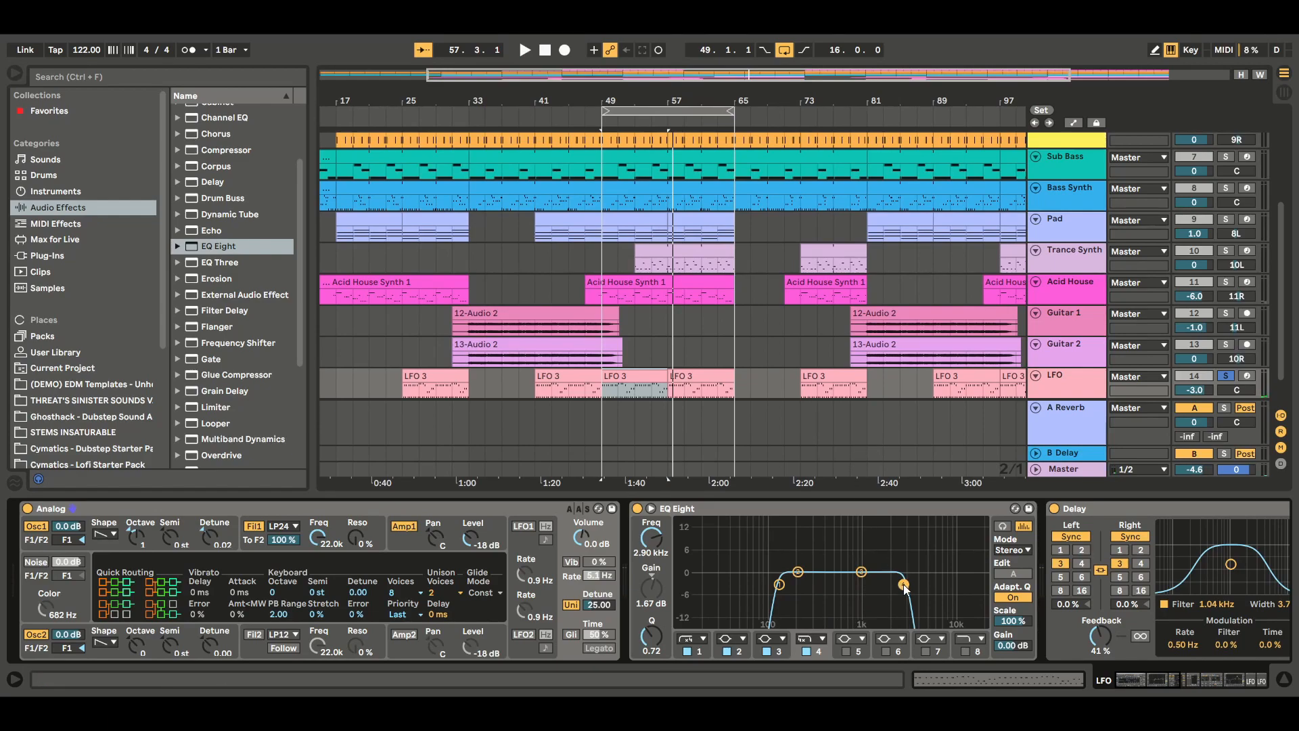
left_click_drag(905, 586, 907, 587)
Pan the LFO track to 11R in the mixer, unsolo it and play the loop from bar 49 in the arrangement.
left_click(1284, 92)
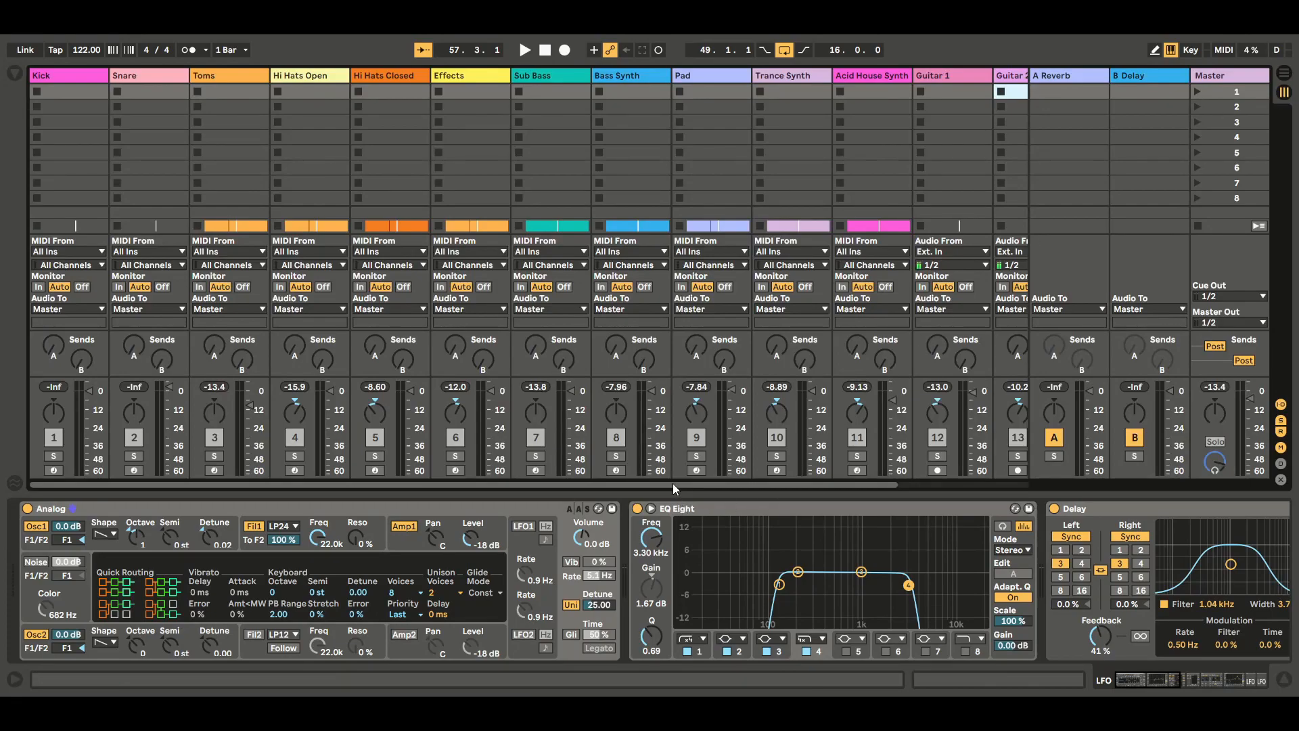
left_click_drag(673, 483, 810, 480)
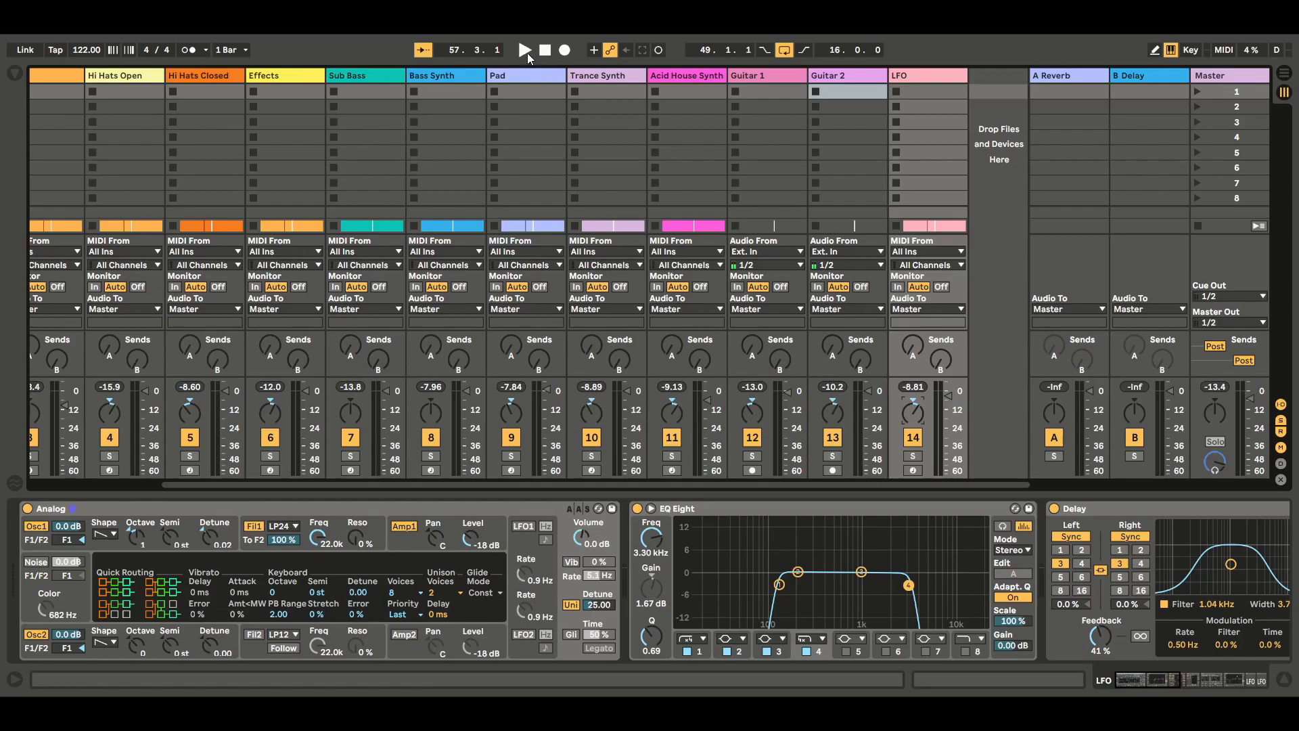
left_click(525, 52)
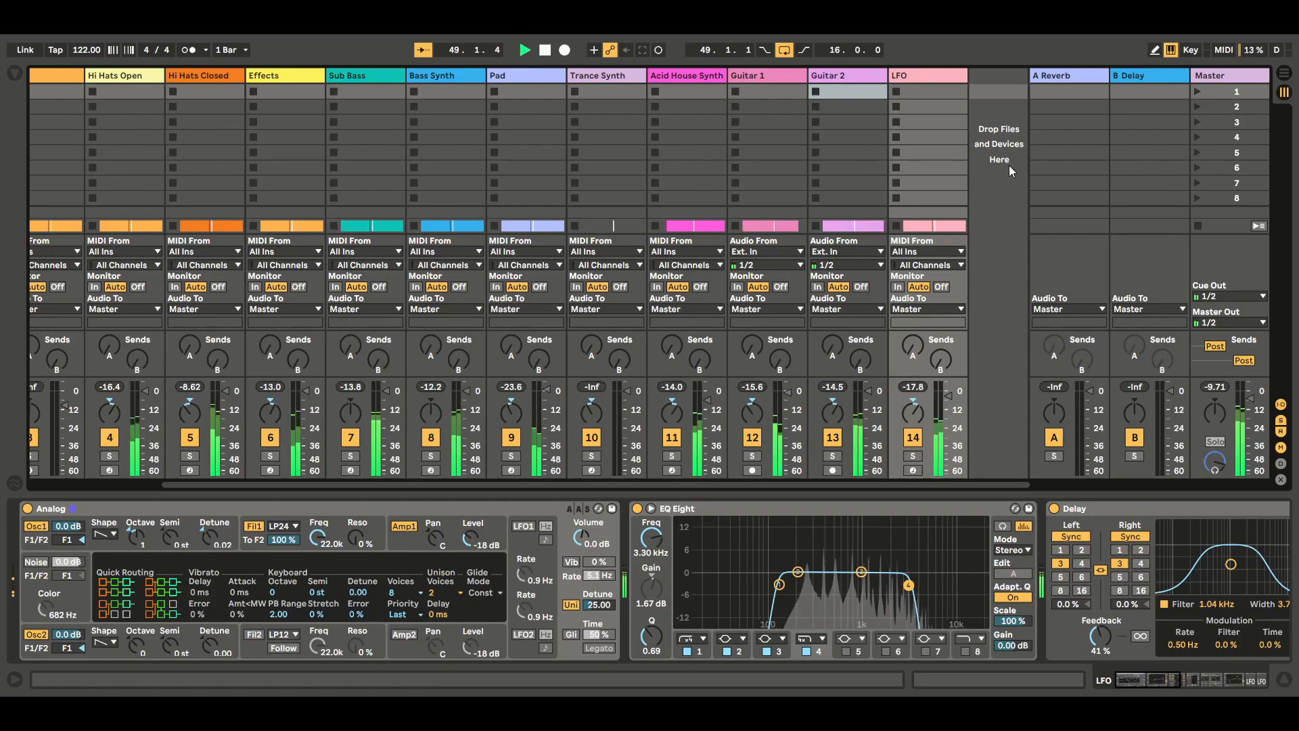
key("Tab")
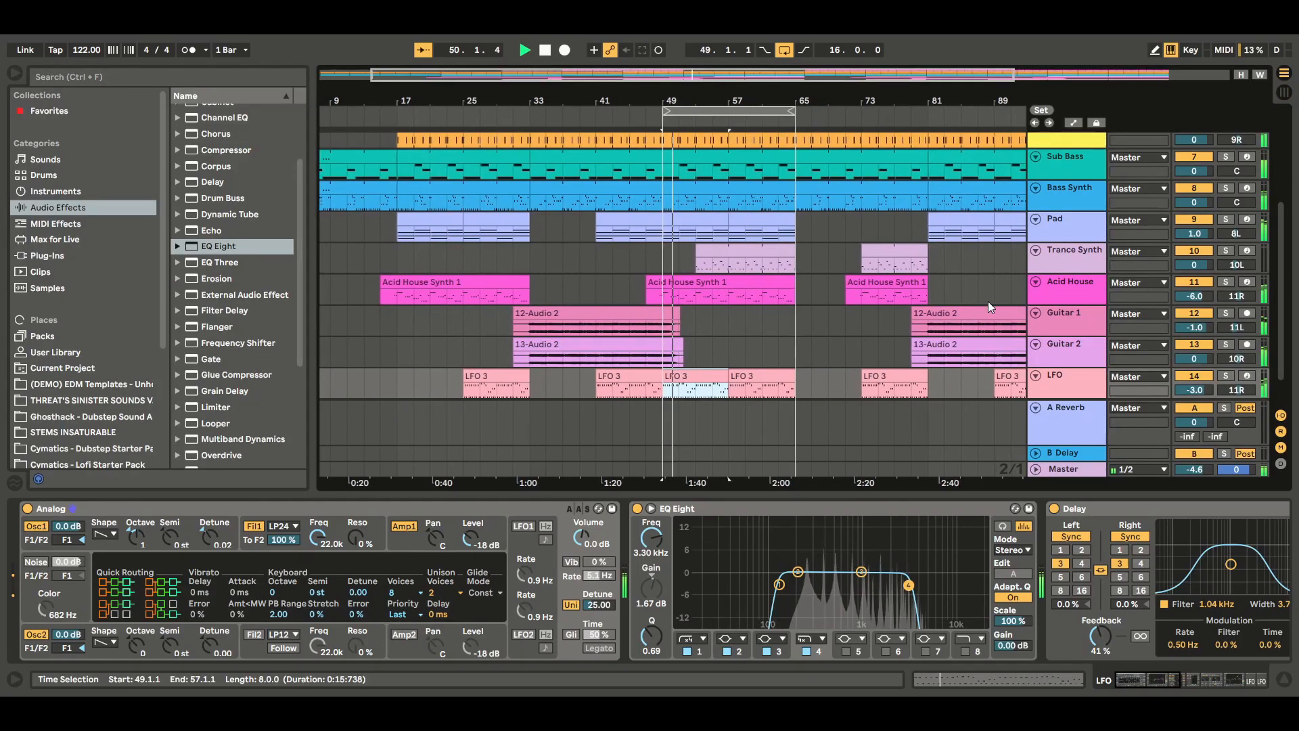
left_click(1066, 391)
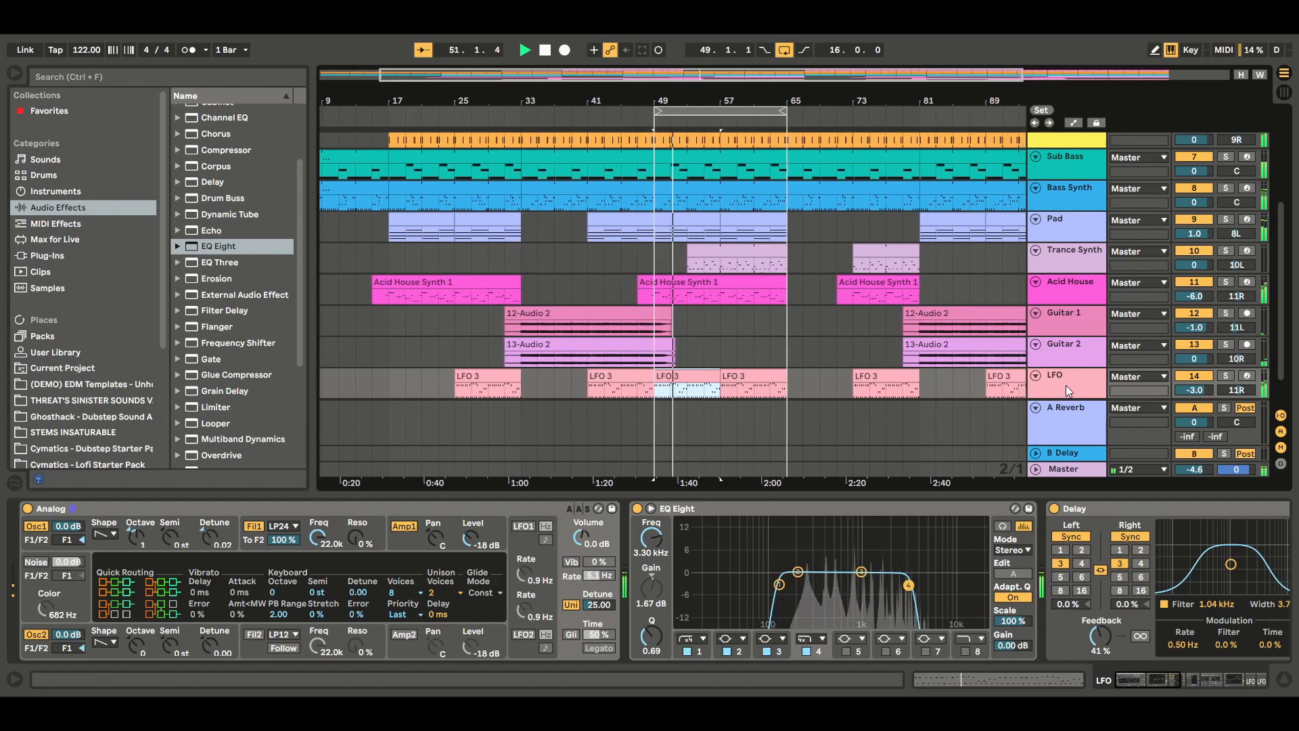
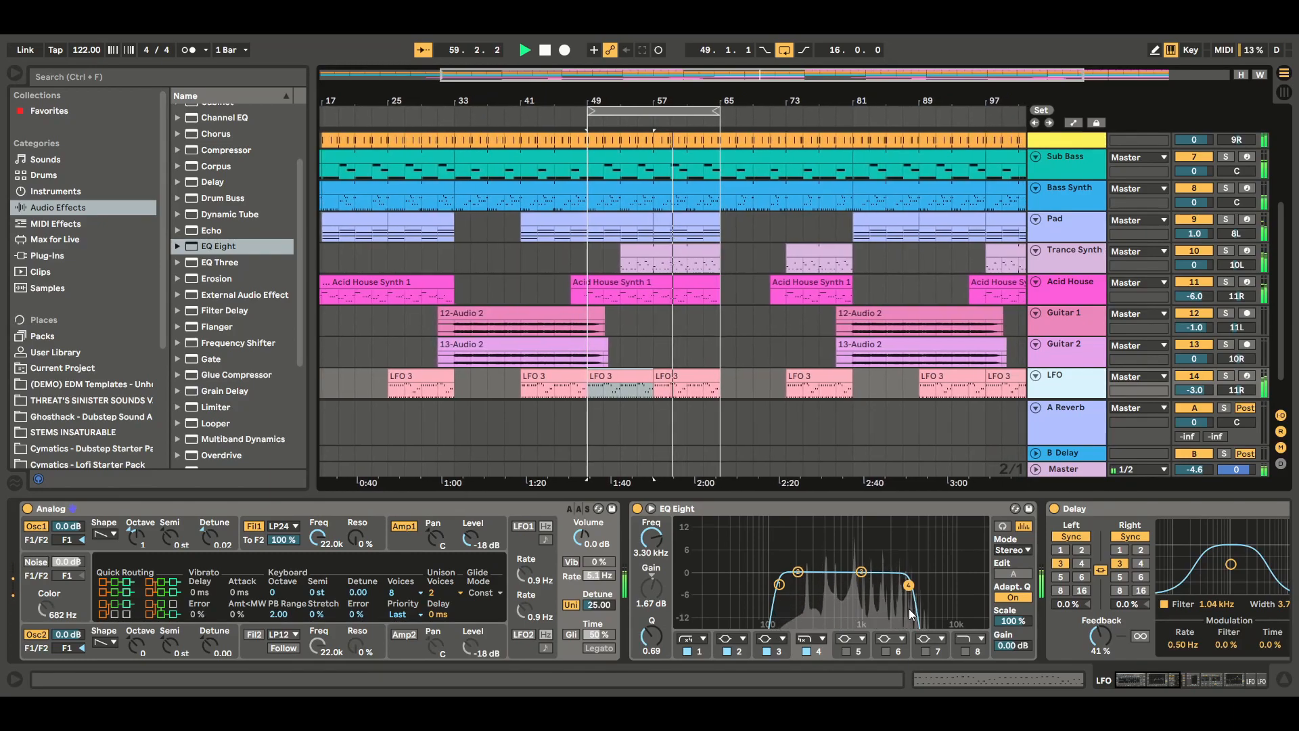
Set the LFO EQ Eight's third band to -3.60 dB at 1.09 kHz and its high cut to 14.7 kHz.
left_click(861, 572)
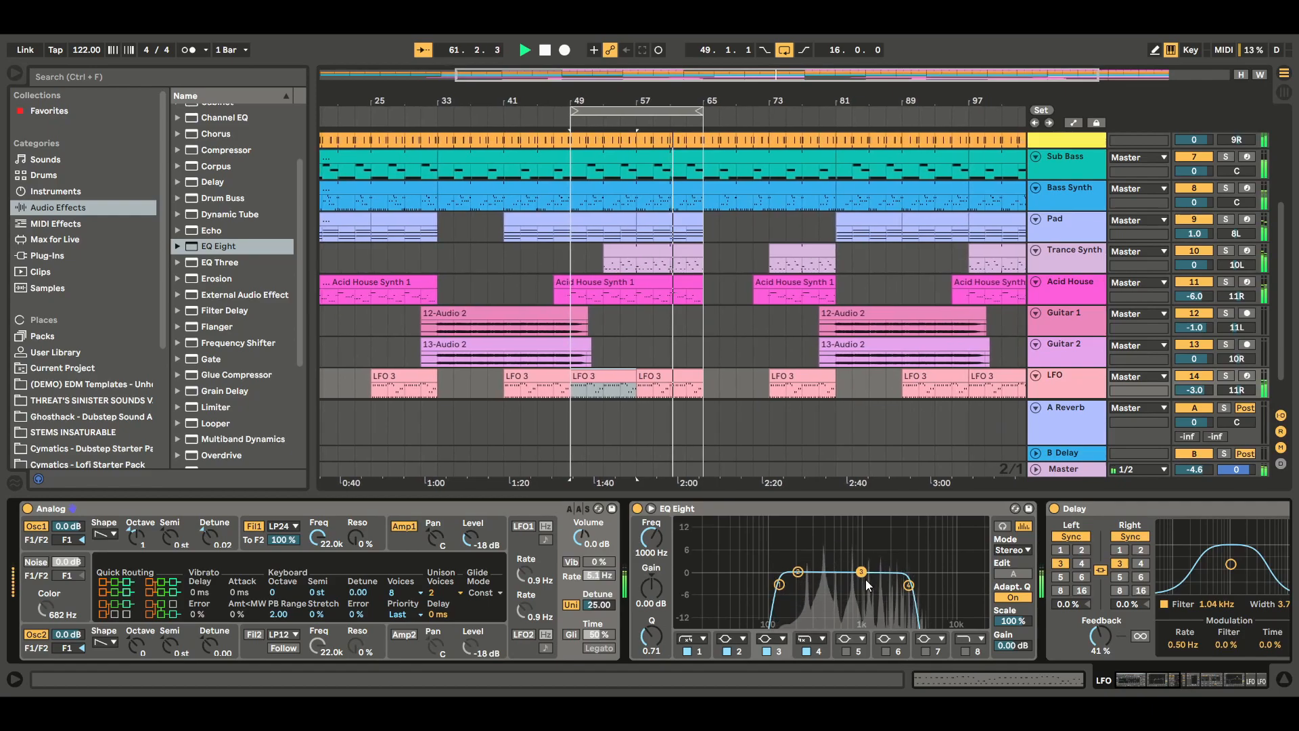
left_click_drag(862, 571, 864, 584)
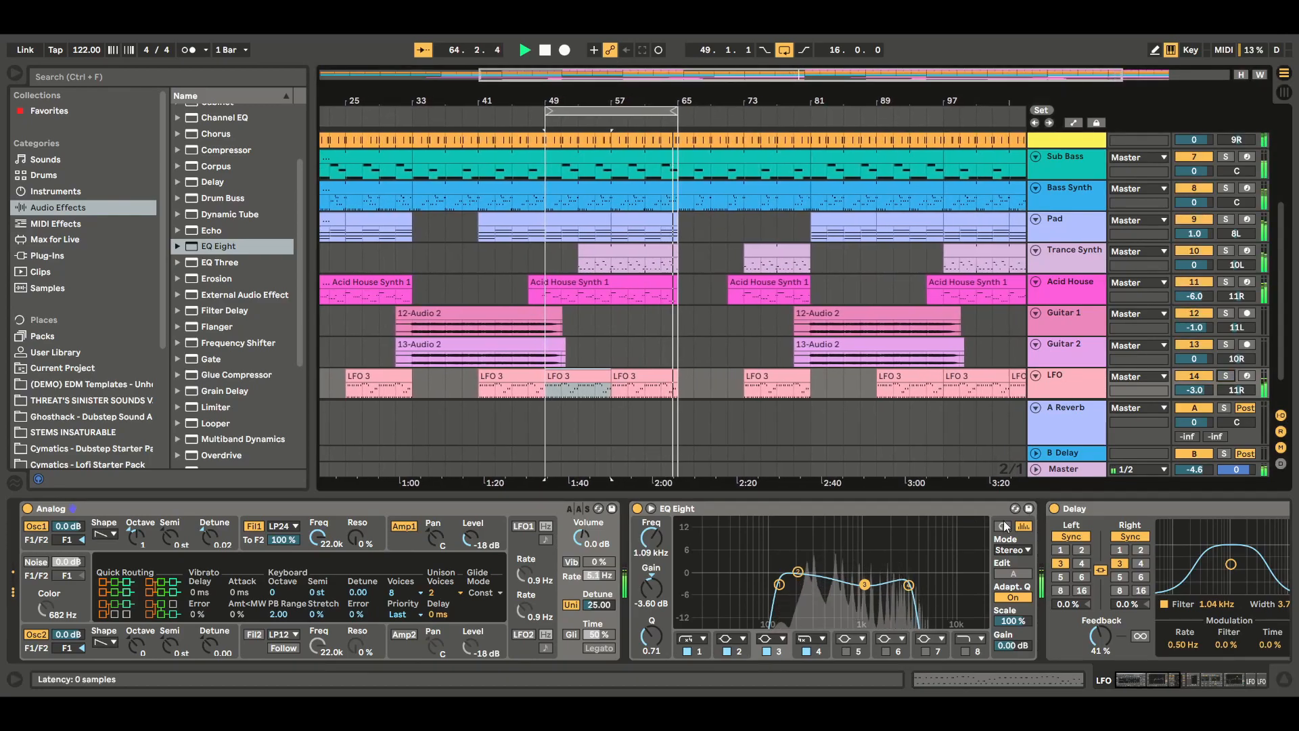
left_click(908, 586)
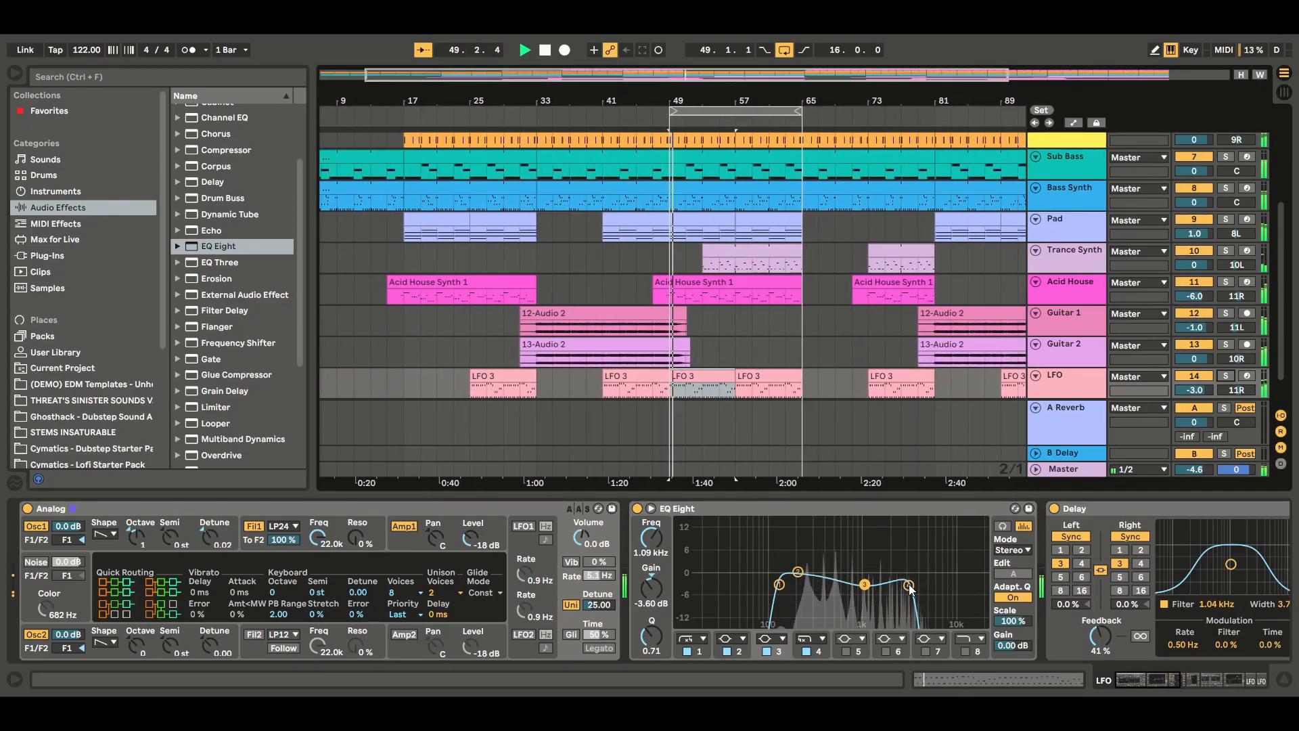
left_click_drag(909, 587, 976, 586)
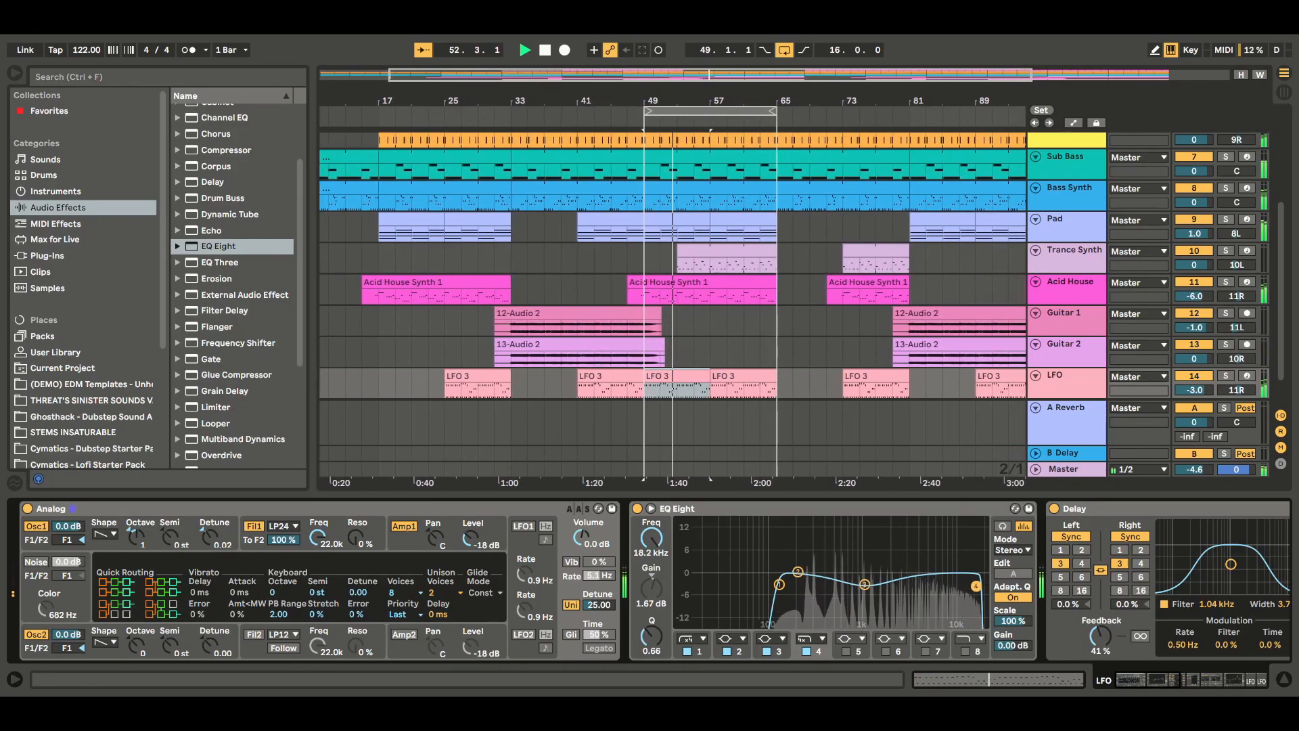
left_click(1087, 394)
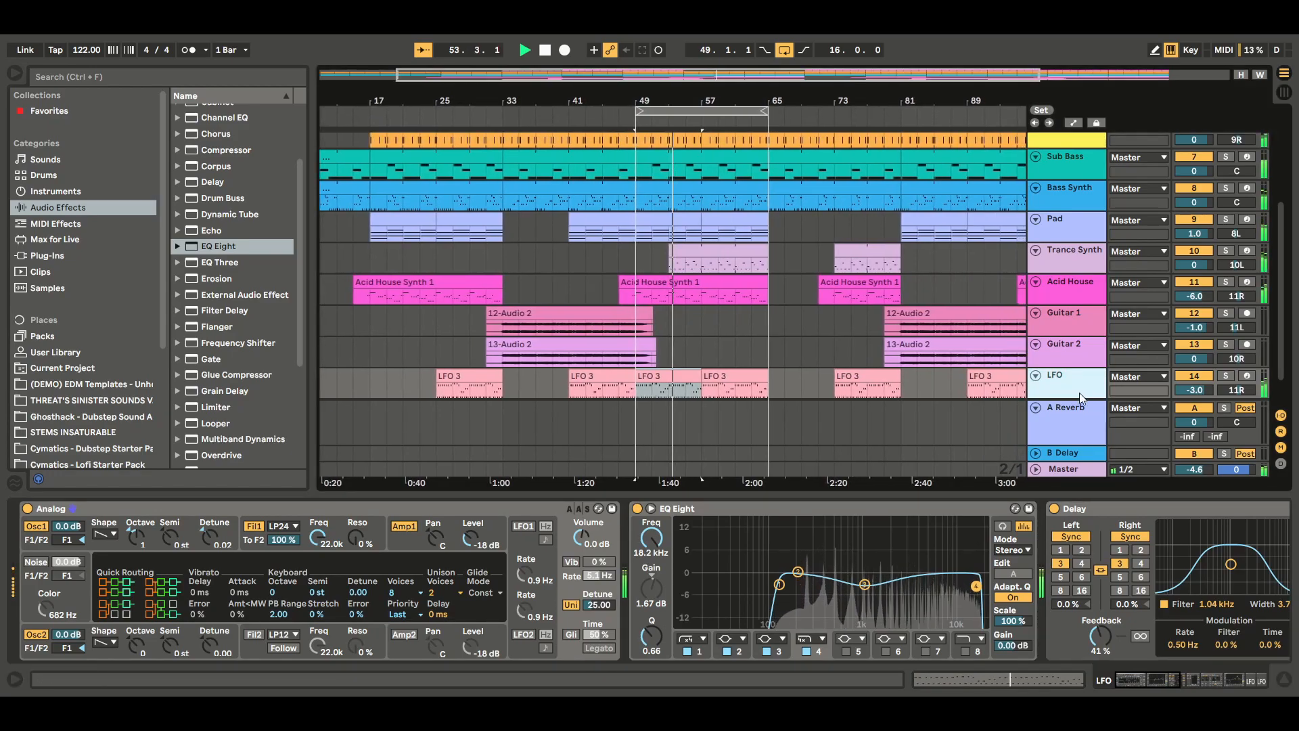
left_click_drag(975, 586, 968, 585)
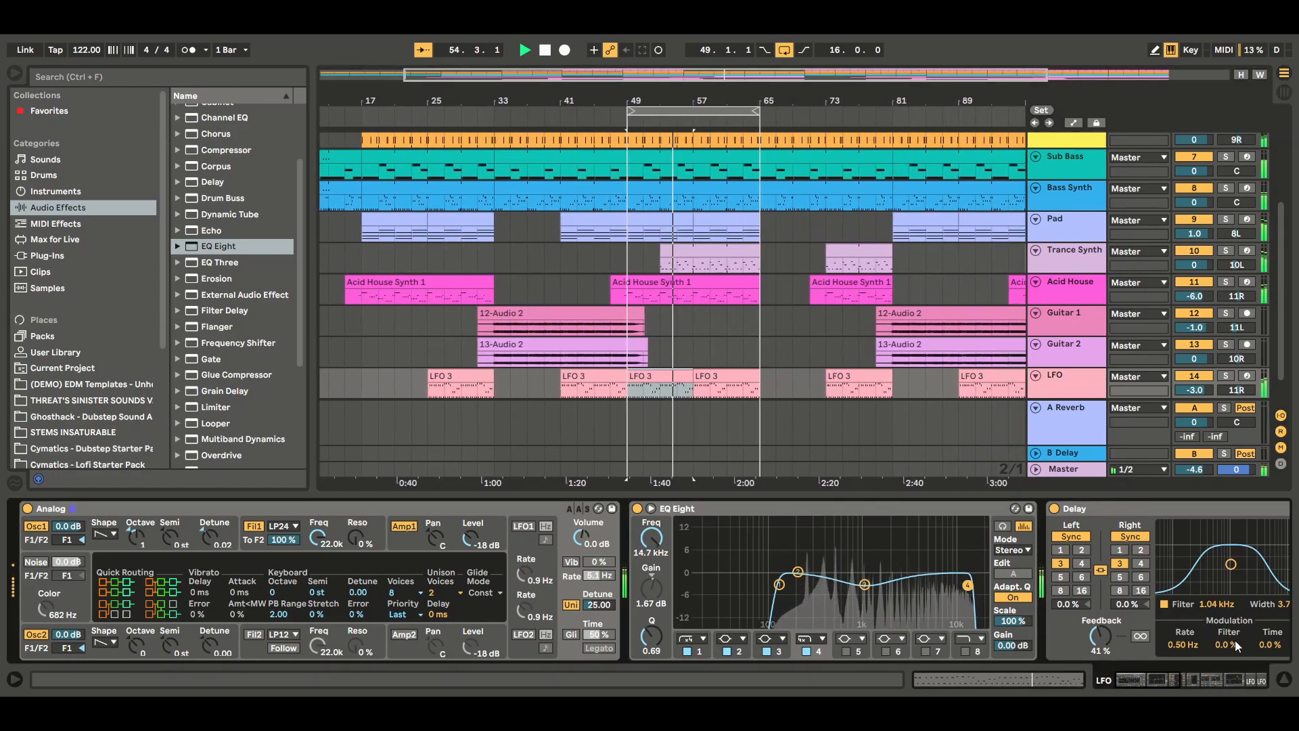
Solo the LFO track, show its devices and raise its EQ Eight high cut to 16.0 kHz.
key("ctrl+alt+l")
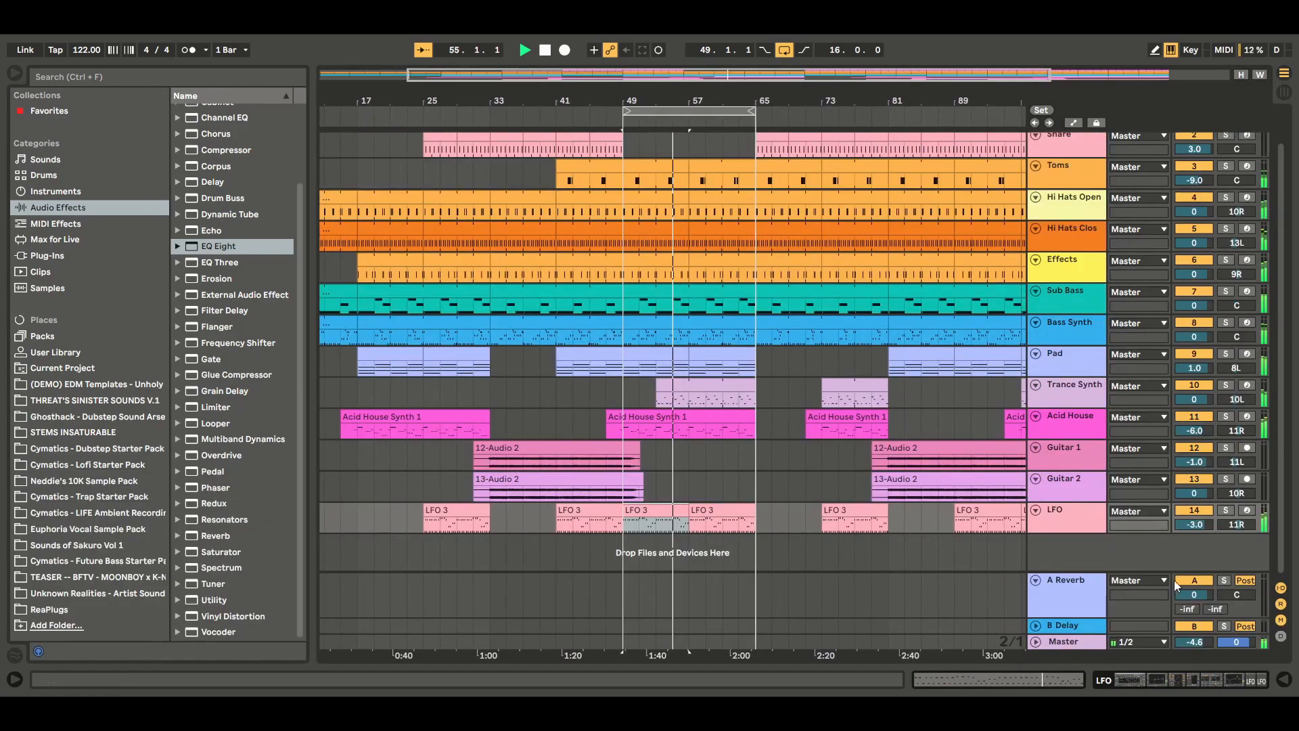
left_click(1225, 511)
double_click(1075, 523)
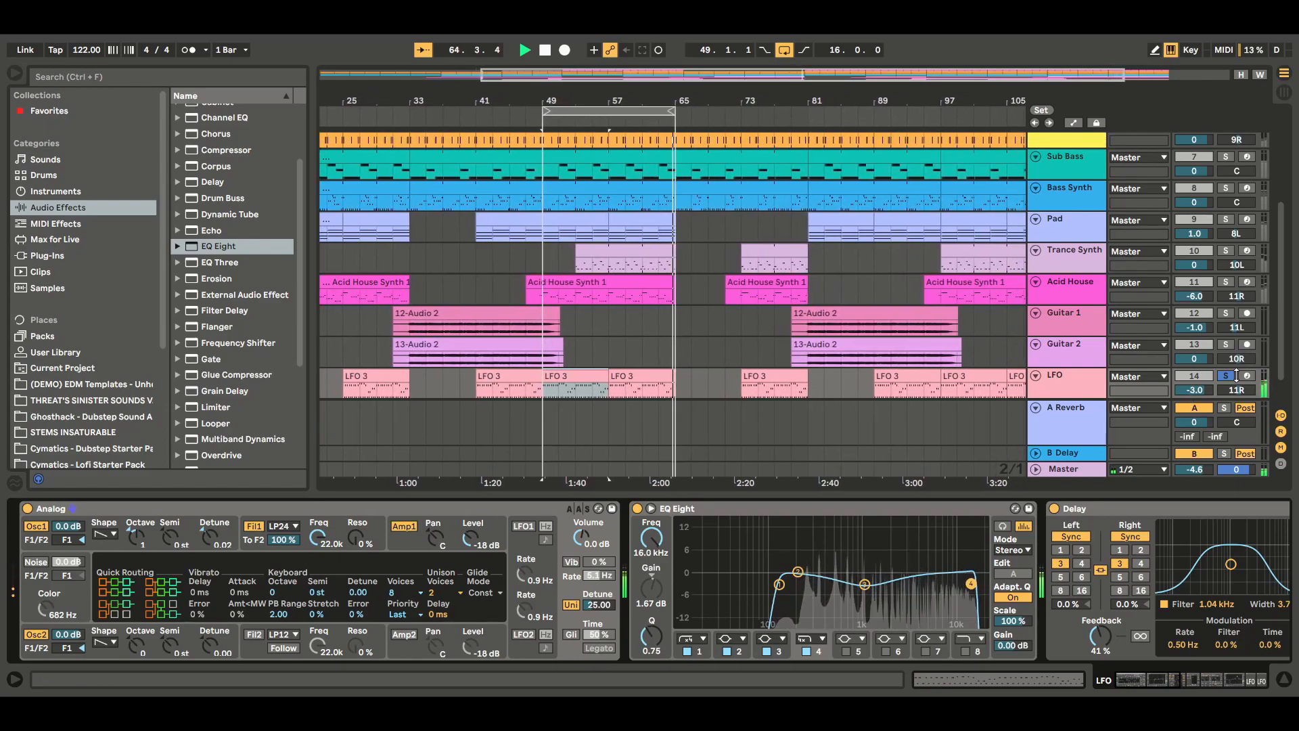
Align the D#3 note to 8.1.1 in the LFO clip at bar 49 and compare it with the clip at bar 41.
double_click(712, 377)
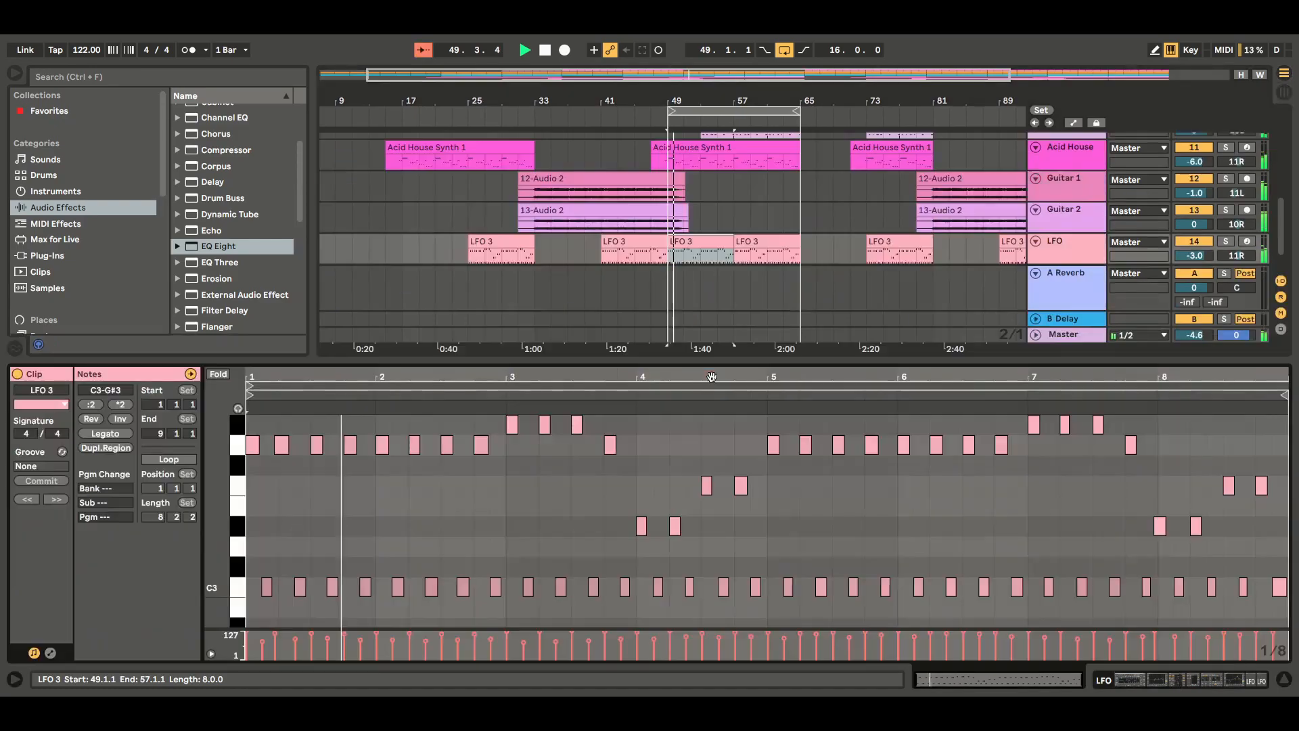
left_click(1160, 530)
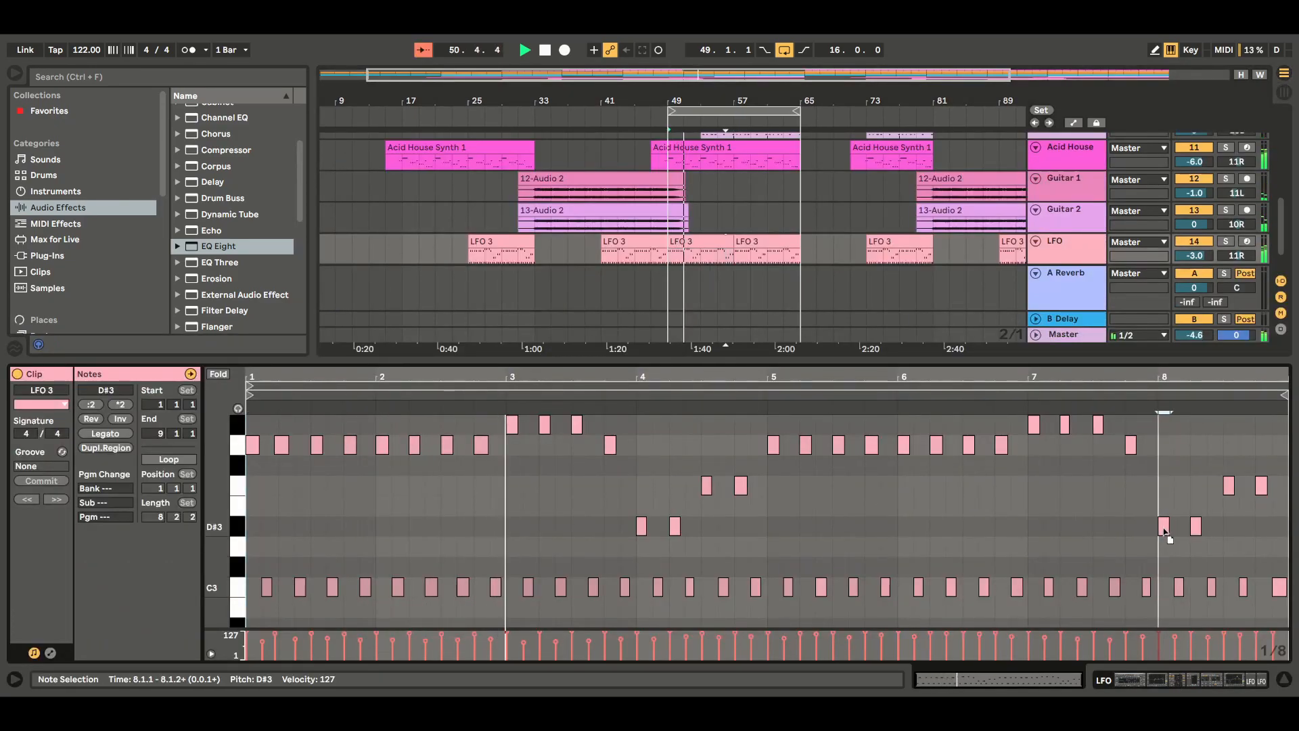
left_click(694, 249)
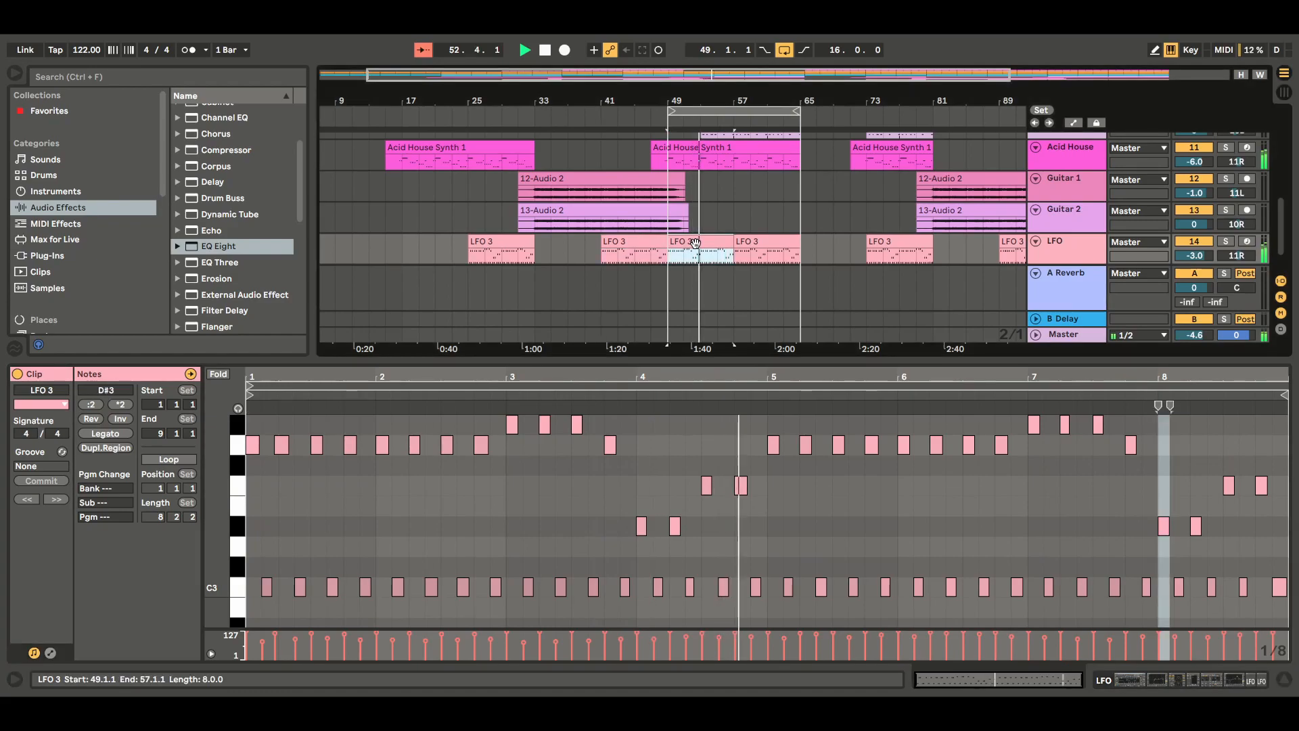
left_click(645, 242)
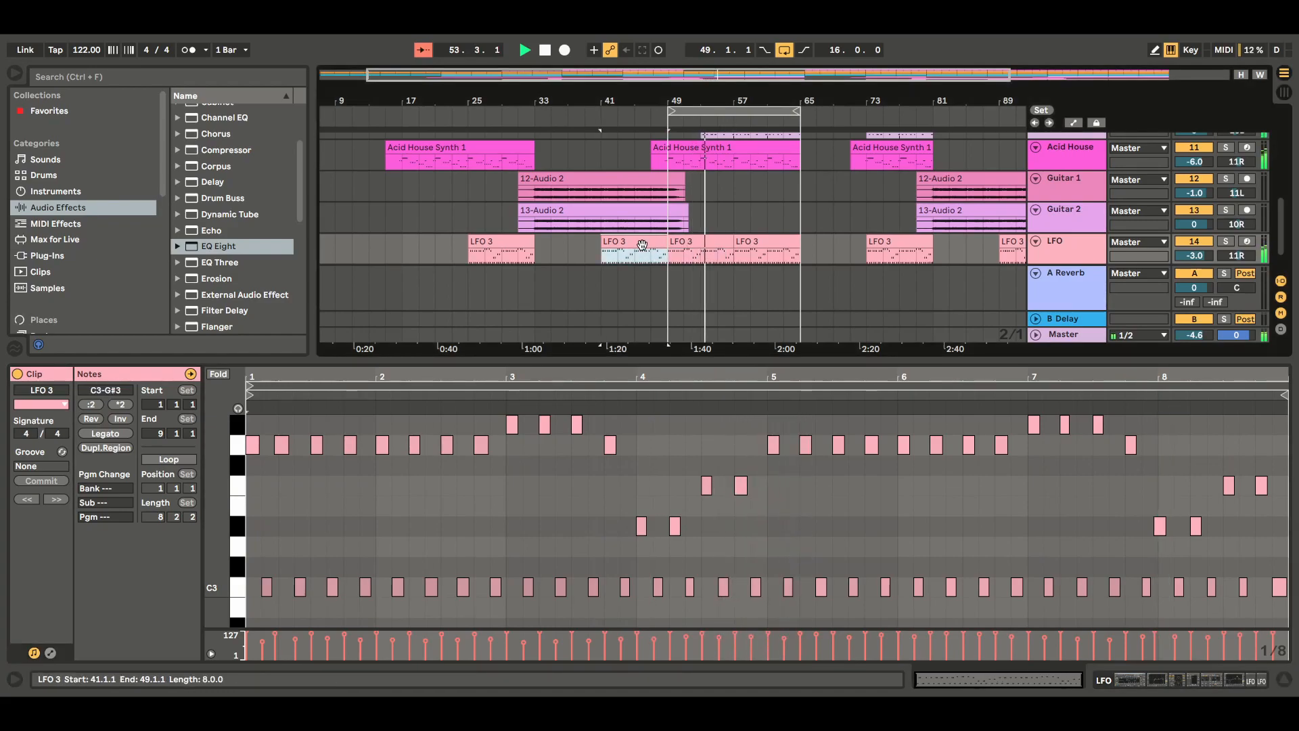
Replace the LFO clips at bars 25, 41, 57, 73, 89, 97 and 105 with copies of the edited bar 49 clip.
left_click(706, 247)
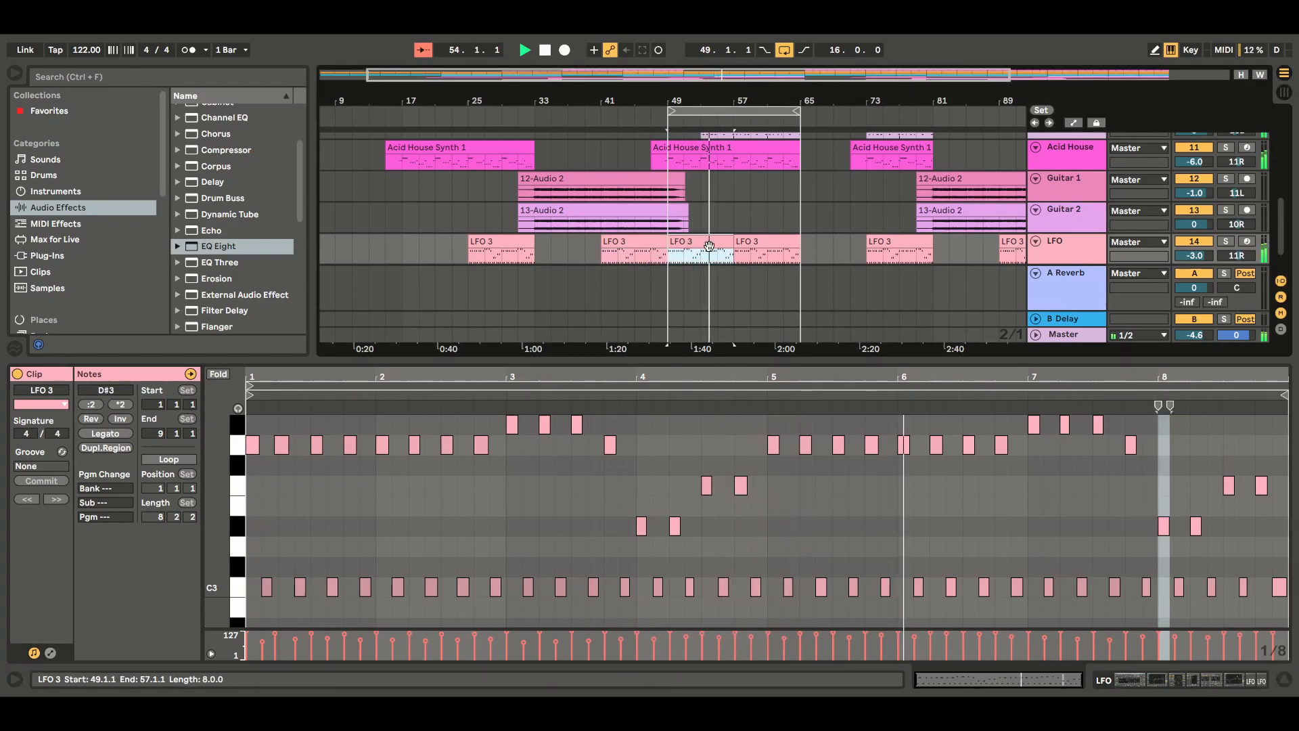
left_click(604, 252)
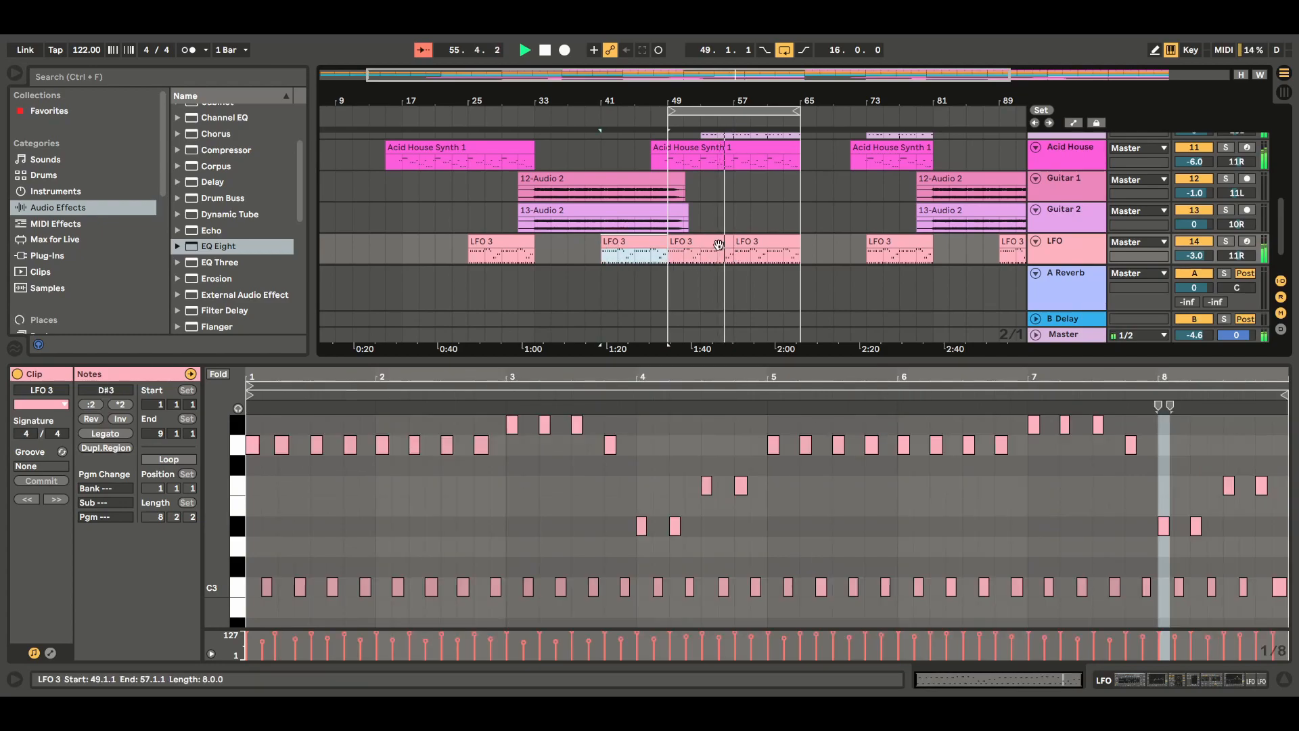
left_click(751, 254)
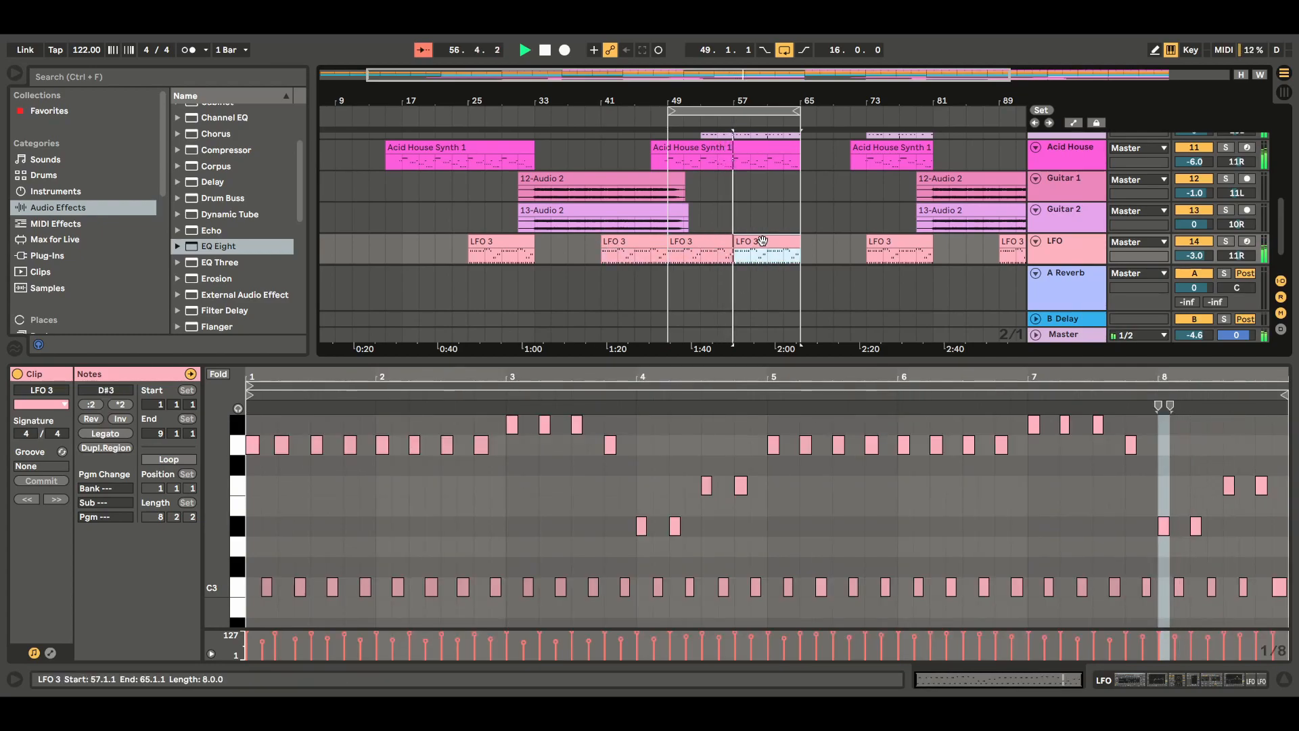
left_click(494, 258)
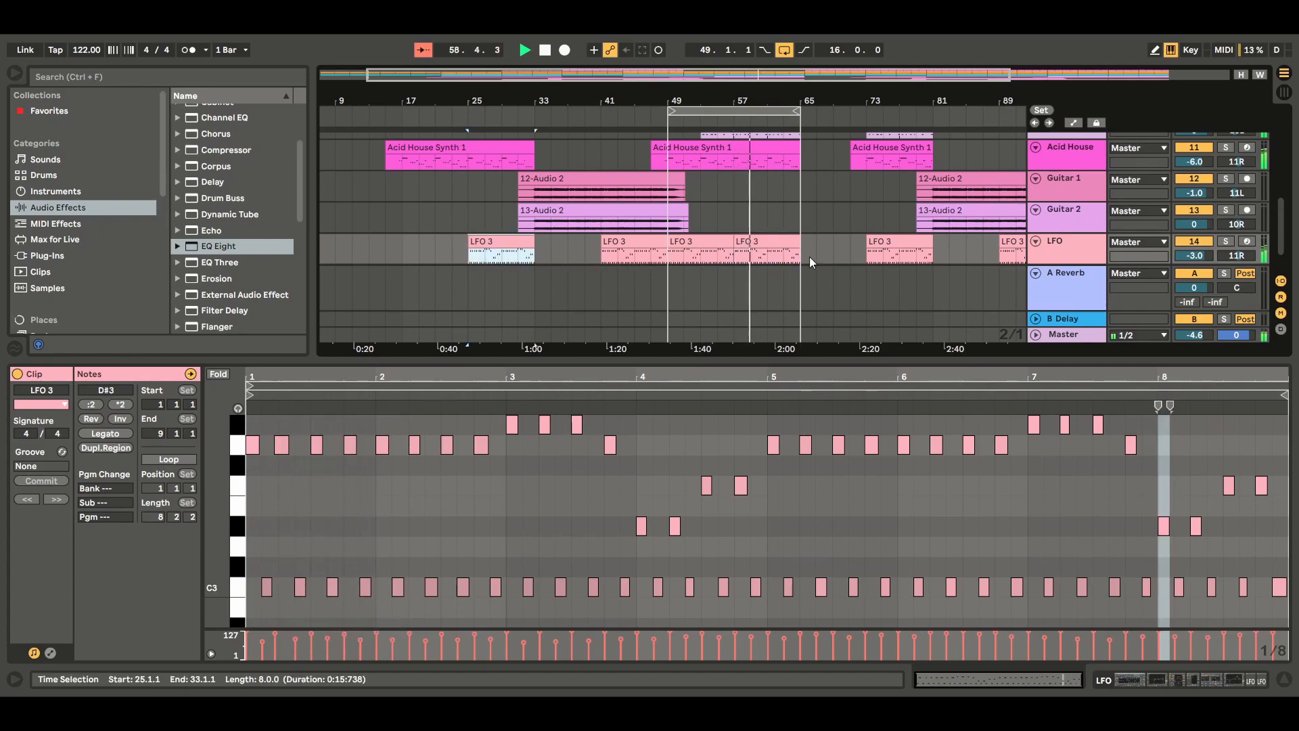
left_click(880, 256)
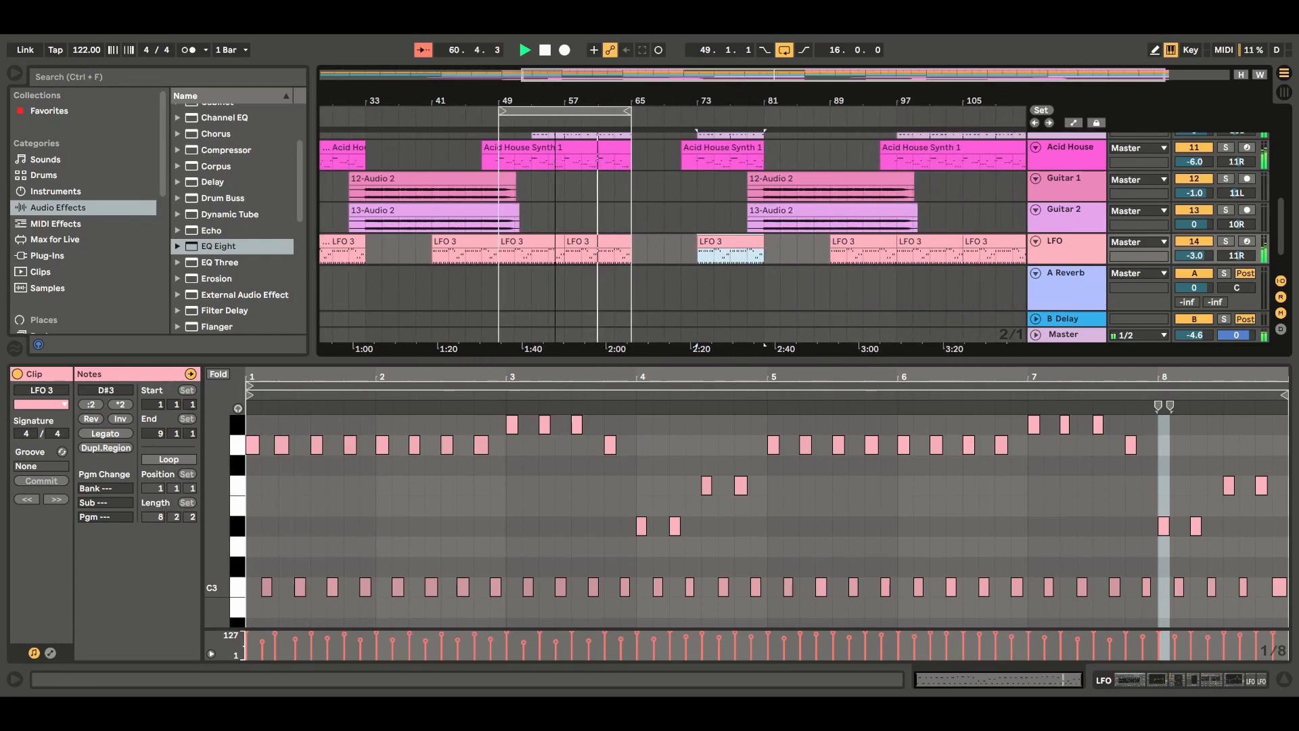
left_click(860, 256)
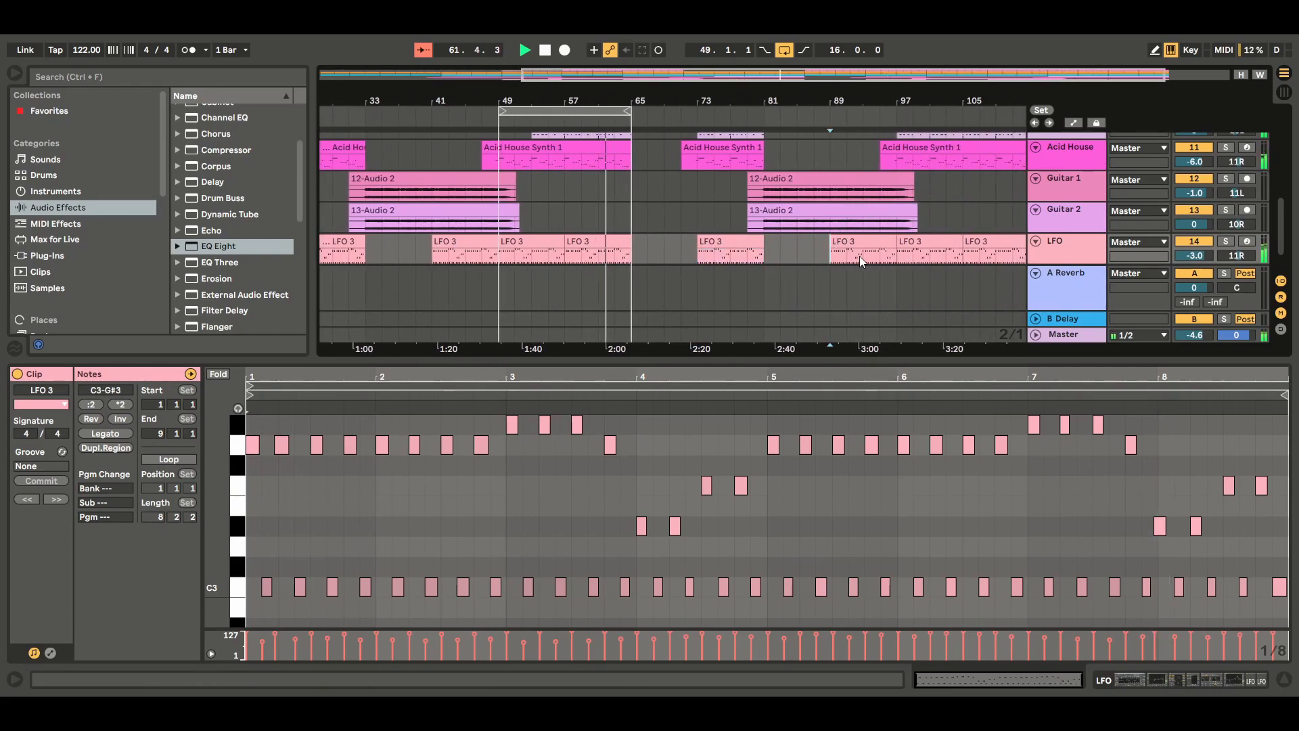
key("ctrl+v")
key("ctrl+d")
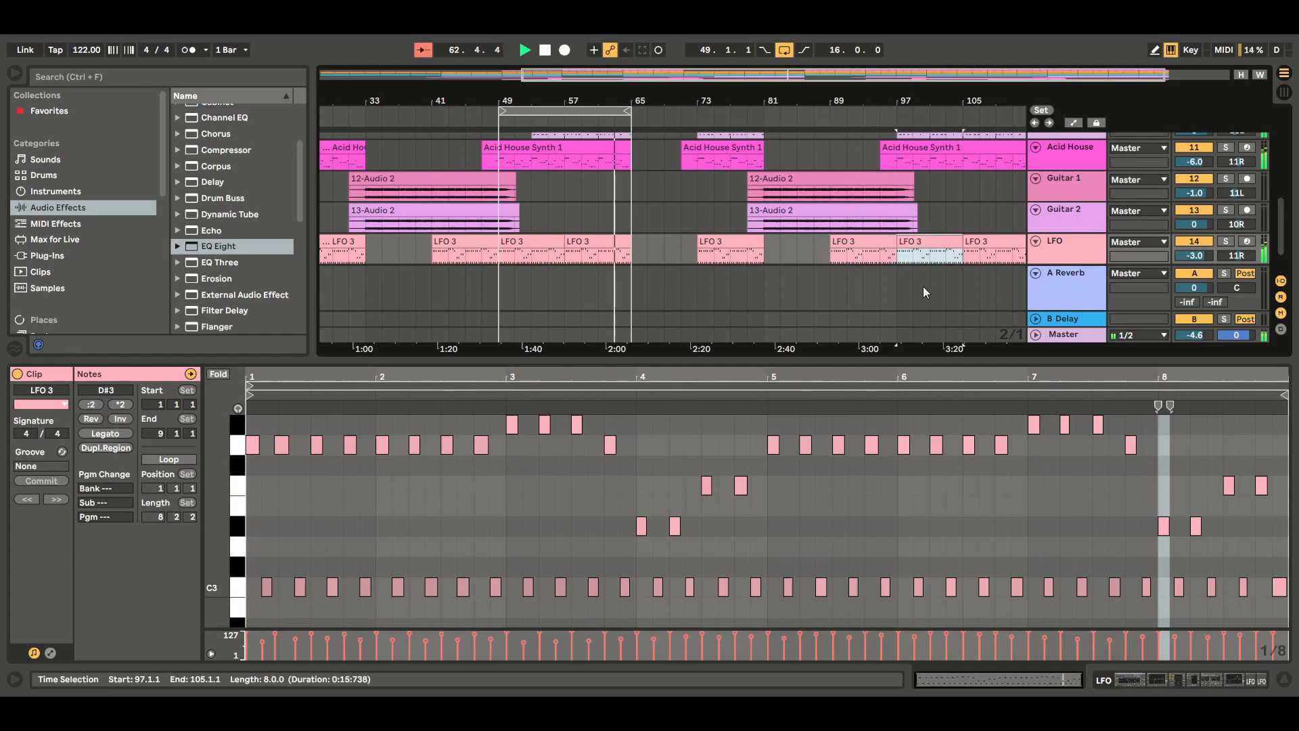
key("ctrl+d")
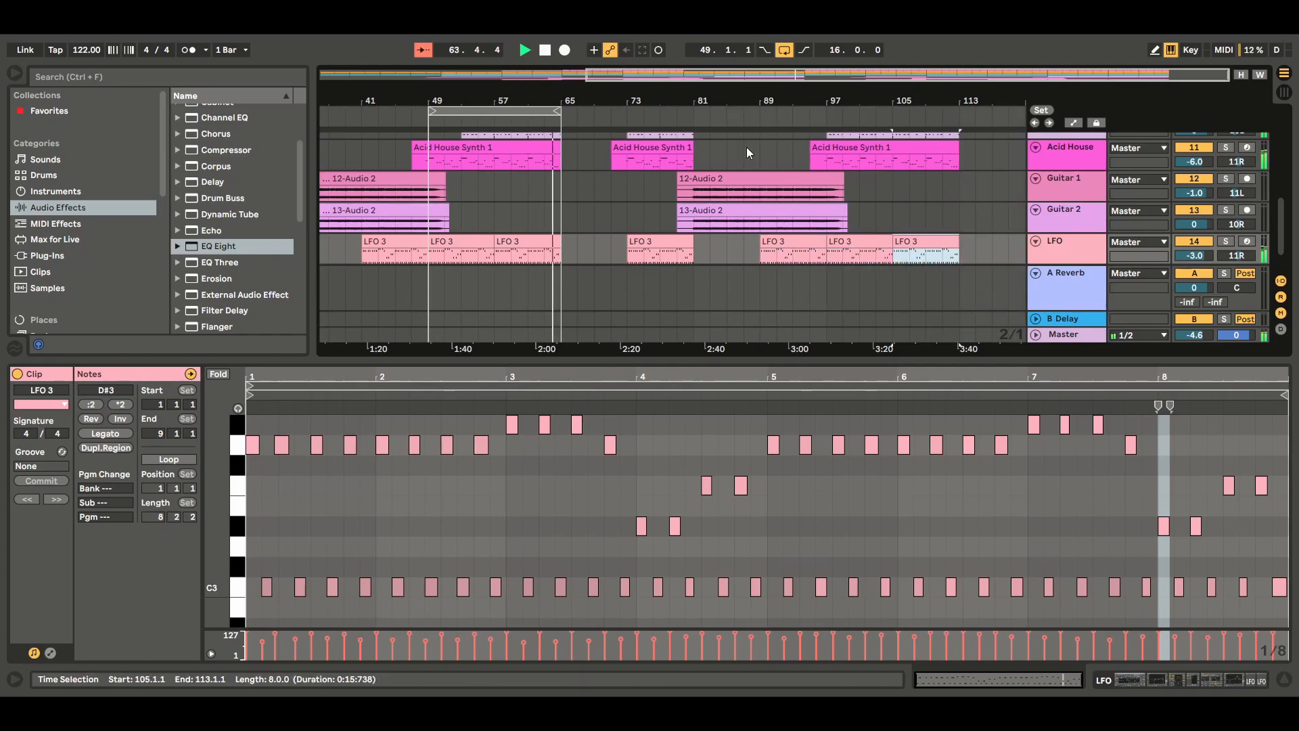
Stop playback, close the clip and device views and place the insert marker at 117.1.1 in the full arrangement.
left_click(545, 51)
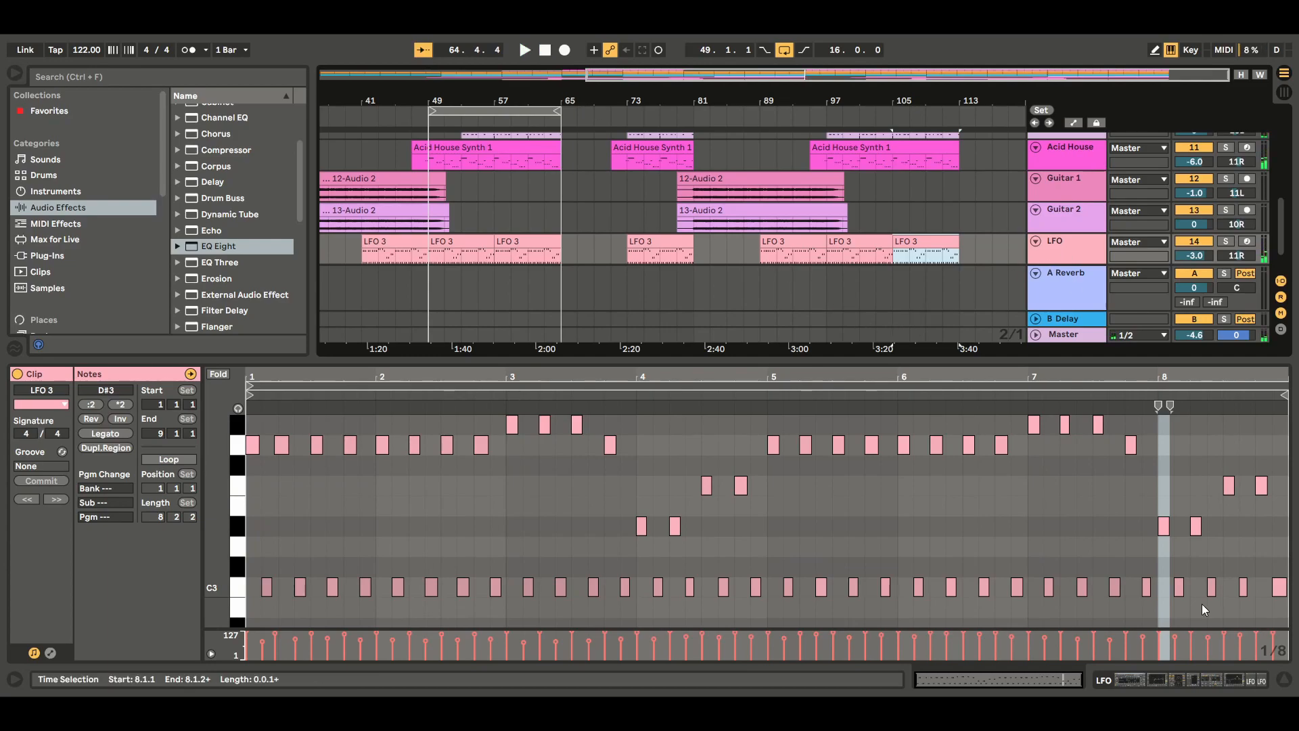
left_click(1286, 680)
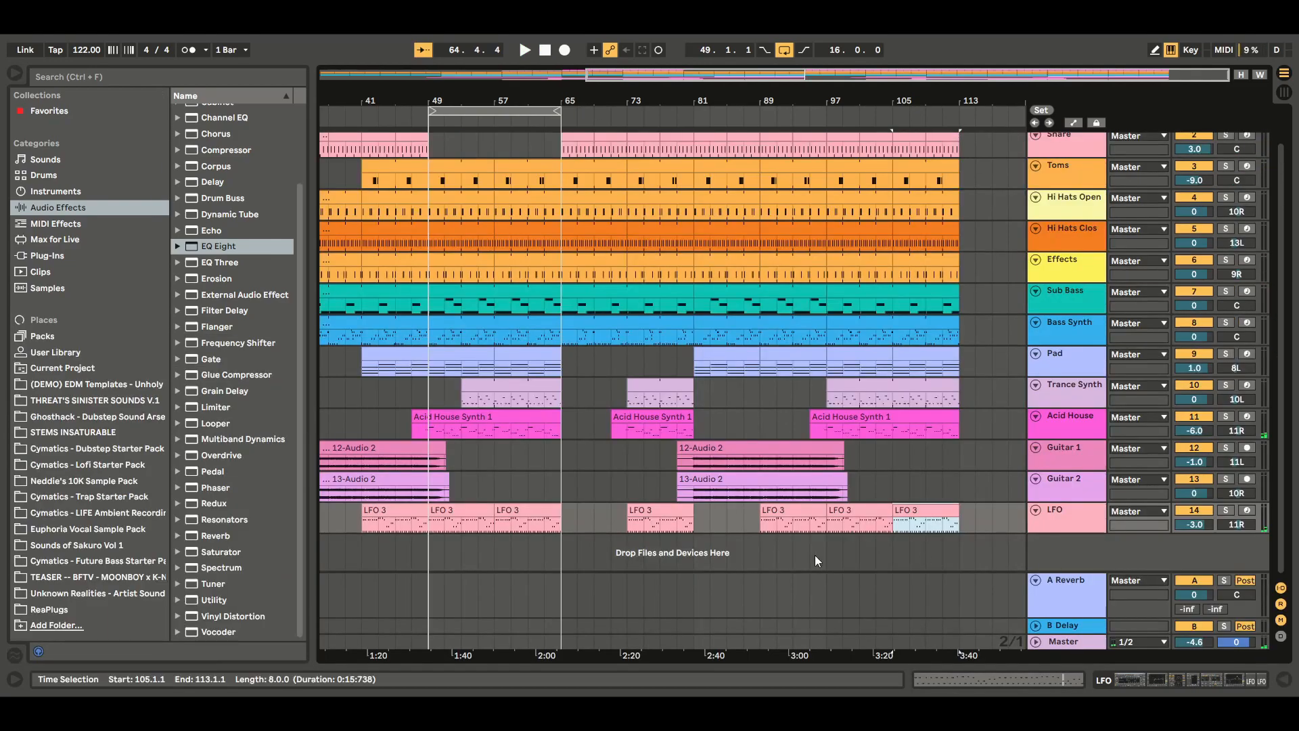
double_click(453, 516)
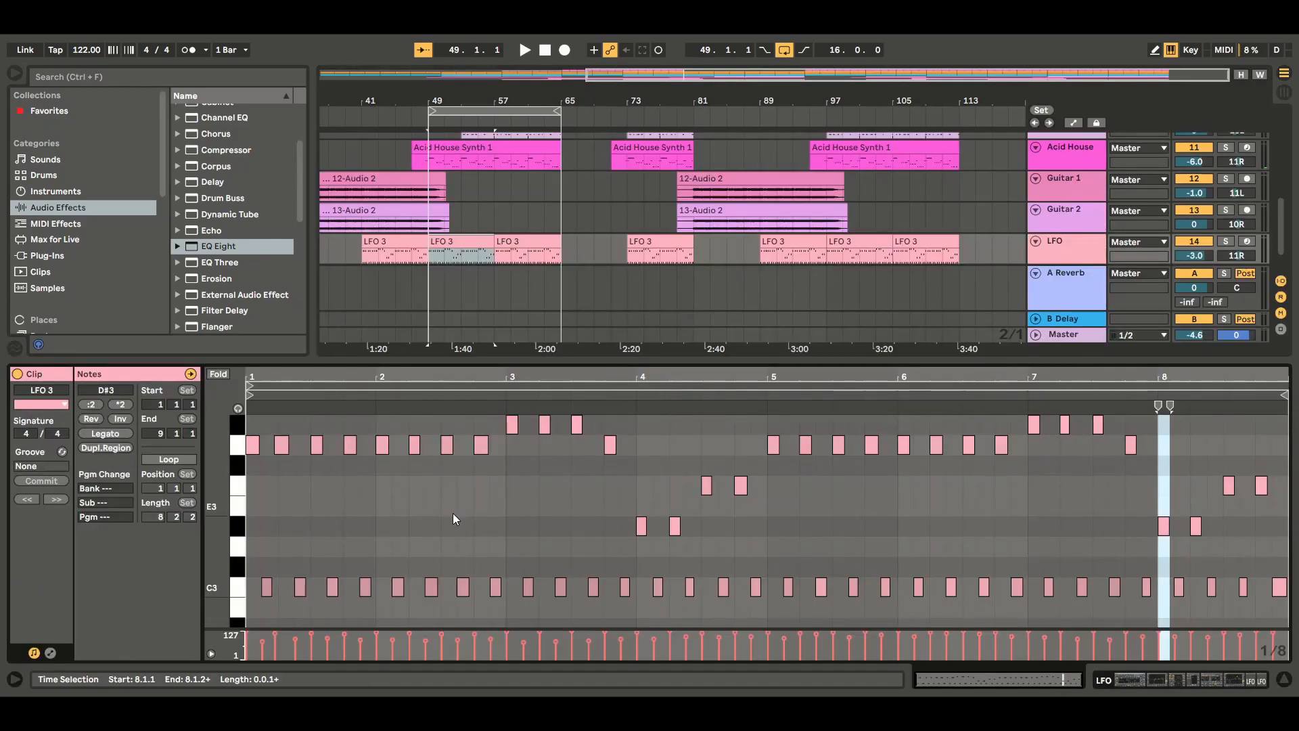
left_click(1285, 680)
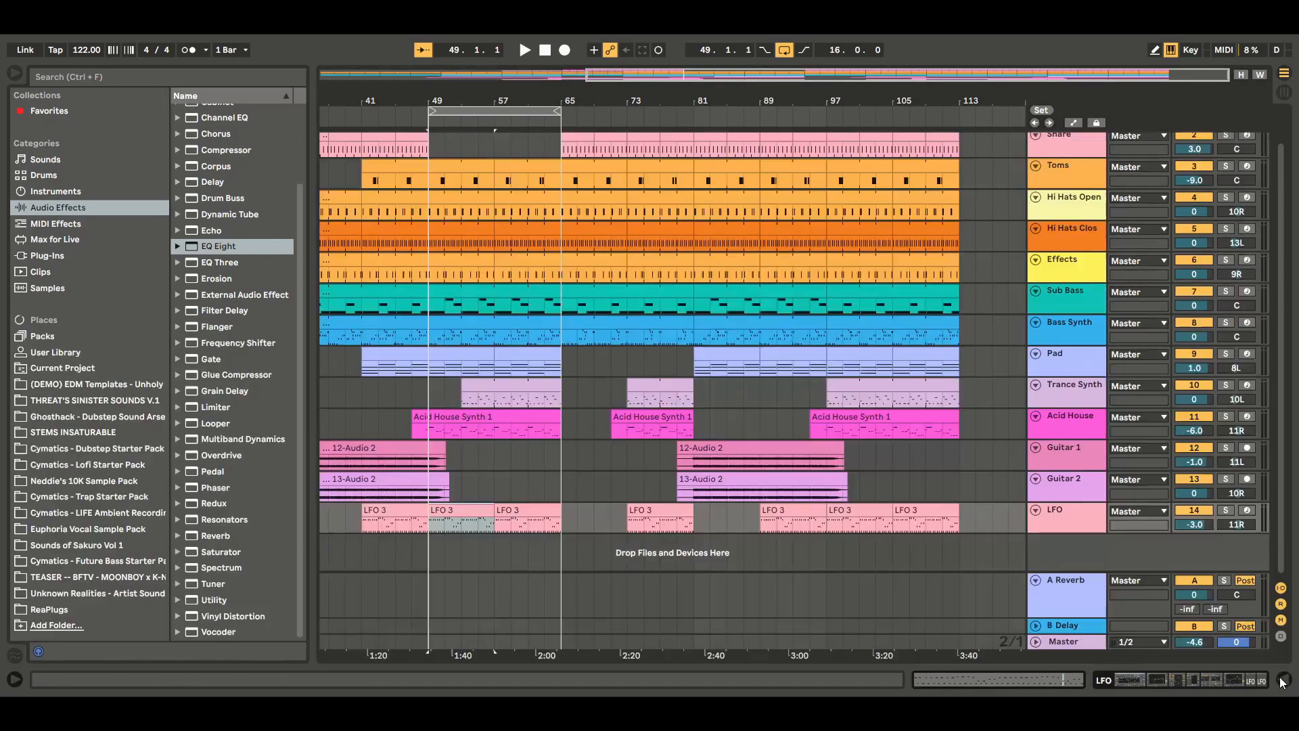
left_click(993, 516)
double_click(1078, 523)
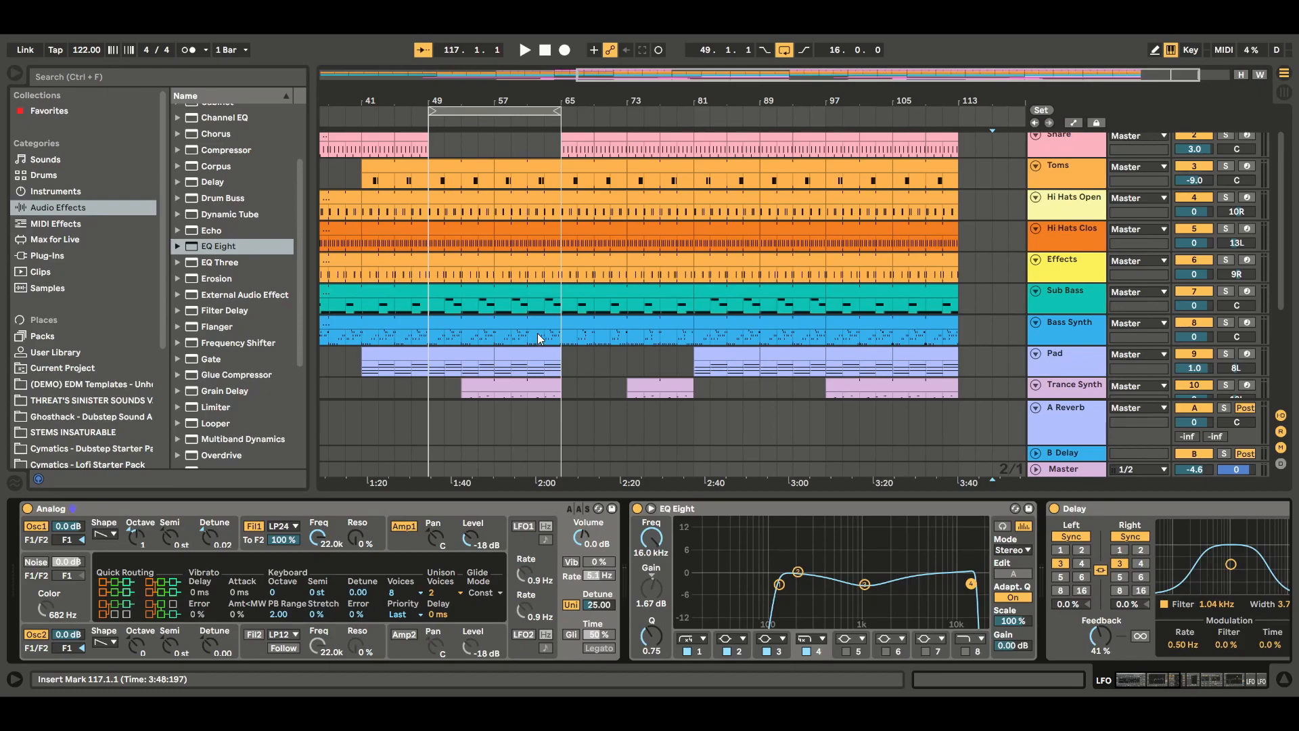
left_click(1284, 683)
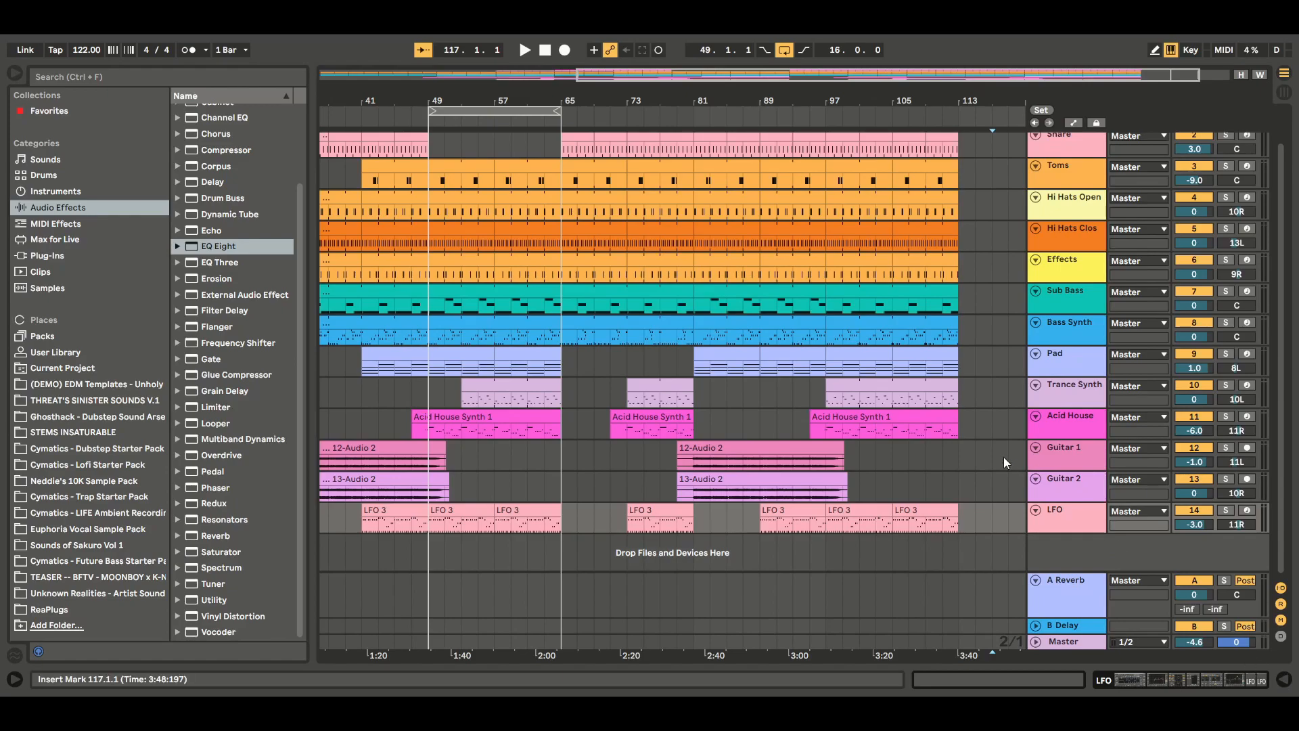
Show the Master track's devices in Session View and add a Utility after Spectrum, with Bass Mono on at 120 Hz.
left_click(1286, 93)
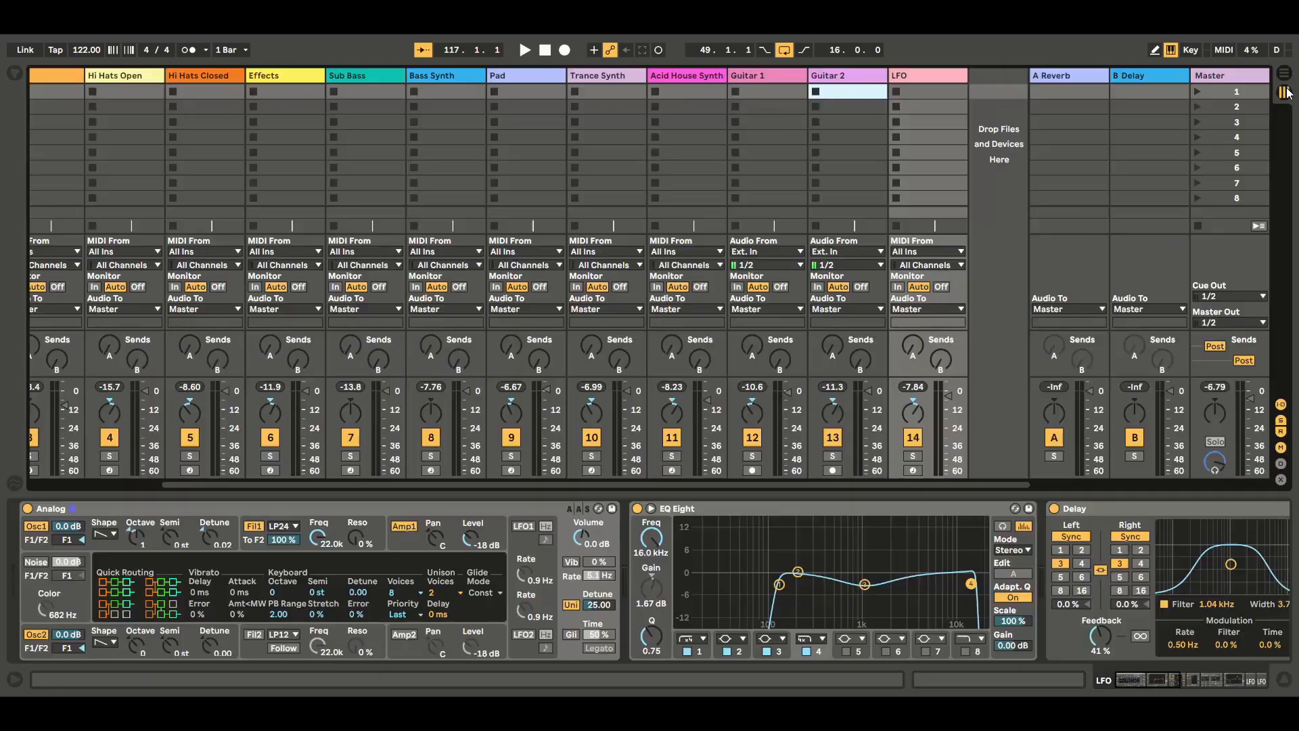
left_click(1244, 74)
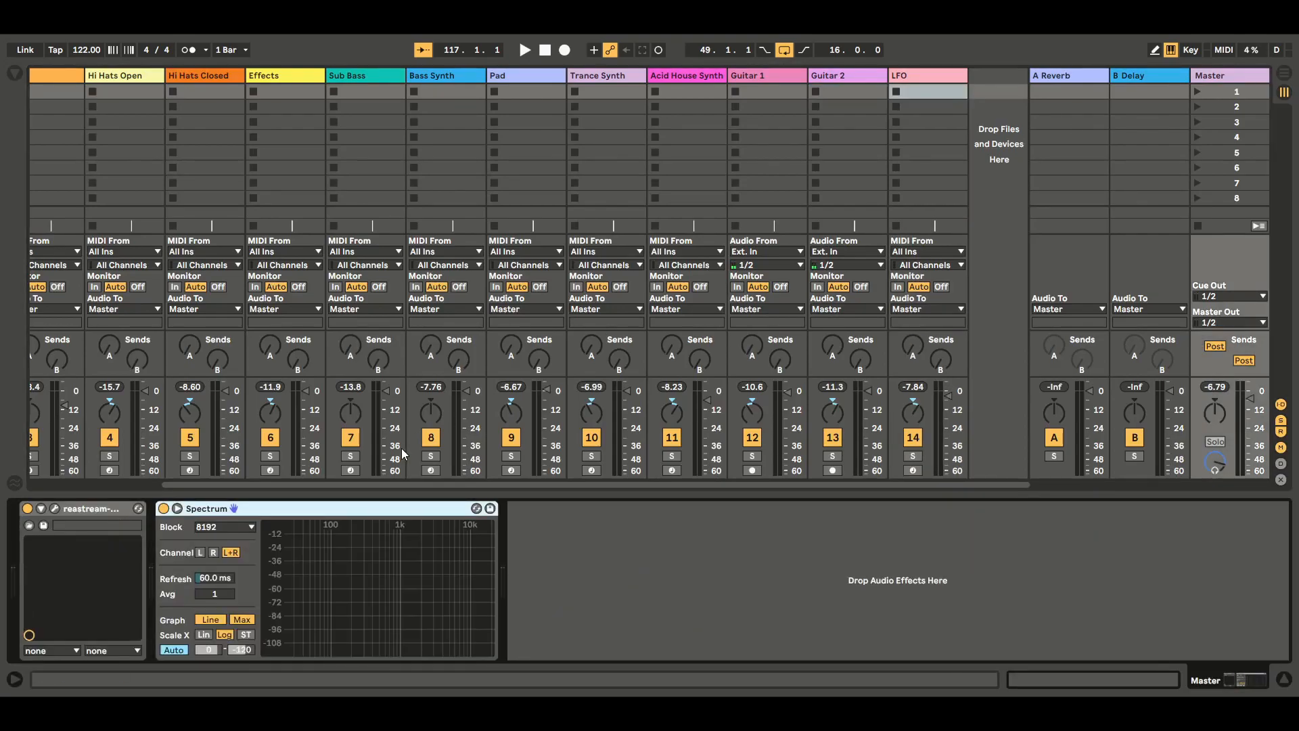
left_click(13, 73)
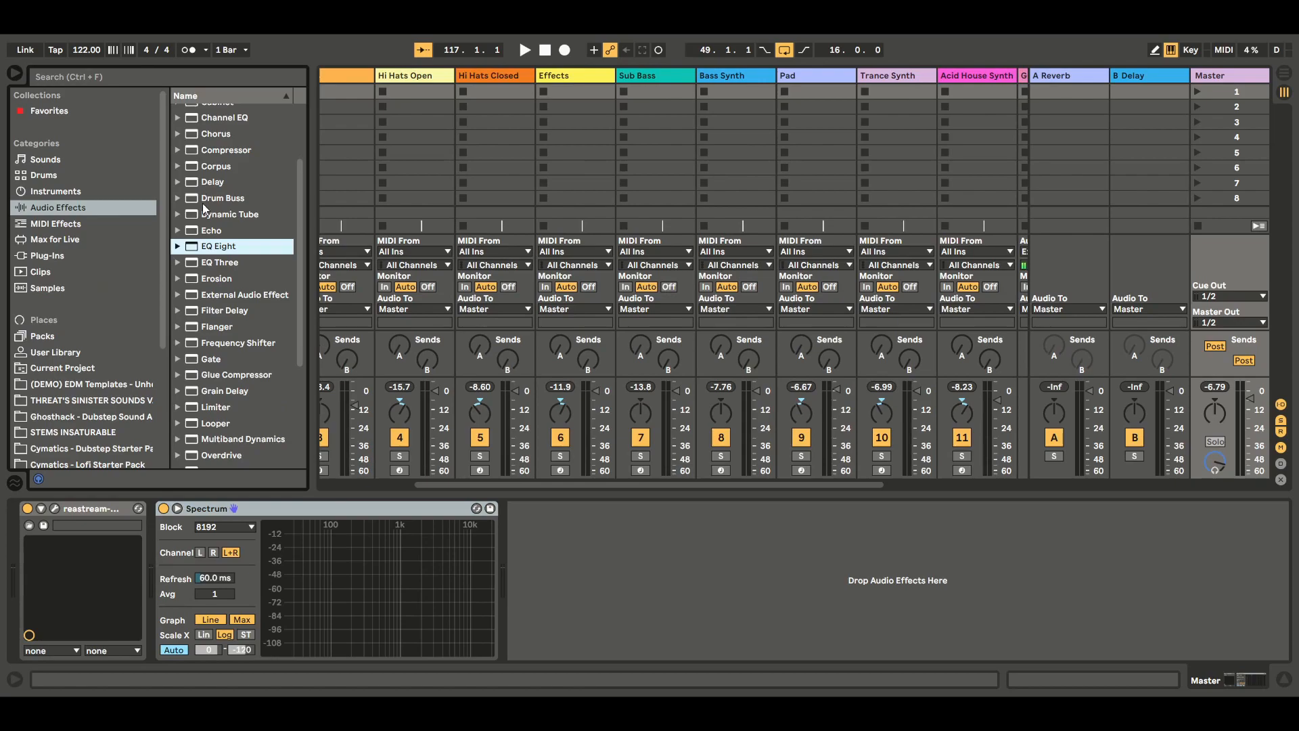
left_click_drag(303, 217, 295, 316)
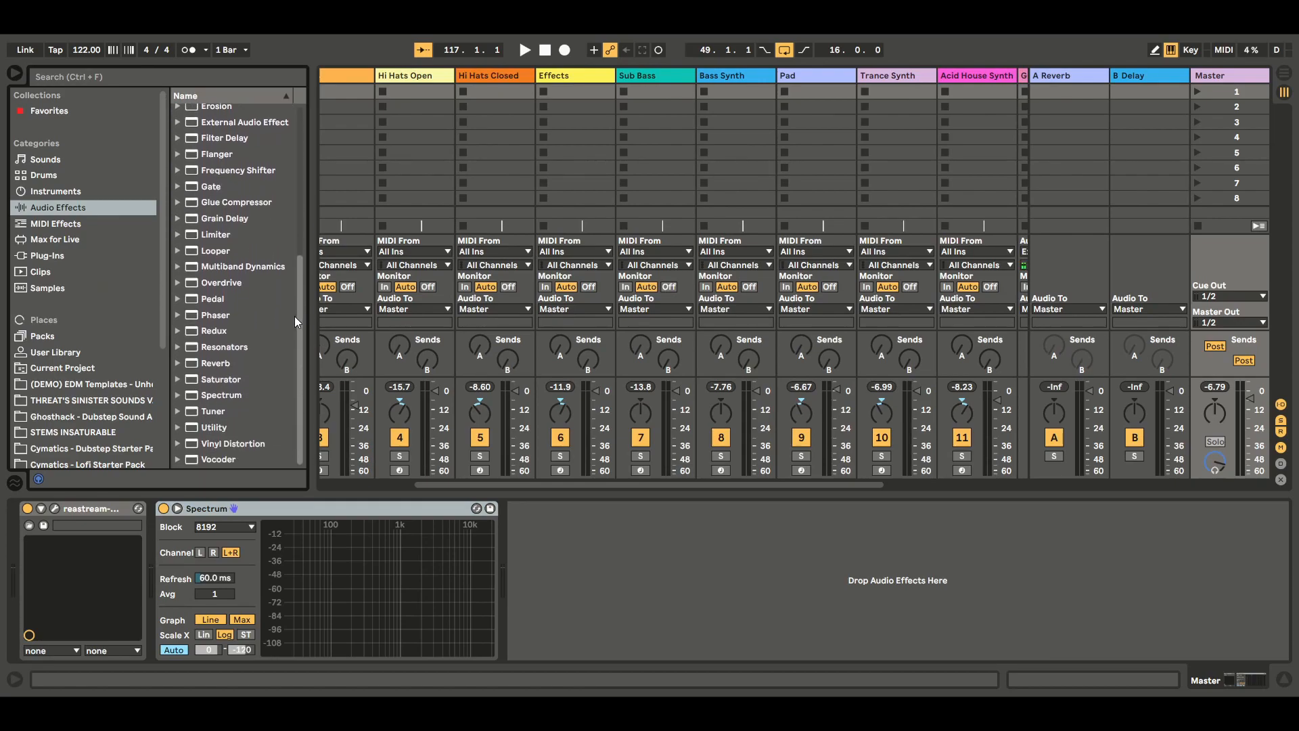
left_click_drag(224, 427, 566, 565)
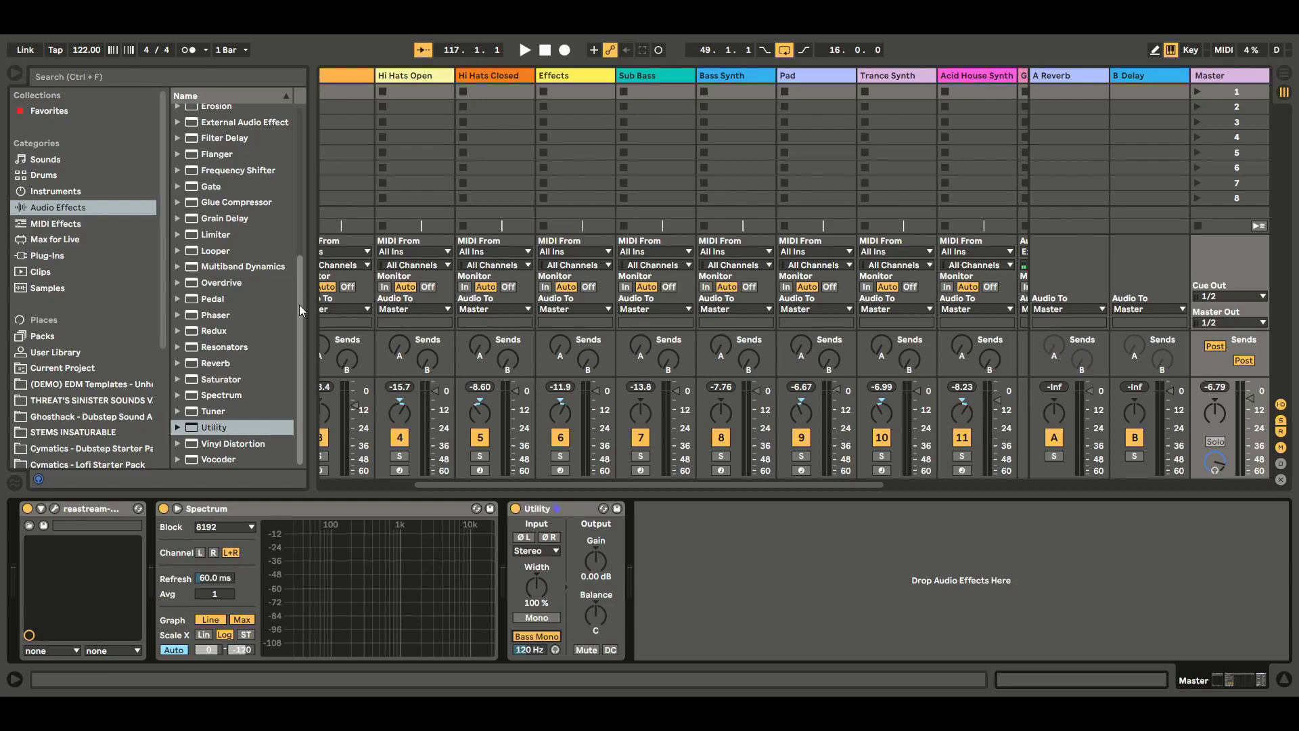
Add the Multiband Dynamics preset OTT after Utility on the Master track.
left_click_drag(300, 306, 300, 306)
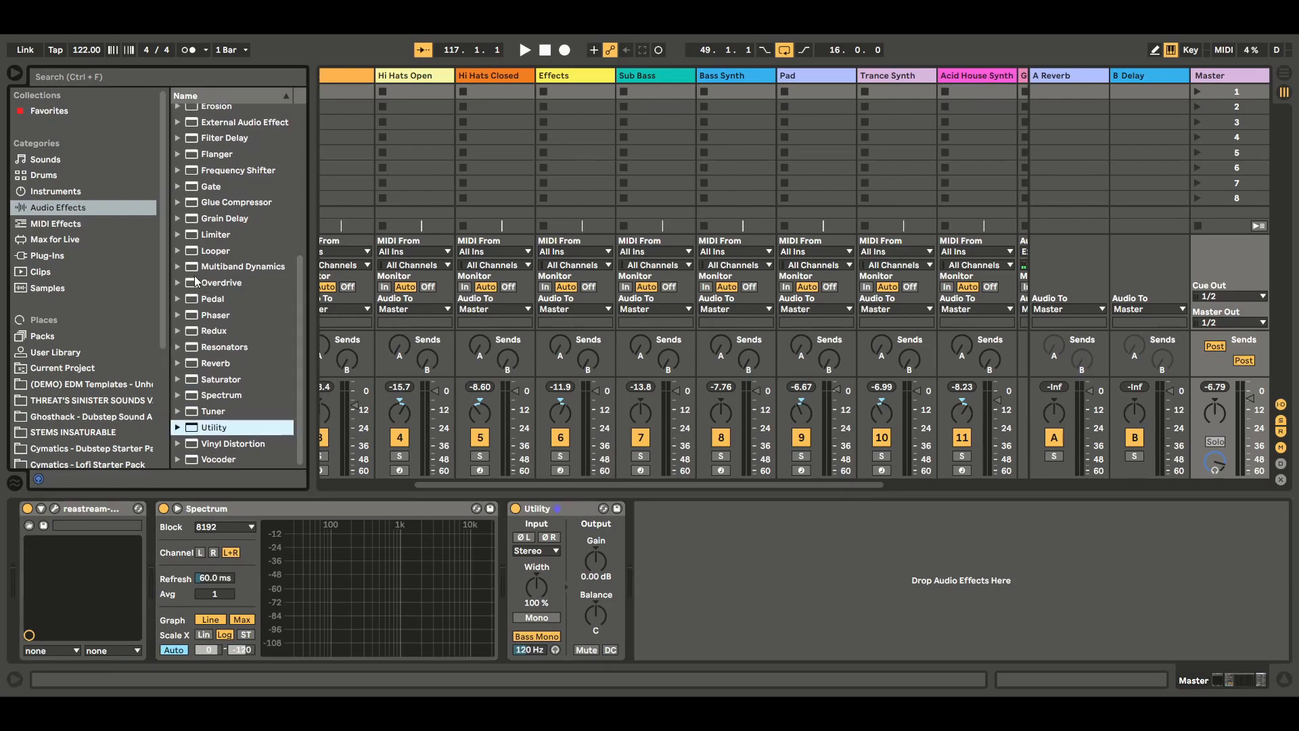
left_click(177, 268)
left_click_drag(302, 289, 302, 299)
left_click_drag(223, 375, 720, 593)
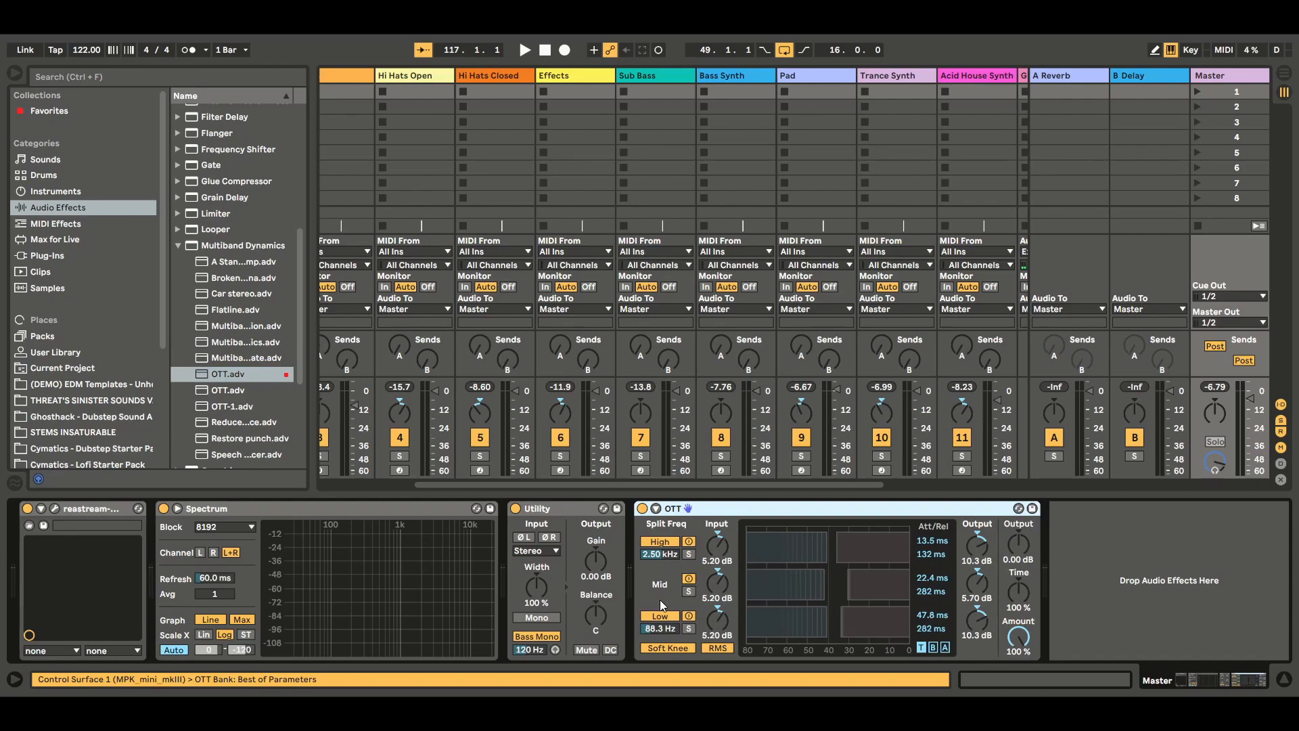
Group the Master track's Utility device into an Audio Effect Rack.
left_click(441, 509)
left_click(566, 506)
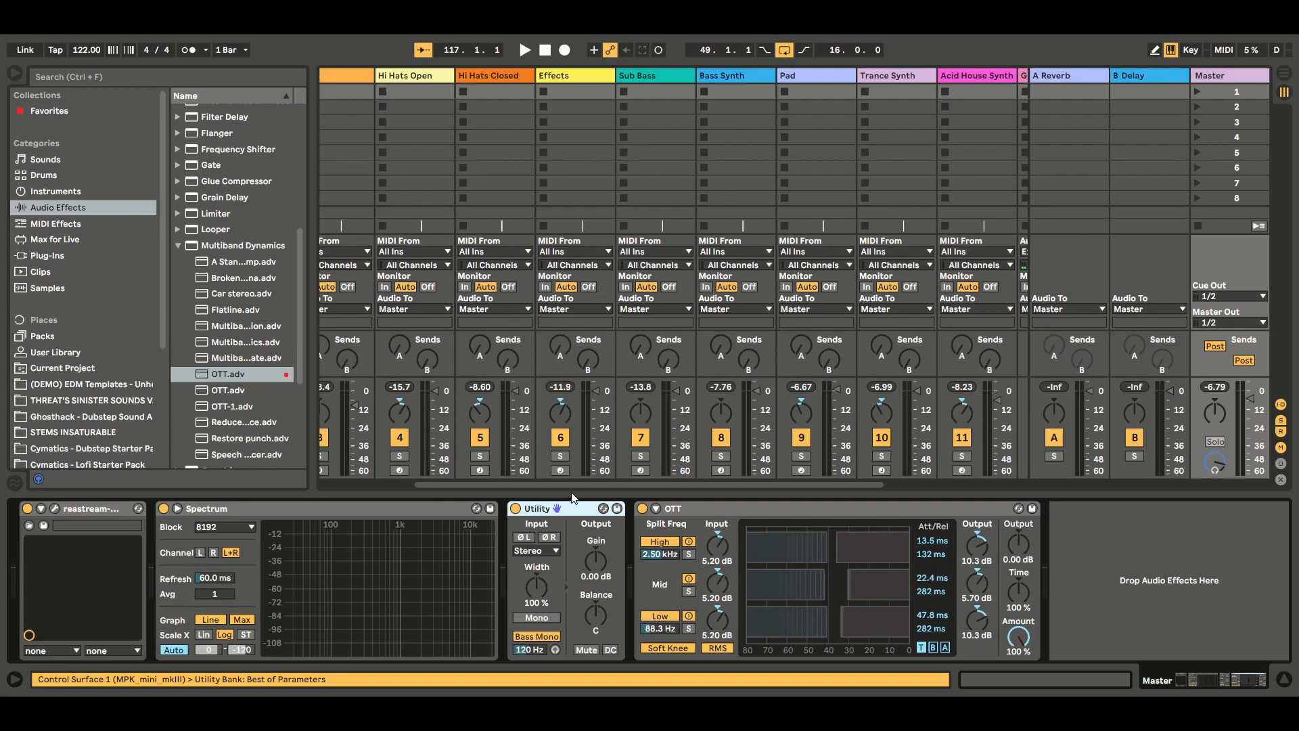
key("ctrl+g")
Move OTT into the rack after Utility and set its Time to 1000% and Amount to 10%.
left_click(827, 510)
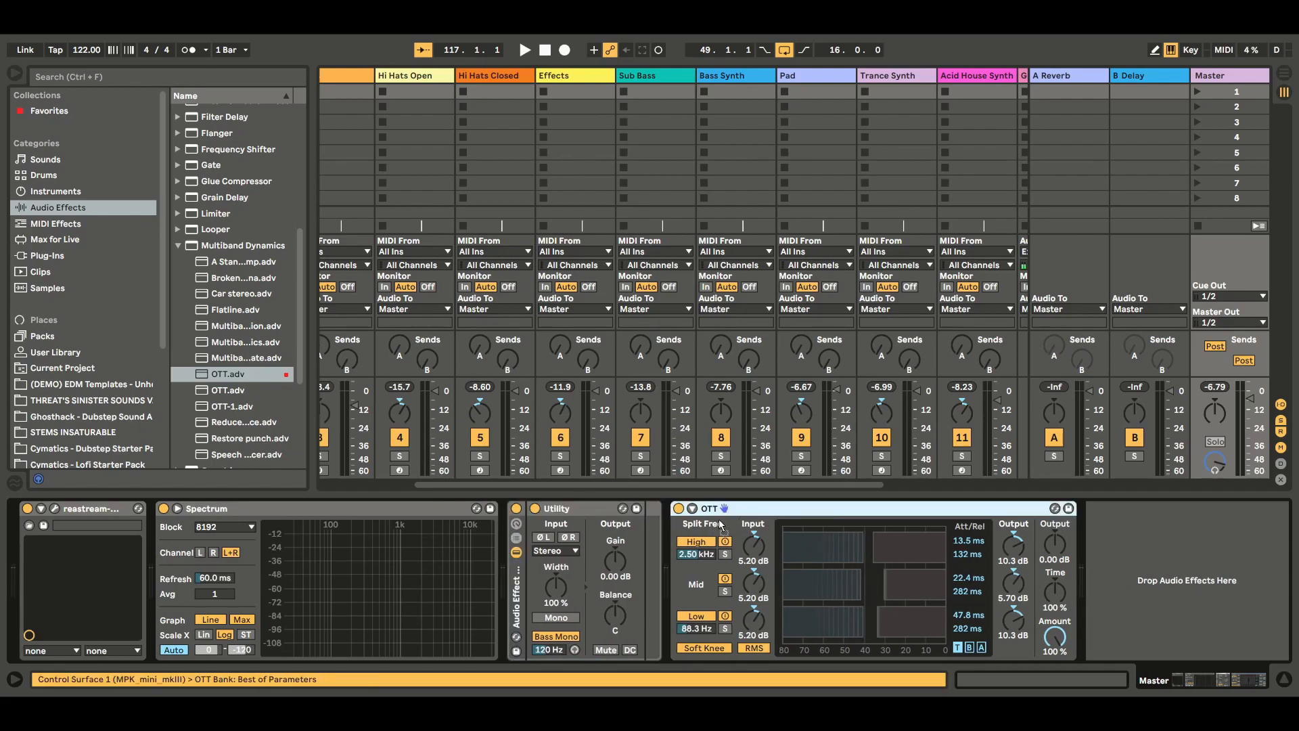
left_click_drag(806, 512, 640, 560)
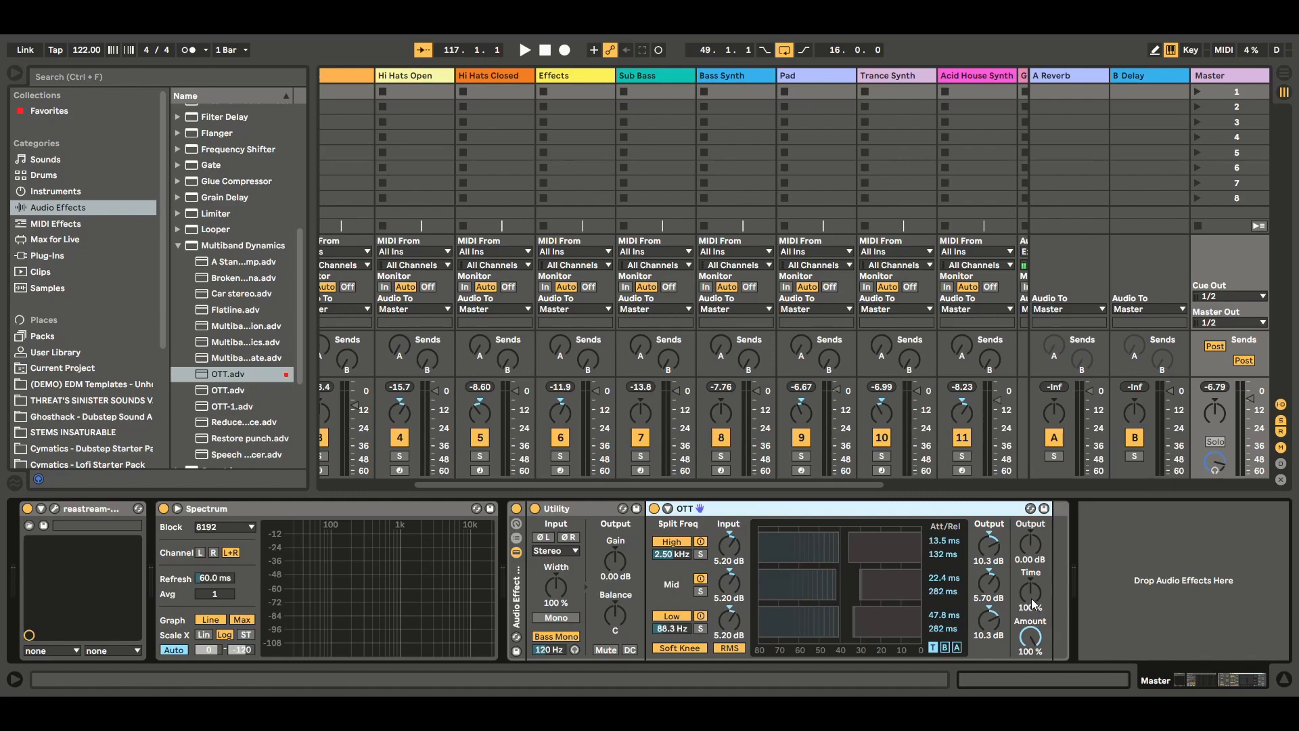
left_click_drag(1030, 637, 1031, 702)
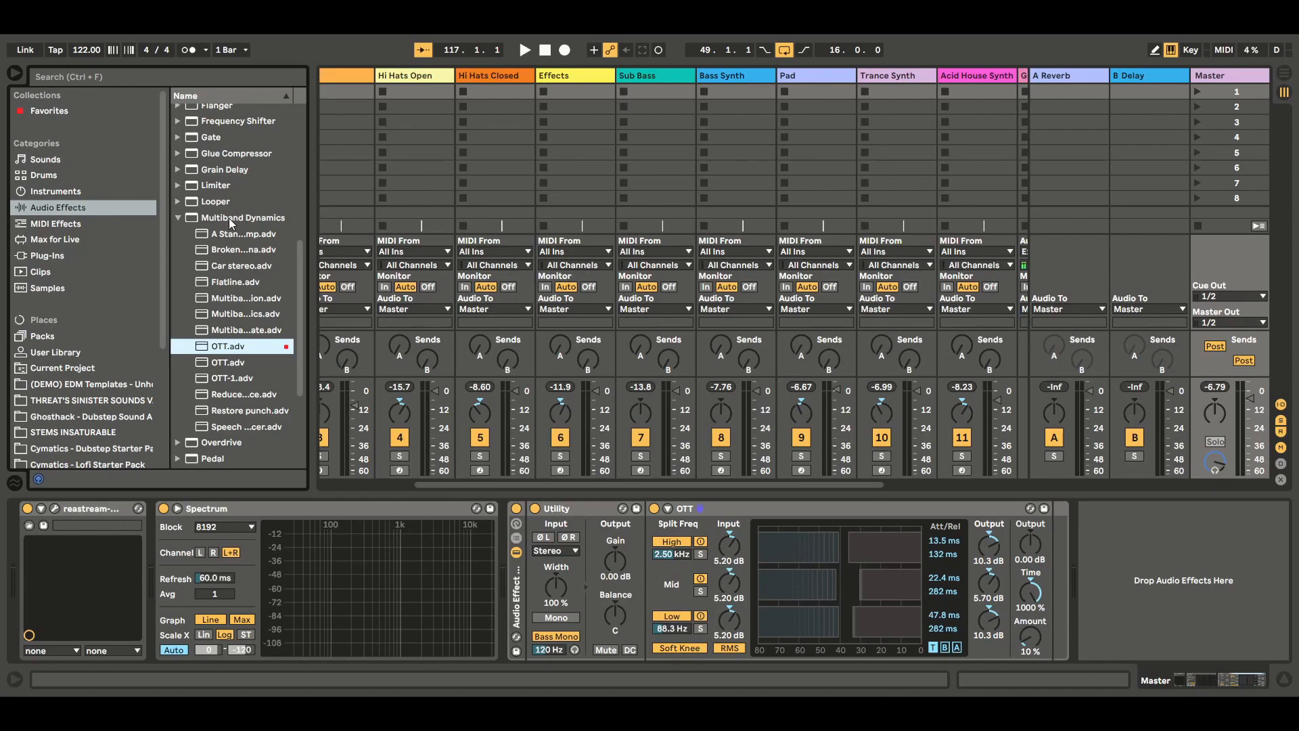
Add a default Multiband Dynamics to the rack after OTT, with Time at 1000% and Amount at 10%.
left_click_drag(230, 220, 1127, 600)
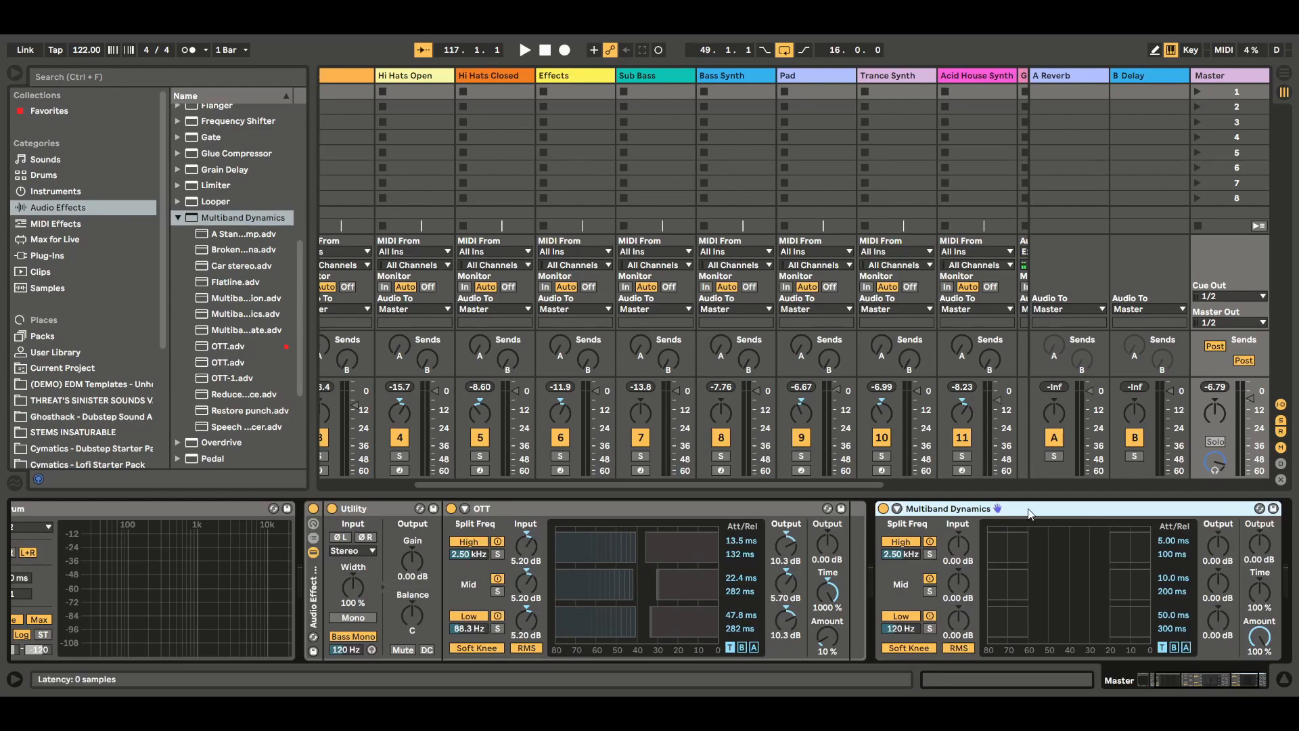
left_click_drag(863, 547, 850, 555)
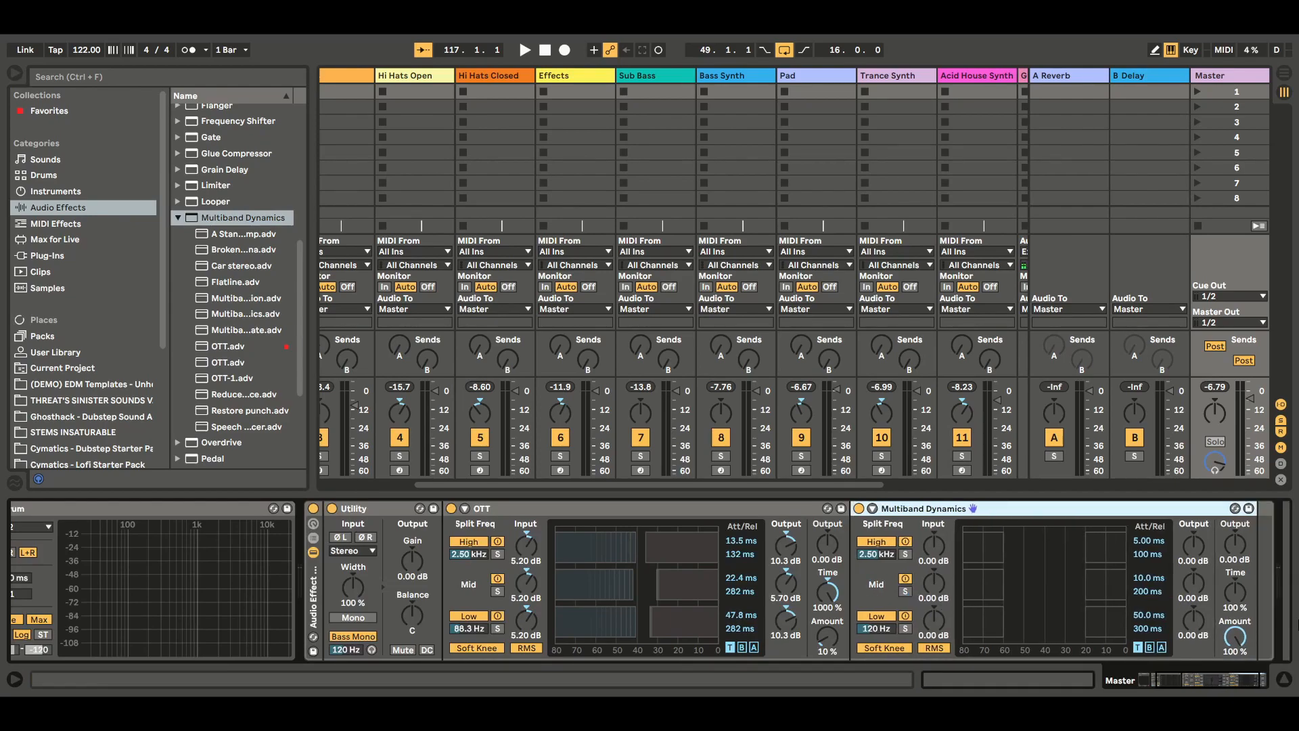
left_click_drag(1240, 597, 1240, 528)
left_click_drag(1242, 655, 1243, 666)
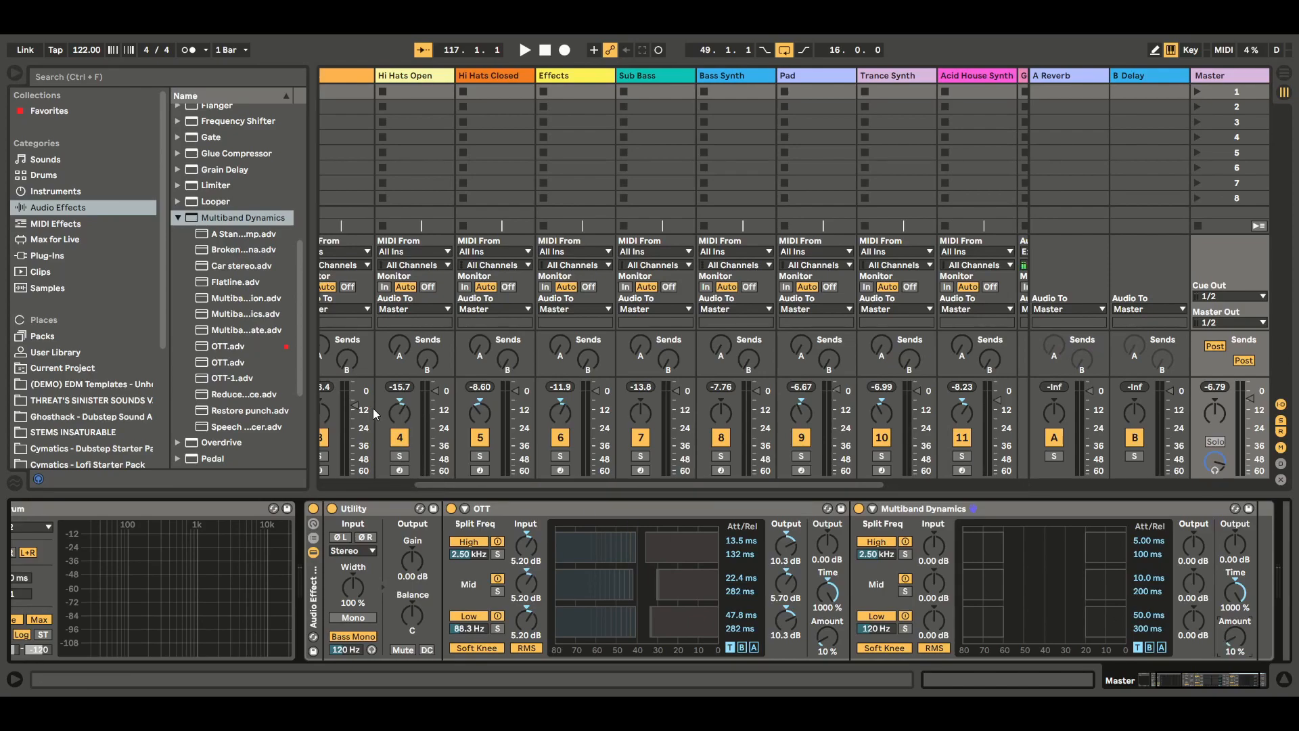
Add the Multiband Dynamics preset A Standard Multiband Comp to the Master track after the rack.
scroll(299, 322, "up", 1)
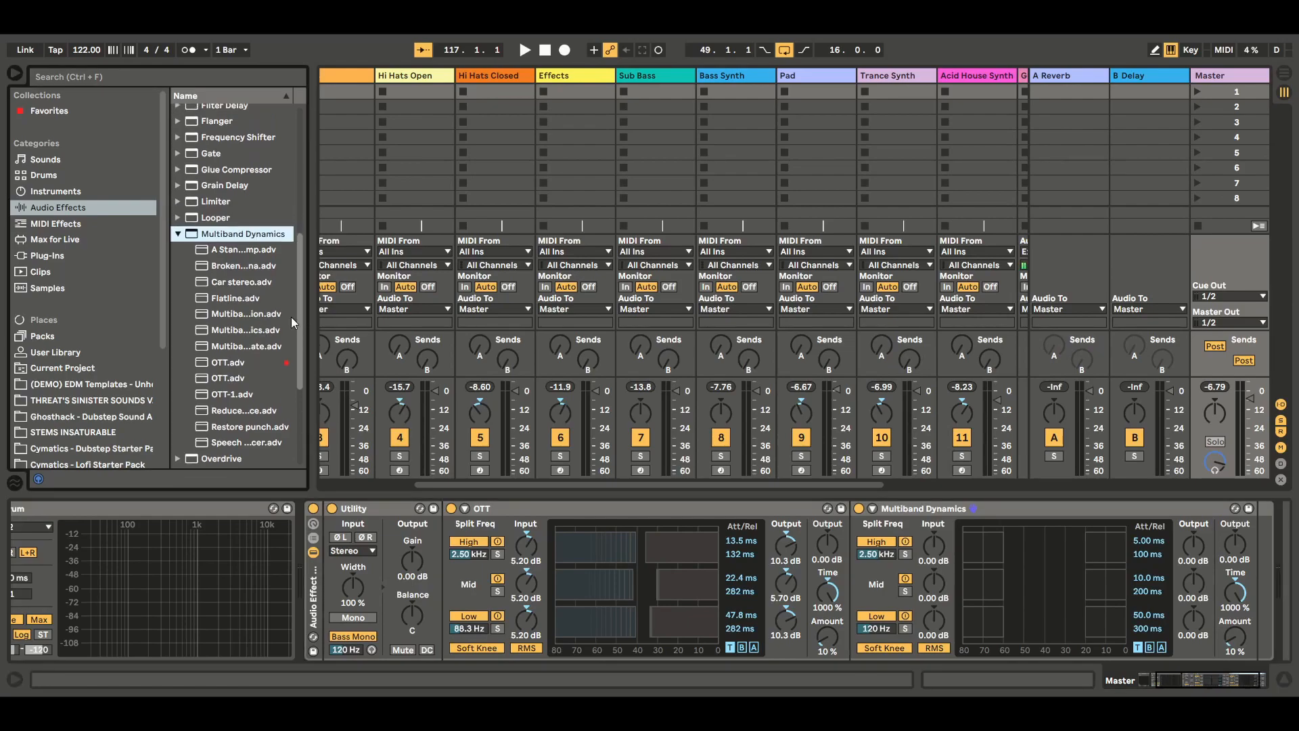
left_click(236, 250)
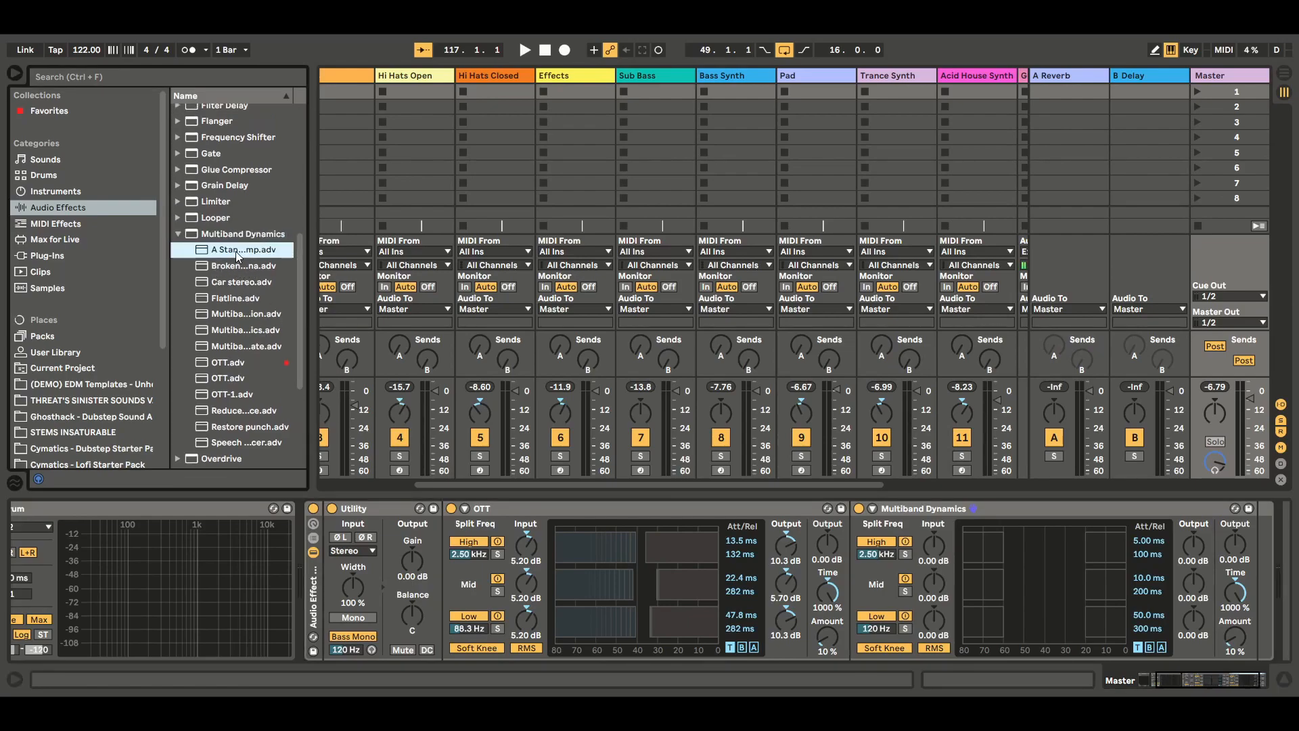
left_click_drag(905, 467, 1189, 542)
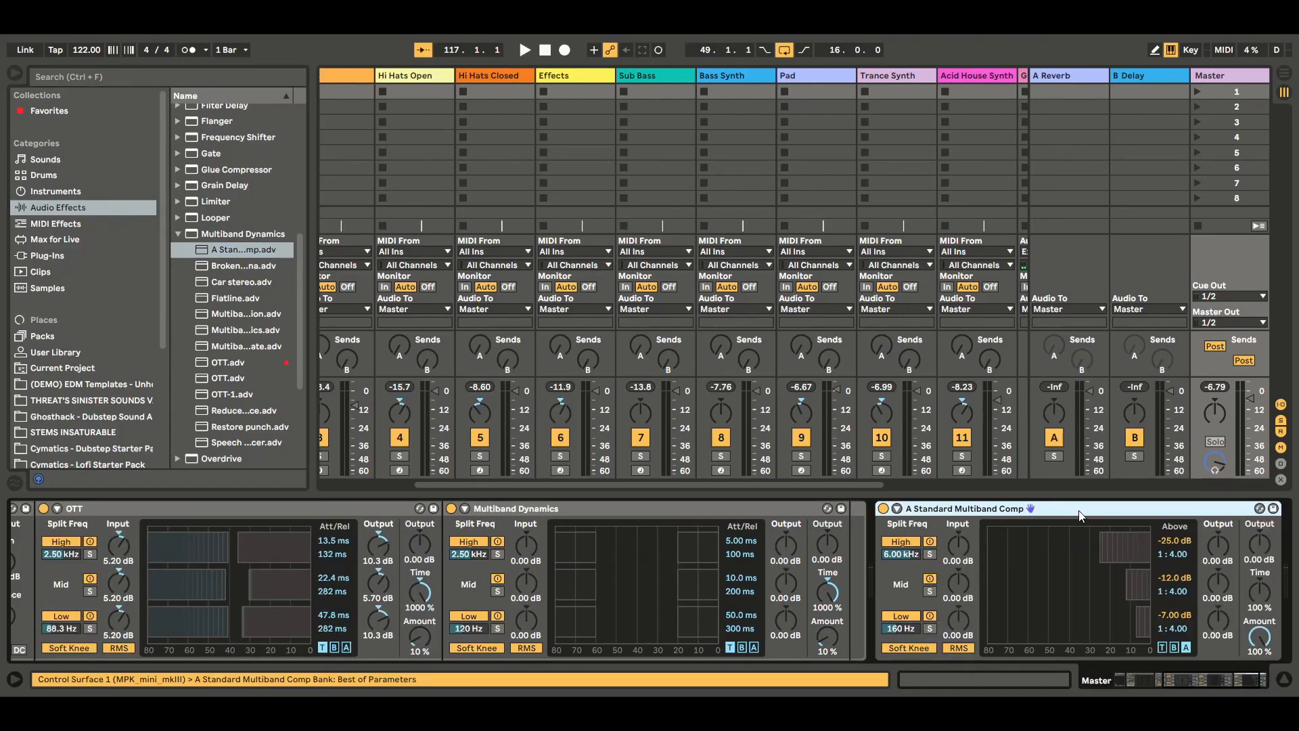
Move A Standard Multiband Comp into the rack after Multiband Dynamics and set its Time to 1000% and Amount to 10%.
left_click_drag(851, 583, 853, 590)
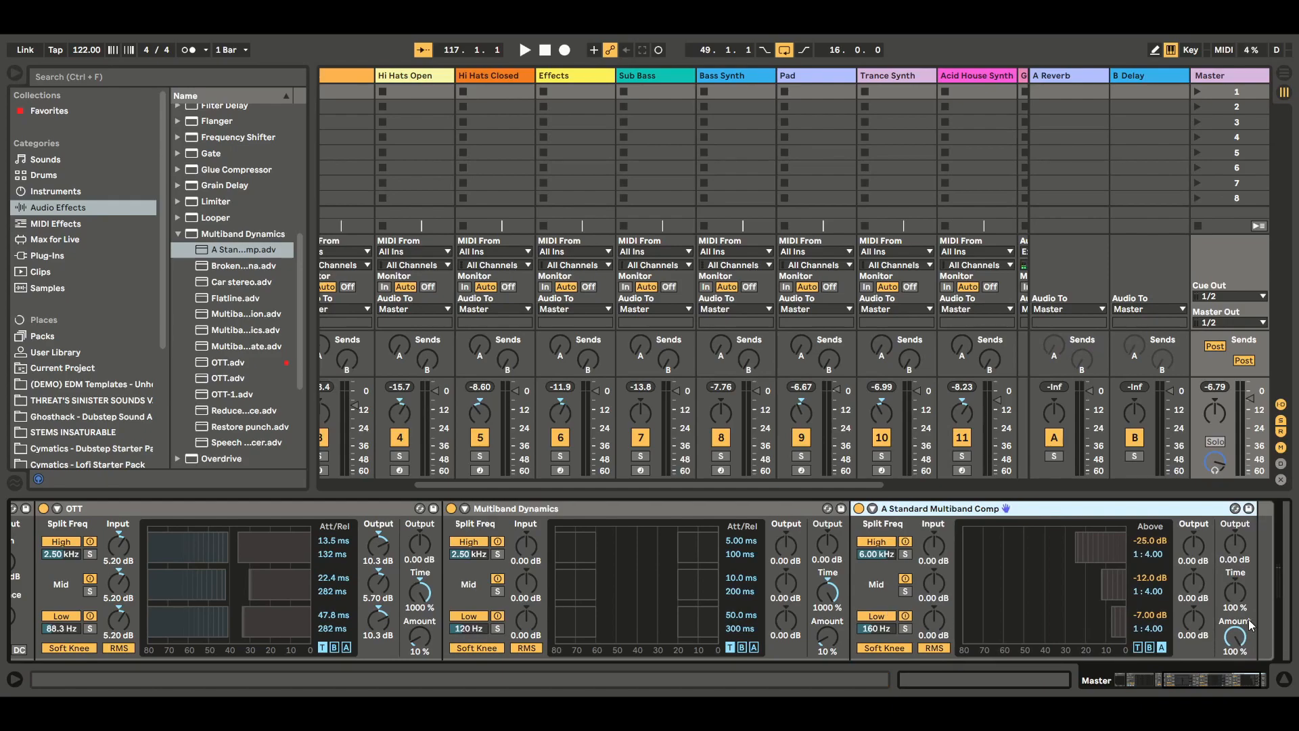
left_click_drag(1237, 599, 1237, 528)
left_click_drag(1236, 652, 1236, 609)
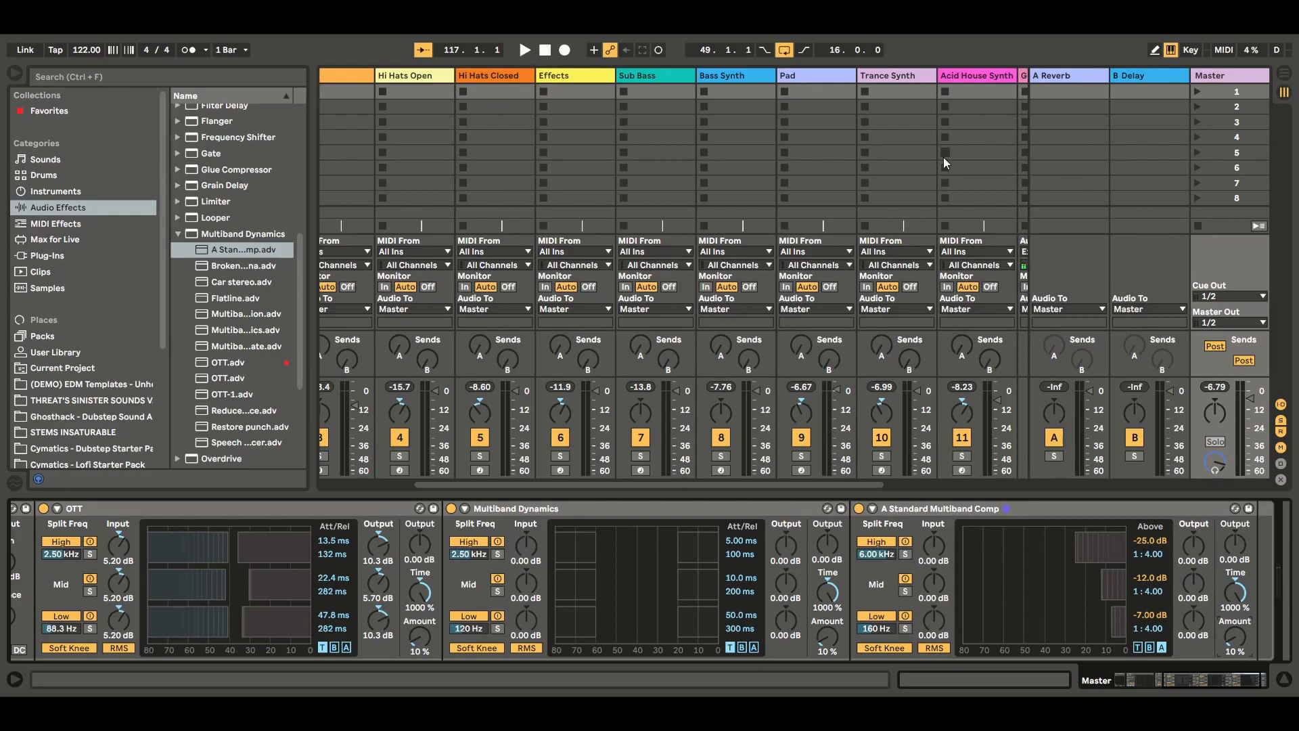
Switch to the Arrangement View and play back the looped section from bar 49.
left_click(1289, 74)
left_click(524, 52)
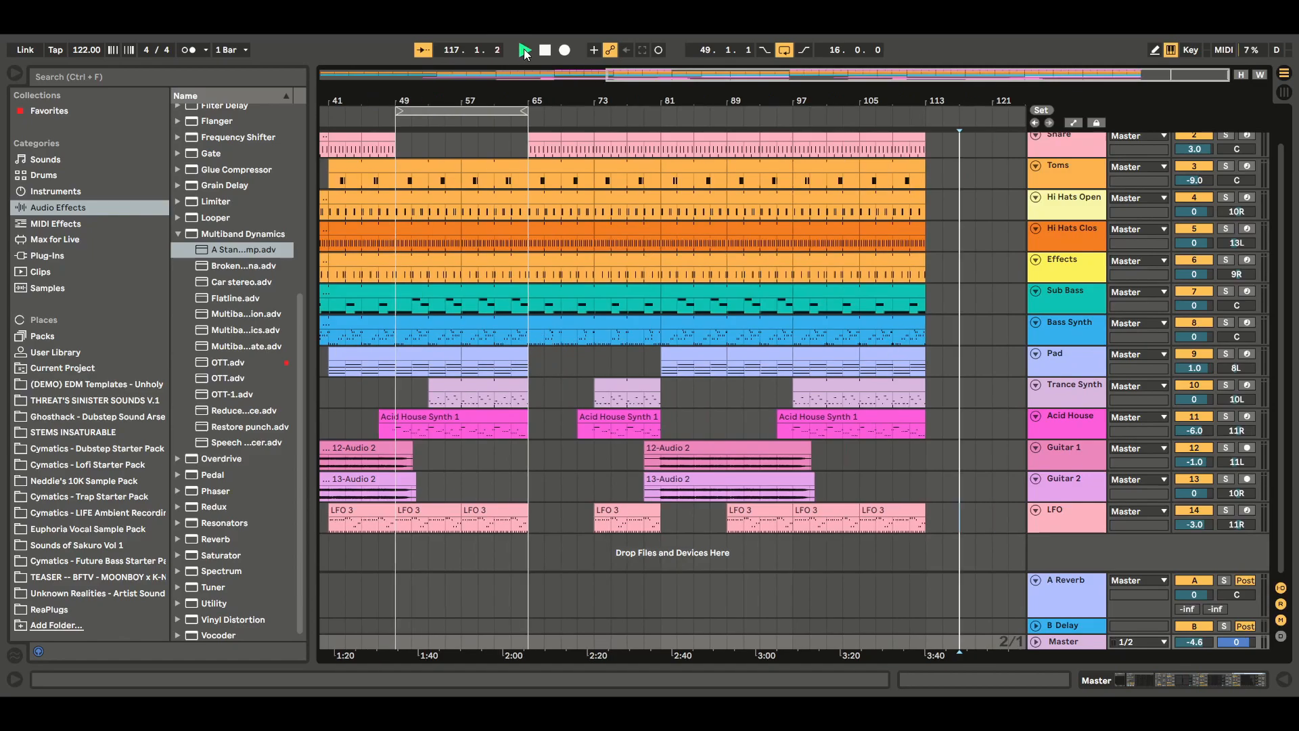
double_click(546, 52)
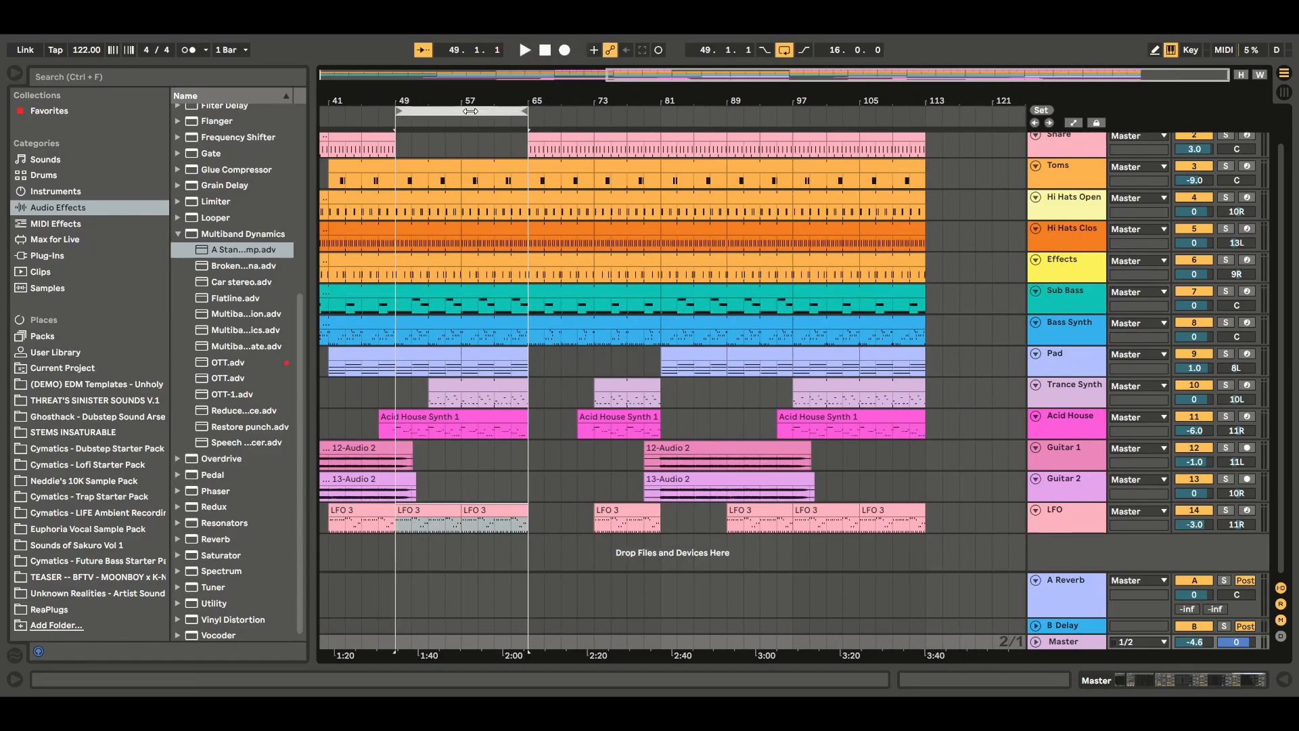
left_click(471, 111)
left_click(525, 50)
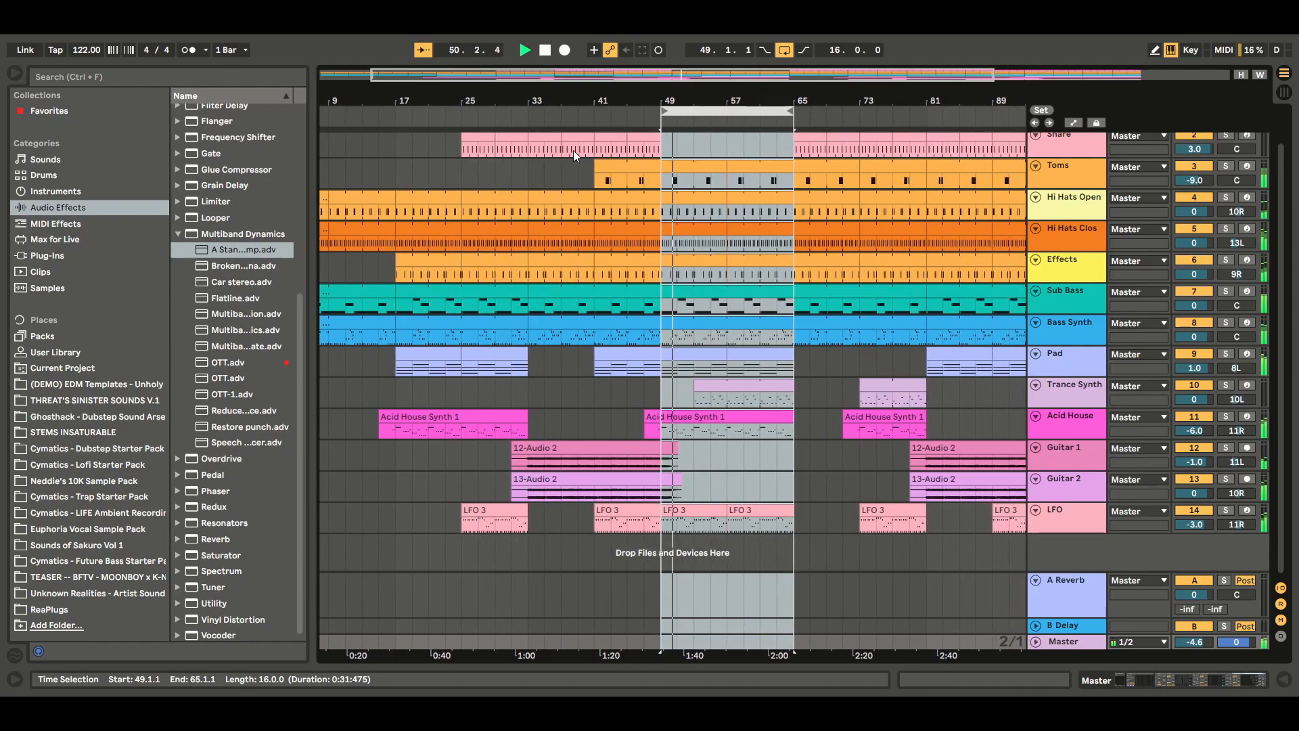
left_click(545, 50)
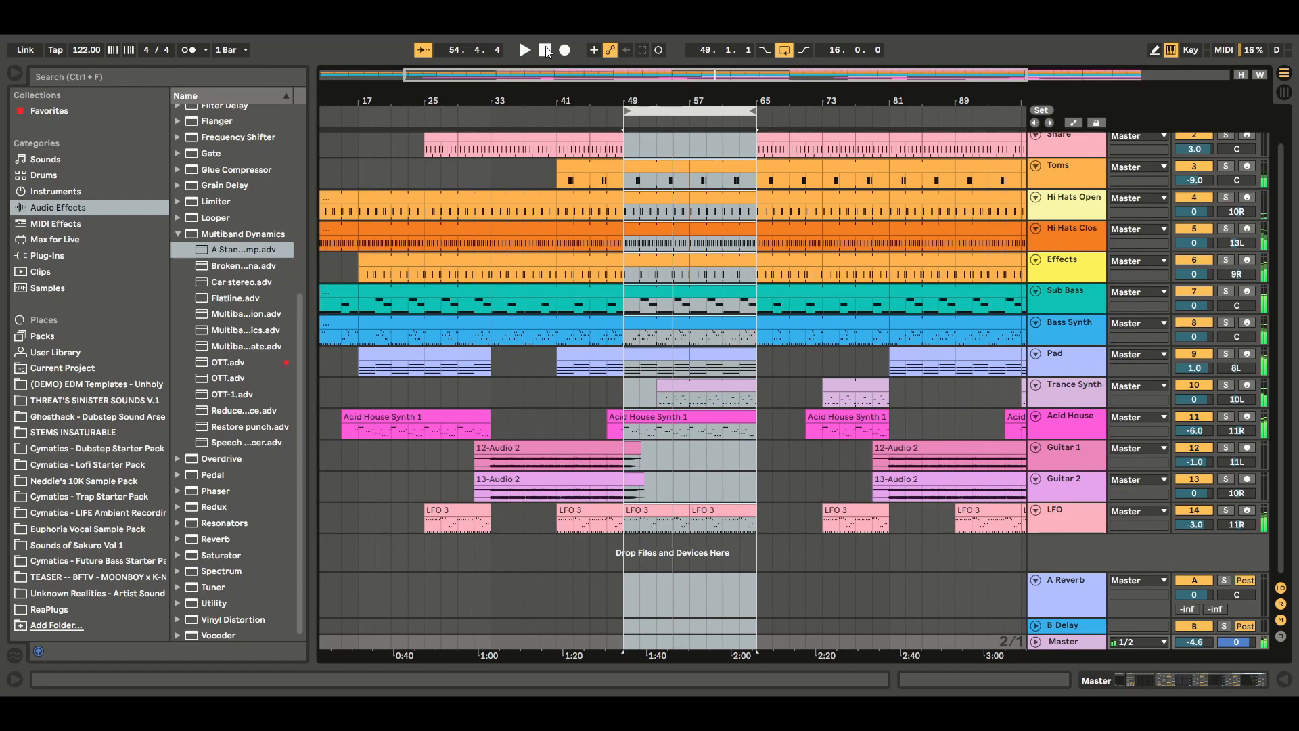
Split the Guitar 1 and Guitar 2 clips at bar 49.
right_click(667, 460)
left_click(626, 463)
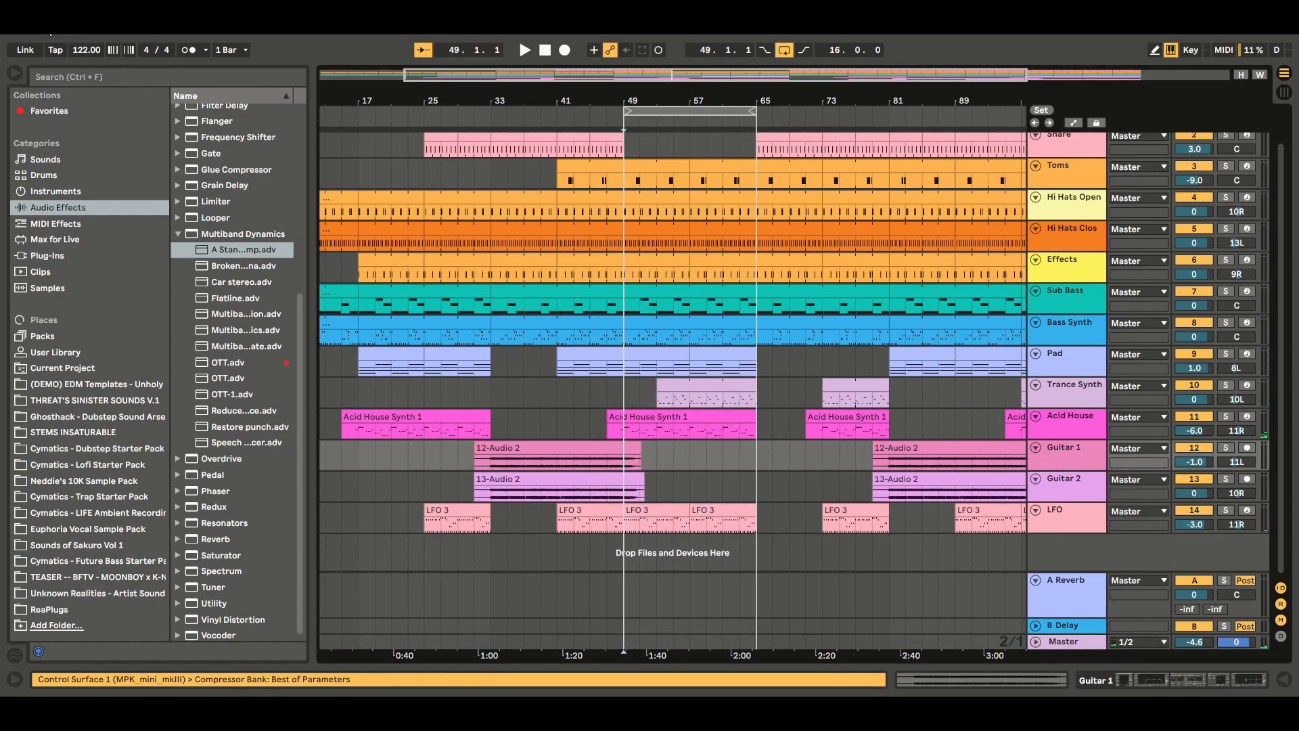
key("ctrl+e")
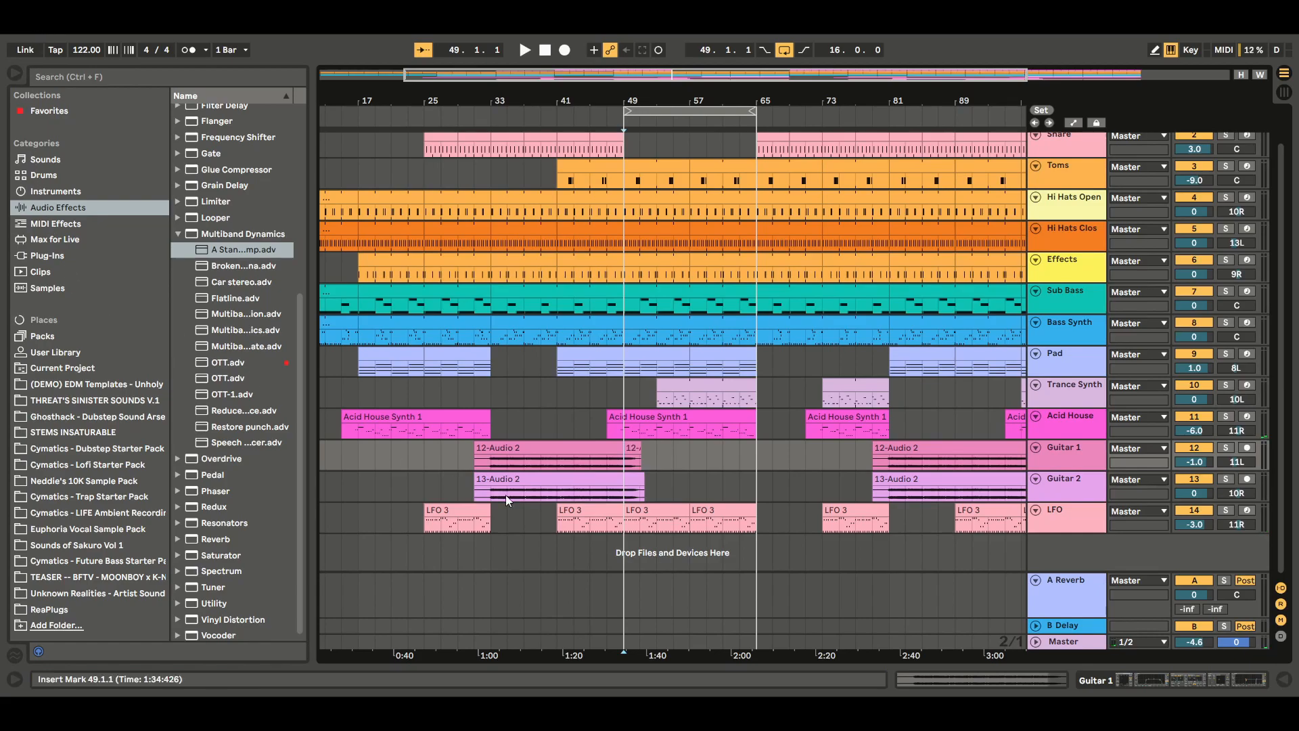
left_click(625, 490)
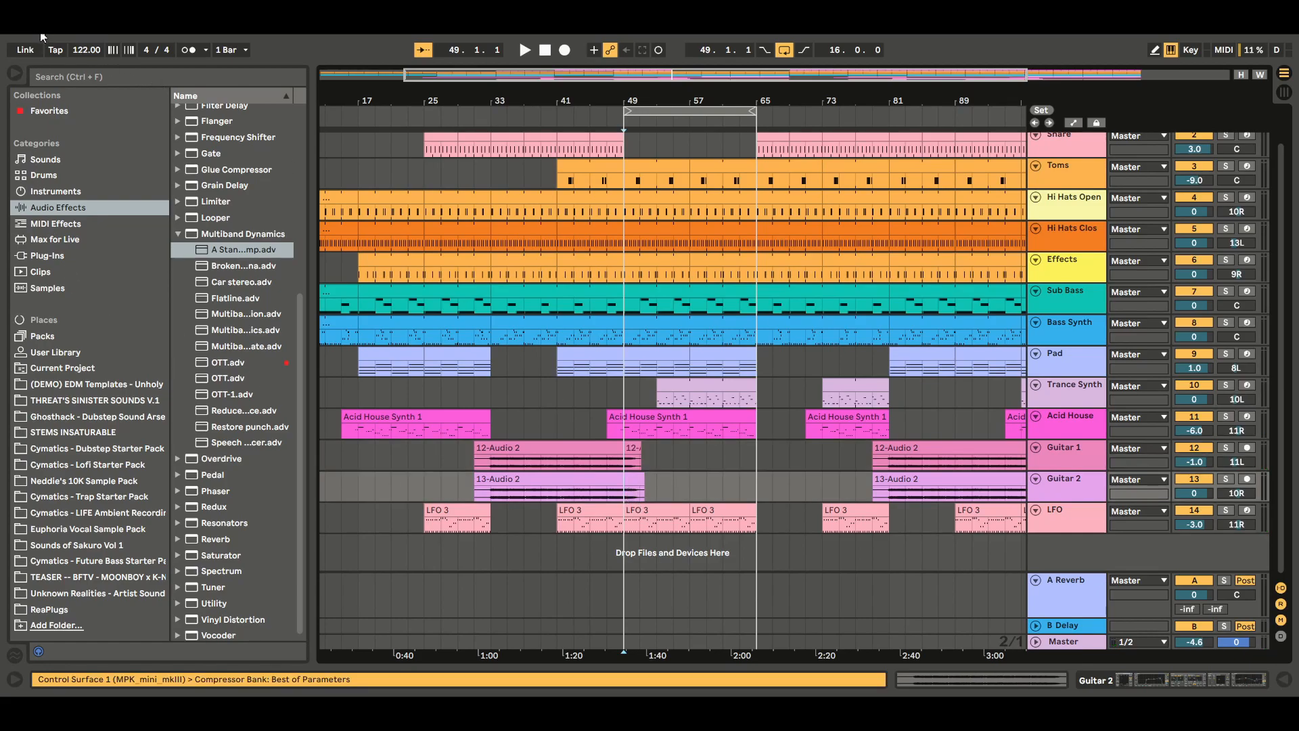
key("ctrl+e")
Copy the short Guitar 2 clip split off at bar 49 and paste it at bar 67 on the same track.
left_click(632, 445)
key("Left")
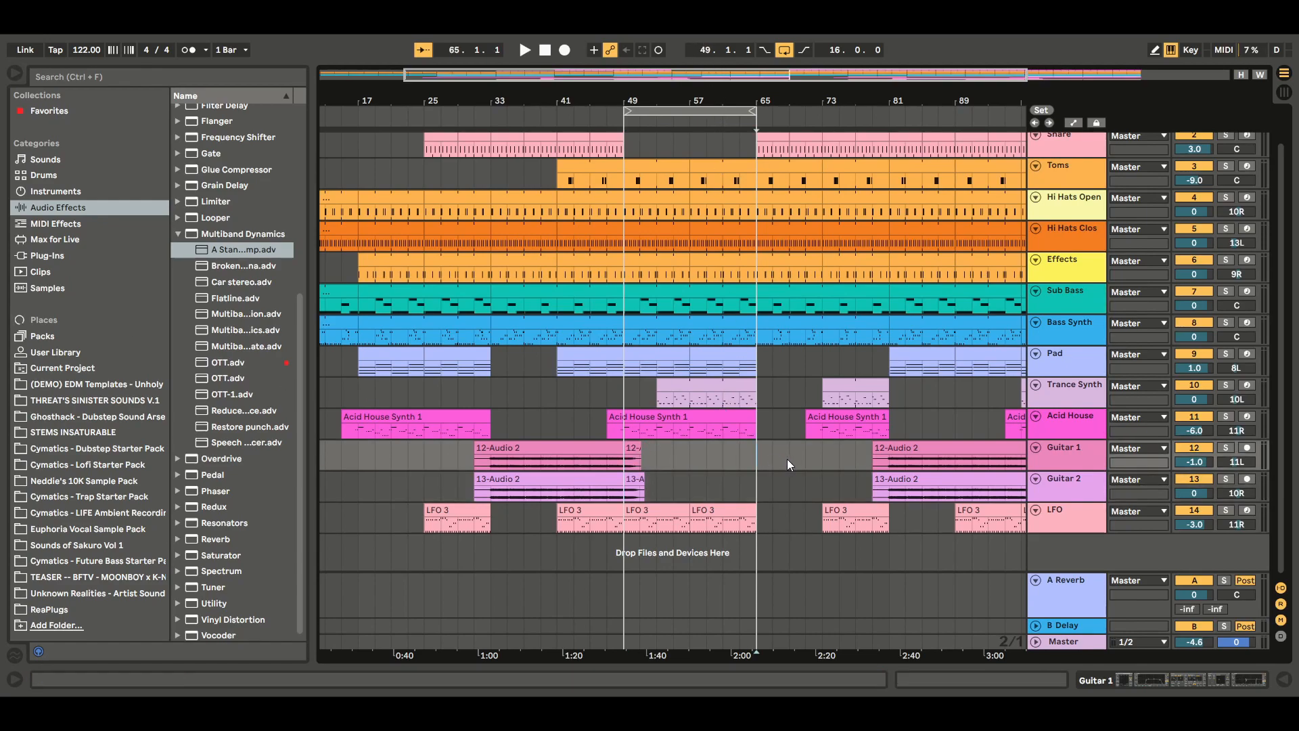
left_click(634, 482)
left_click(637, 485)
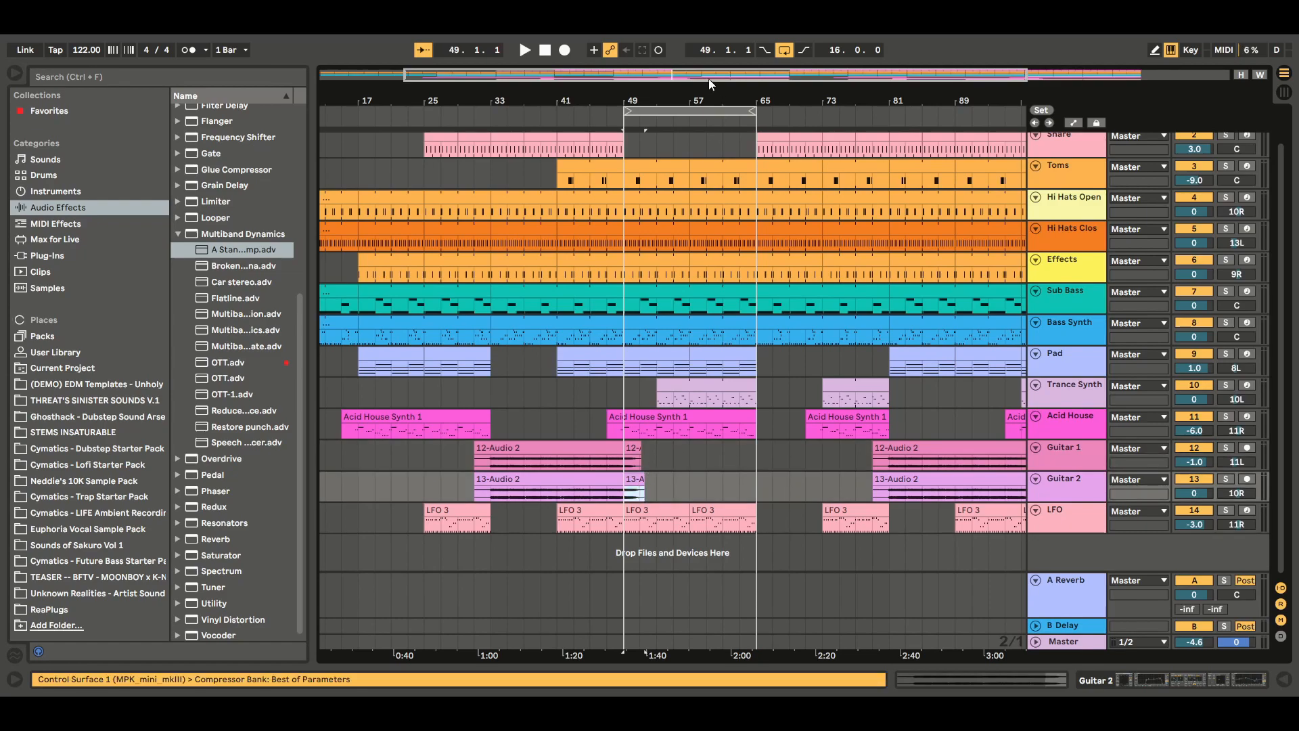
left_click(759, 481)
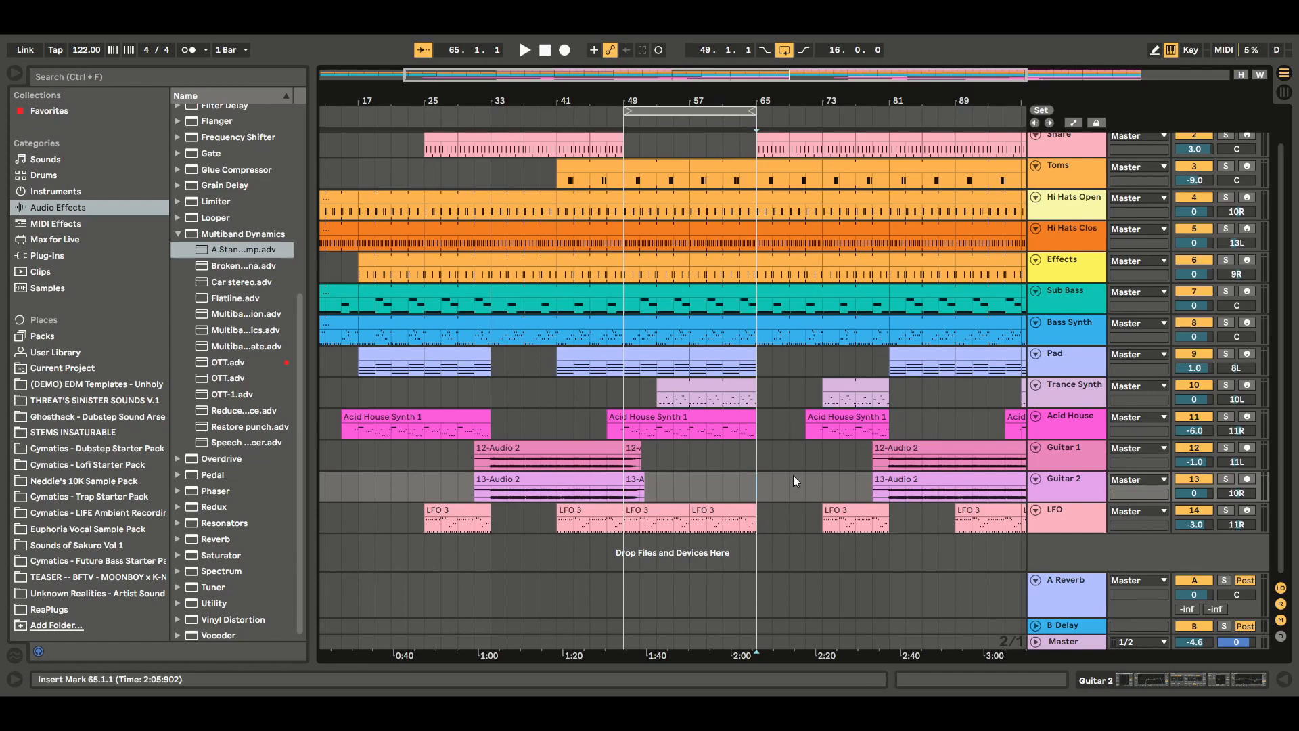
left_click(697, 478)
left_click(637, 478)
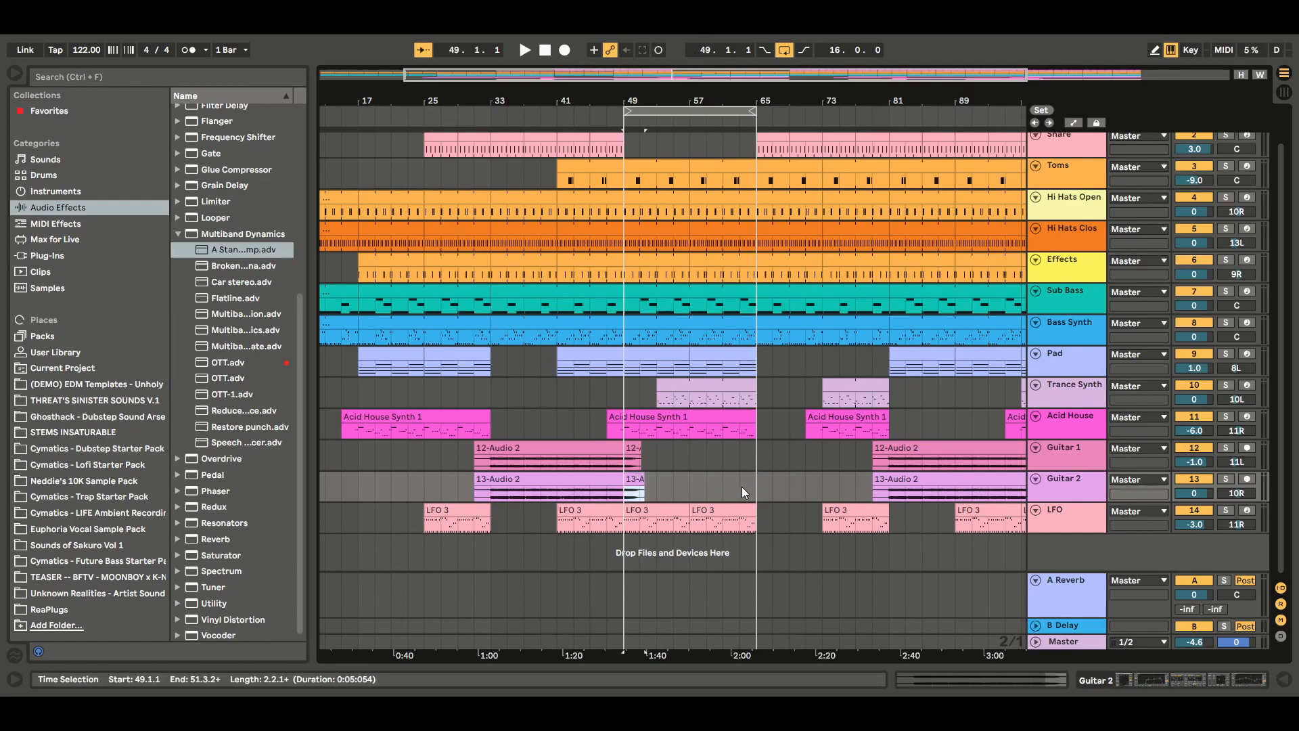
left_click(774, 489)
key("ctrl+v")
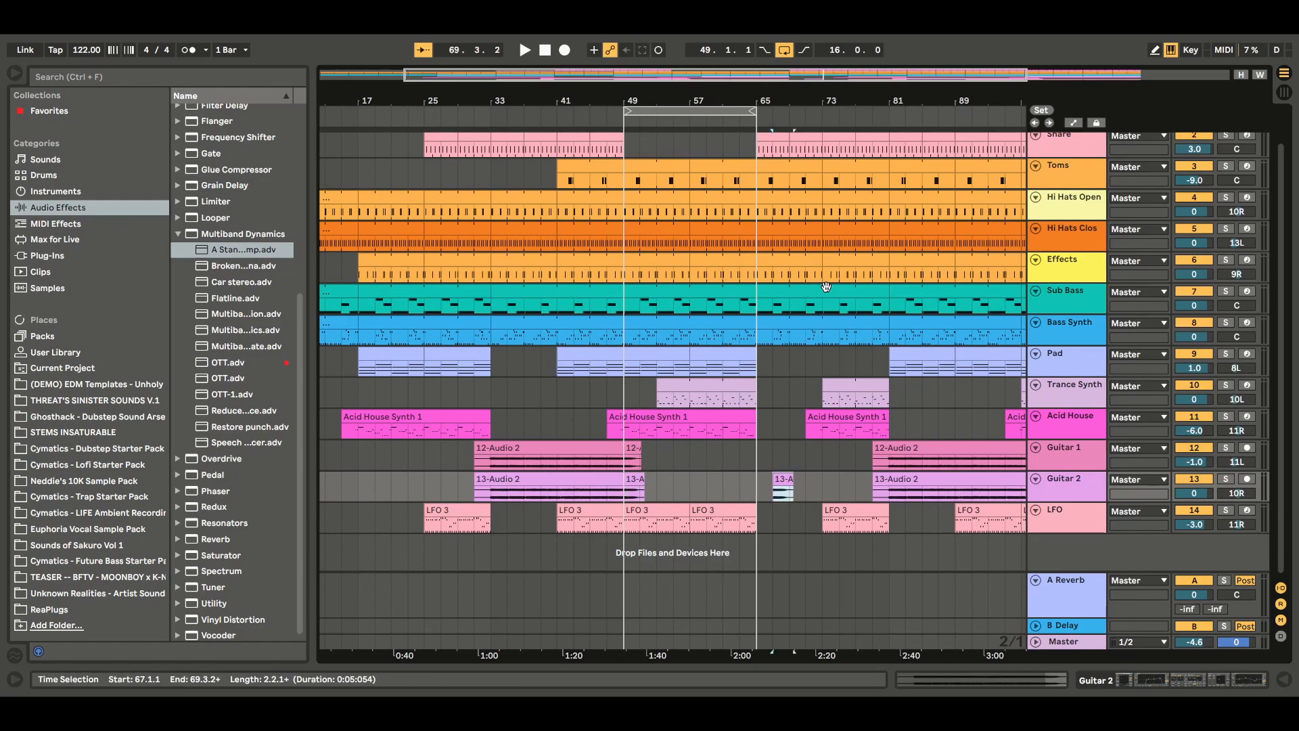
Copy the short Guitar 1 clip split off at bar 49 and paste it at bar 67 on the same track.
left_click(636, 459)
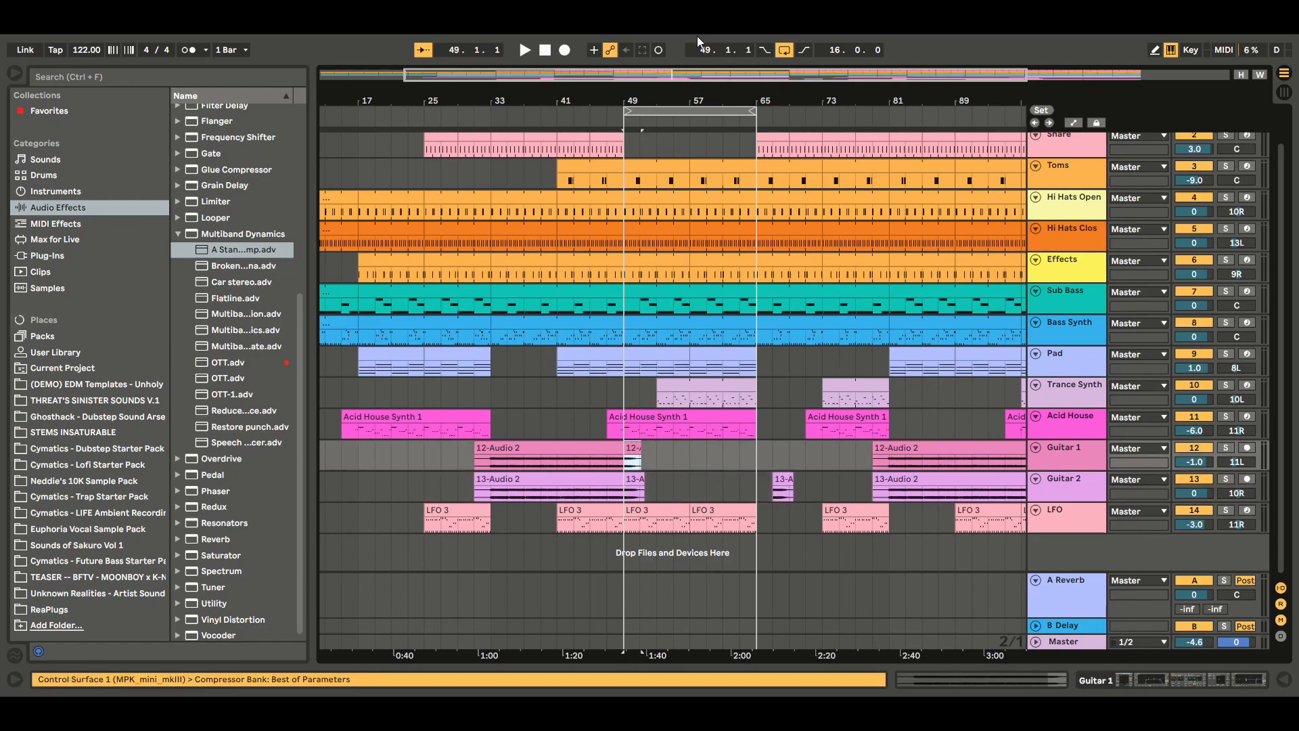
left_click(774, 461)
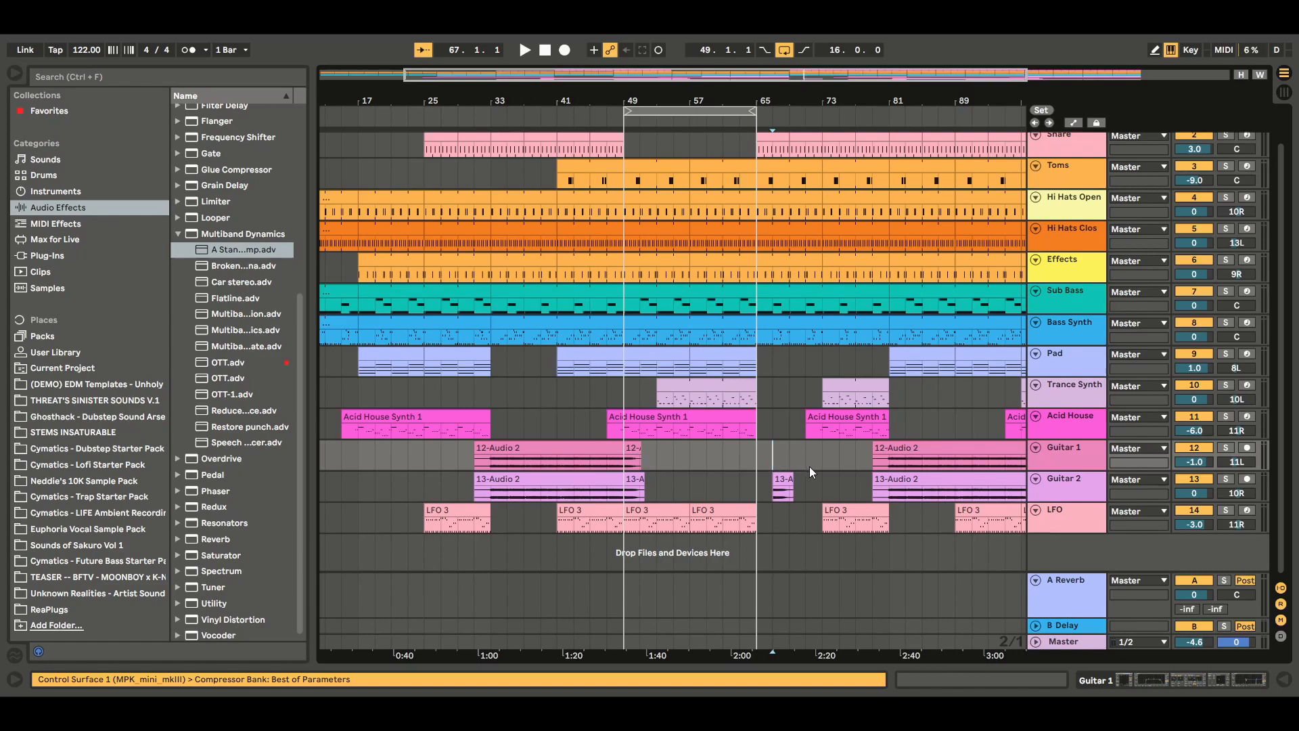
key("ctrl+v")
Extend the arrangement loop from bar 49 to bar 85, a length of 36 bars.
left_click(725, 458)
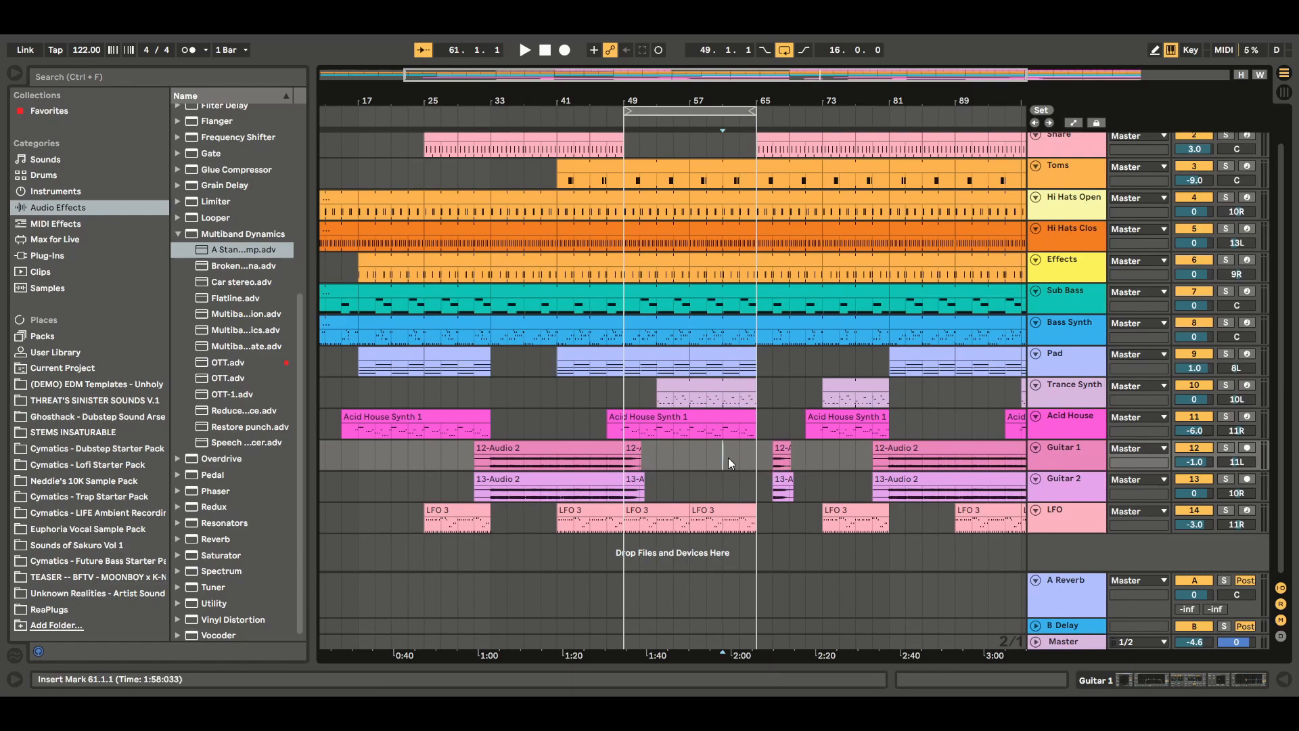
left_click(747, 113)
left_click_drag(754, 111, 923, 113)
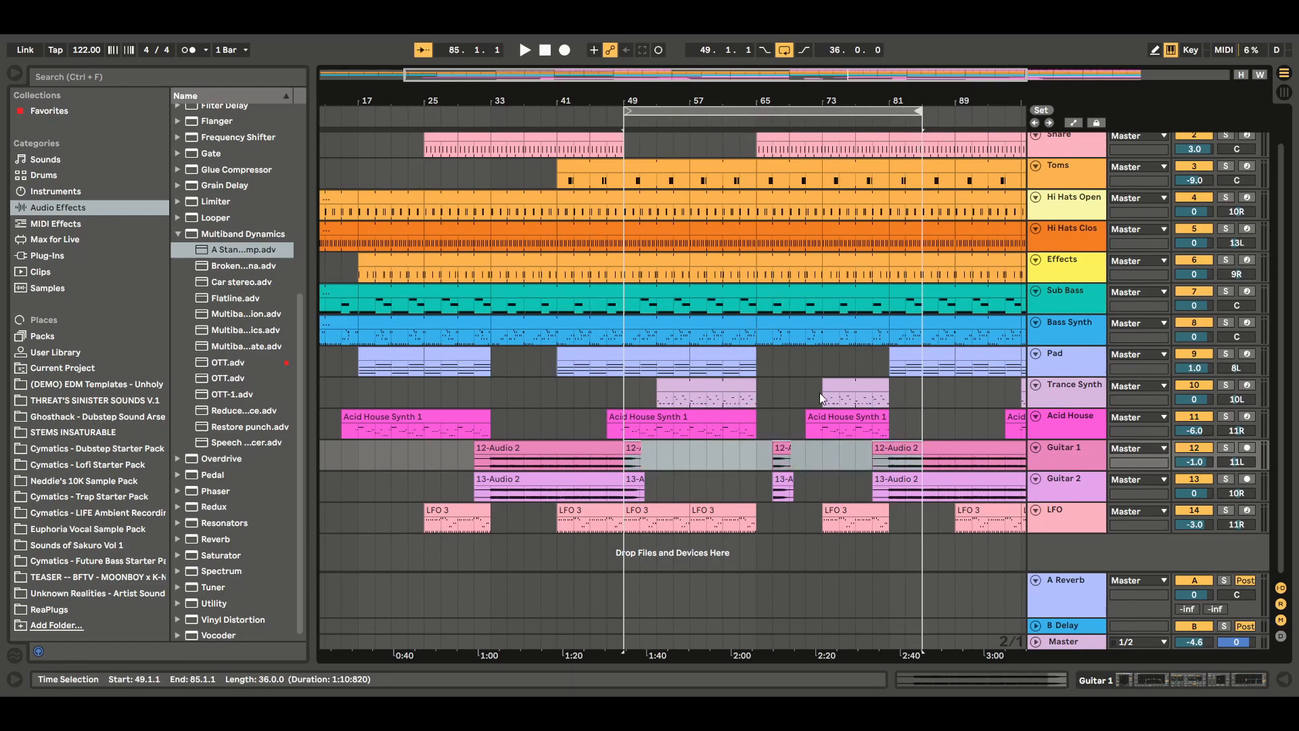
Move the pasted short clips on Guitar 1 and Guitar 2 to bar 65 and play back the section from bar 61.
mouse_move(785, 449)
left_mouse_down()
mouse_move(767, 451)
mouse_move(767, 483)
left_mouse_up()
left_click(782, 482)
left_click(725, 463)
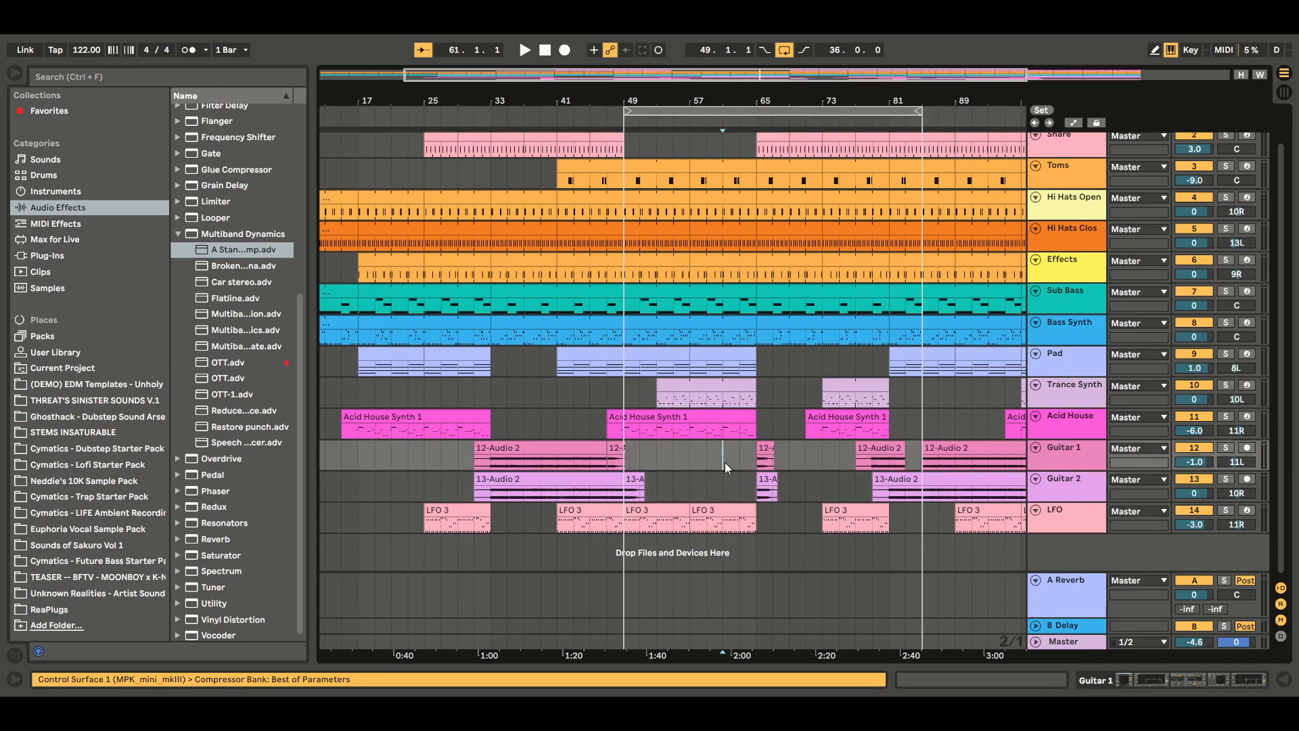
left_click(525, 50)
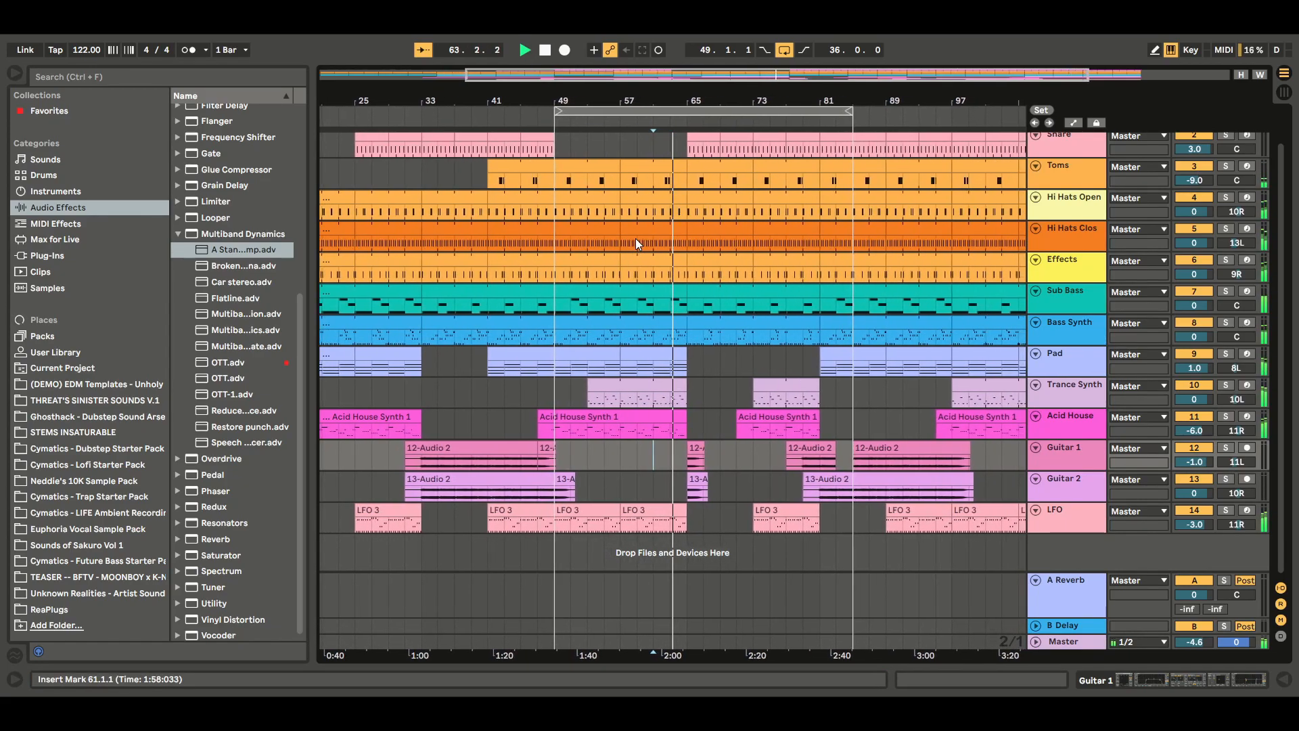
left_click(547, 50)
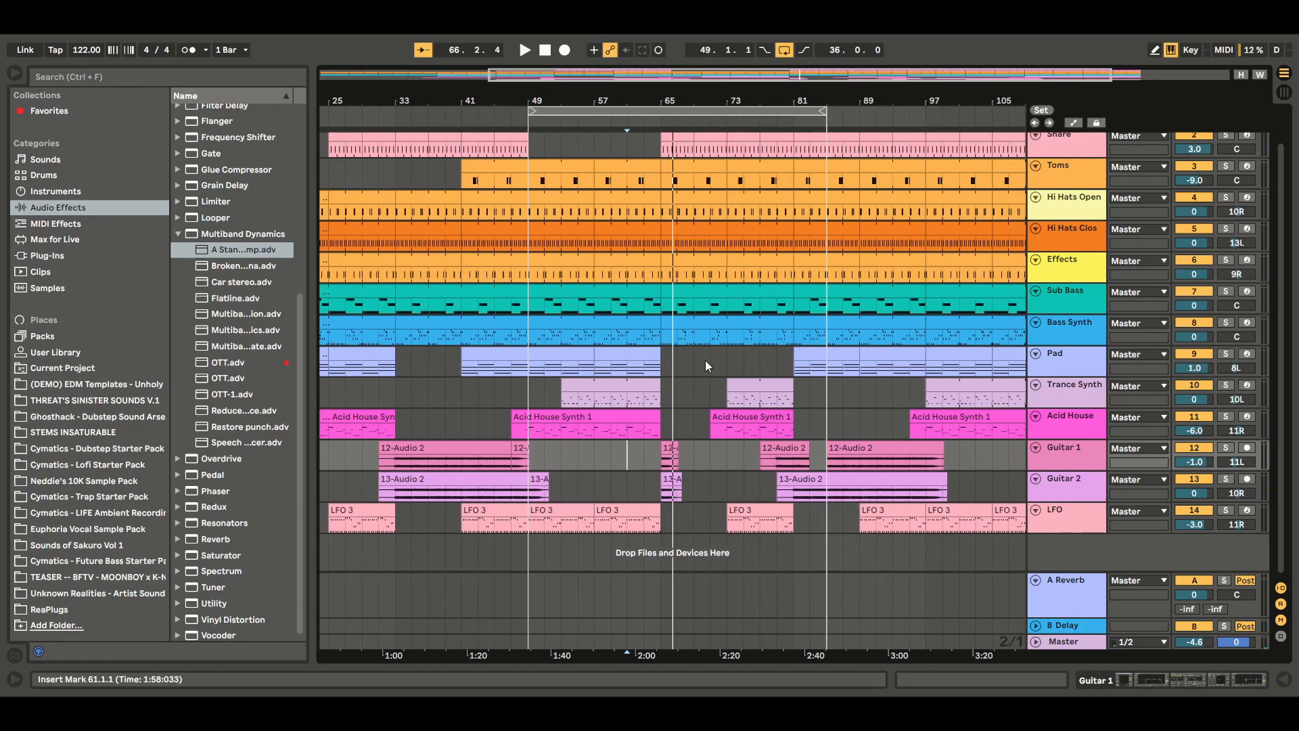
Extend the end of Guitar 1's first long clip to bar 51 and start its next long clip at bar 79.
left_click(842, 525)
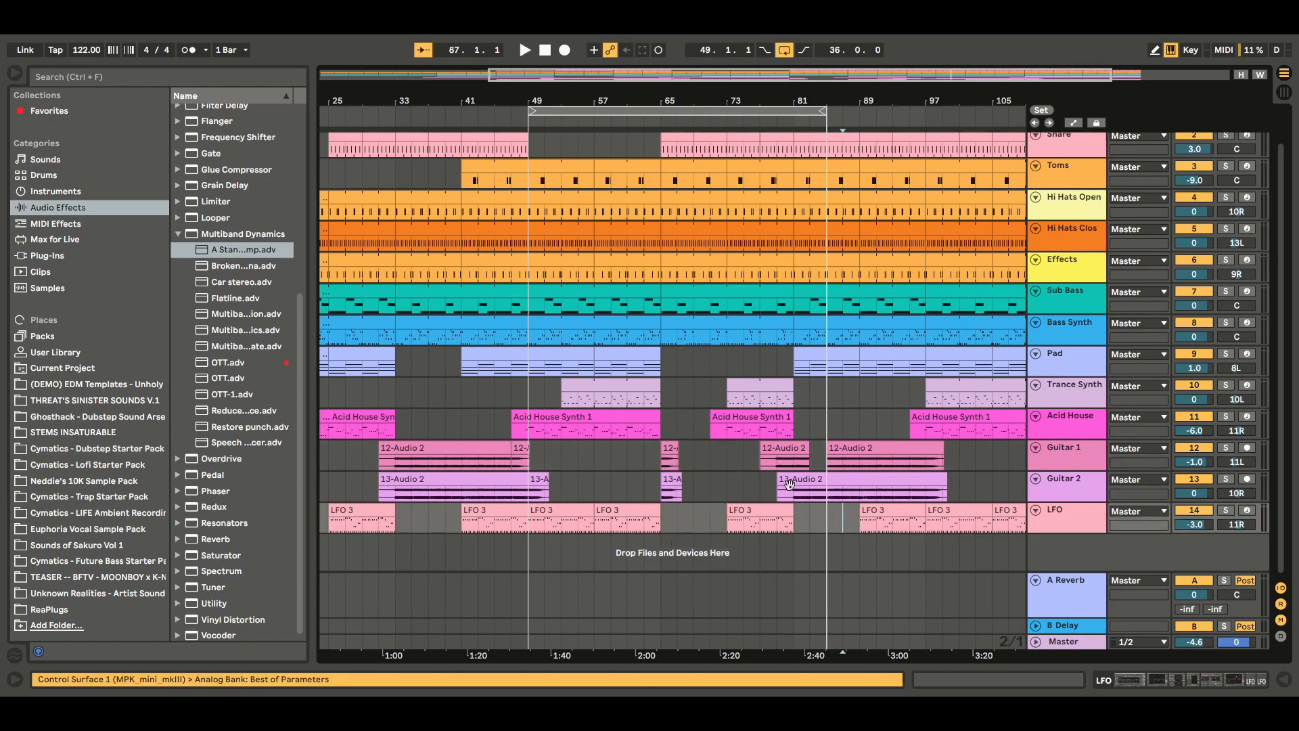
left_click_drag(509, 451, 558, 455)
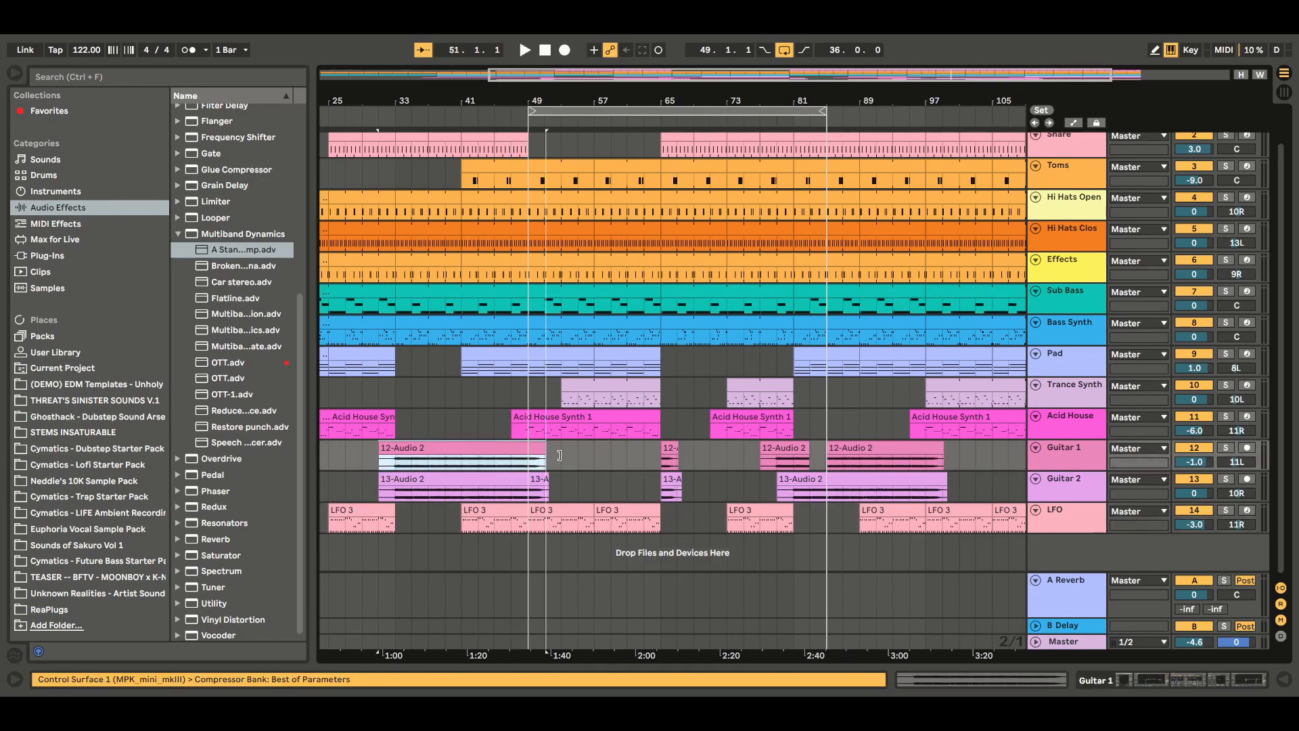
left_click_drag(797, 450, 810, 451)
left_click(744, 458)
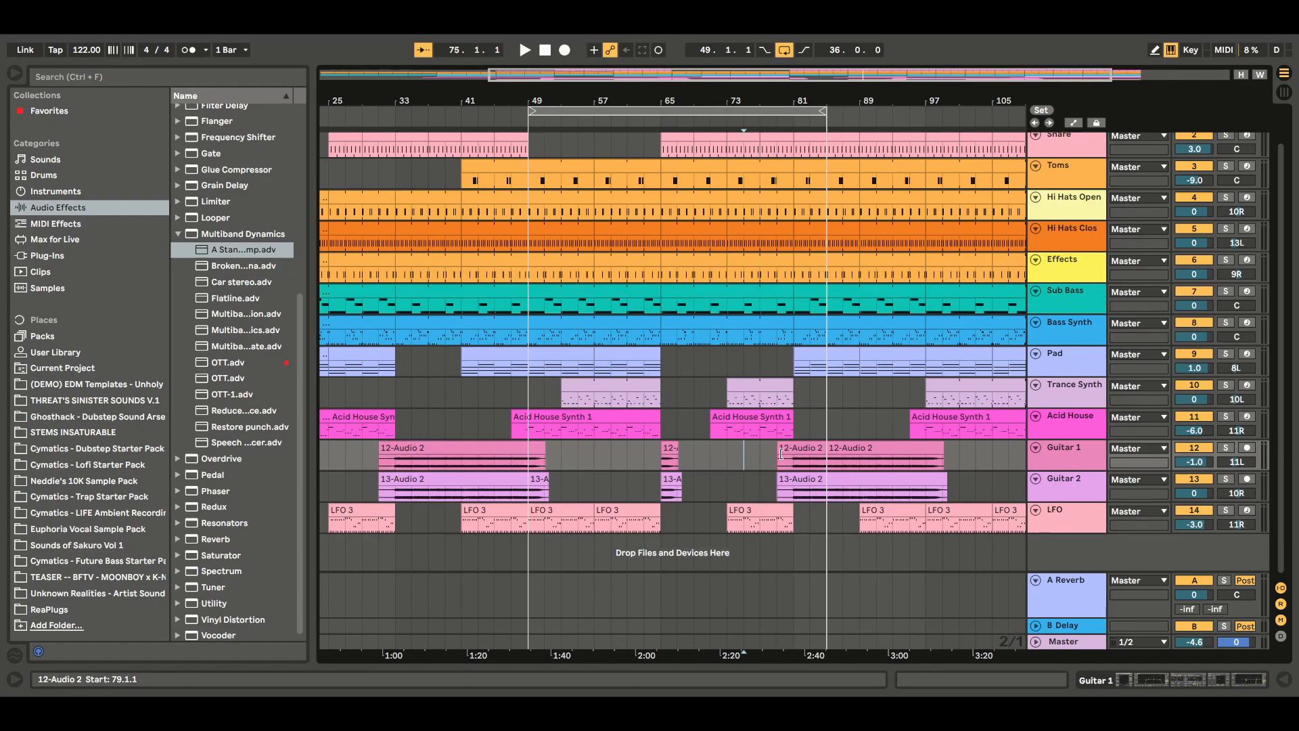
During playback, lengthen the loop to 52 bars and extend the Guitar 1 clip at bar 85 back to start at bar 79.
key("space")
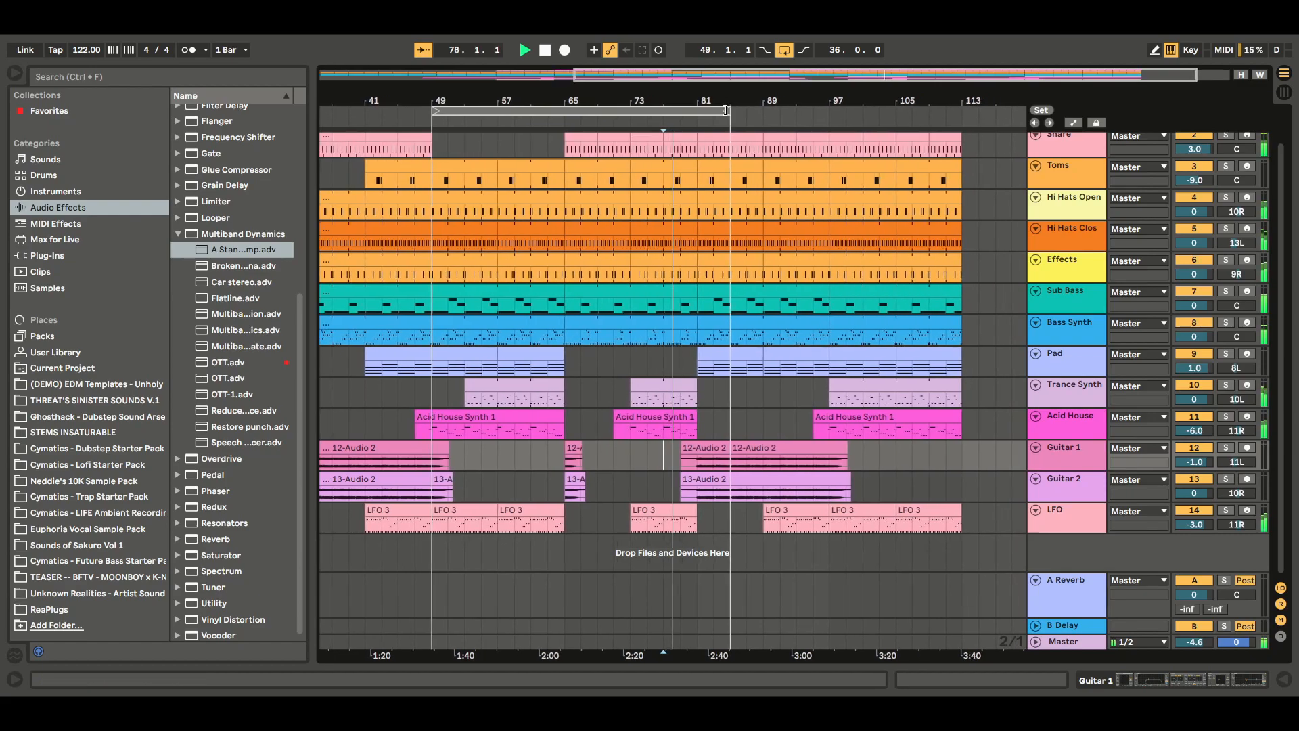
left_click_drag(729, 111, 854, 139)
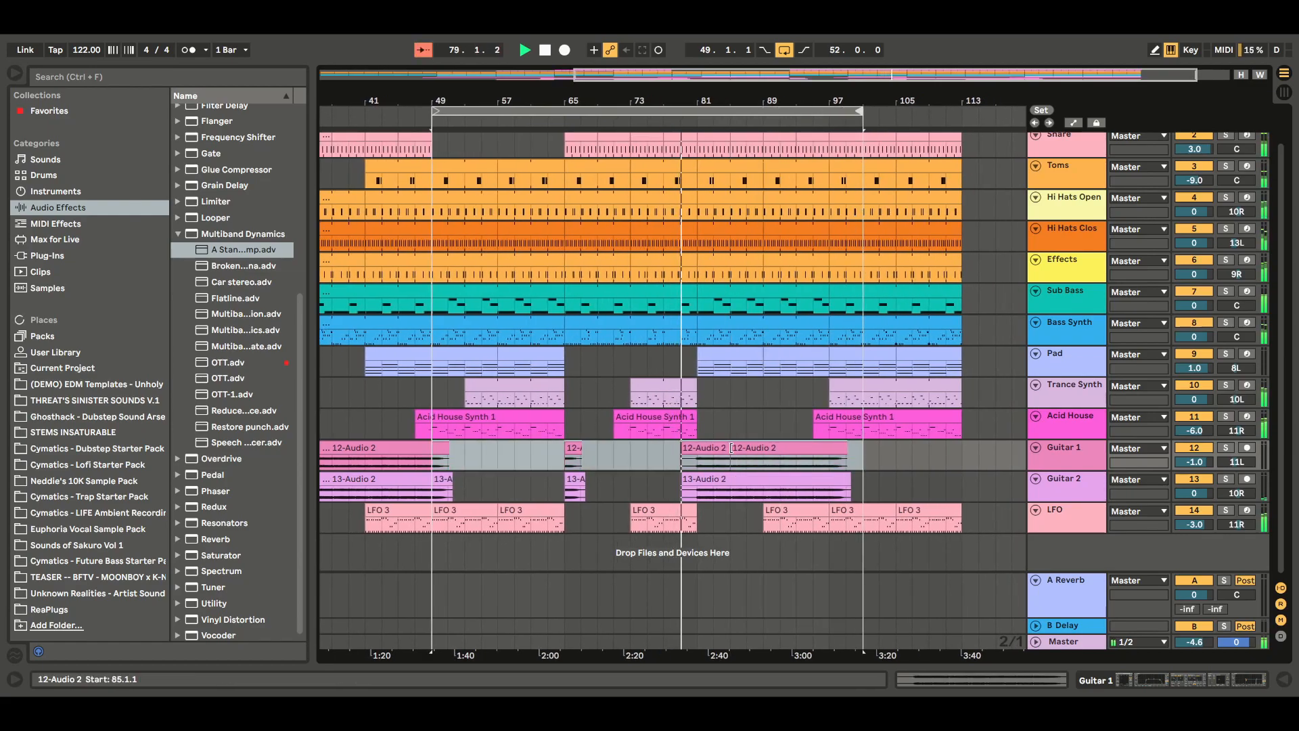
left_click_drag(727, 449, 847, 450)
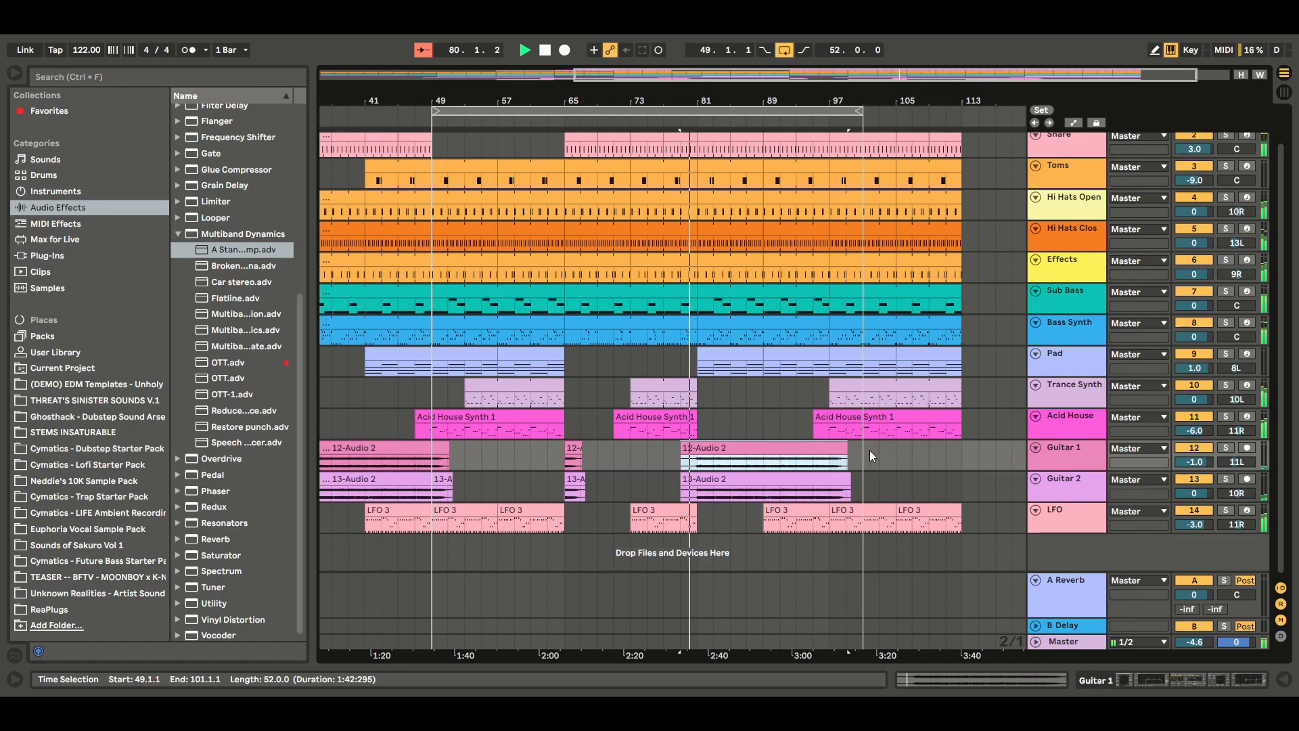
left_click(896, 453)
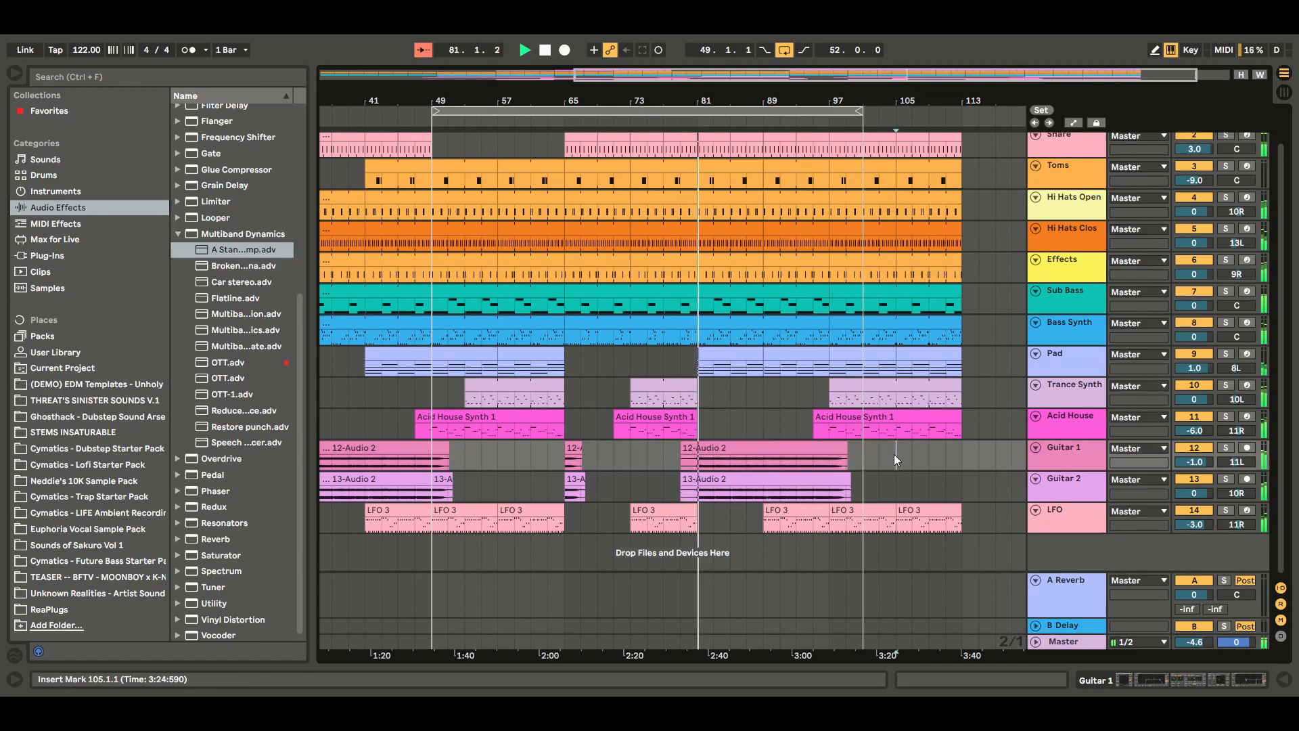
Restart playback from bar 63 and copy the short Guitar 1 clip at bar 65 to bar 69.
left_click(546, 50)
left_click(552, 465)
left_click(525, 50)
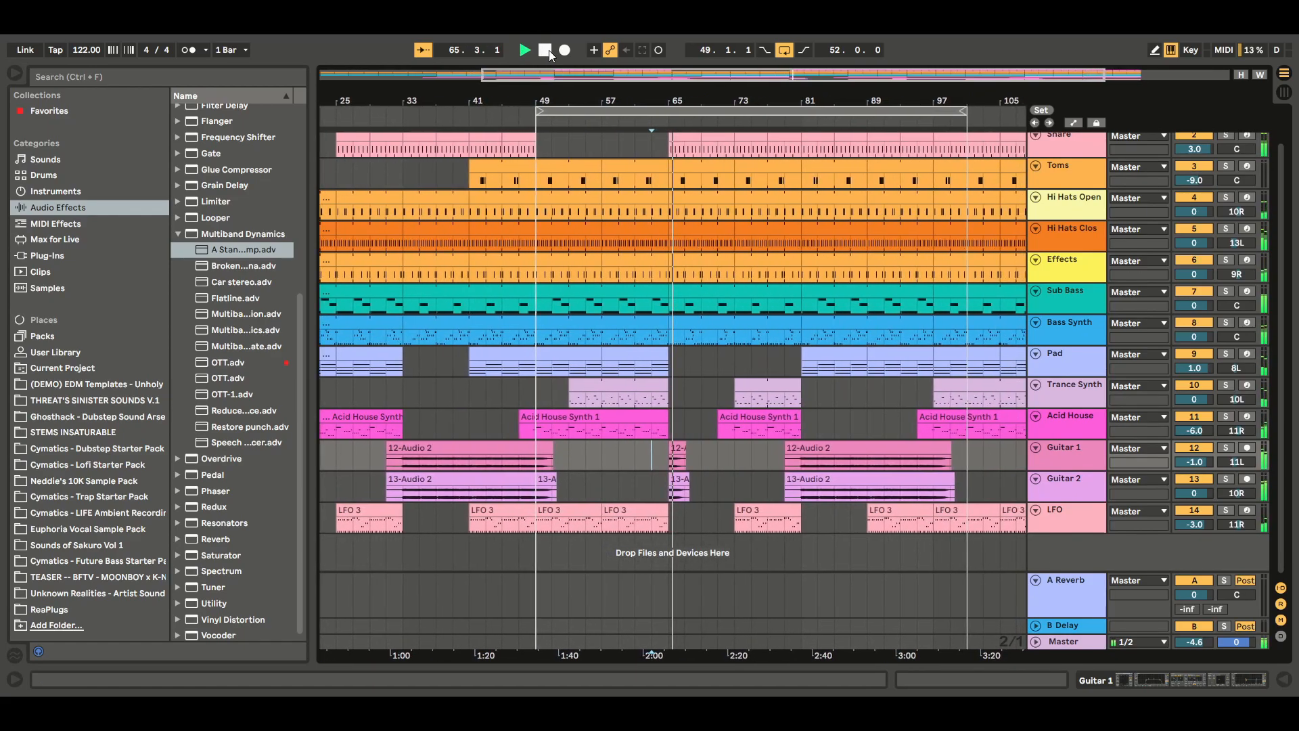
left_click(672, 451)
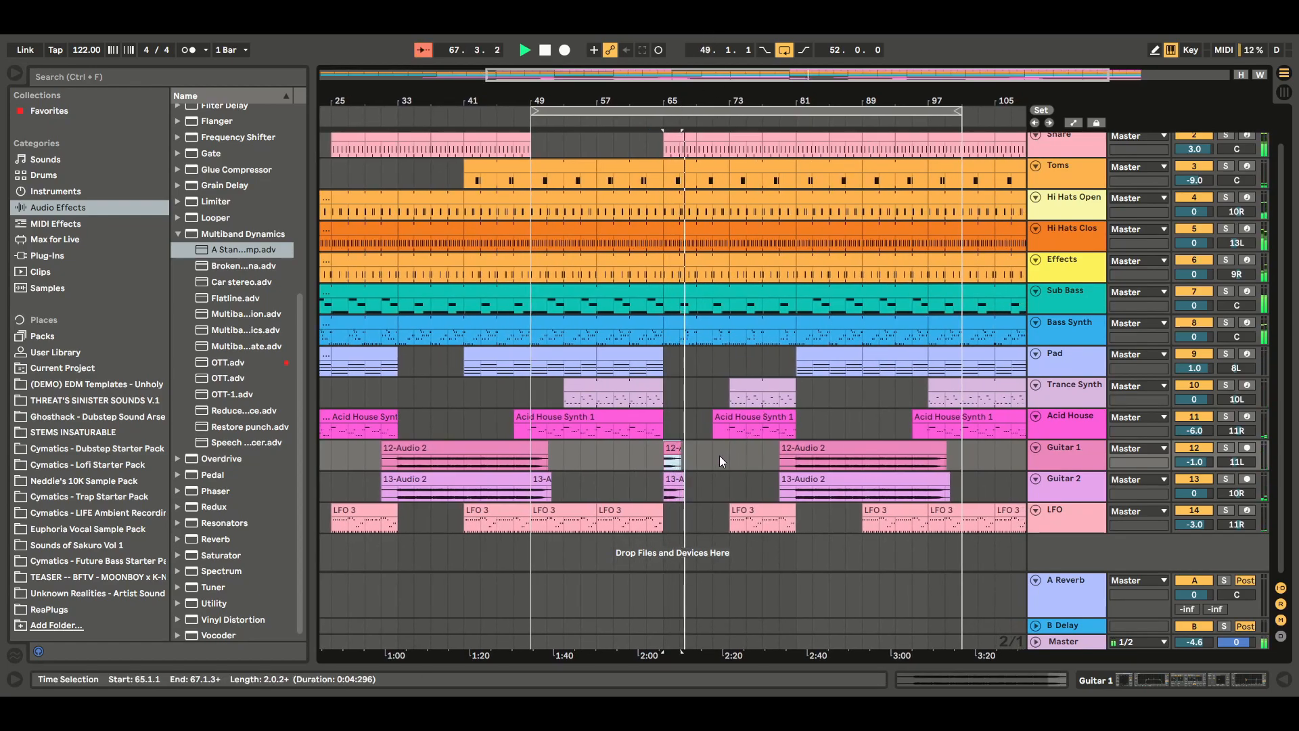
left_click(697, 460)
key("ctrl+v")
Copy the short Guitar 2 clip at bar 65 to bar 69.
left_click(679, 481)
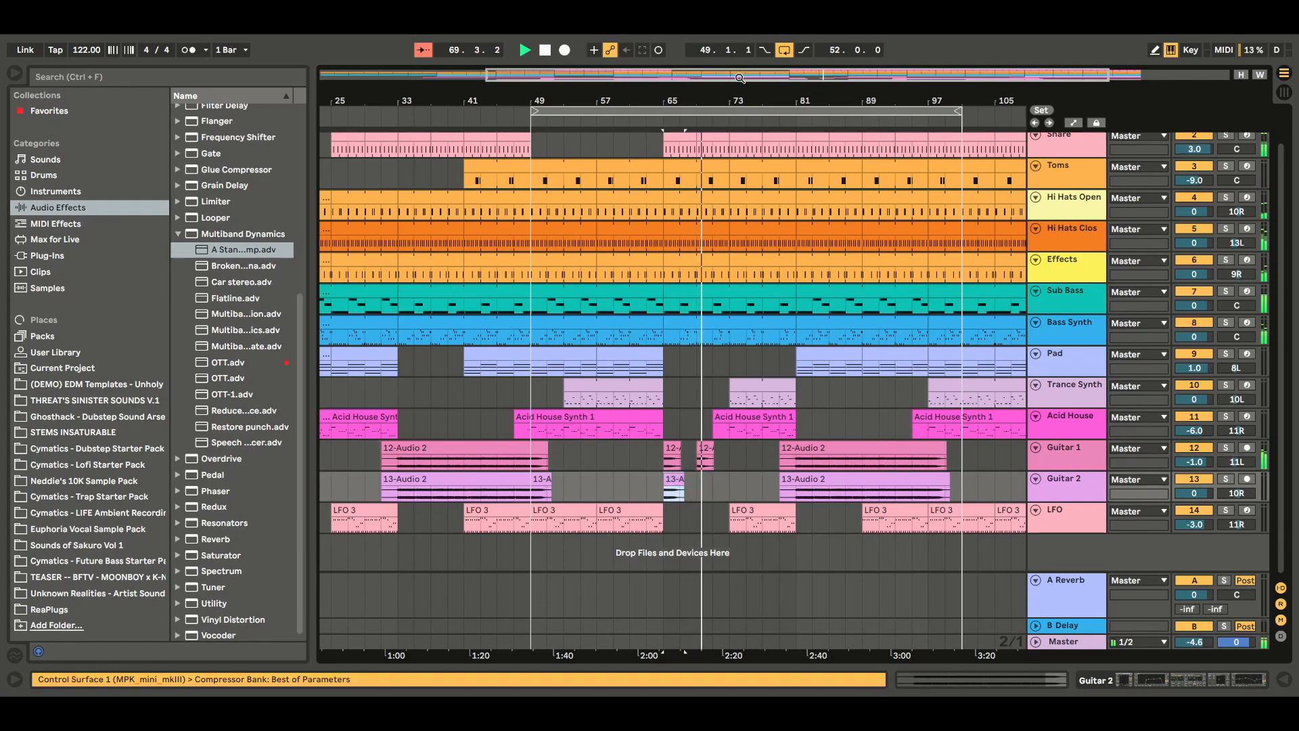
left_click(701, 490)
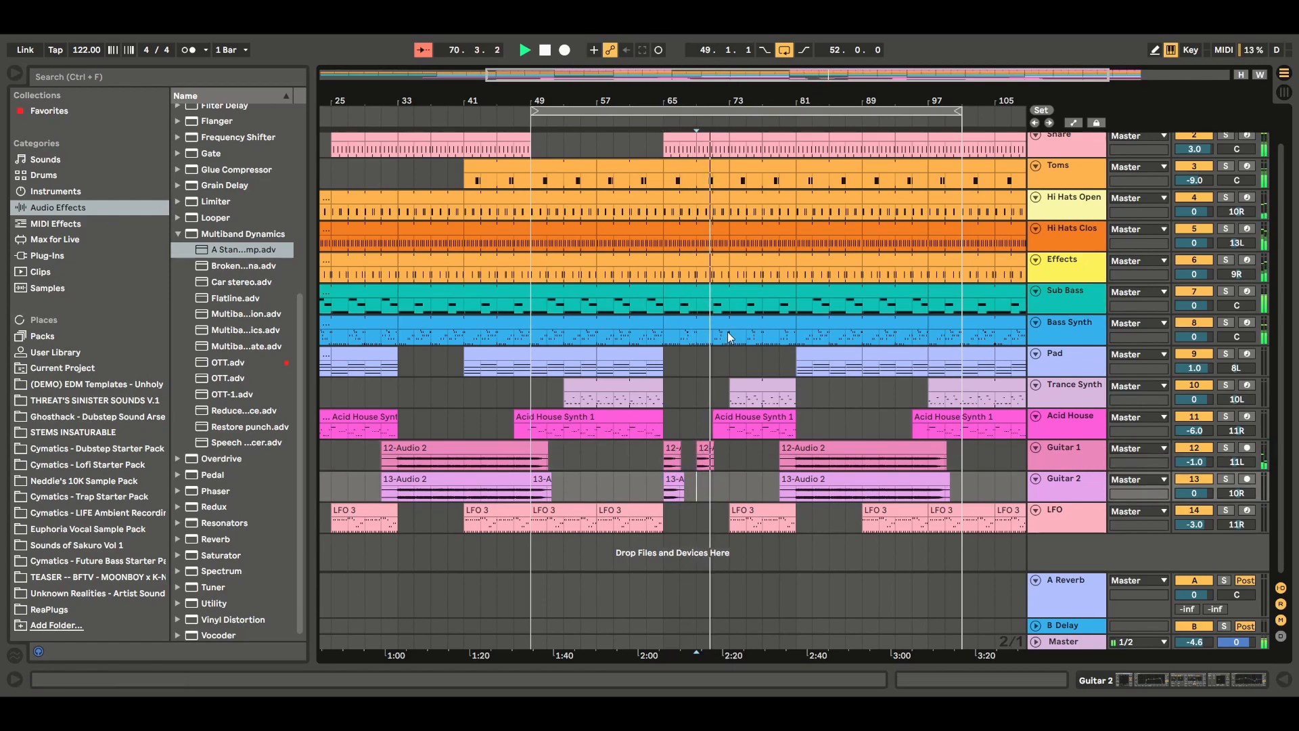
key("ctrl+v")
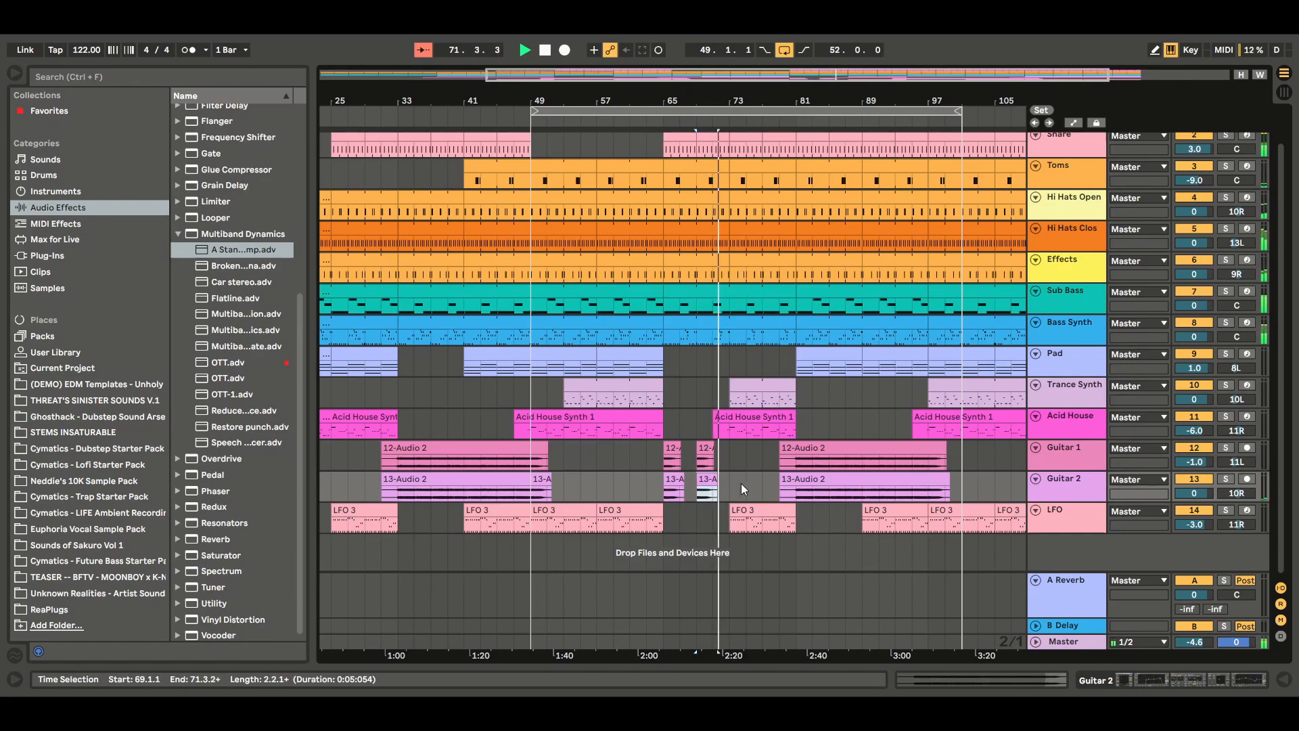
Copy the short Guitar 1 and Guitar 2 clips from bars 65 to 73 to bar 57.
left_click_drag(664, 460, 729, 486)
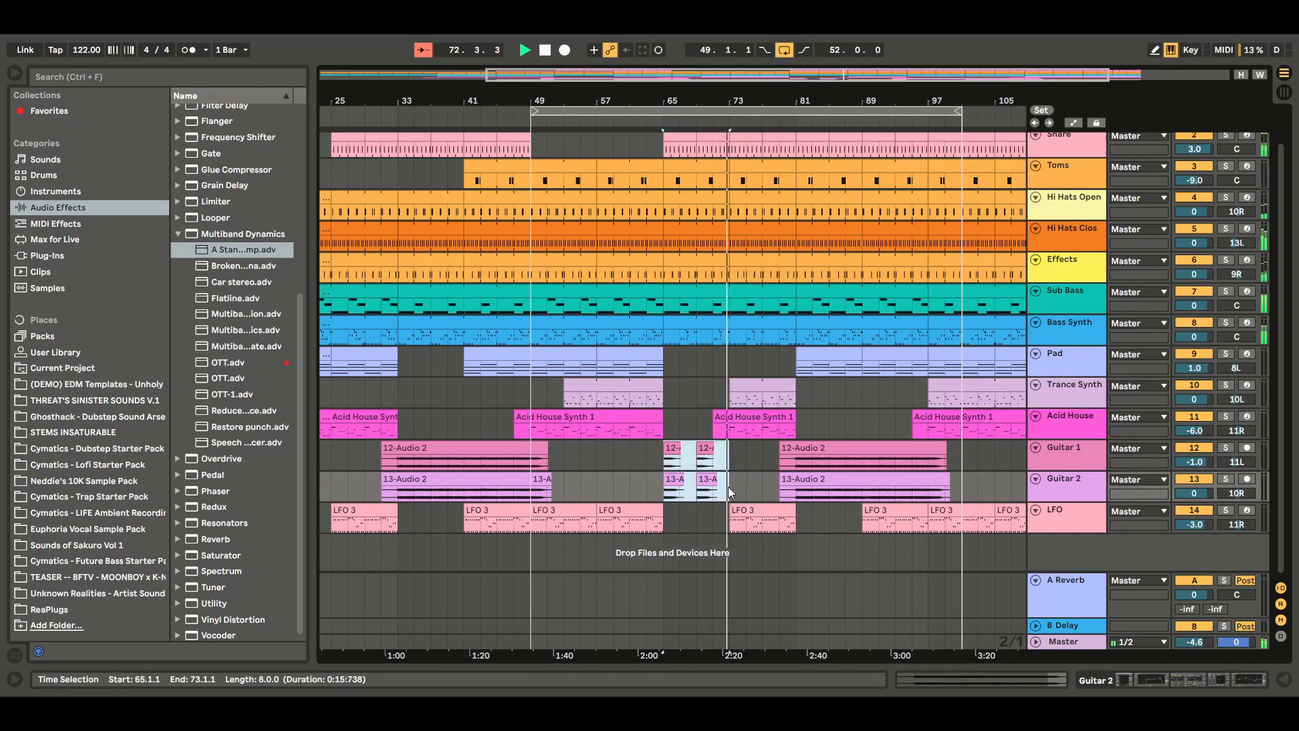
left_click(705, 448)
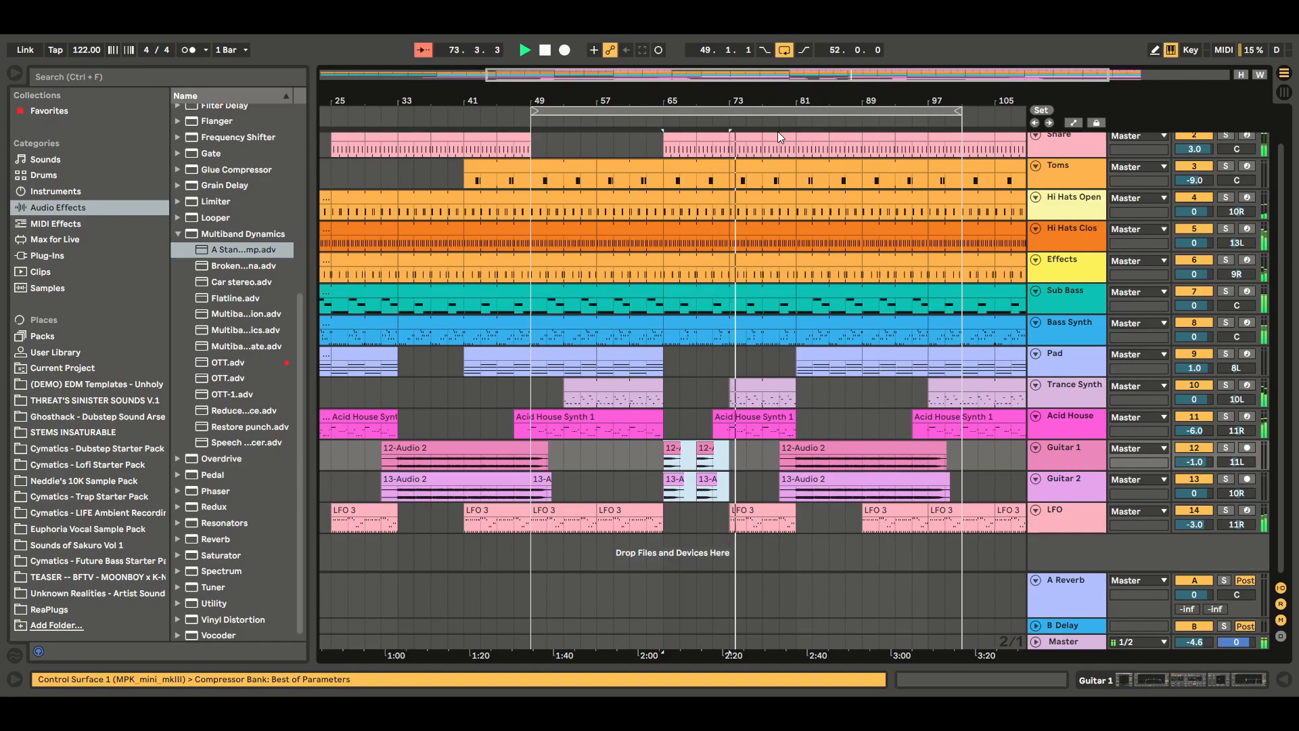
left_click(599, 457)
key("ctrl+v")
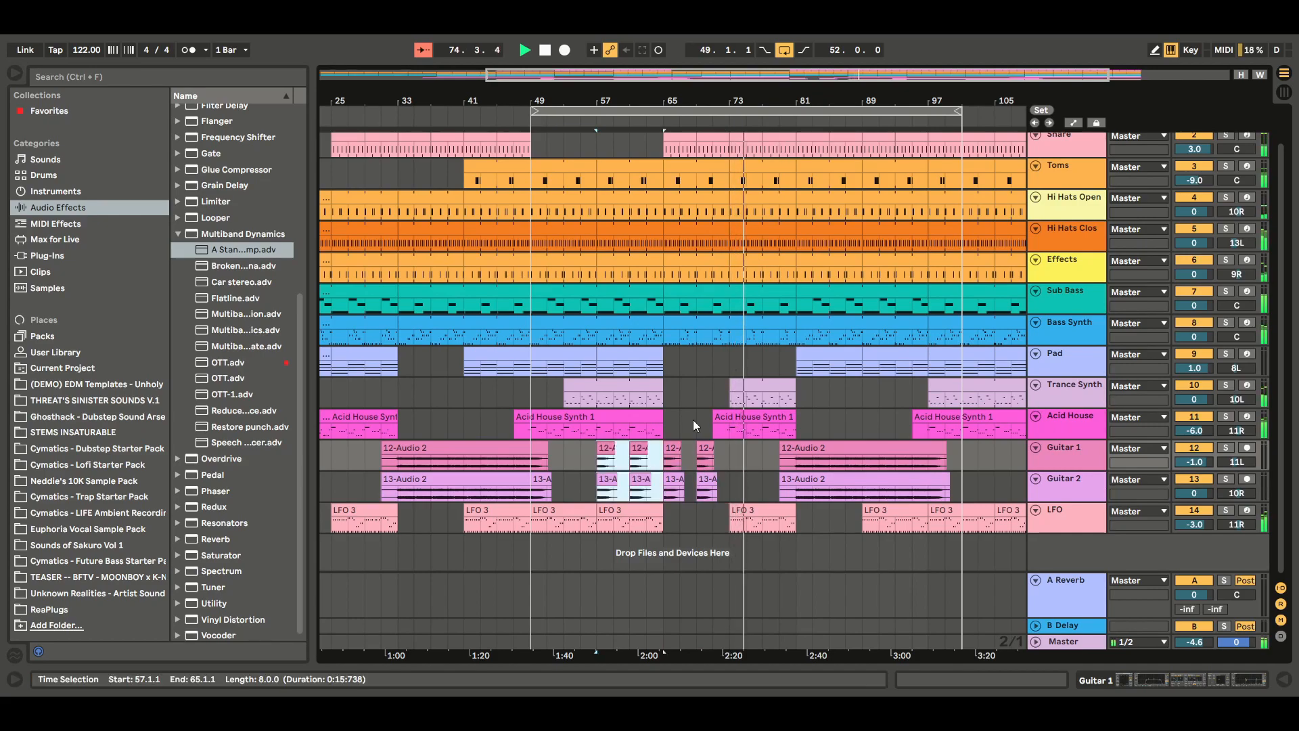
Play the arrangement from bar 57 to check the copied guitar clips, and switch looping off before stopping.
key("space")
left_click(565, 449)
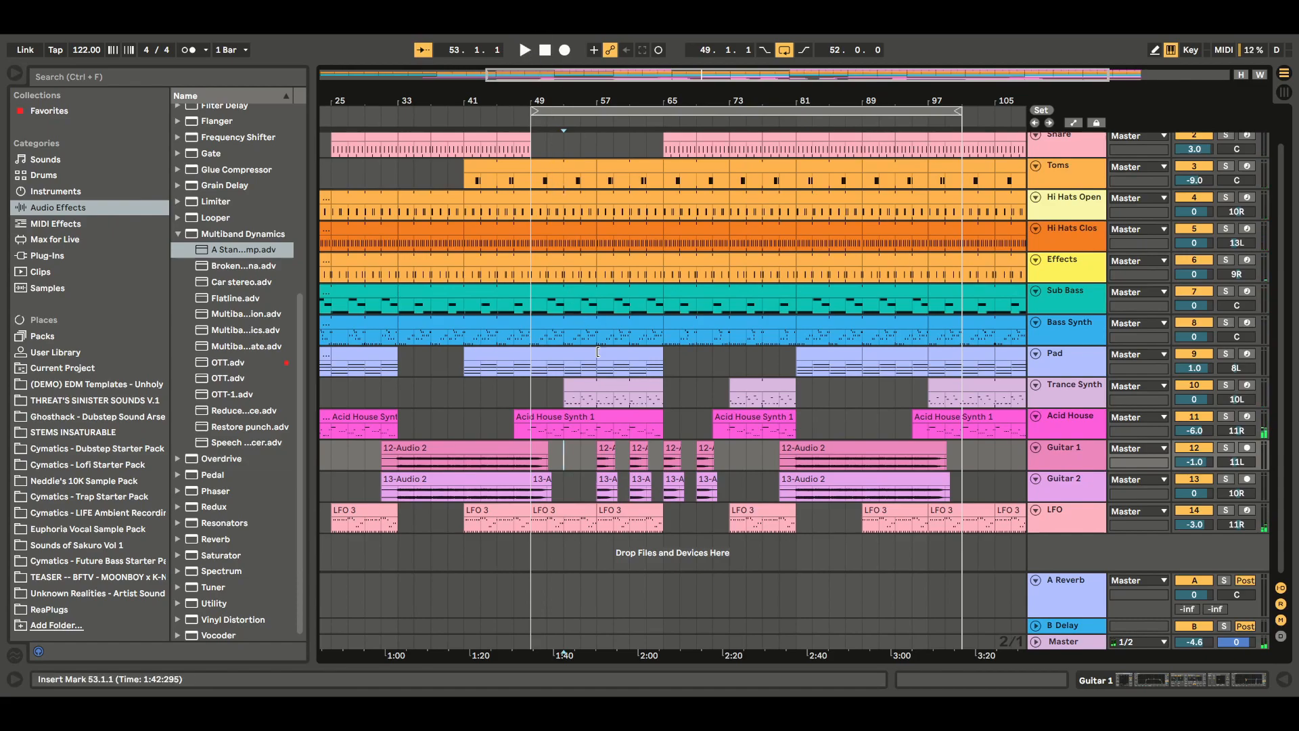
left_click(609, 482)
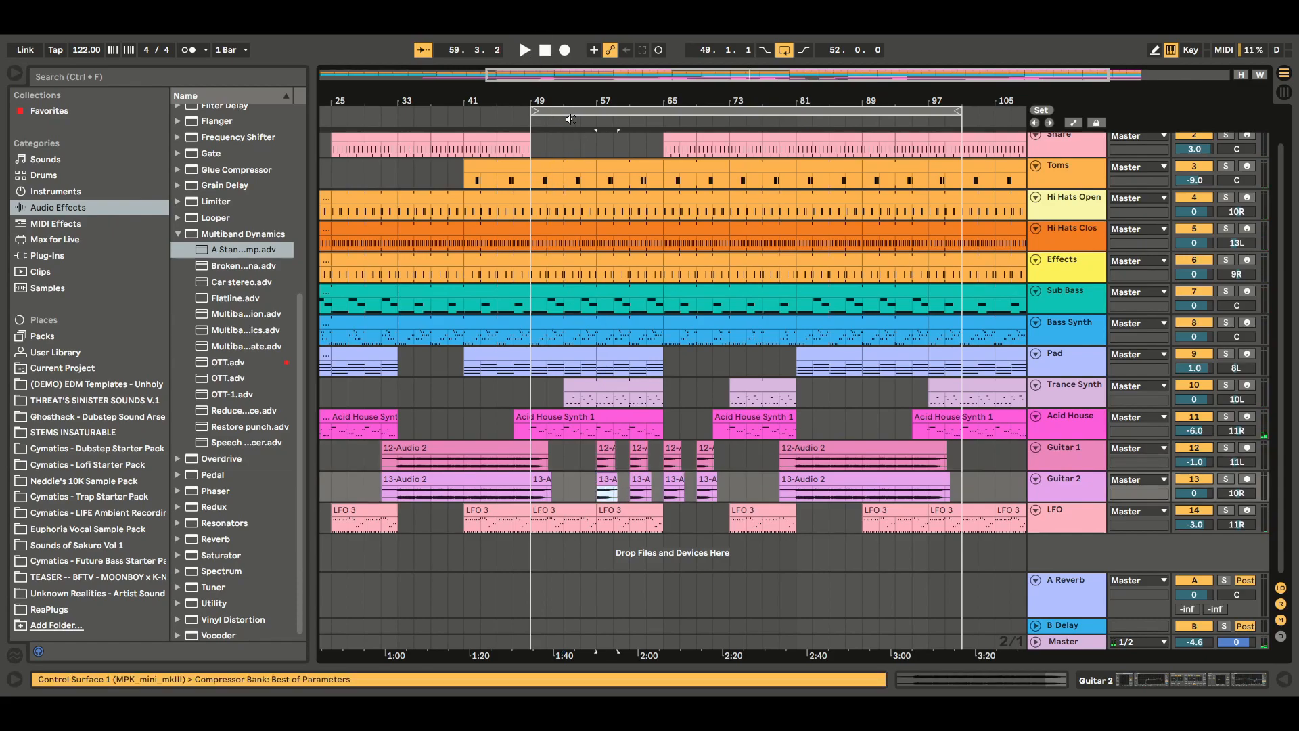
left_click(524, 50)
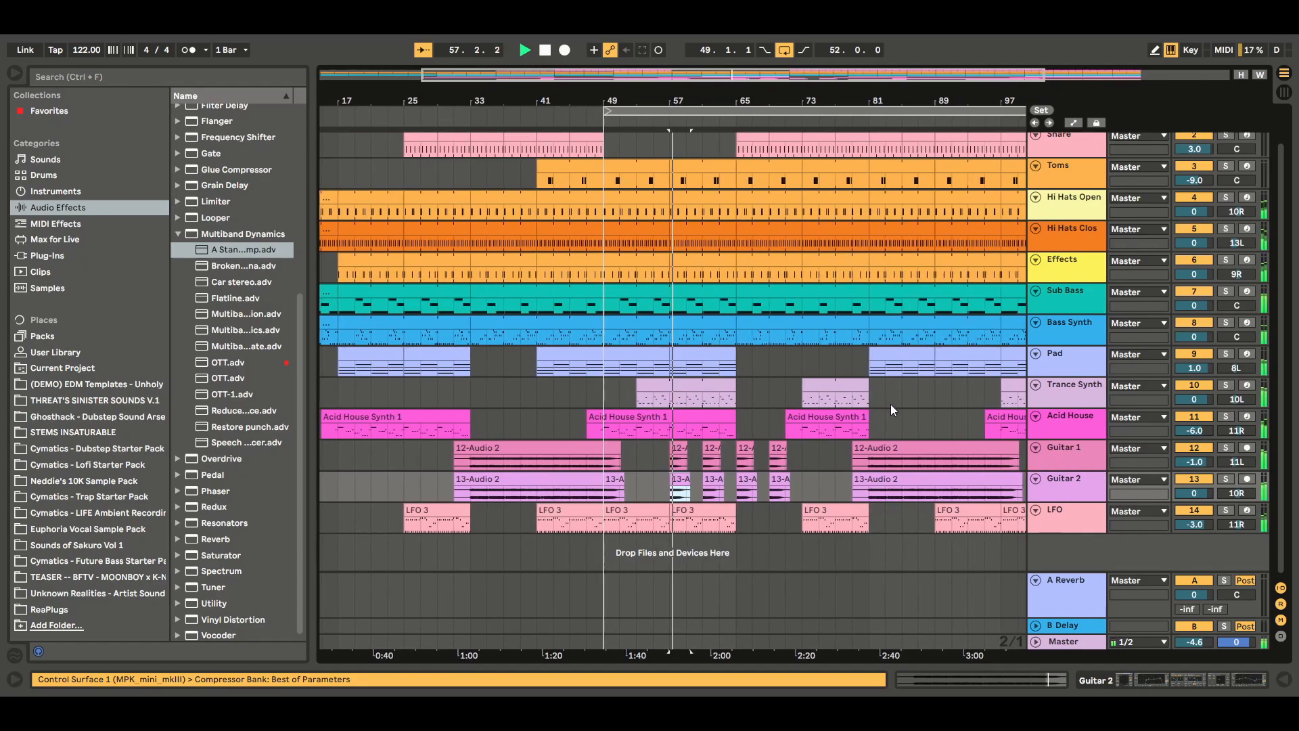
left_click_drag(1283, 464, 1281, 296)
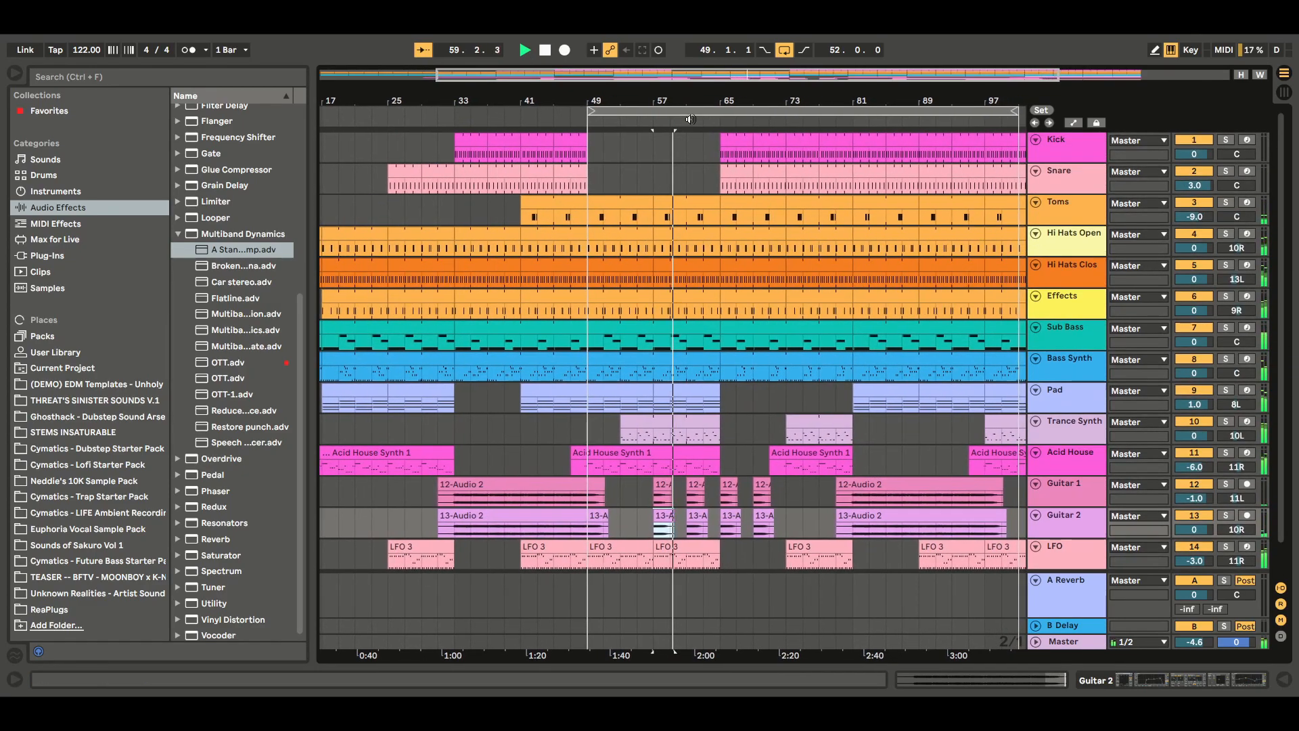
left_click(785, 49)
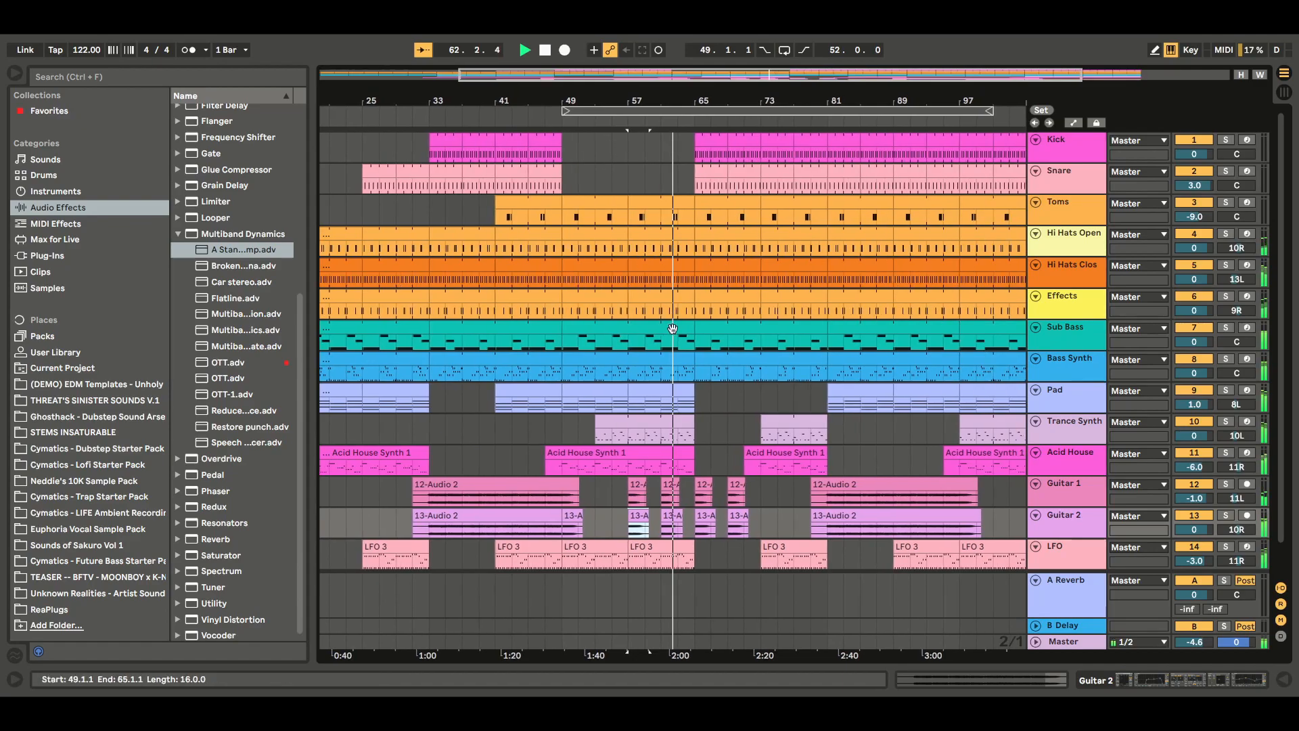
left_click(547, 52)
Hide the browser and stretch the loop range from bar 21 to bar 121.
left_click(15, 73)
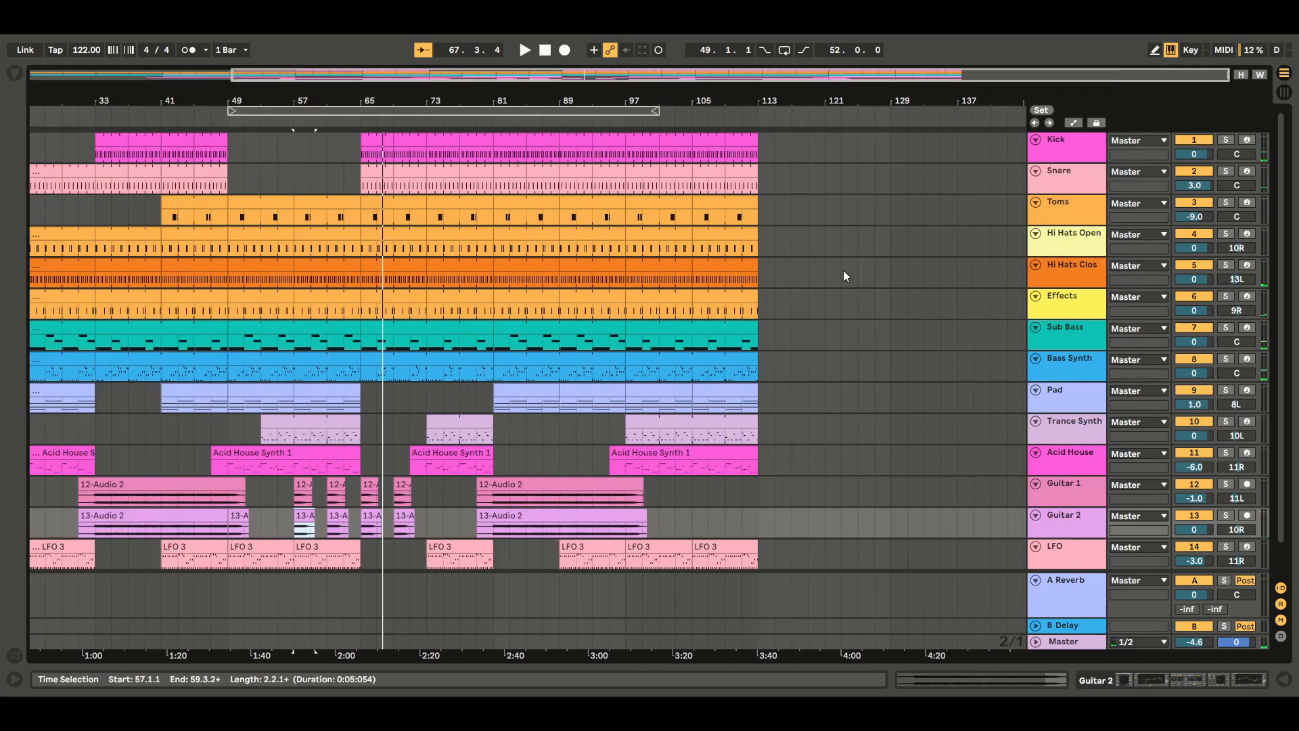
left_click_drag(663, 115, 828, 125)
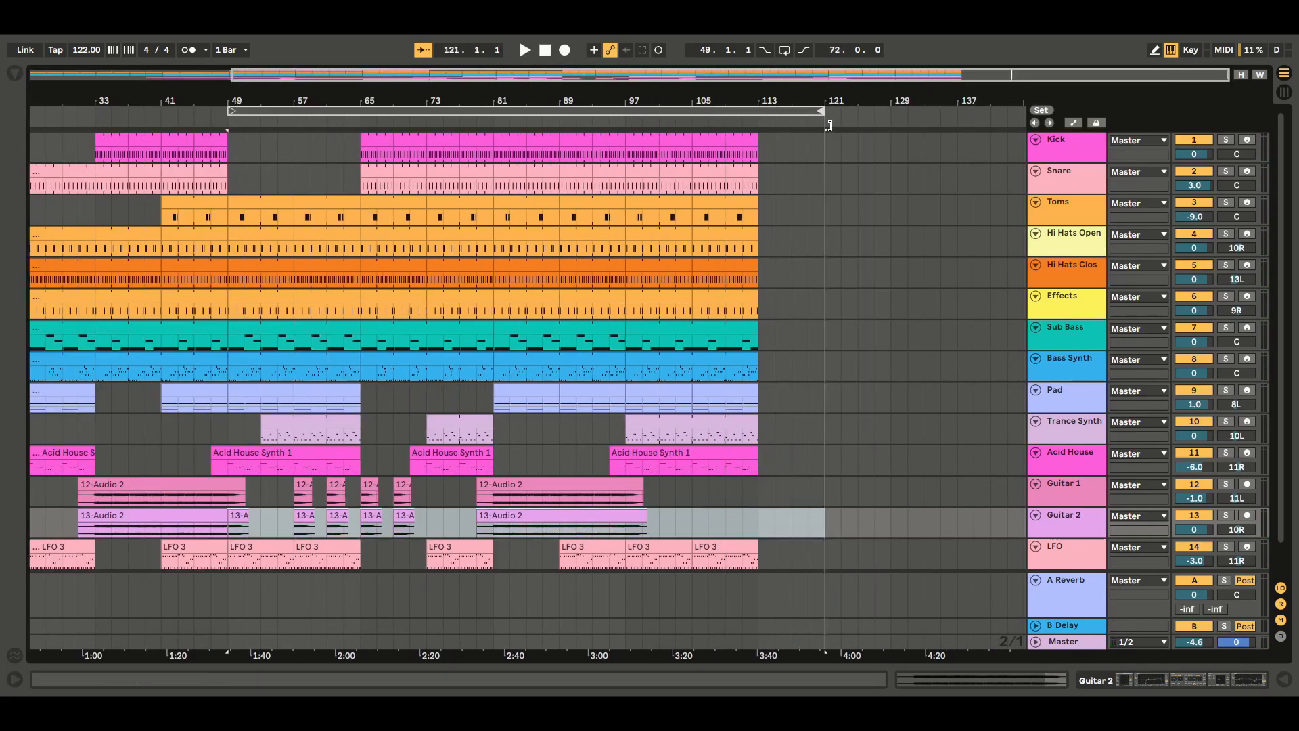
left_click_drag(231, 112, 13, 118)
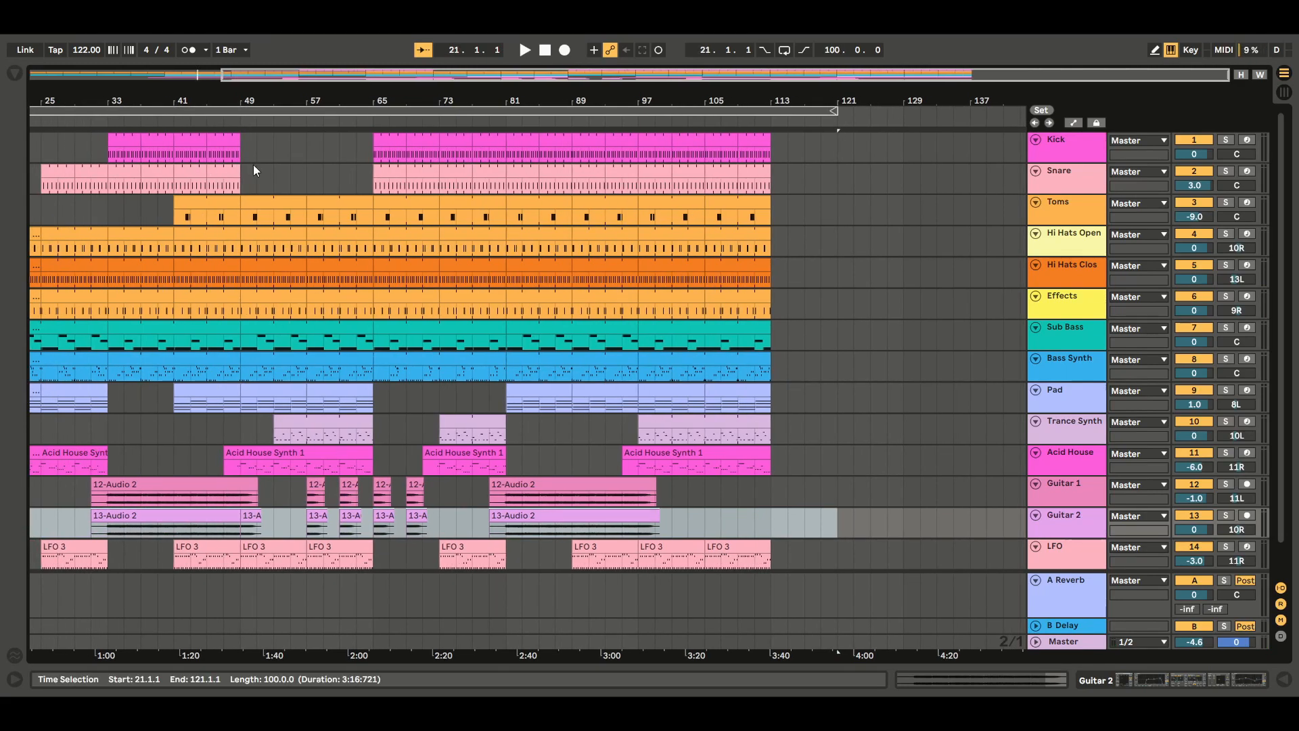
Open the Kick clip at bar 33 and add a one-bar Kick clip at bar 32.
double_click(125, 152)
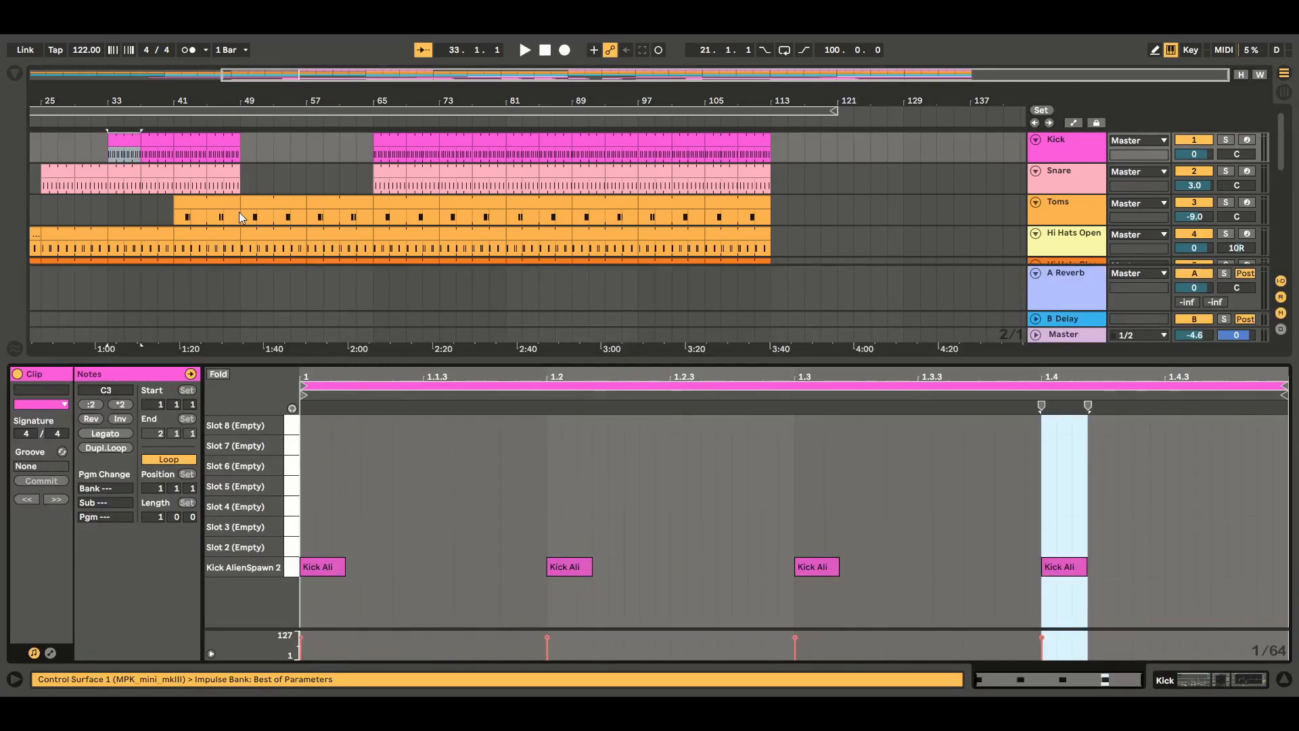
mouse_move(109, 141)
left_mouse_down()
mouse_move(98, 142)
mouse_move(109, 142)
left_mouse_up()
left_click_drag(337, 79, 235, 141)
left_click(258, 154)
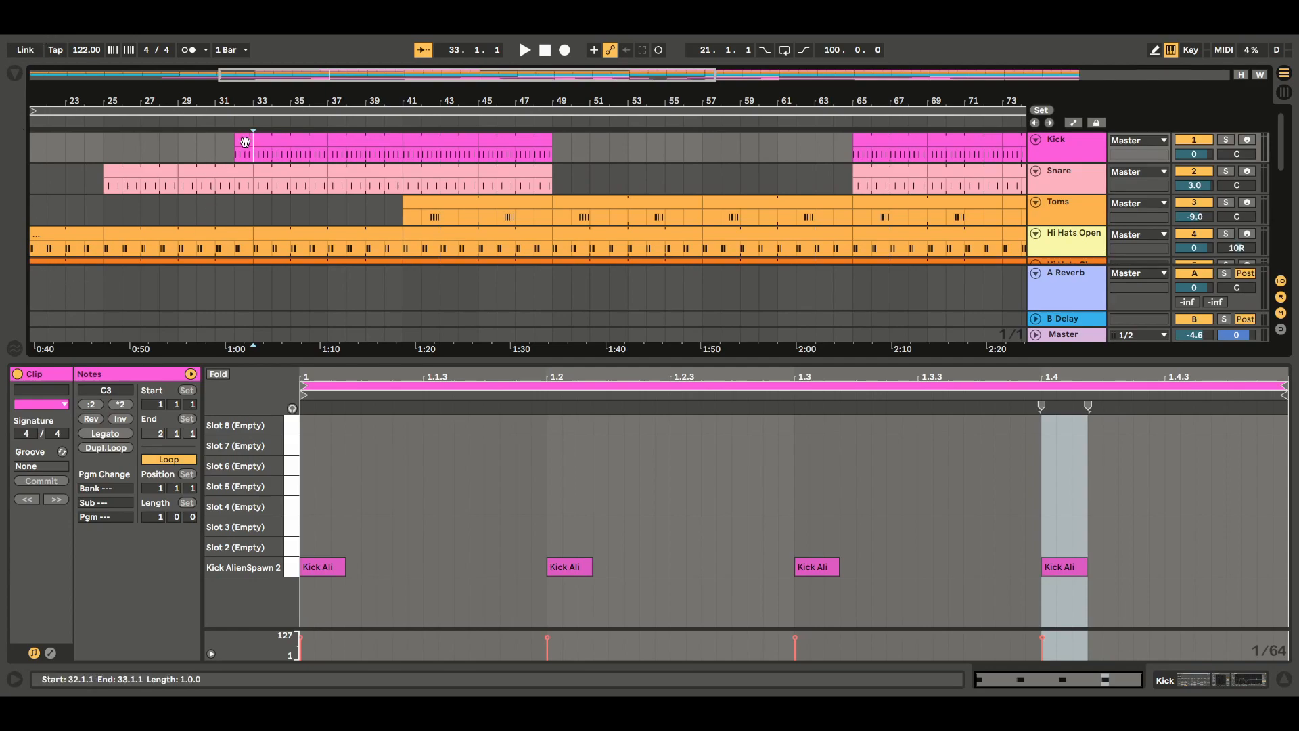
Draw an extra kick note from 1.4.3 to 1.4.4 in the bar 32 Kick clip.
left_click(1155, 50)
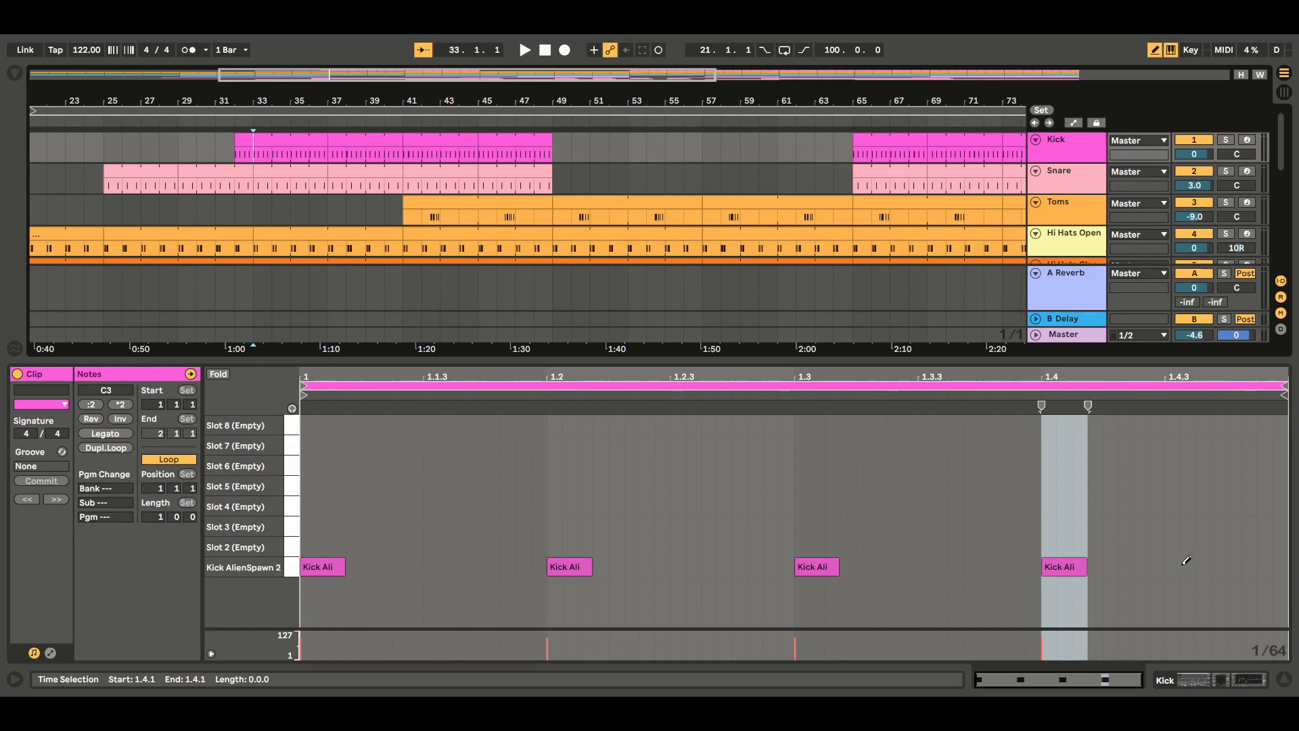
left_click(1178, 565)
left_click_drag(1179, 566, 1226, 566)
left_click(1154, 51)
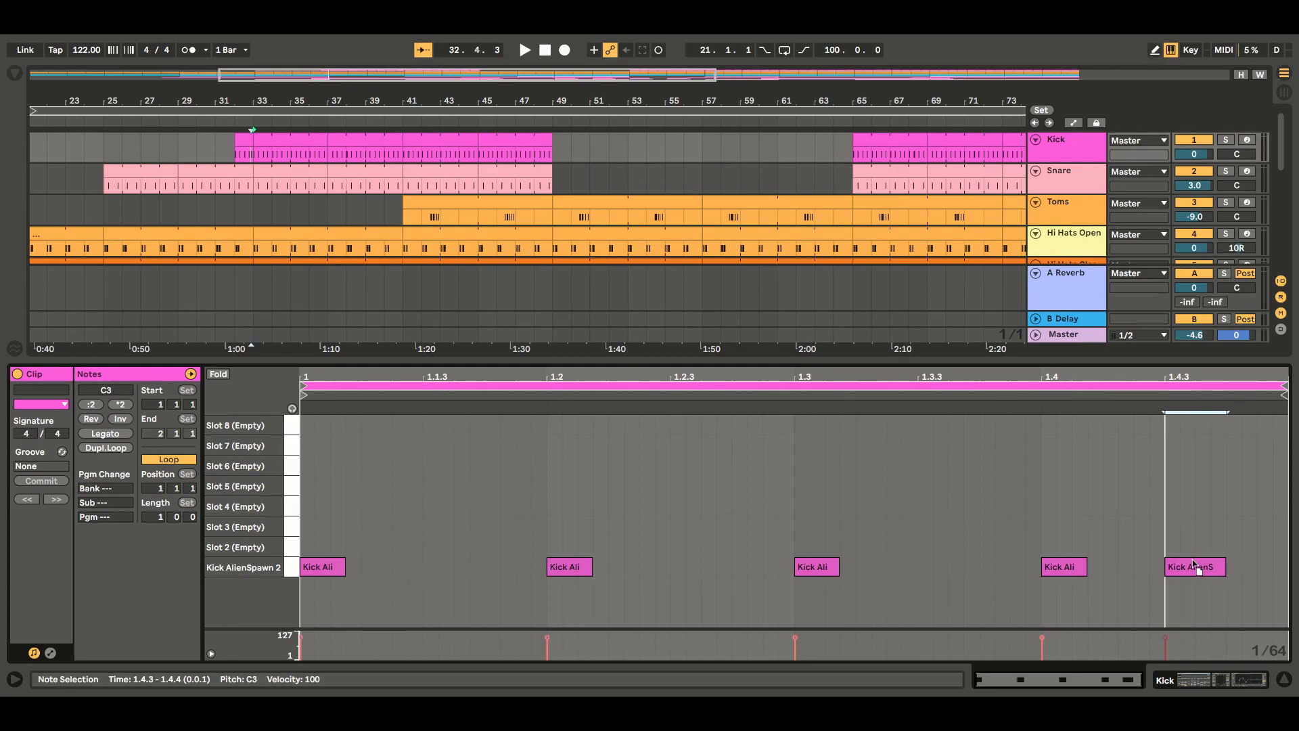
During playback, copy the one-bar Kick clip at bar 32 to bars 36, 40, 44, 48 and 49, and close the clip editor.
left_click_drag(243, 152, 261, 152)
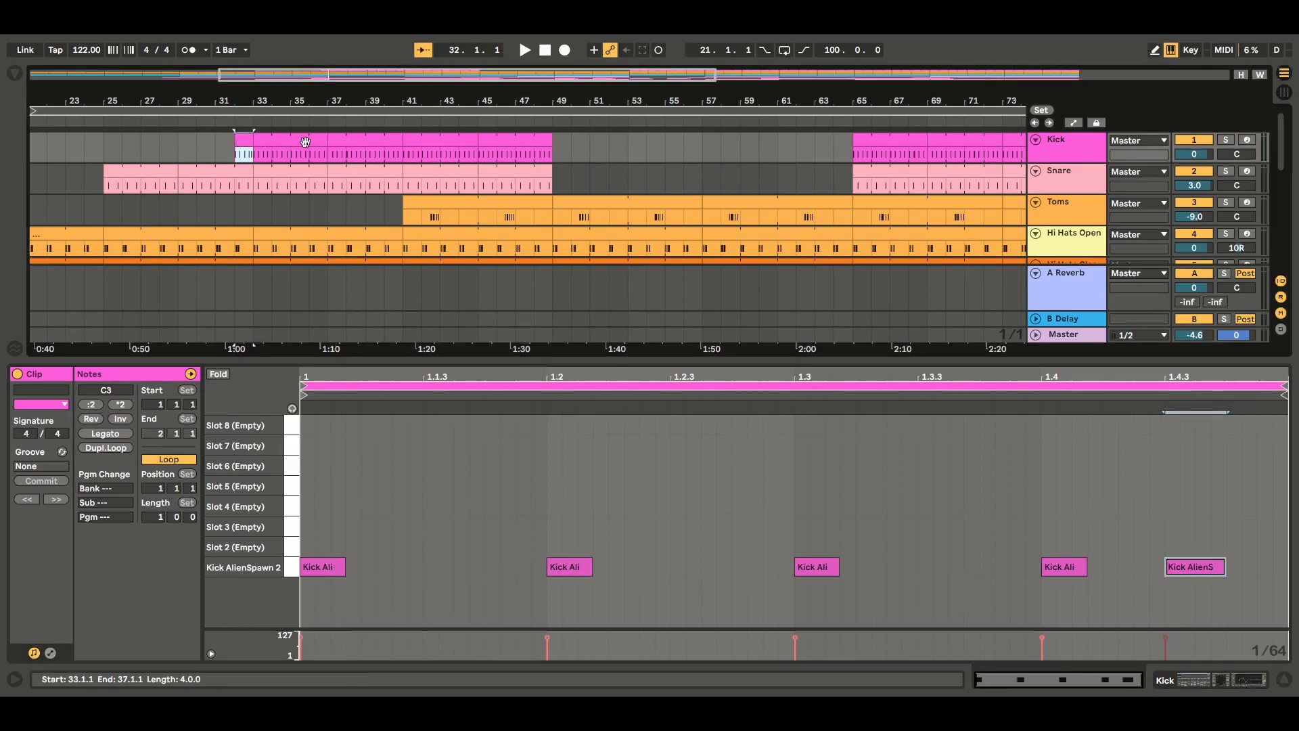
left_click(525, 50)
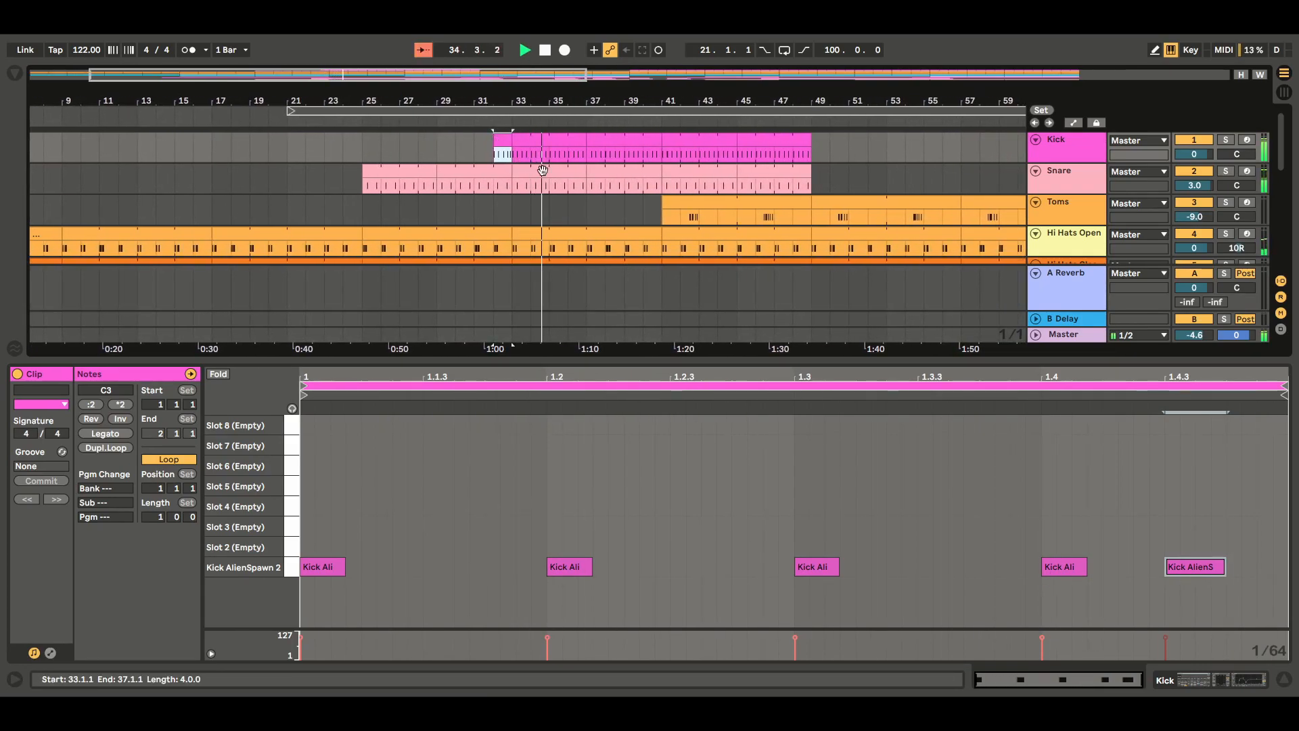
left_click(570, 159)
left_click(645, 158)
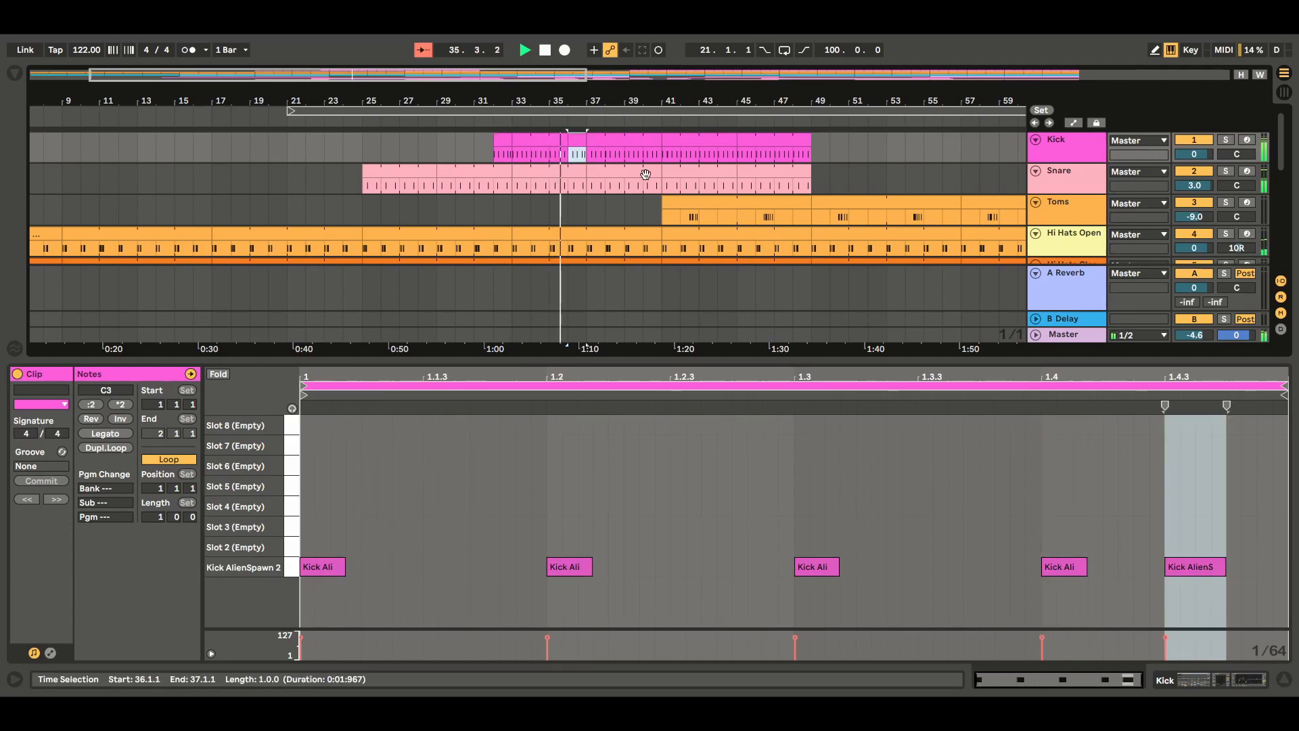
key("ctrl+v")
left_click(719, 156)
left_click(794, 153)
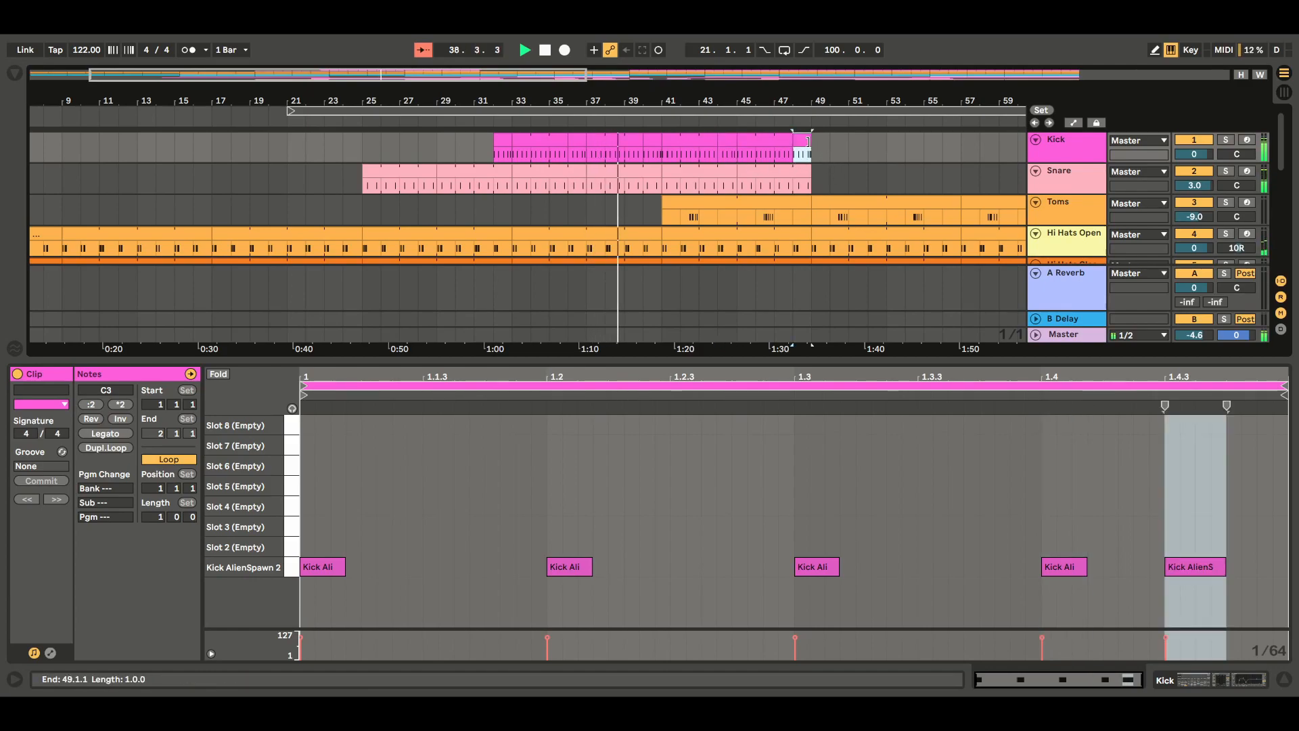
left_click(813, 150)
key("ctrl+v")
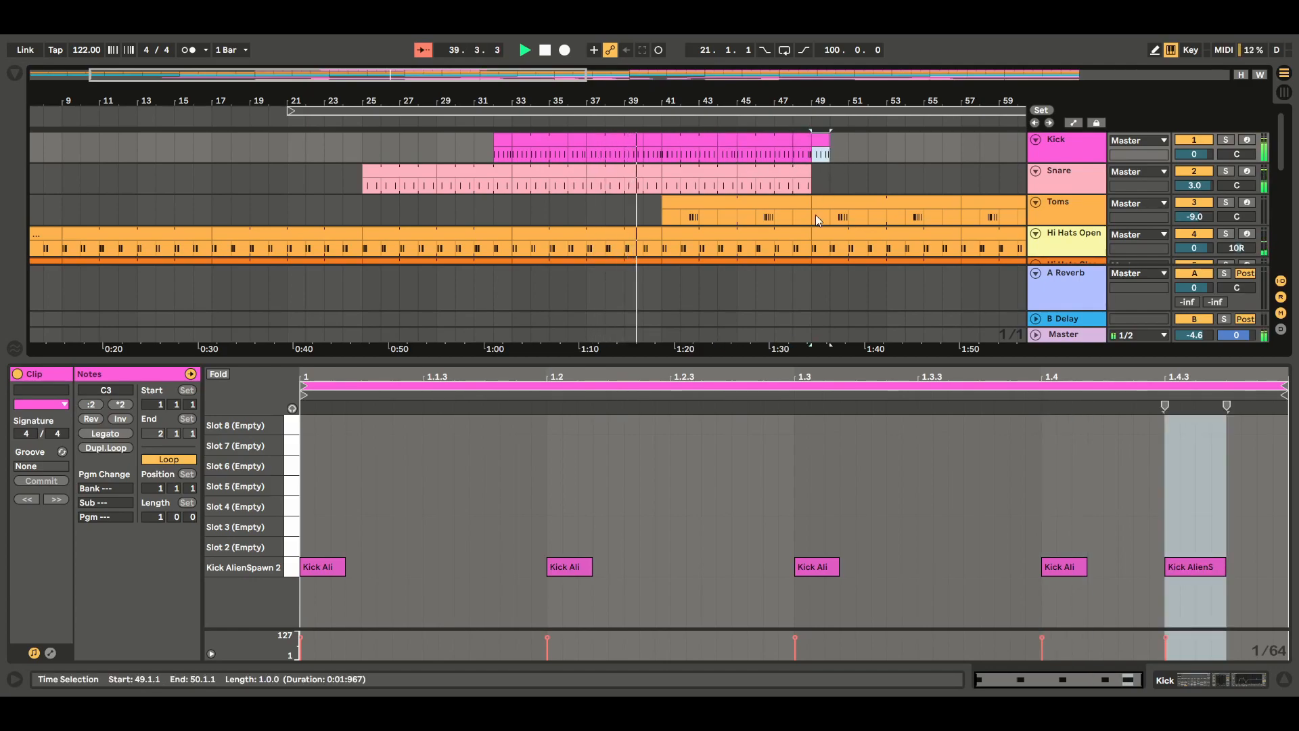
left_click(1284, 679)
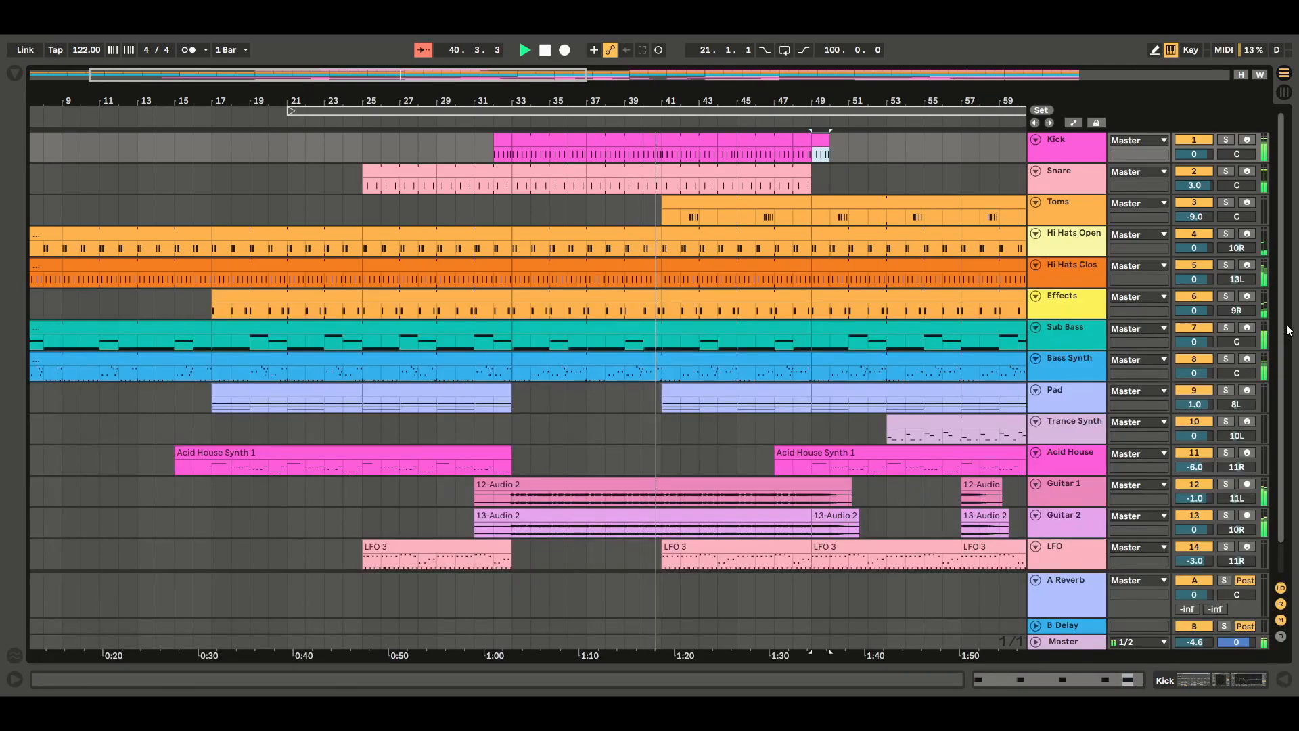
Draw a kick note from 1.3.3 to 1.3.4 in the Kick clip at bar 48, close the clip editor and stop playback.
double_click(679, 142)
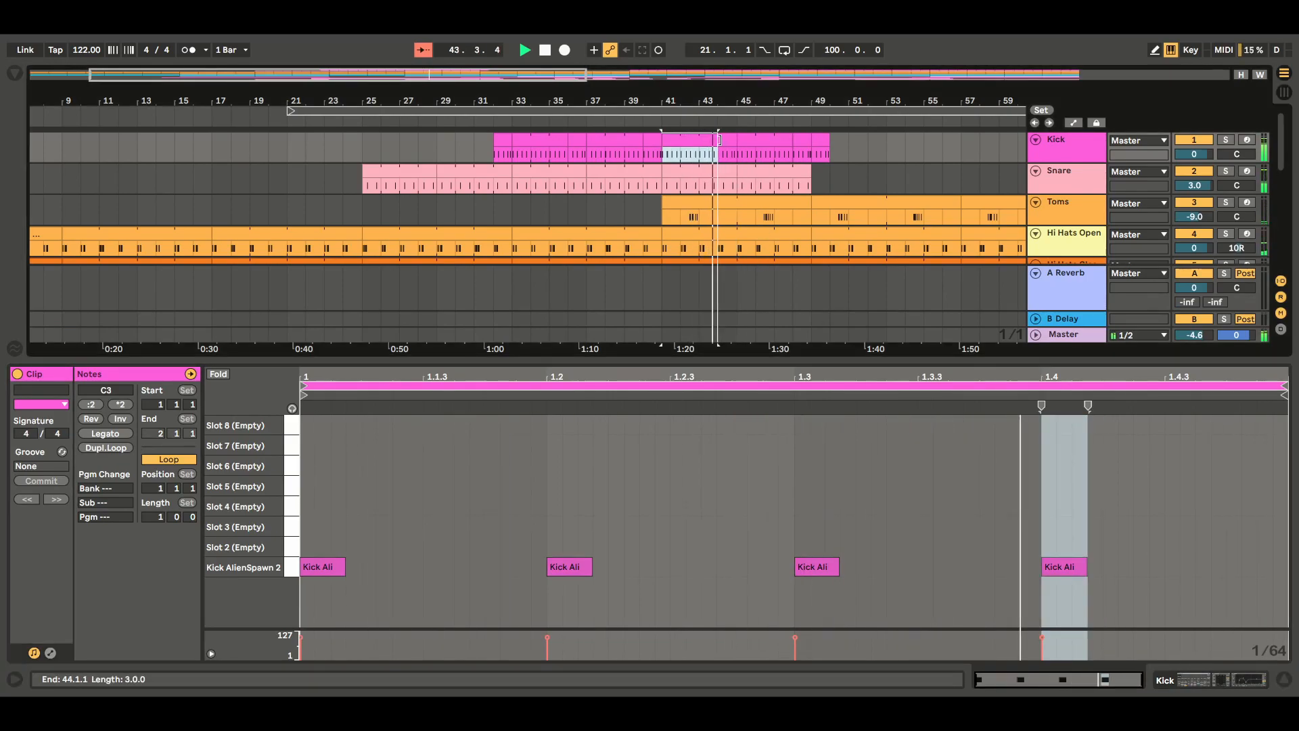
left_click(730, 141)
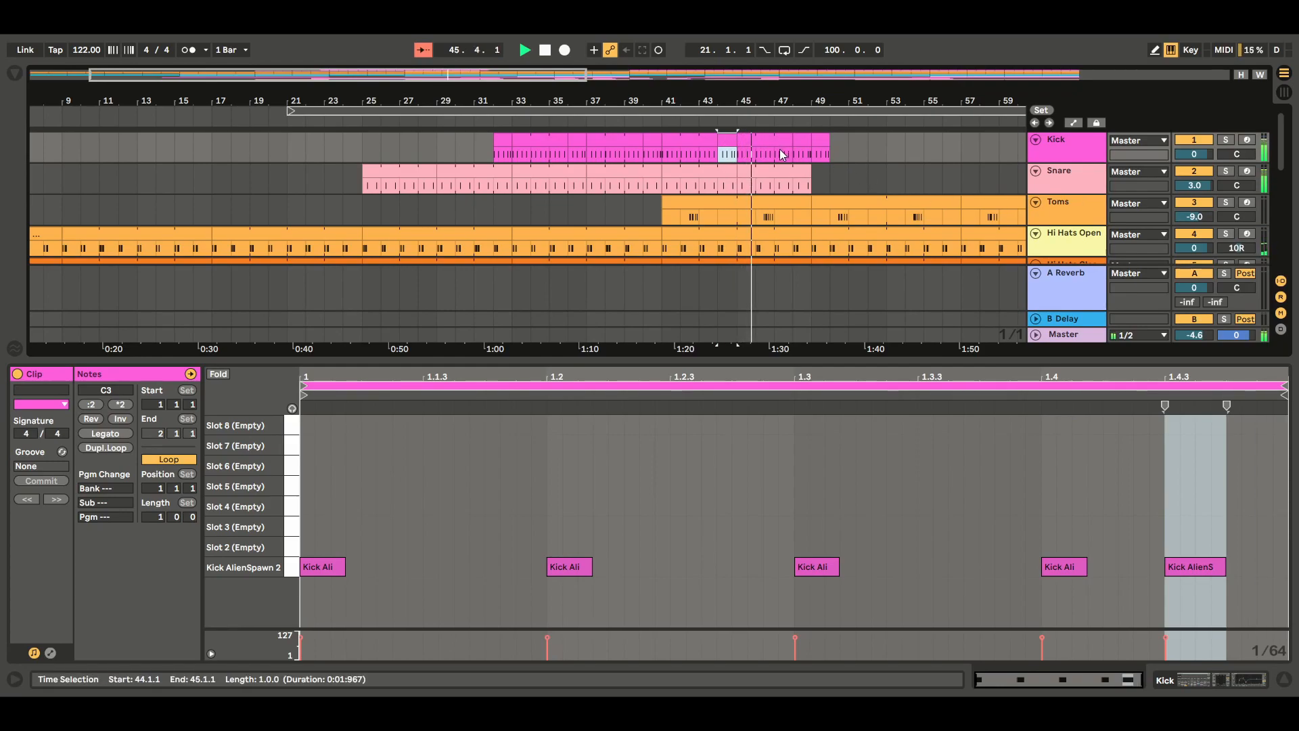
left_click(803, 141)
key("b")
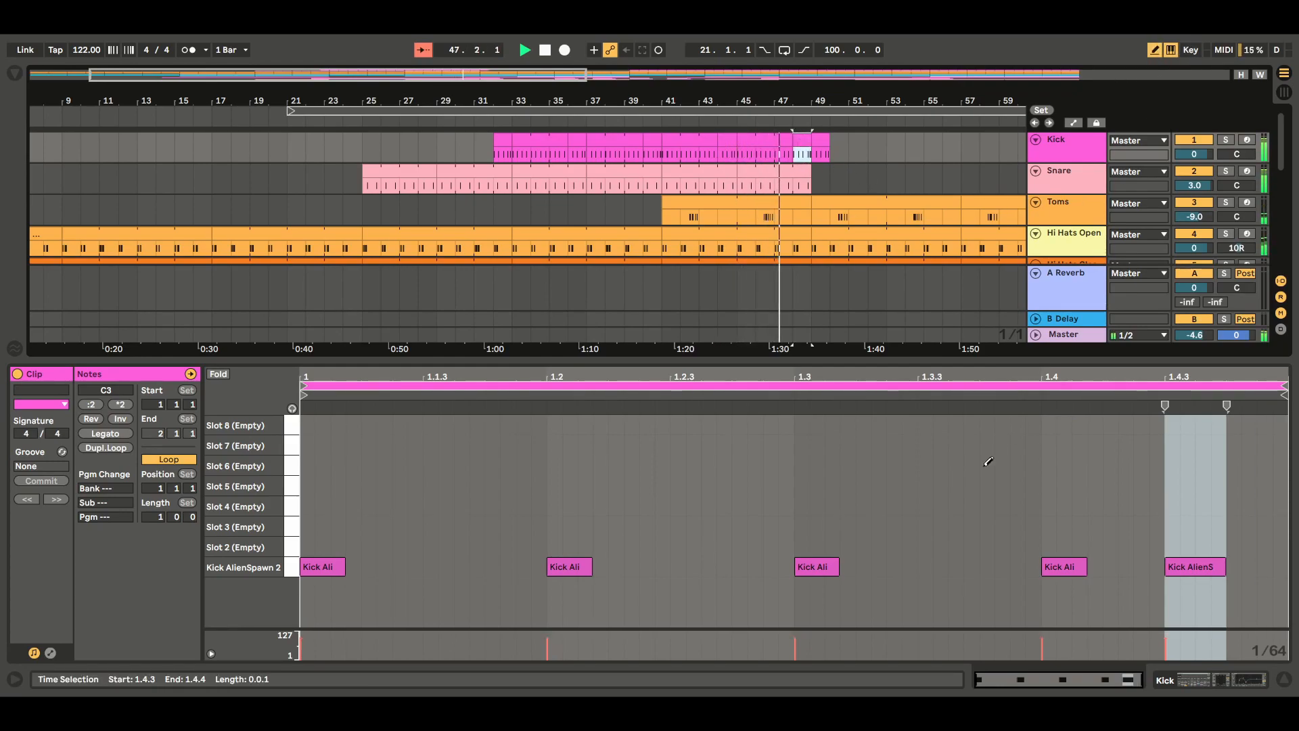
left_click(934, 566)
left_click_drag(966, 569, 979, 568)
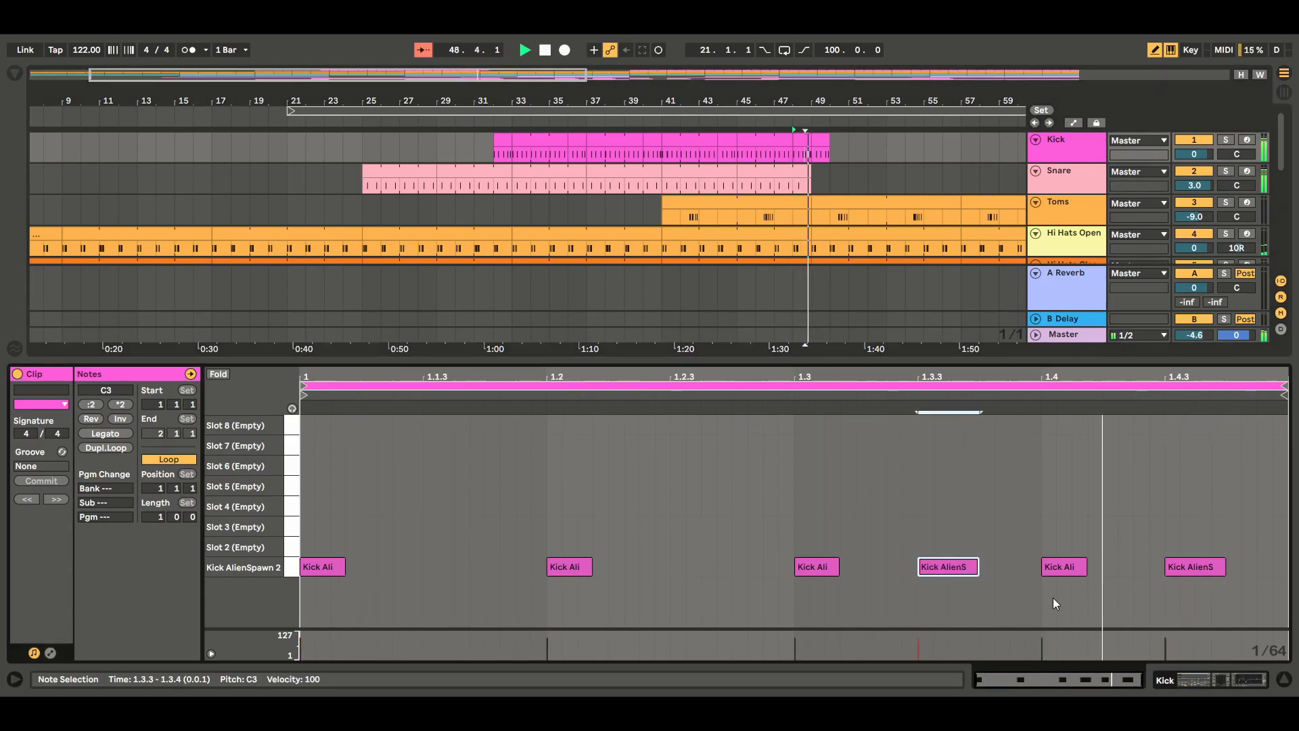
left_click(1285, 680)
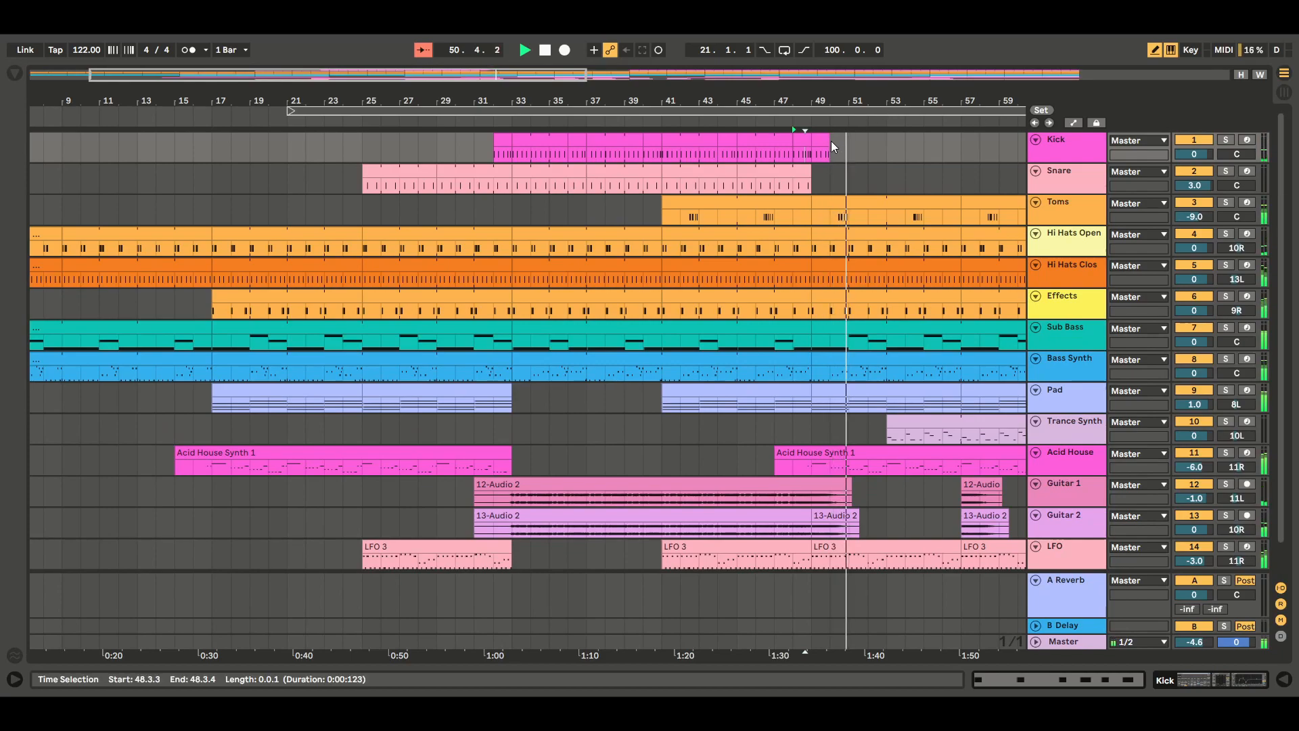
left_click(546, 51)
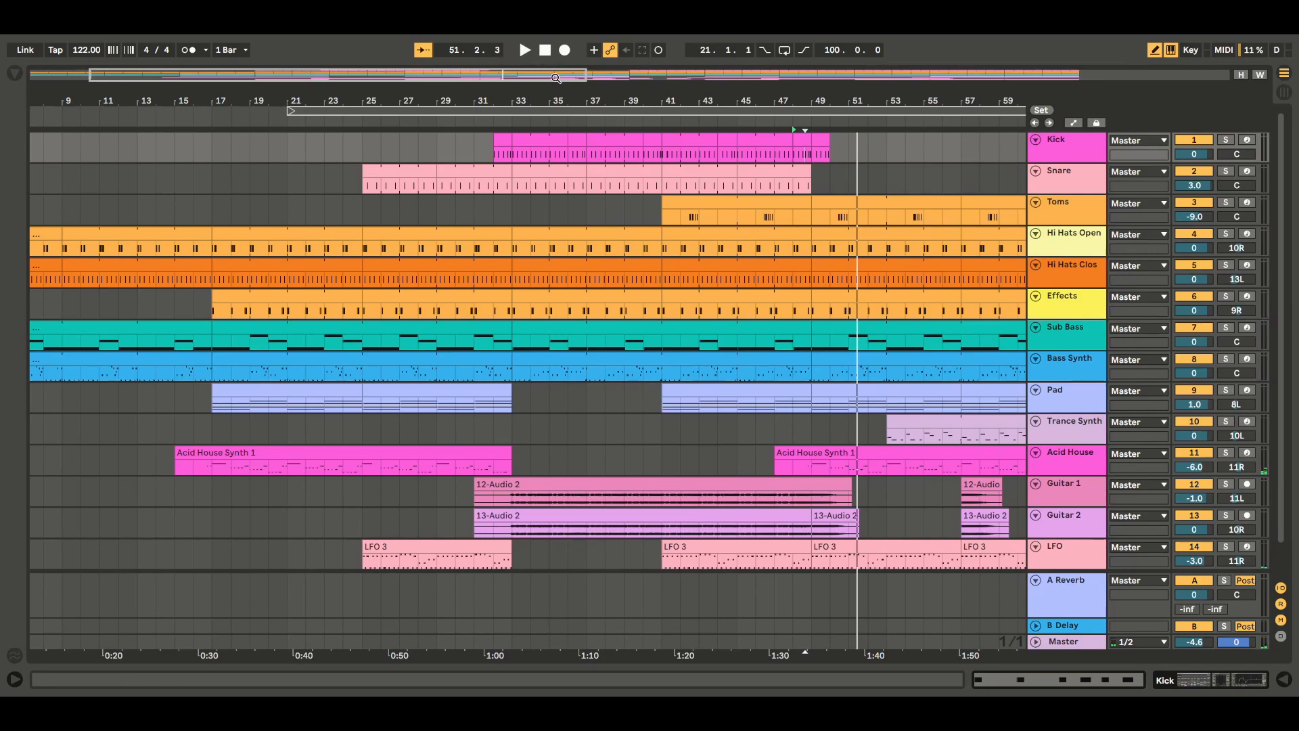
Review the whole arrangement and return the playback position to the start of the song.
left_click_drag(555, 77, 1154, 80)
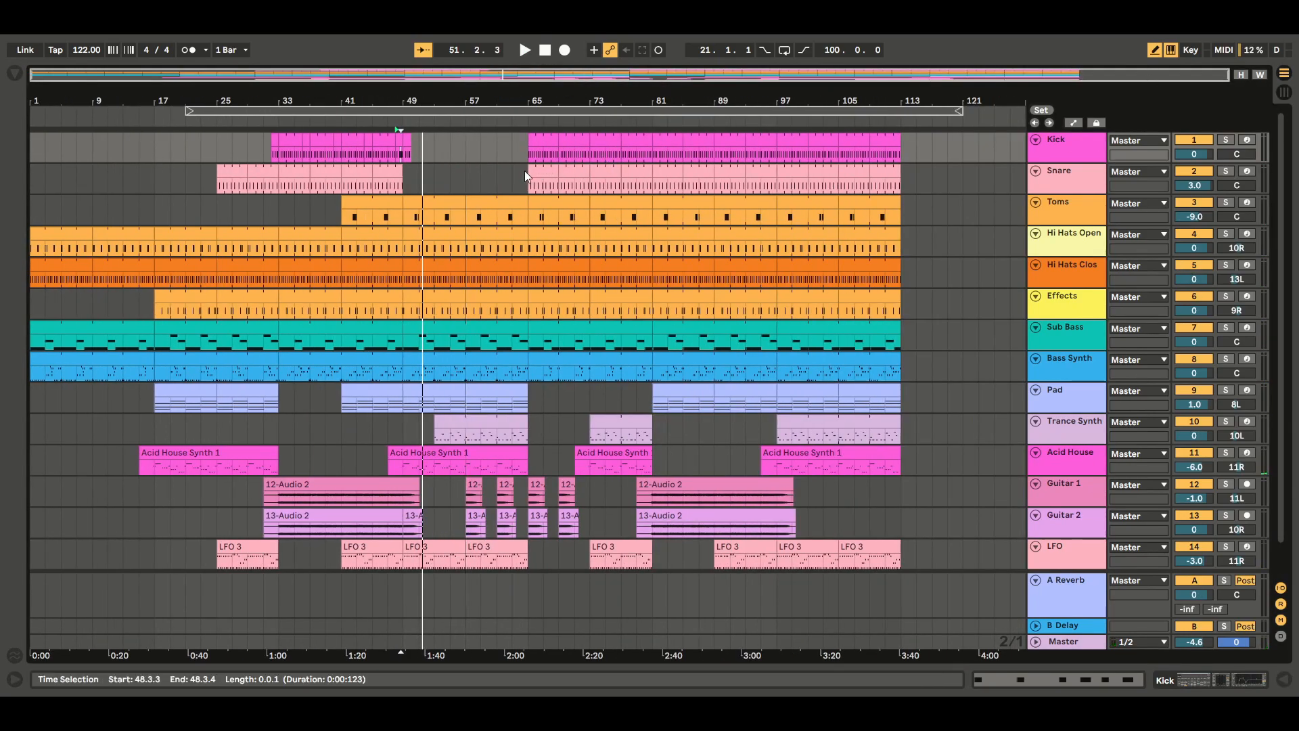
left_click_drag(528, 148, 559, 148)
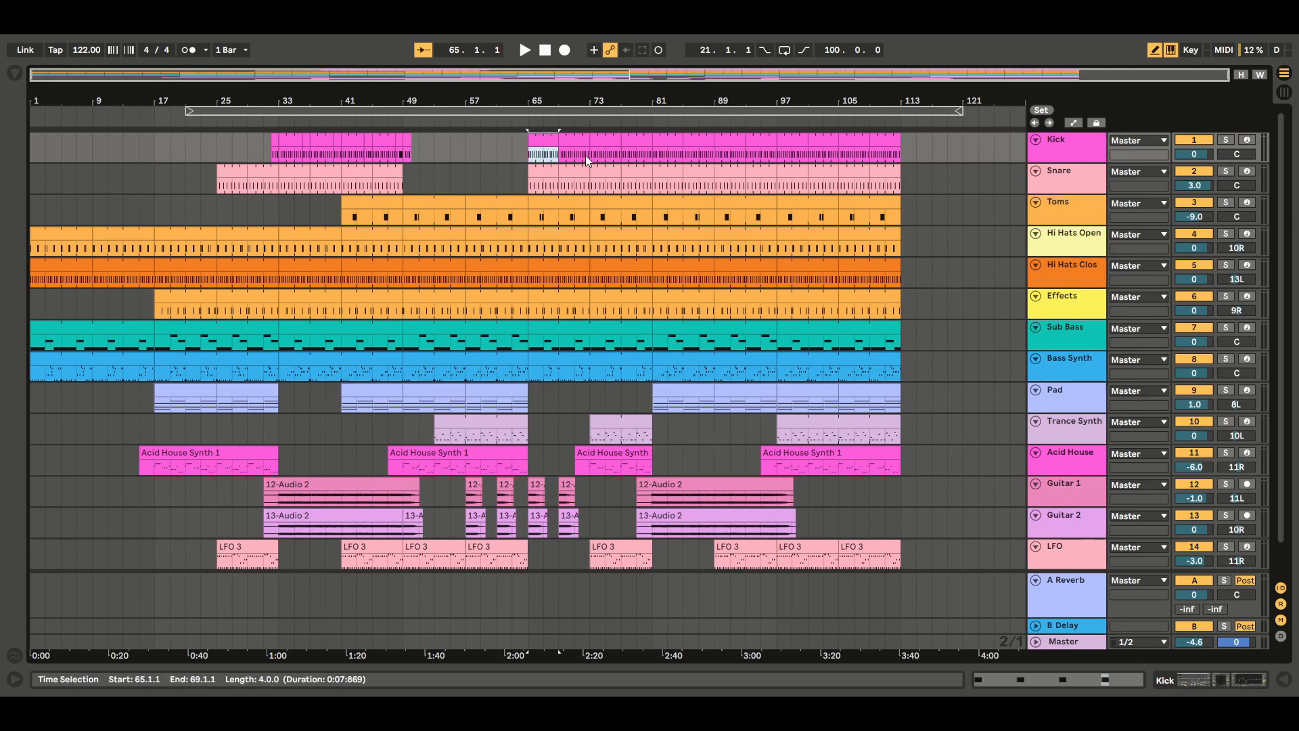
left_click(963, 150)
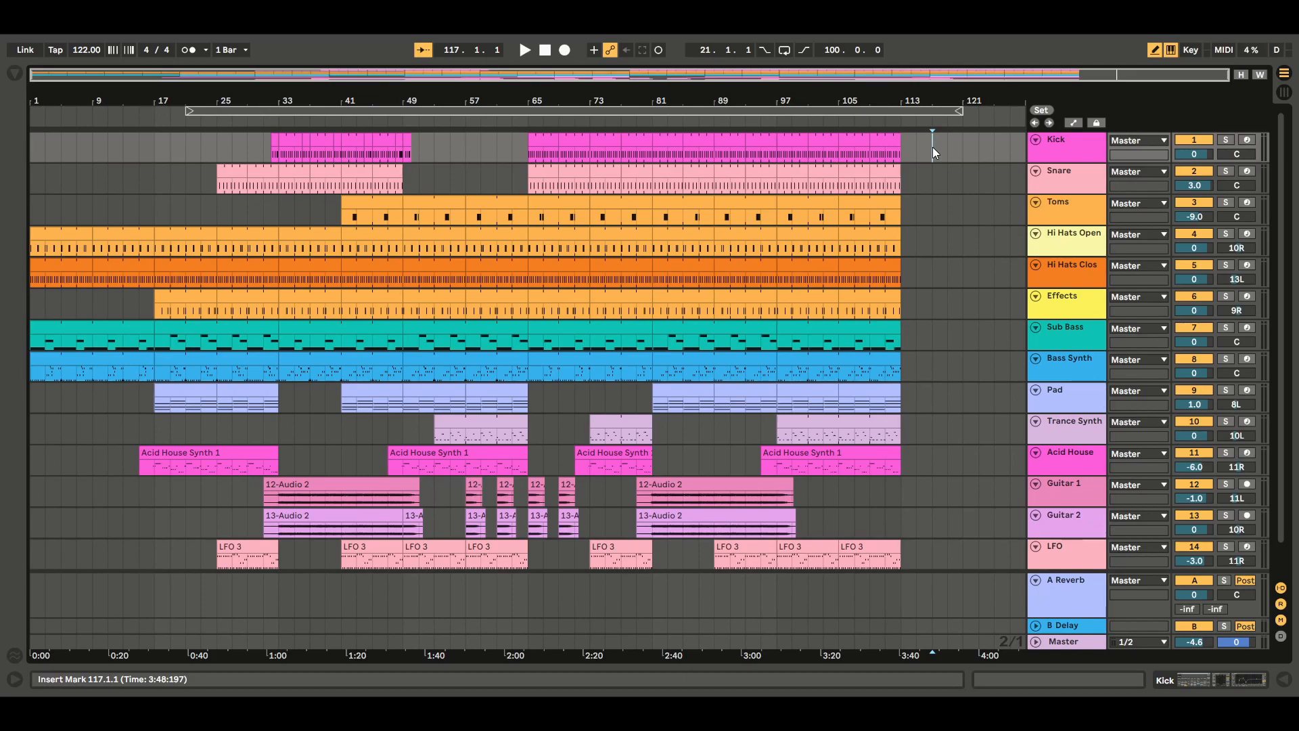
left_click(964, 148)
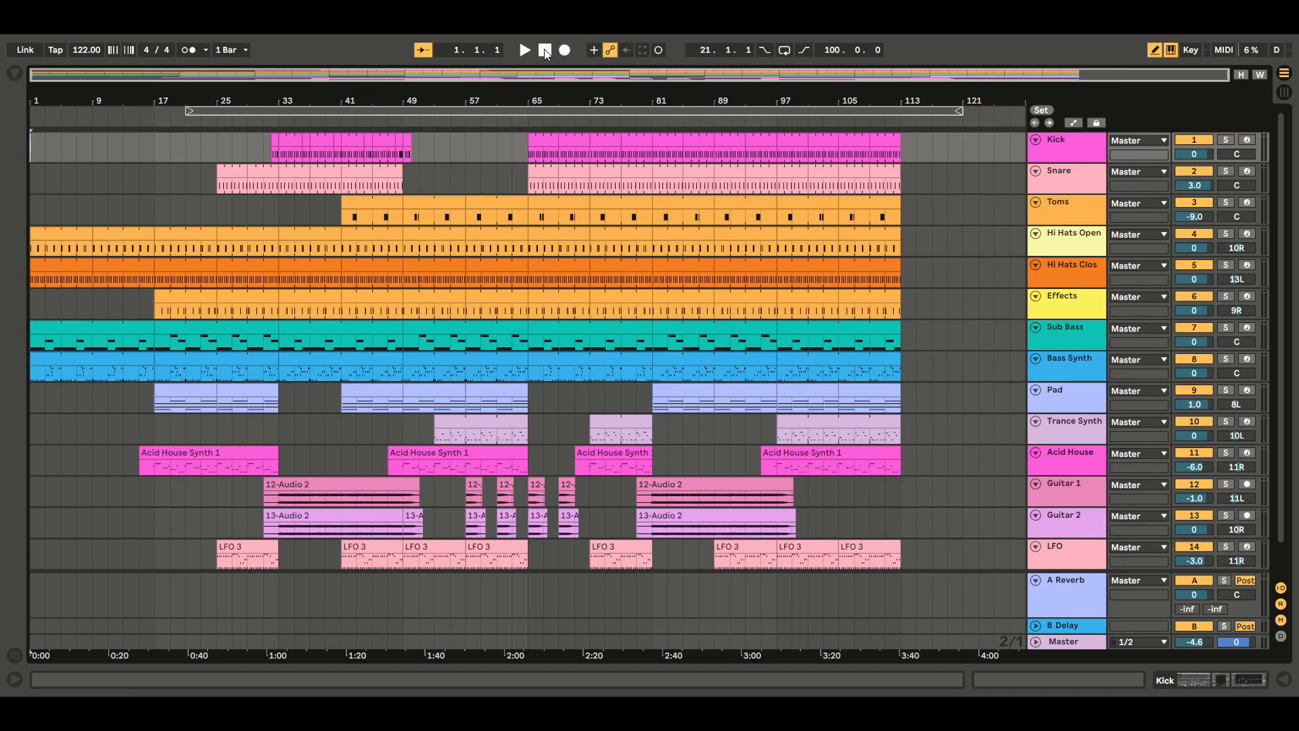